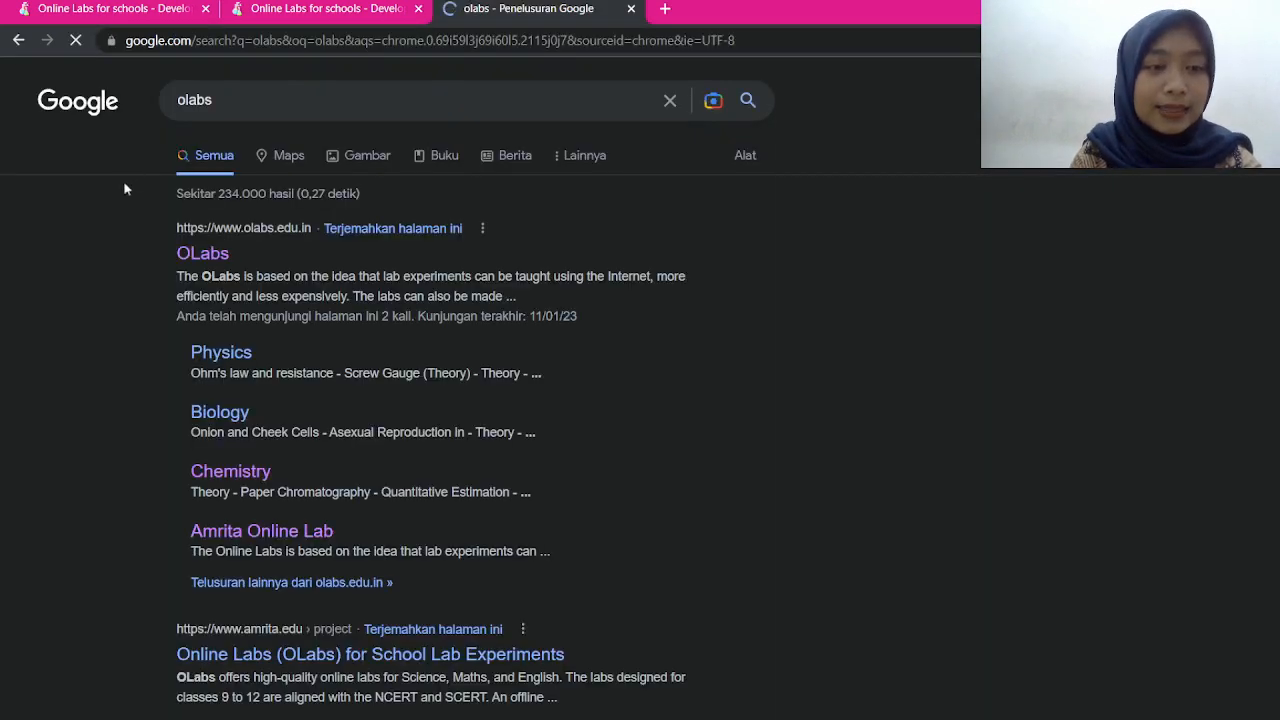
Open the olabs.edu.in result and scroll through the homepage's Physics, Chemistry, Biology and Maths tiles
left_click(204, 257)
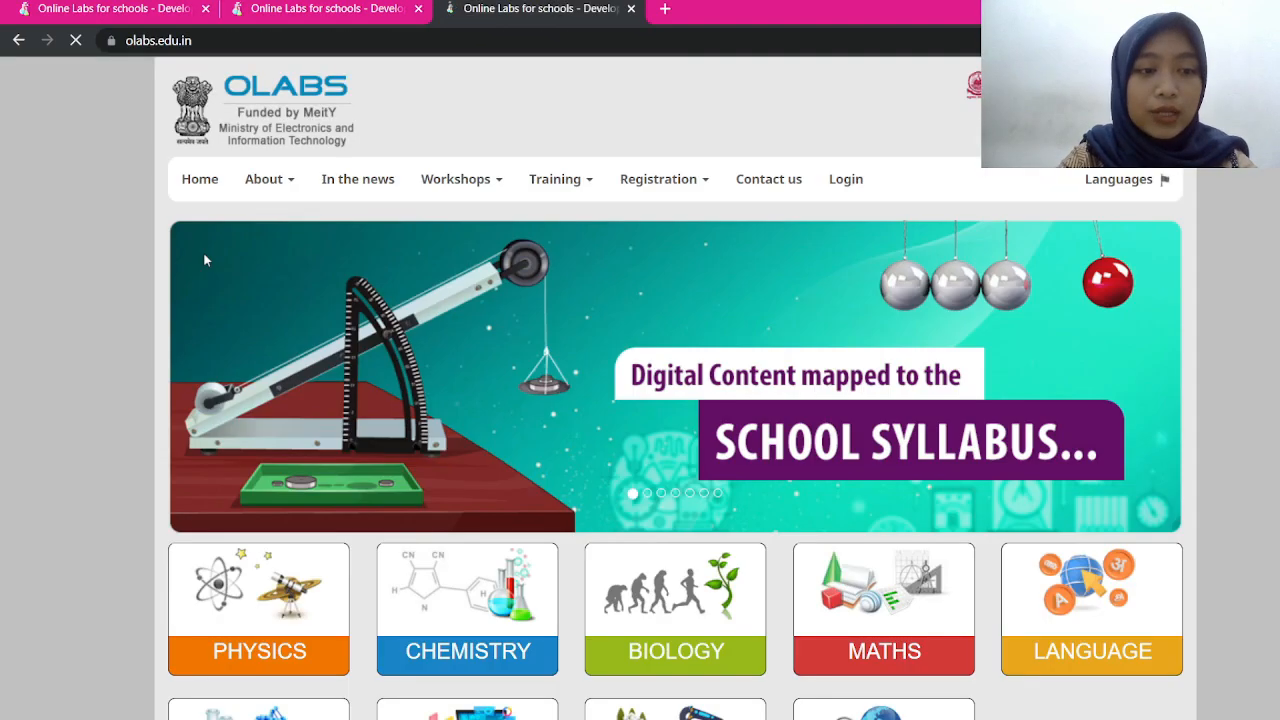
scroll(203, 252, "down", 4)
scroll(640, 400, "down", 7)
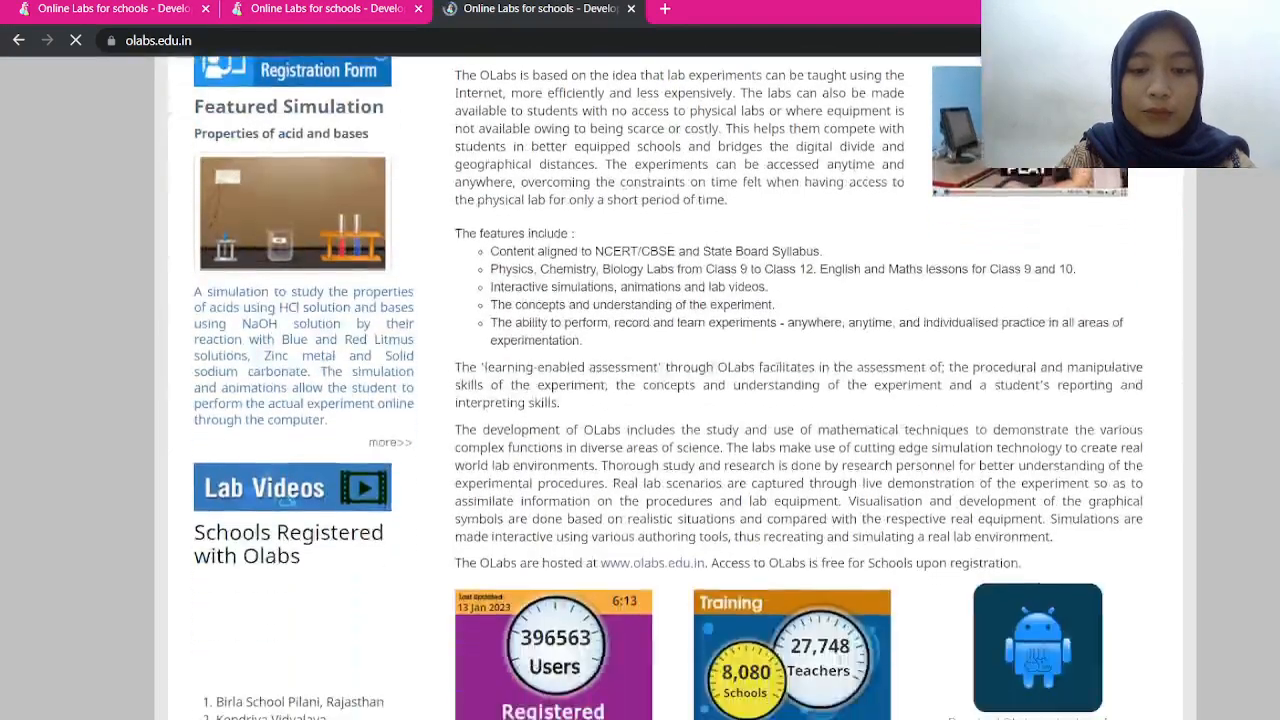
scroll(640, 400, "up", 3)
scroll(640, 400, "up", 8)
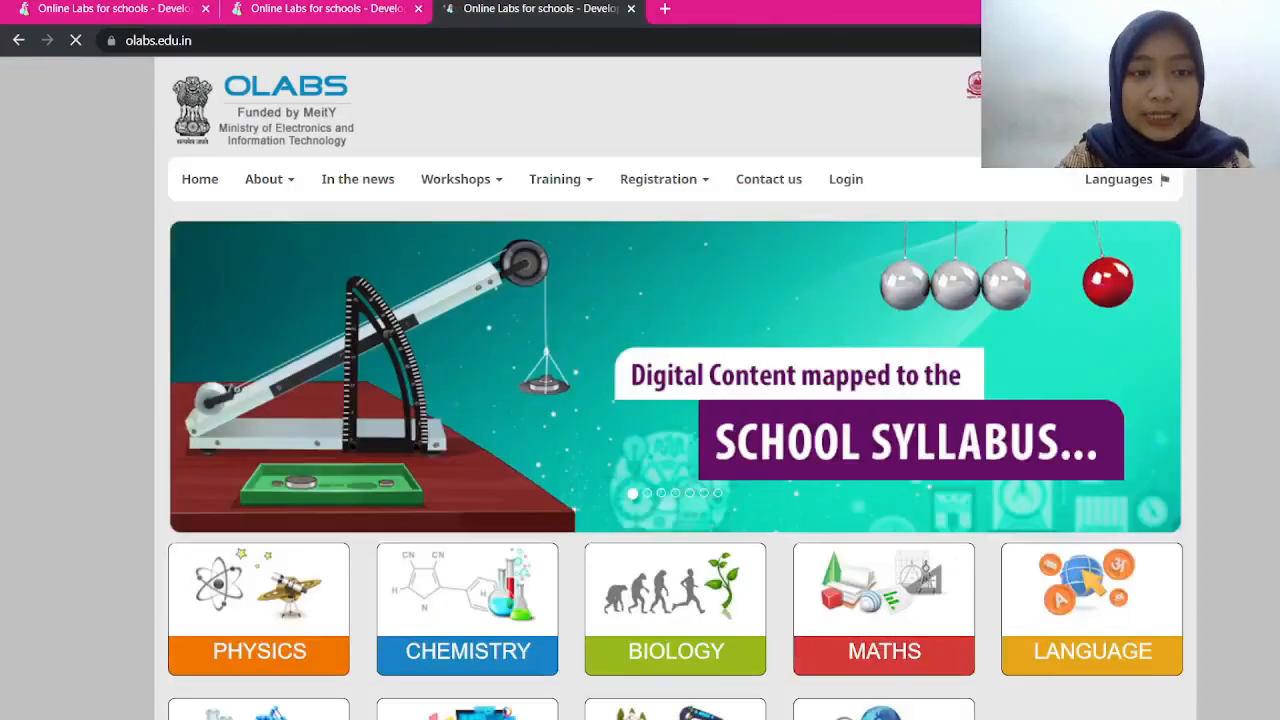
scroll(640, 400, "down", 3)
scroll(640, 400, "up", 1)
scroll(640, 400, "down", 3)
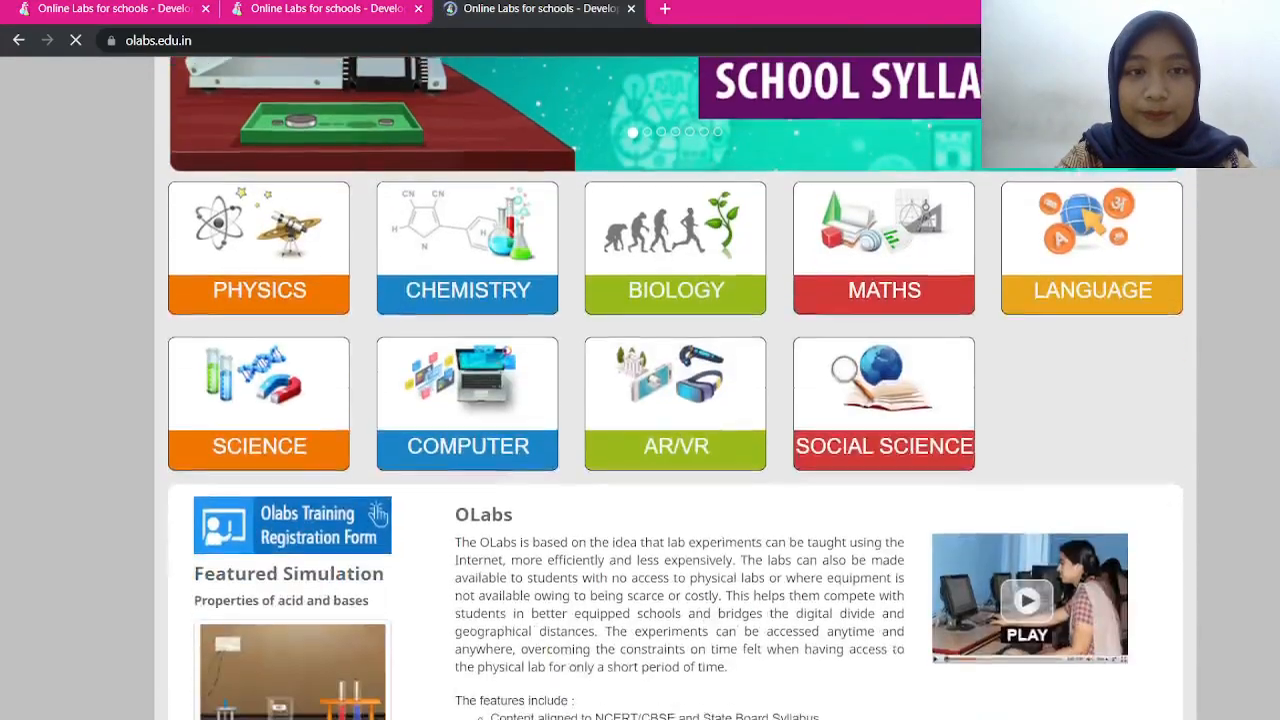
scroll(640, 400, "up", 1)
scroll(640, 400, "down", 2)
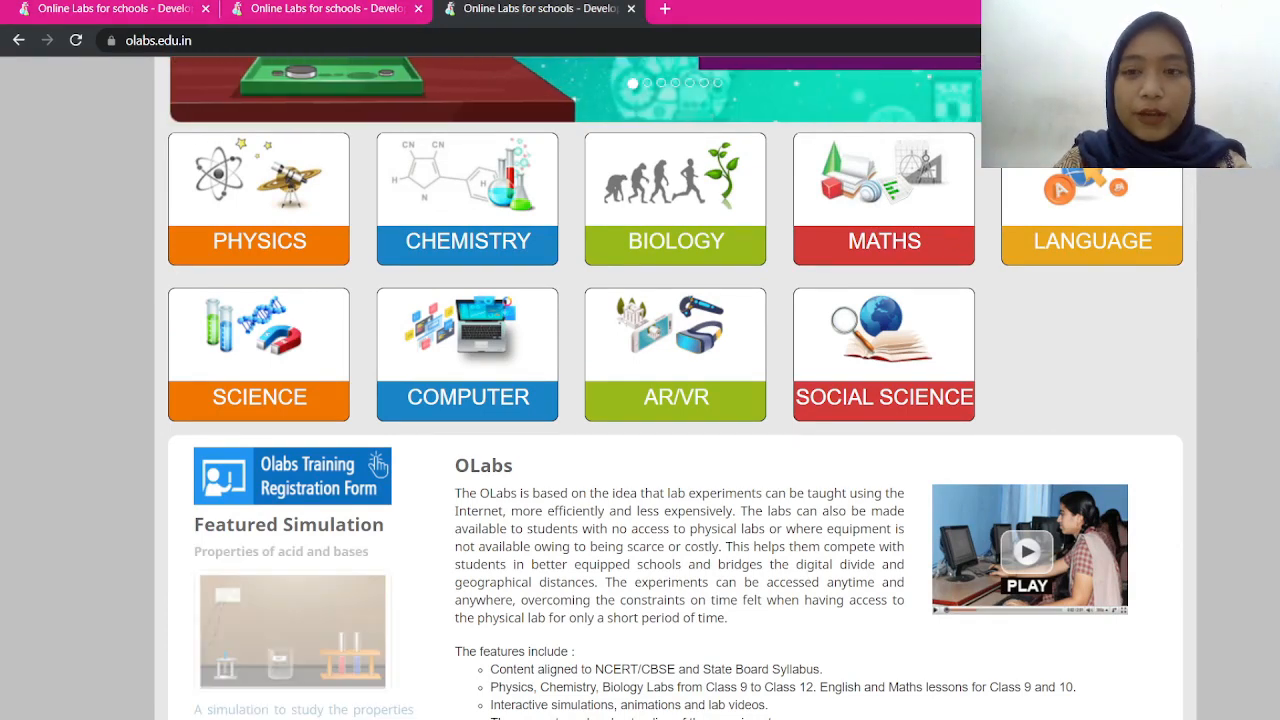
scroll(640, 400, "up", 1)
scroll(378, 524, "up", 5)
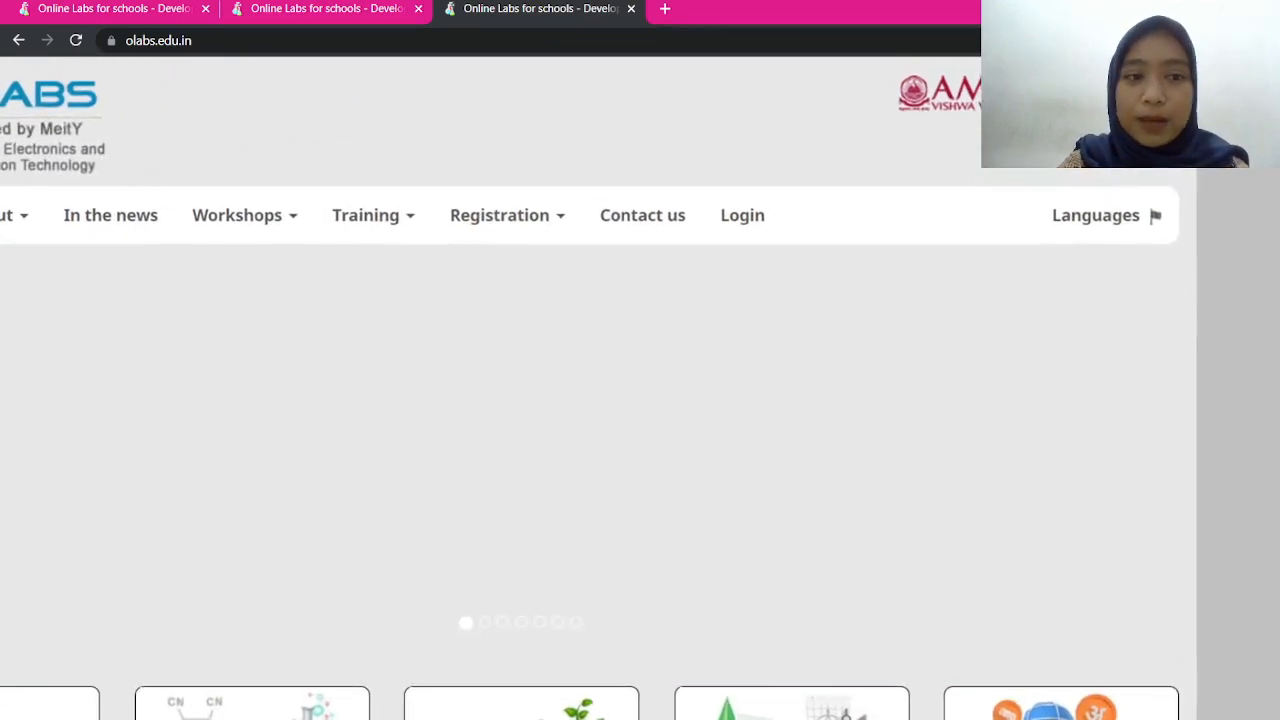
scroll(640, 300, "up", 2)
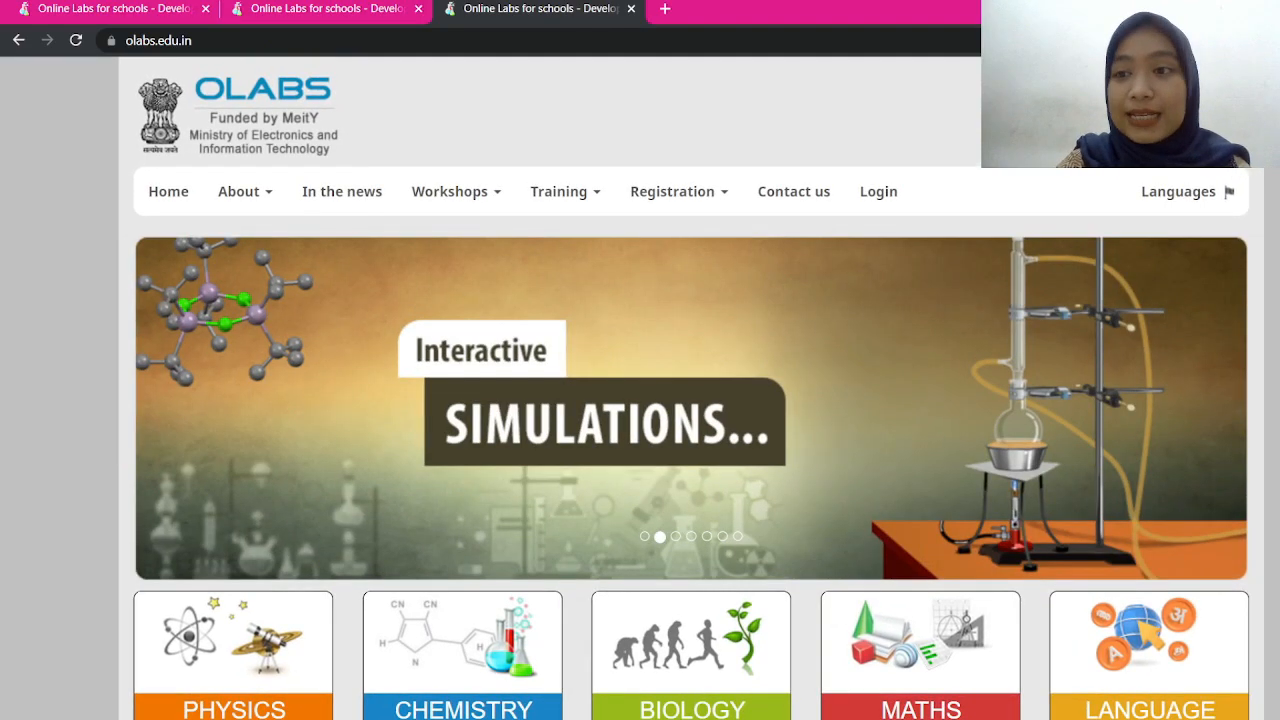
Show the Languages dropdown listing English, Hindi, Malayalam, Marathi and Kannada
left_click(1186, 192)
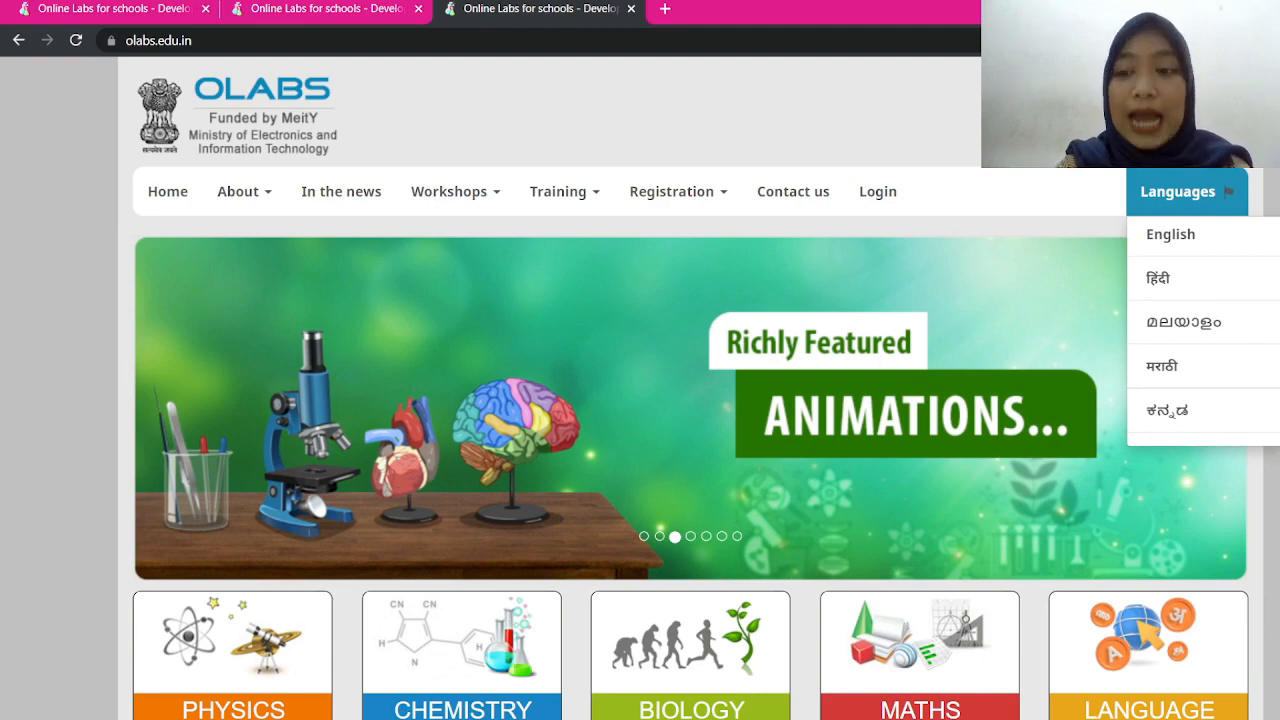
Scroll down the homepage to the SCIENCE tile to reach the Class 8 simulations
scroll(640, 400, "down", 5)
scroll(640, 400, "up", 3)
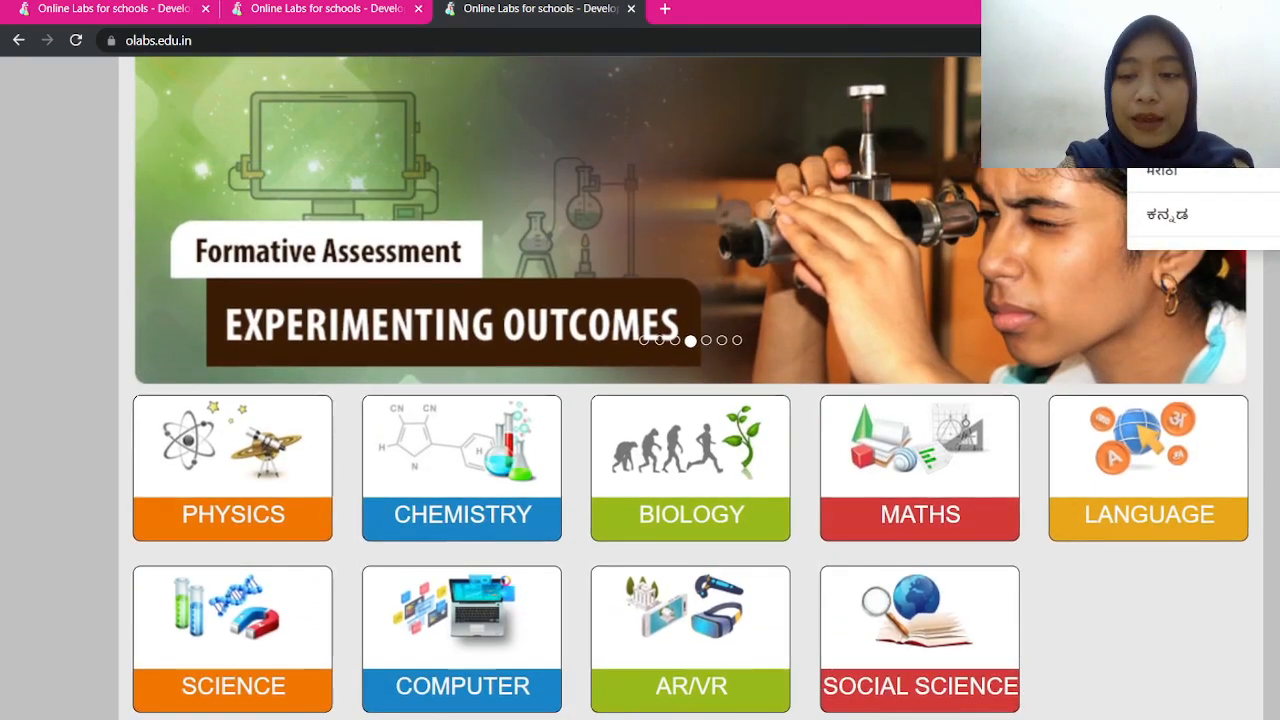
scroll(365, 344, "up", 2)
scroll(365, 344, "down", 6)
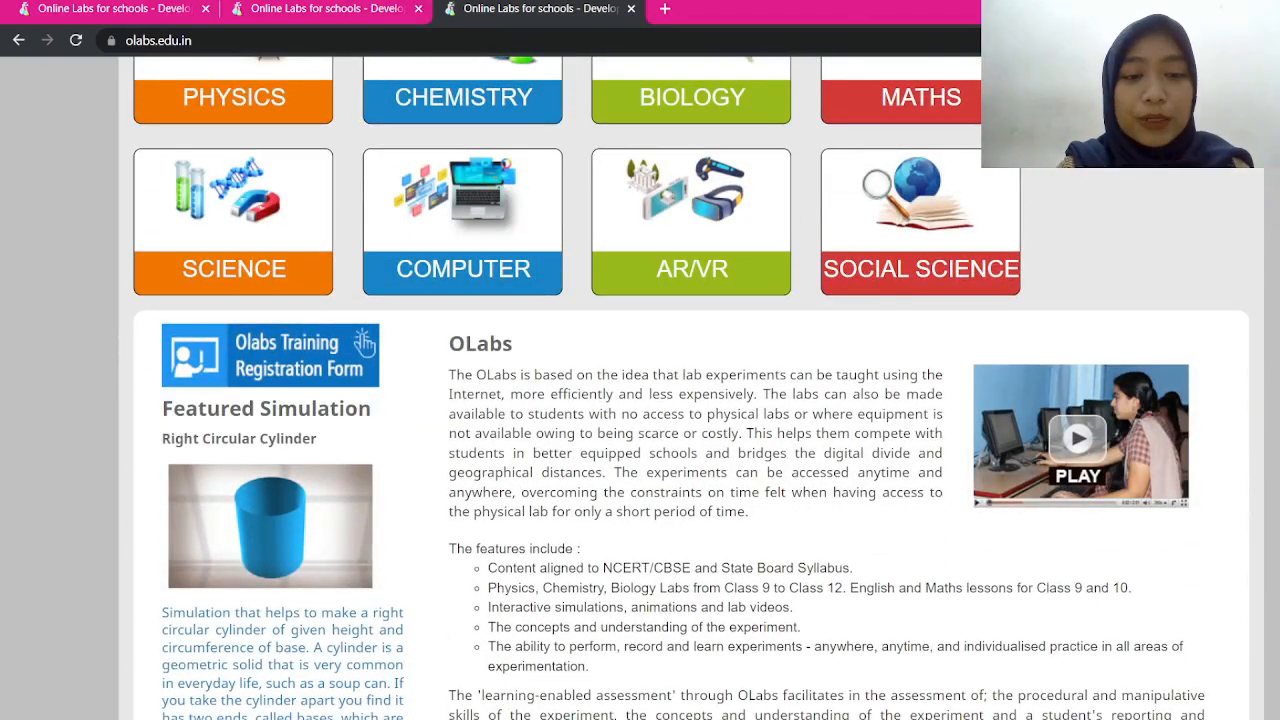
scroll(365, 344, "up", 4)
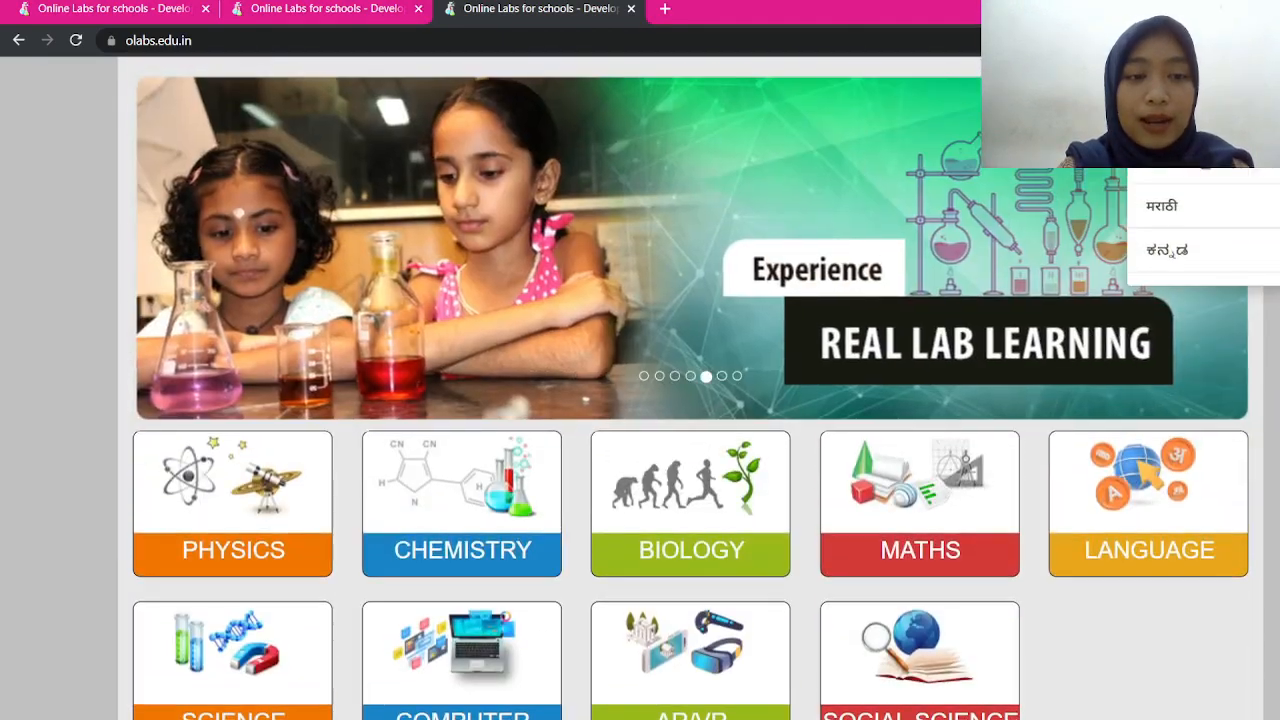
scroll(365, 344, "down", 1)
scroll(365, 413, "down", 5)
scroll(365, 413, "up", 2)
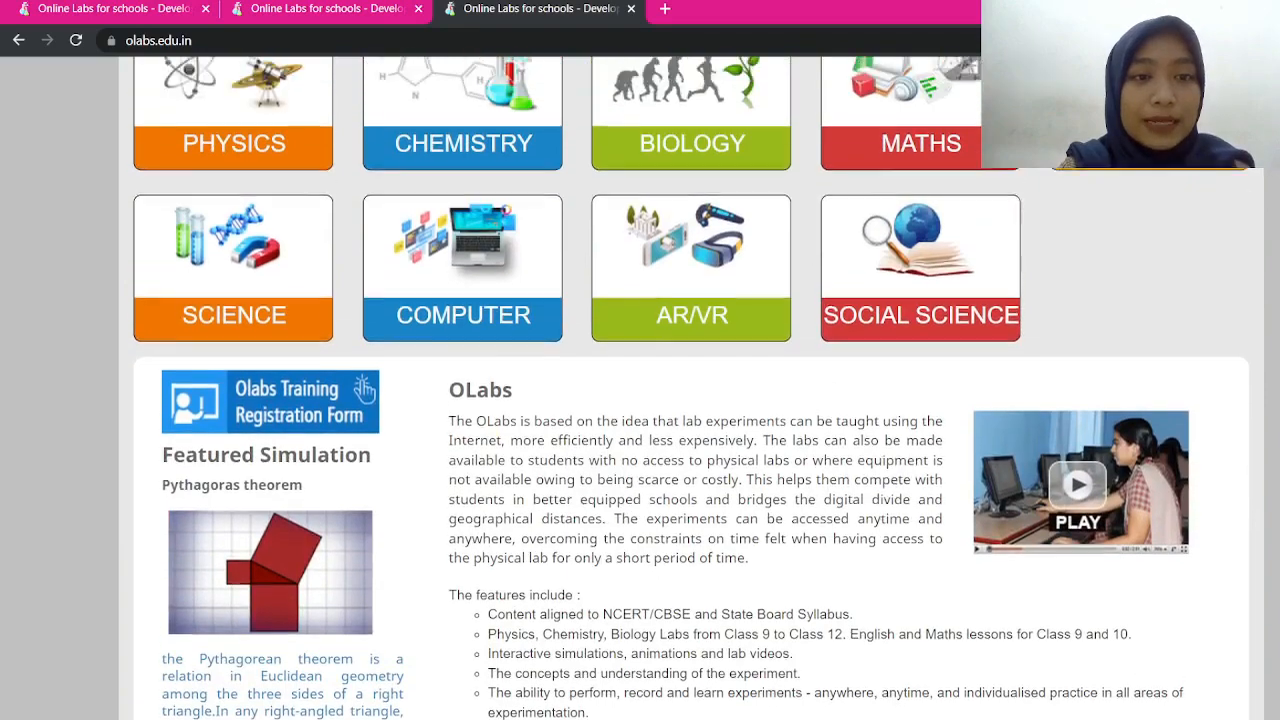
scroll(365, 412, "down", 1)
scroll(690, 388, "down", 2)
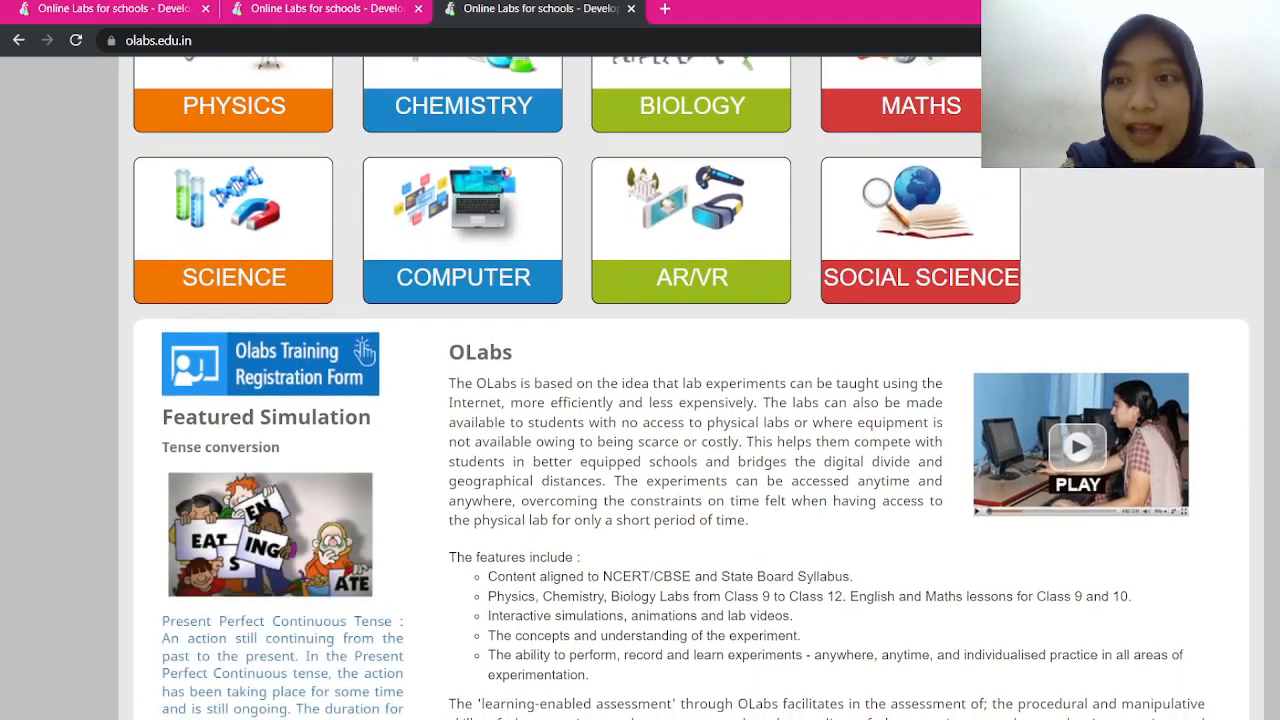
scroll(690, 388, "down", 1)
scroll(690, 388, "down", 1)
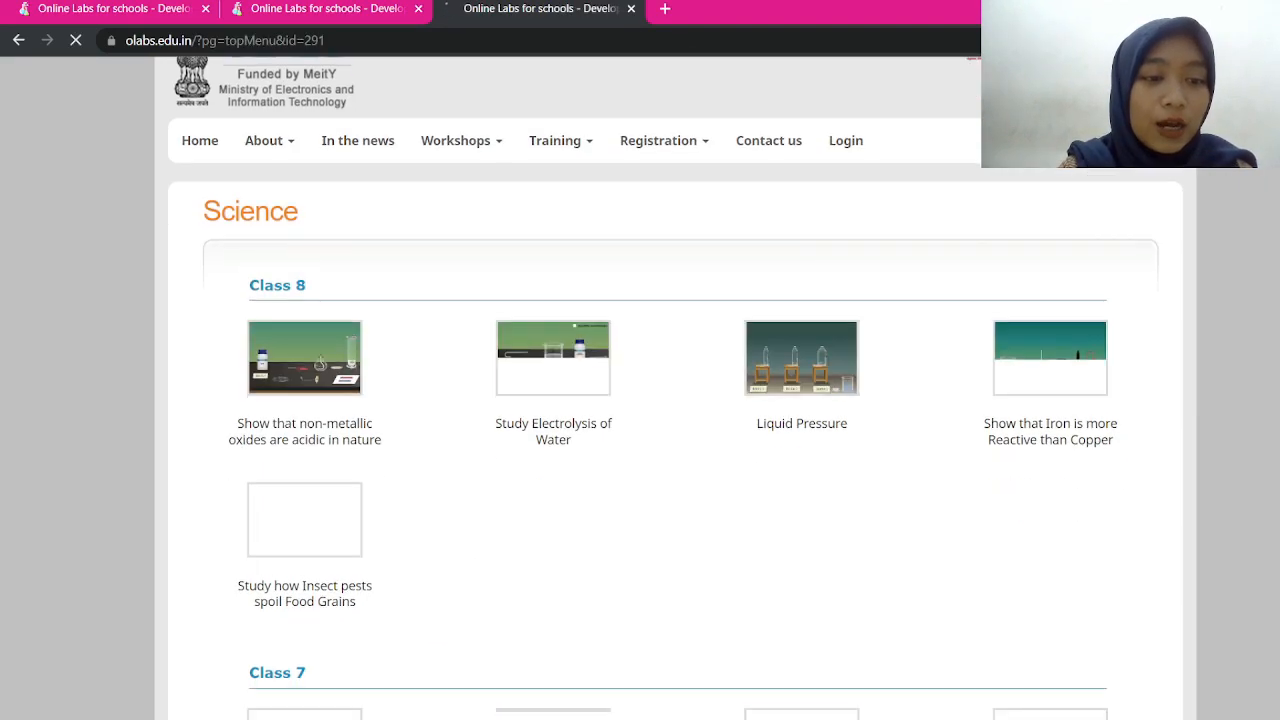
Browse the Class 7 and Class 6 Science simulations, then return to the OLabs homepage
scroll(675, 388, "down", 3)
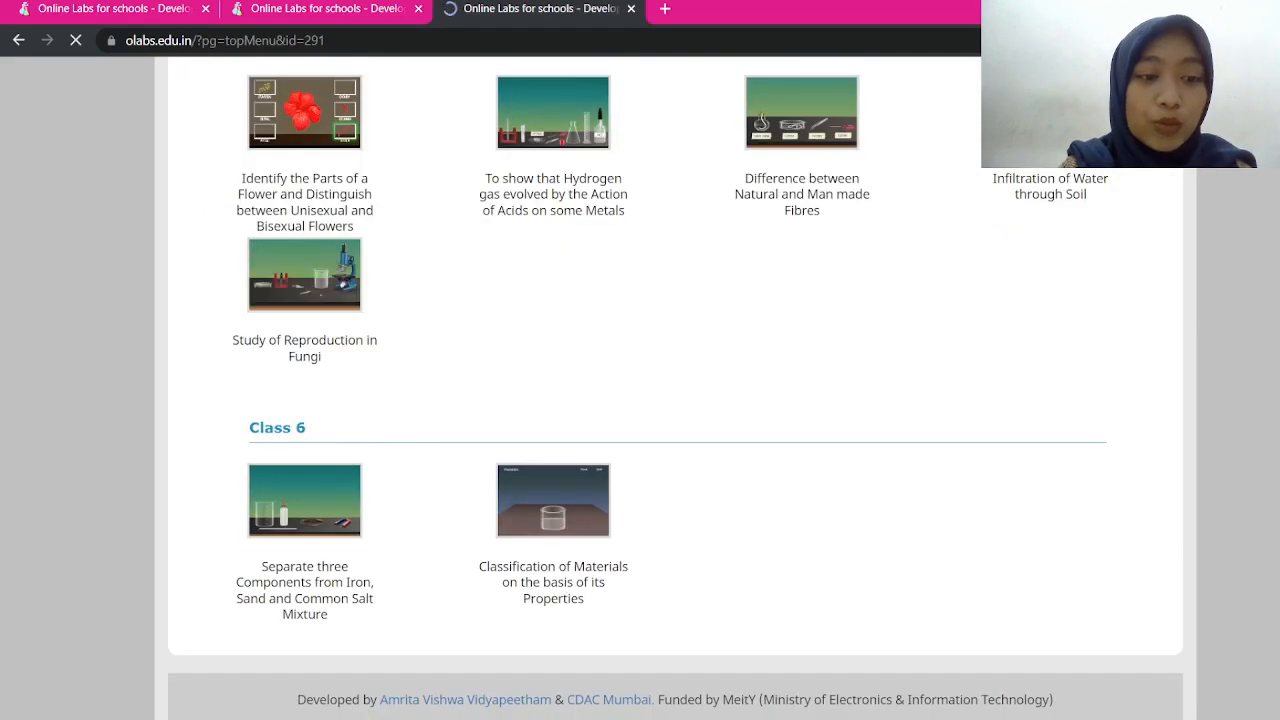
scroll(675, 388, "up", 2)
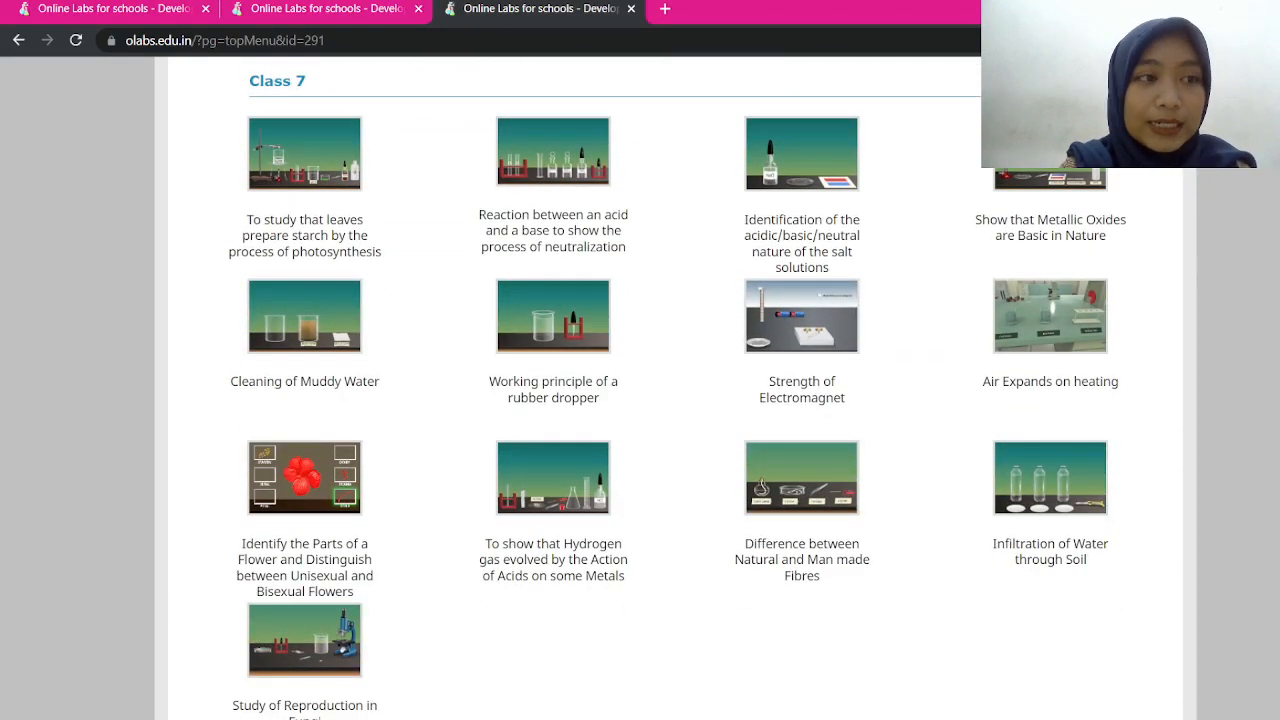
key("alt+Left")
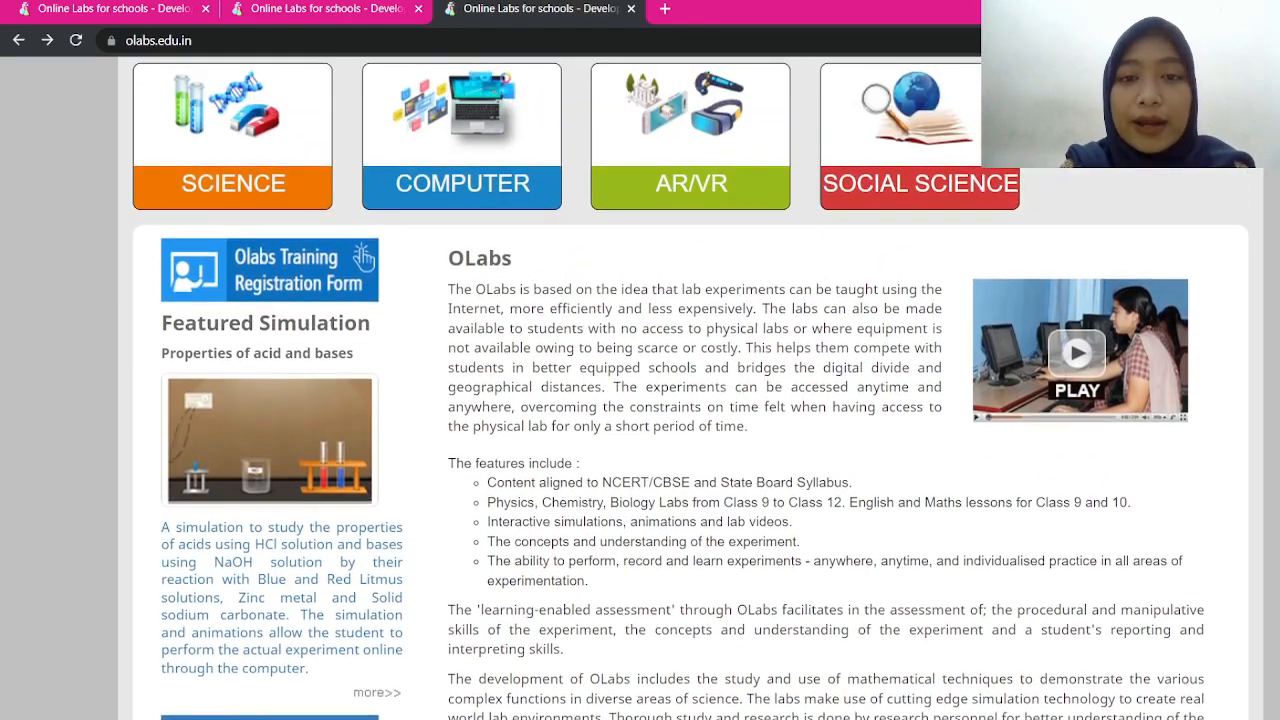
Scroll to the subject tiles and open the CHEMISTRY lab simulations list
scroll(690, 388, "up", 5)
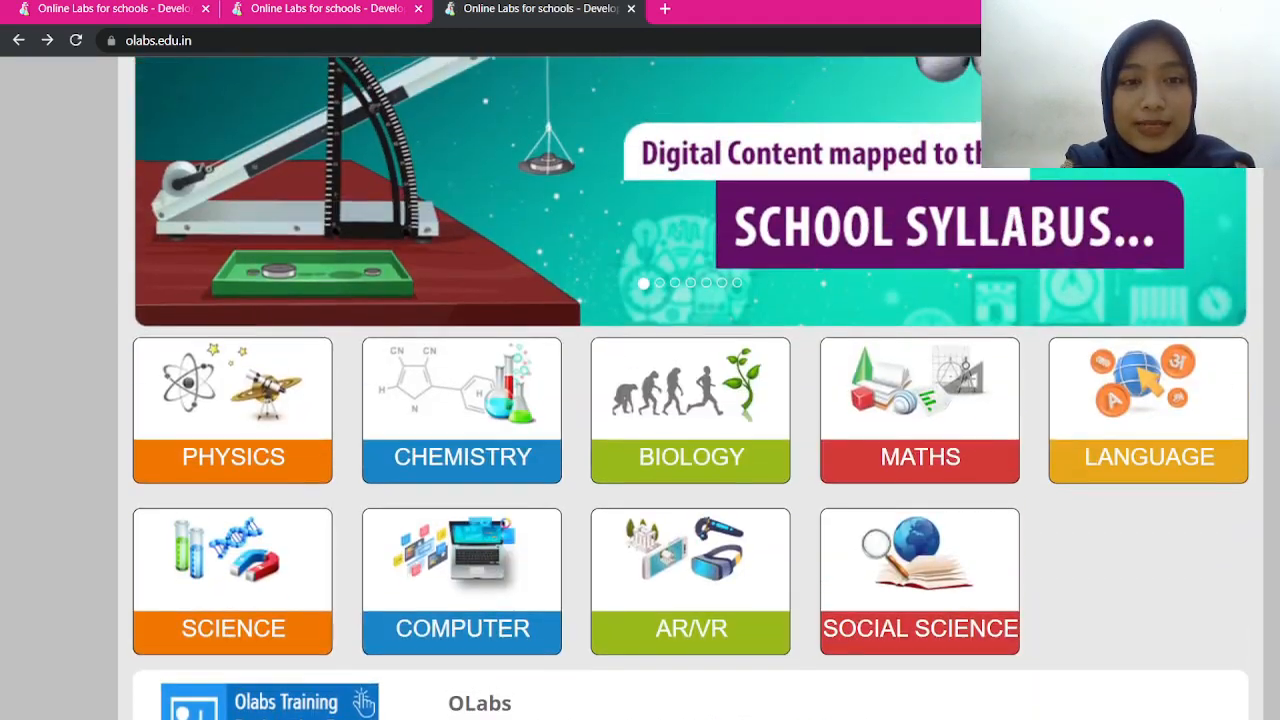
scroll(481, 269, "up", 1)
scroll(481, 269, "down", 3)
scroll(481, 269, "up", 3)
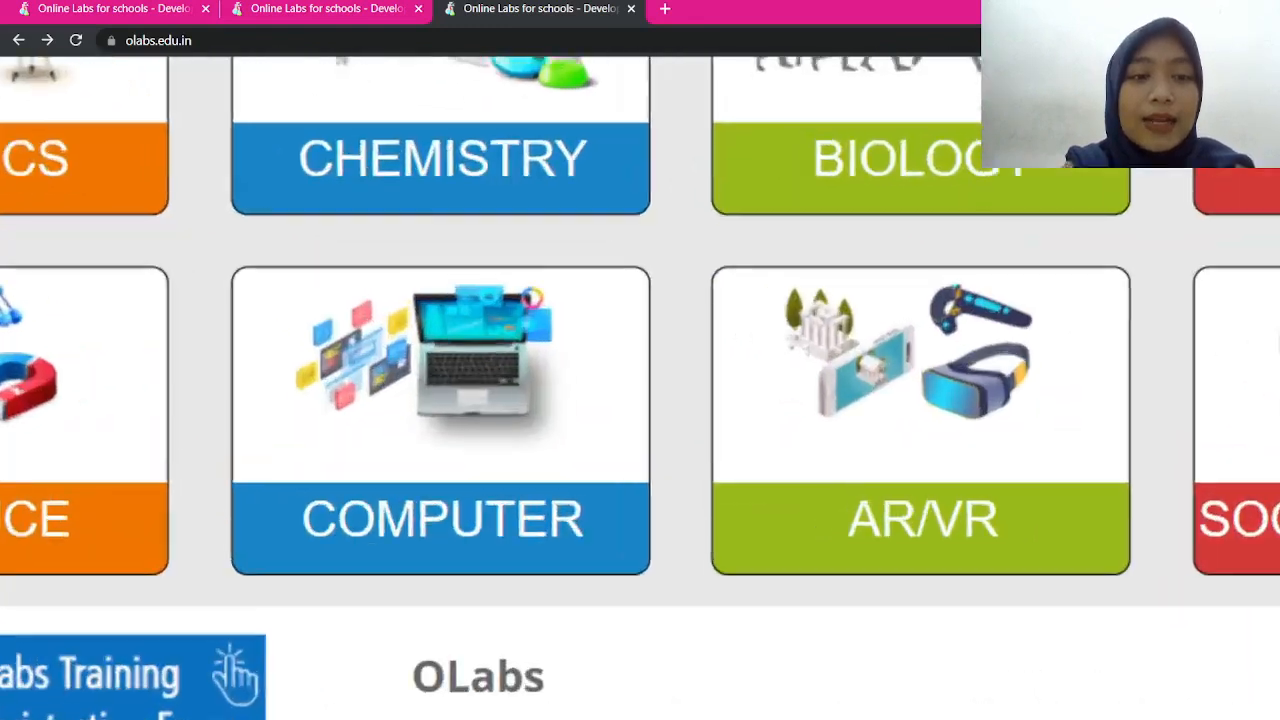
scroll(533, 240, "up", 1)
scroll(533, 240, "up", 3)
scroll(170, 515, "down", 2)
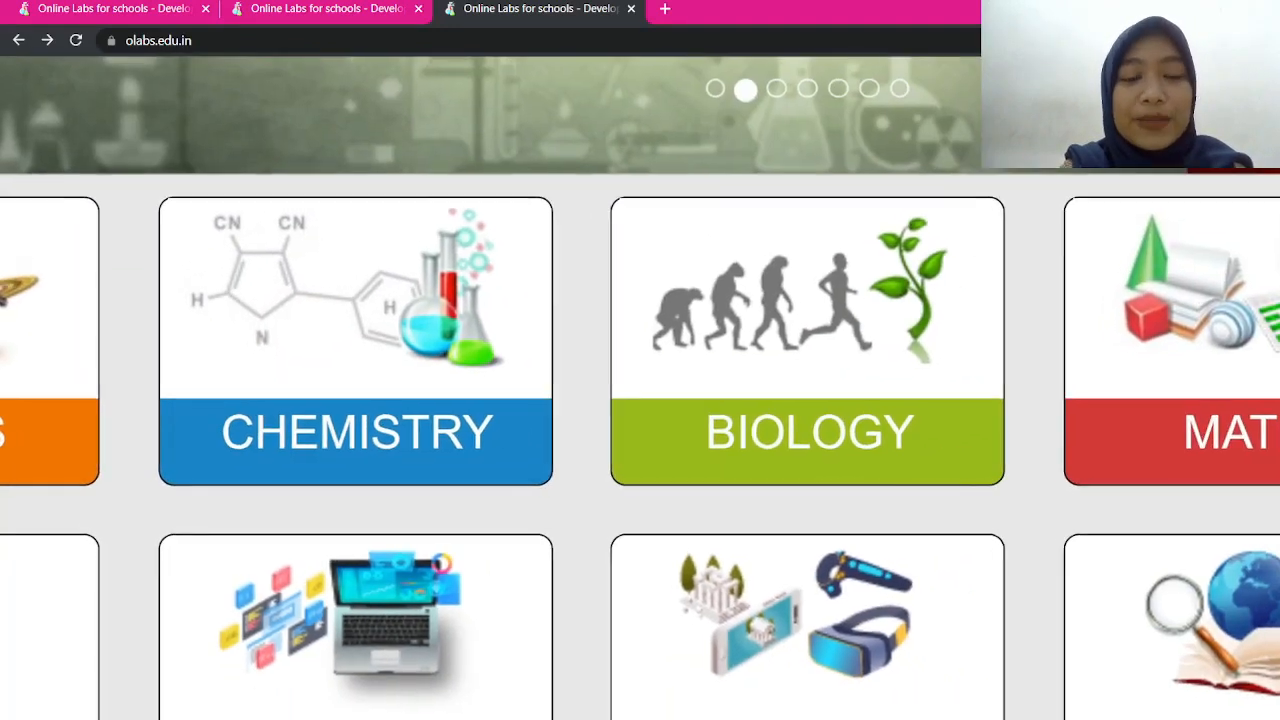
scroll(184, 407, "up", 2)
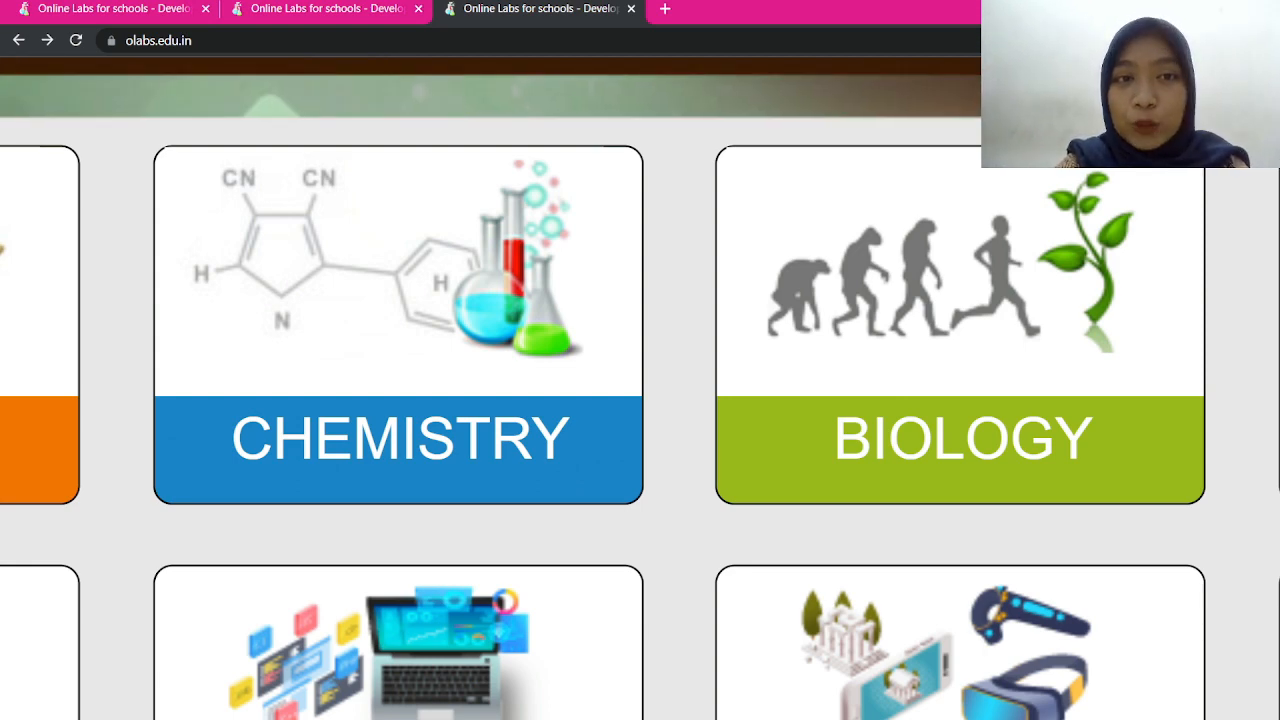
left_click(398, 438)
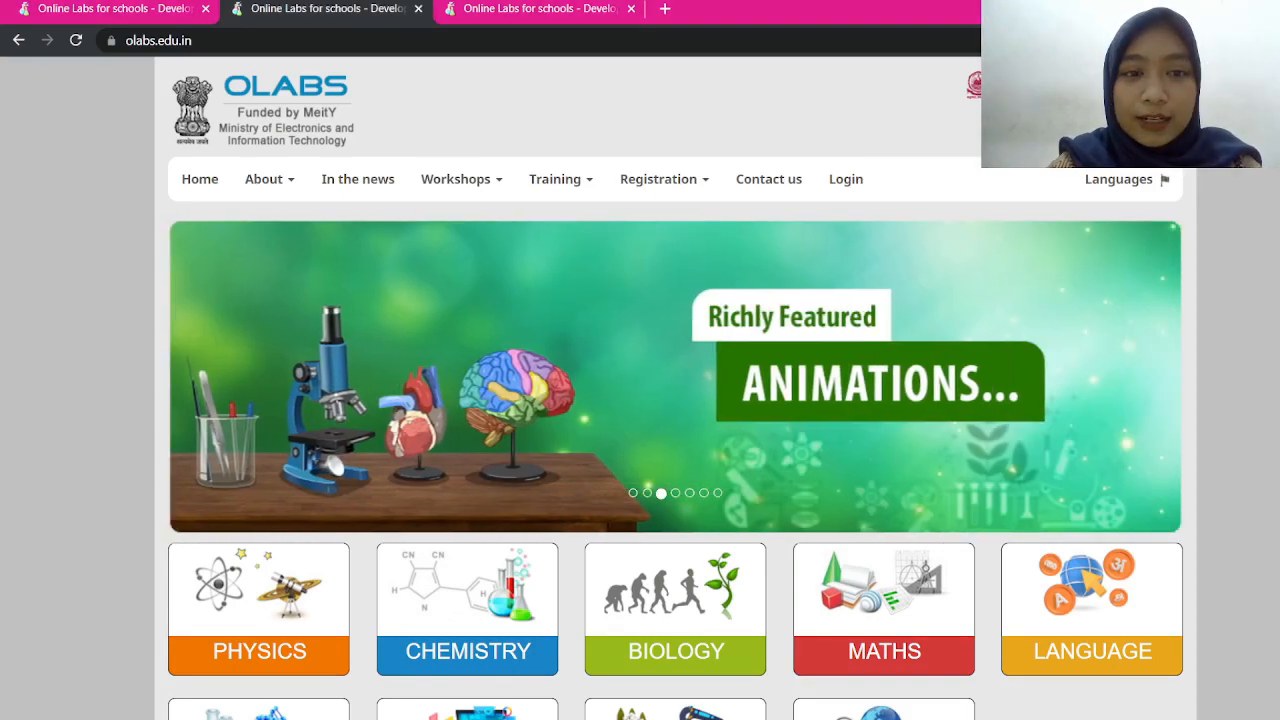
scroll(1228, 450, "up", 3)
scroll(1228, 450, "down", 2)
scroll(1228, 450, "up", 1)
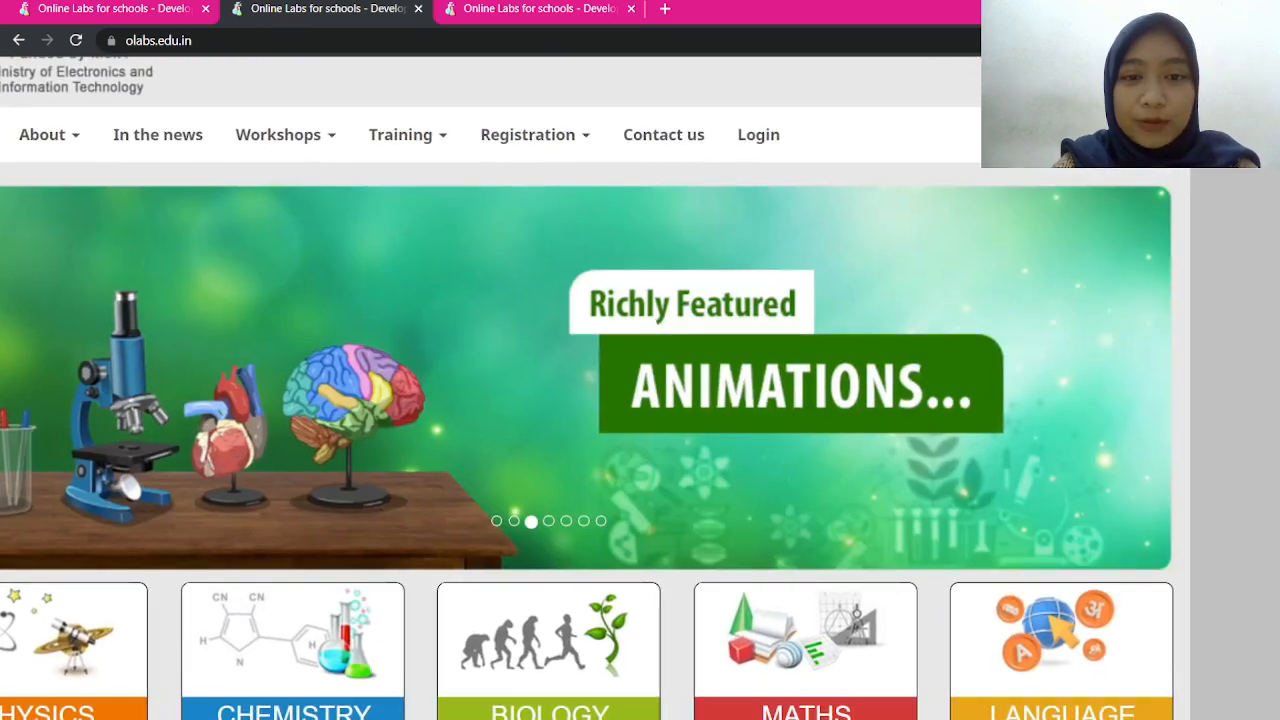
scroll(700, 450, "left", 2)
scroll(700, 450, "up", 1)
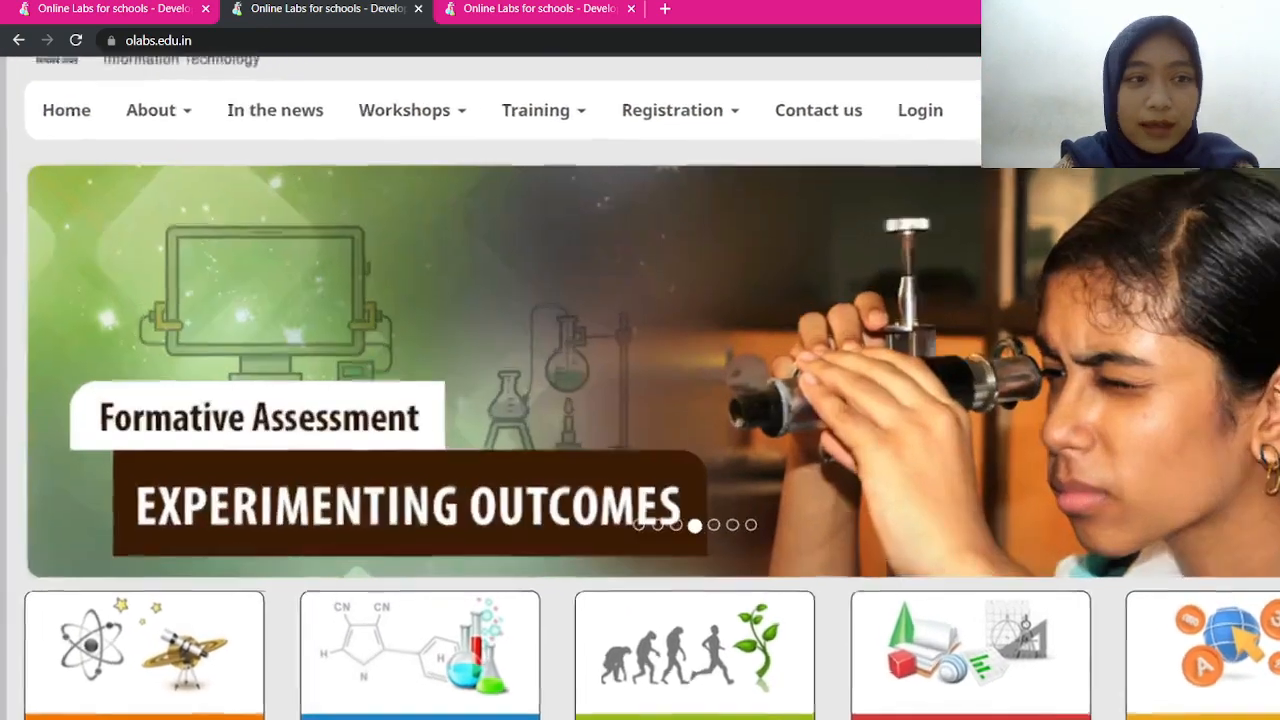
scroll(1228, 500, "down", 1)
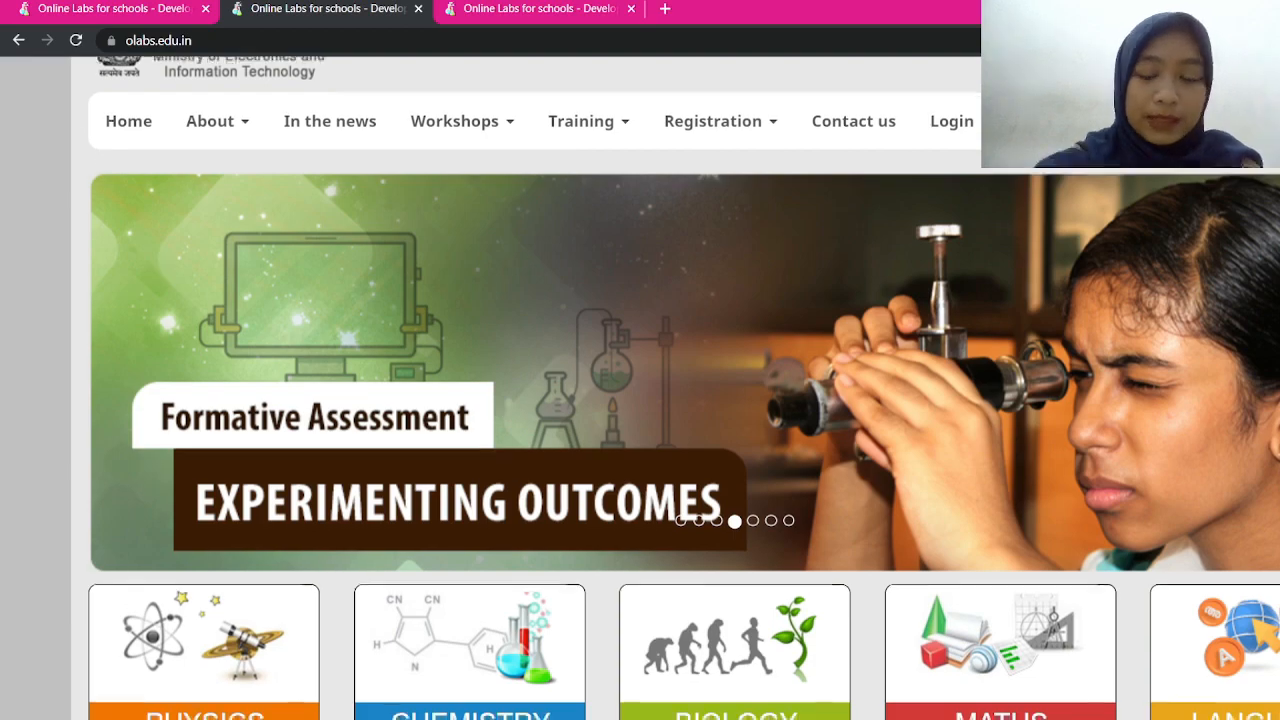
scroll(440, 408, "down", 5)
scroll(378, 75, "down", 2)
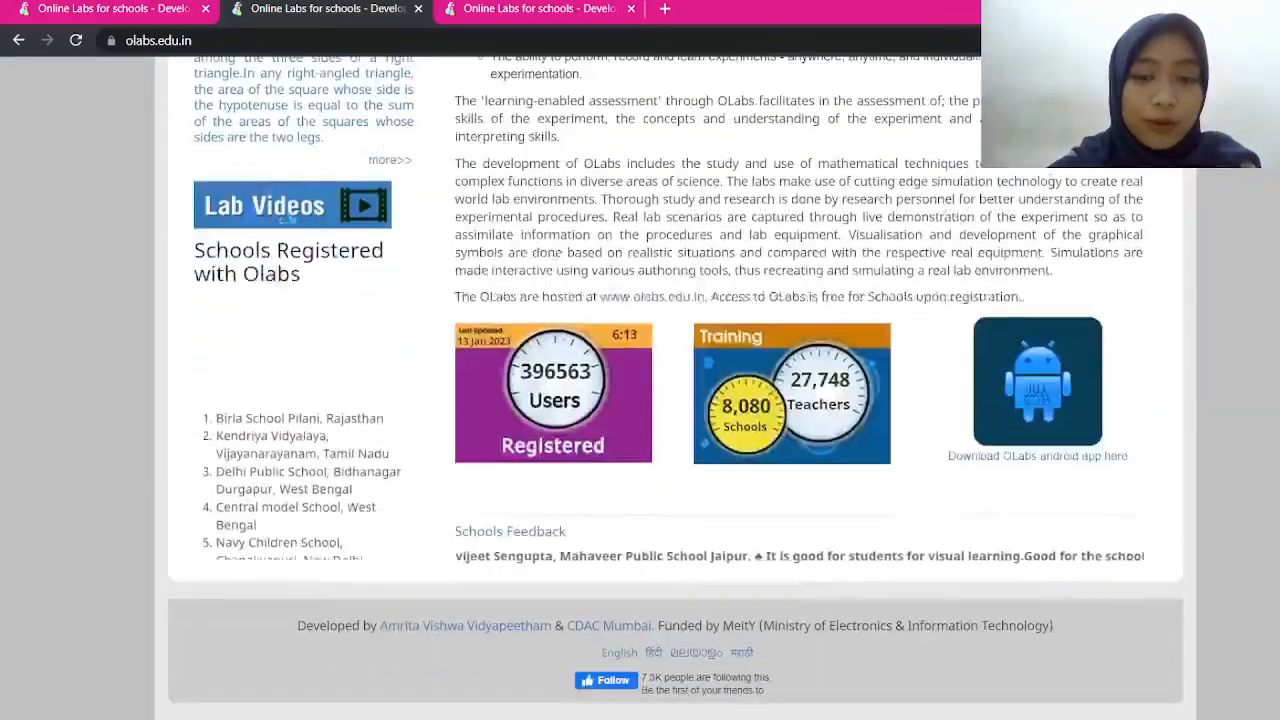
scroll(378, 75, "up", 8)
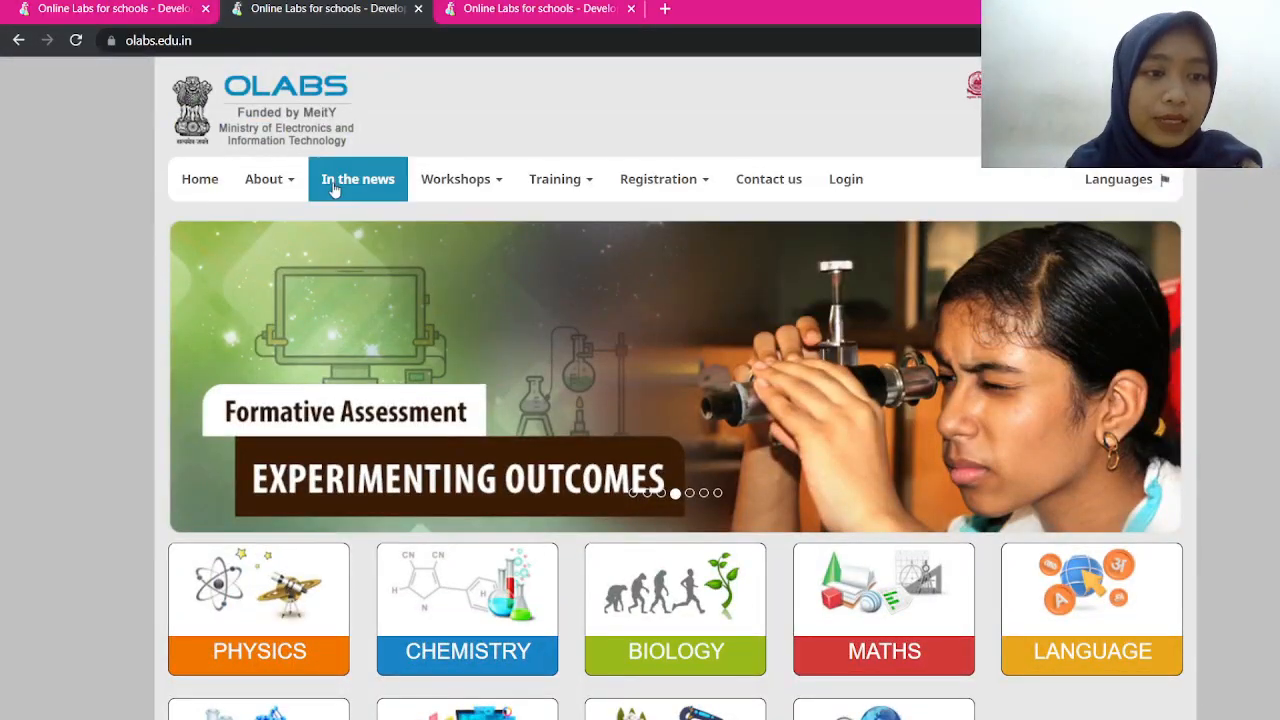
Open the About > FAQ page, then the OLabs In the news page
mouse_move(286, 183)
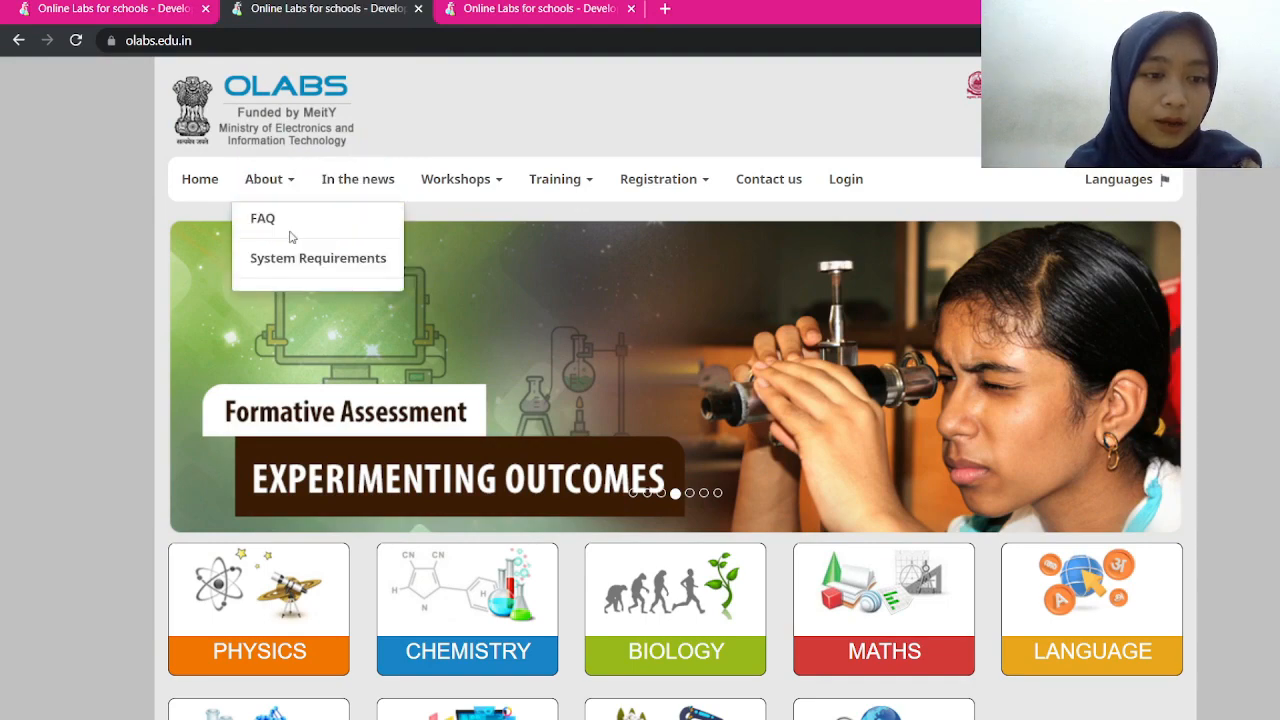
left_click(277, 225)
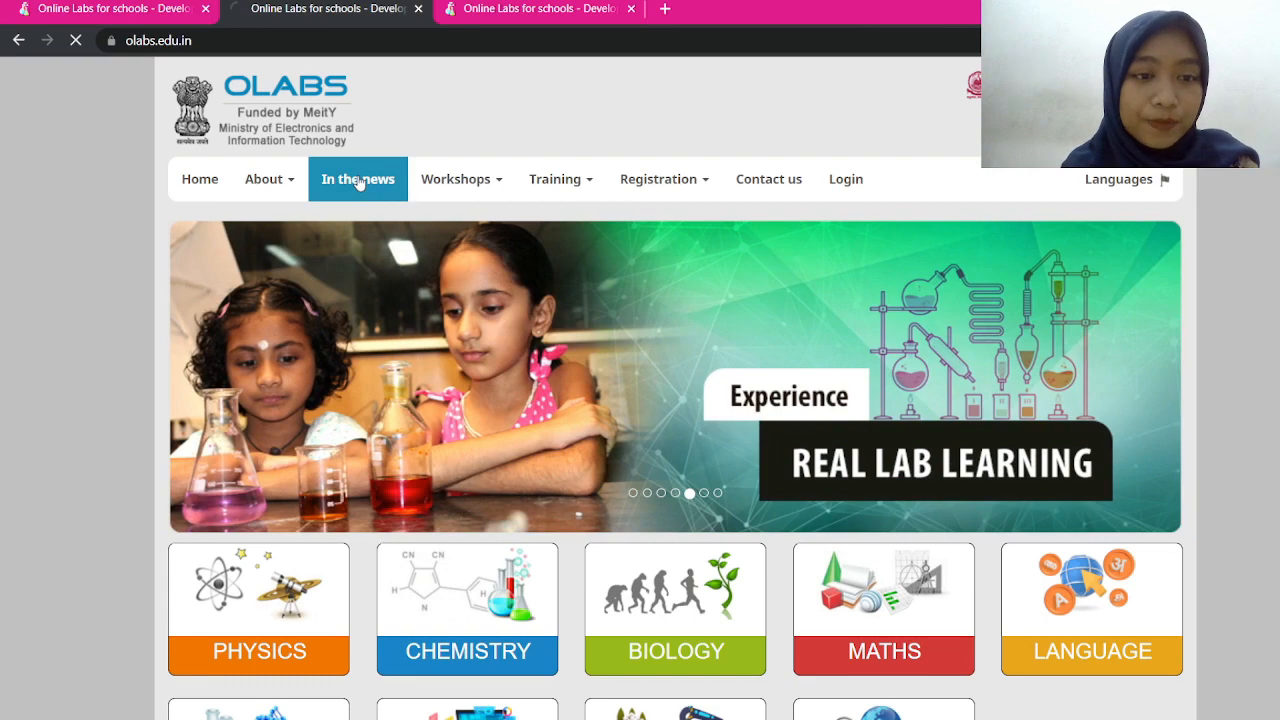
left_click(358, 181)
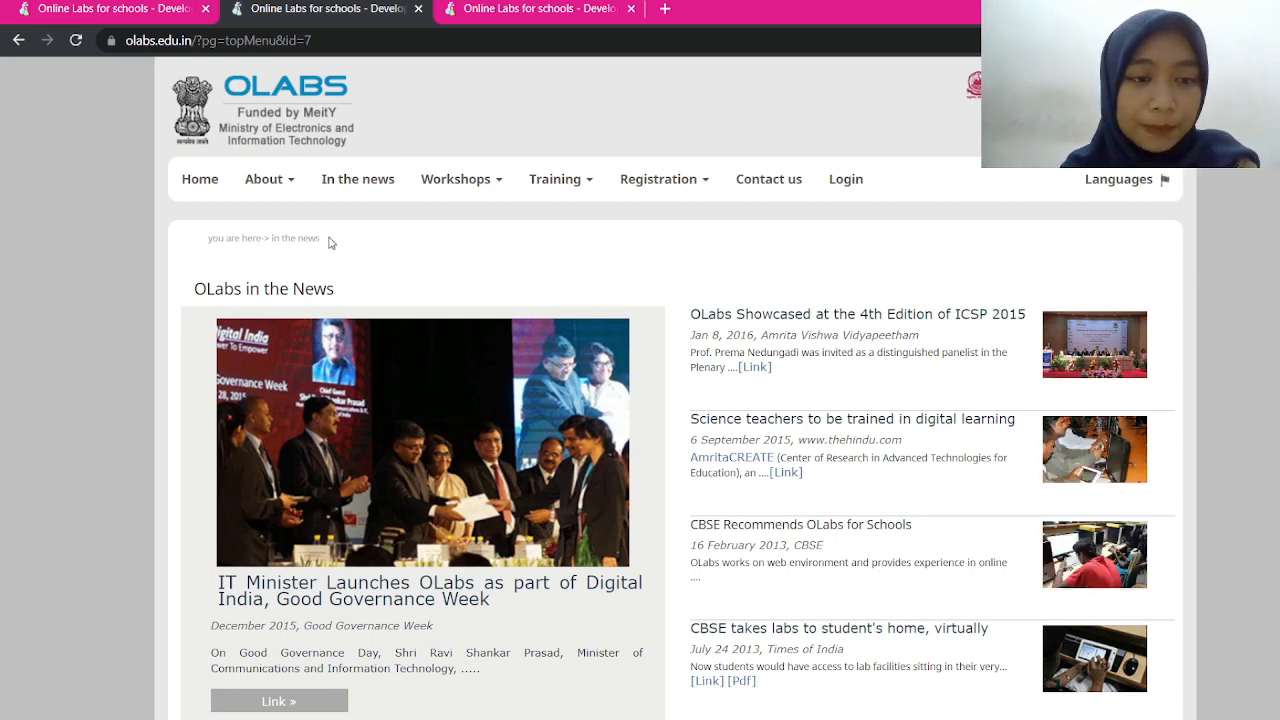
Open Workshops > Adoption, then Training > Training Calendar
mouse_move(452, 185)
left_click(461, 229)
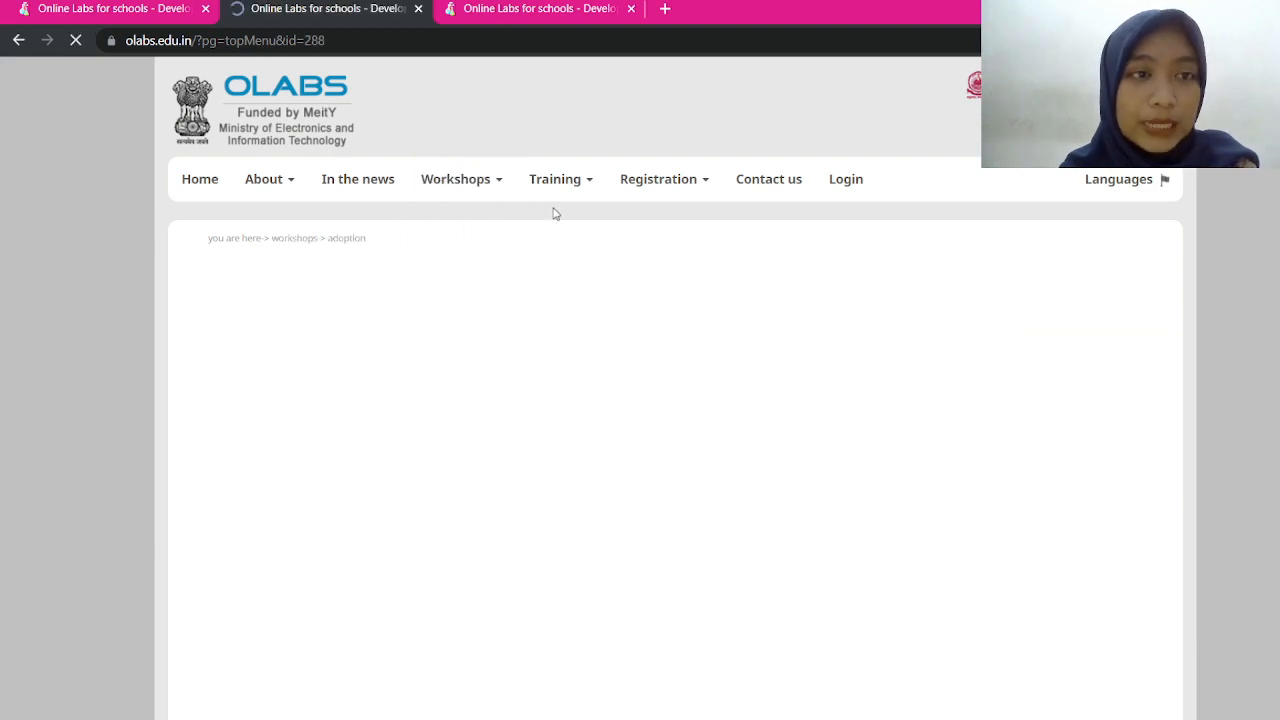
mouse_move(551, 189)
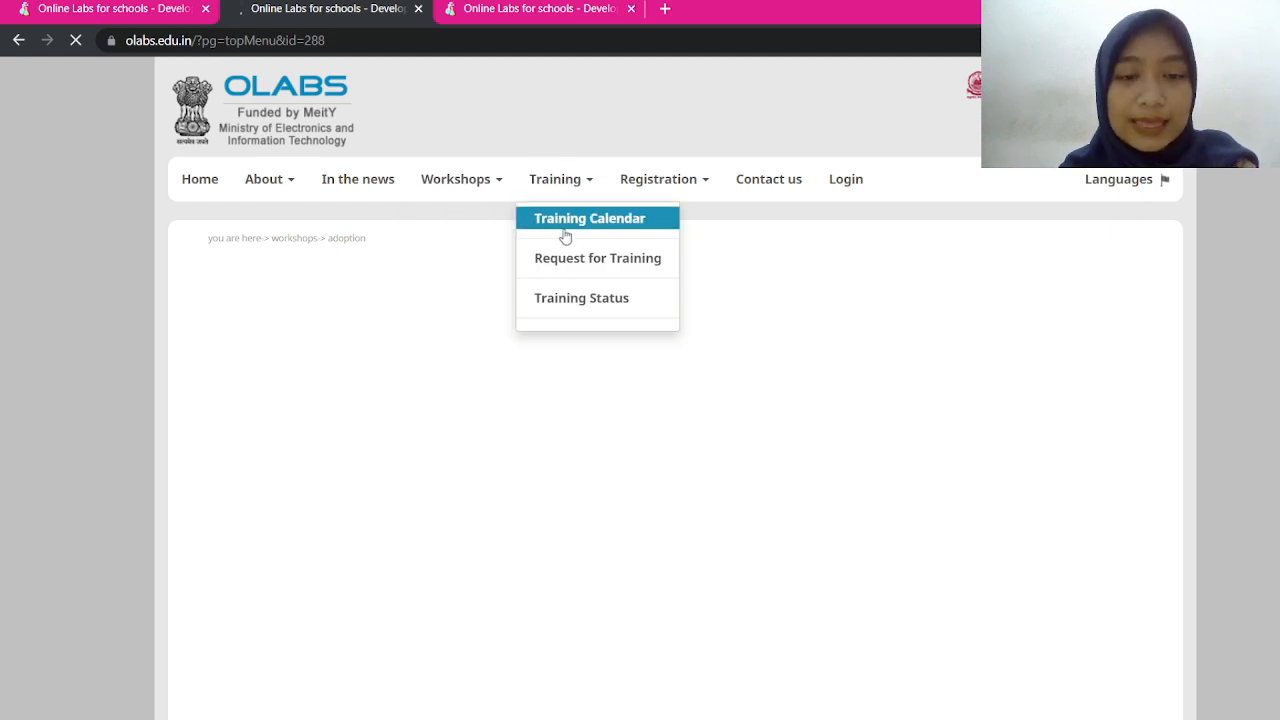
left_click(565, 236)
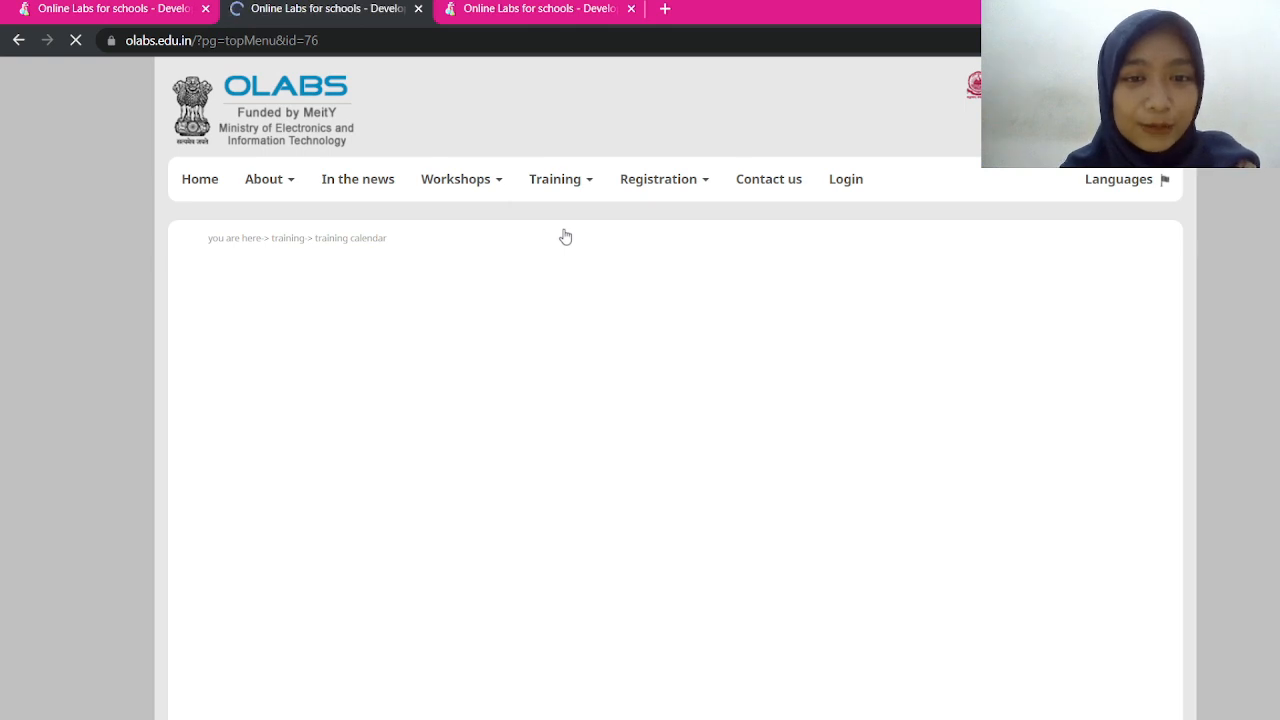
Look over the January 2023 Training Calendar, then open Registration > For Teachers
mouse_move(628, 202)
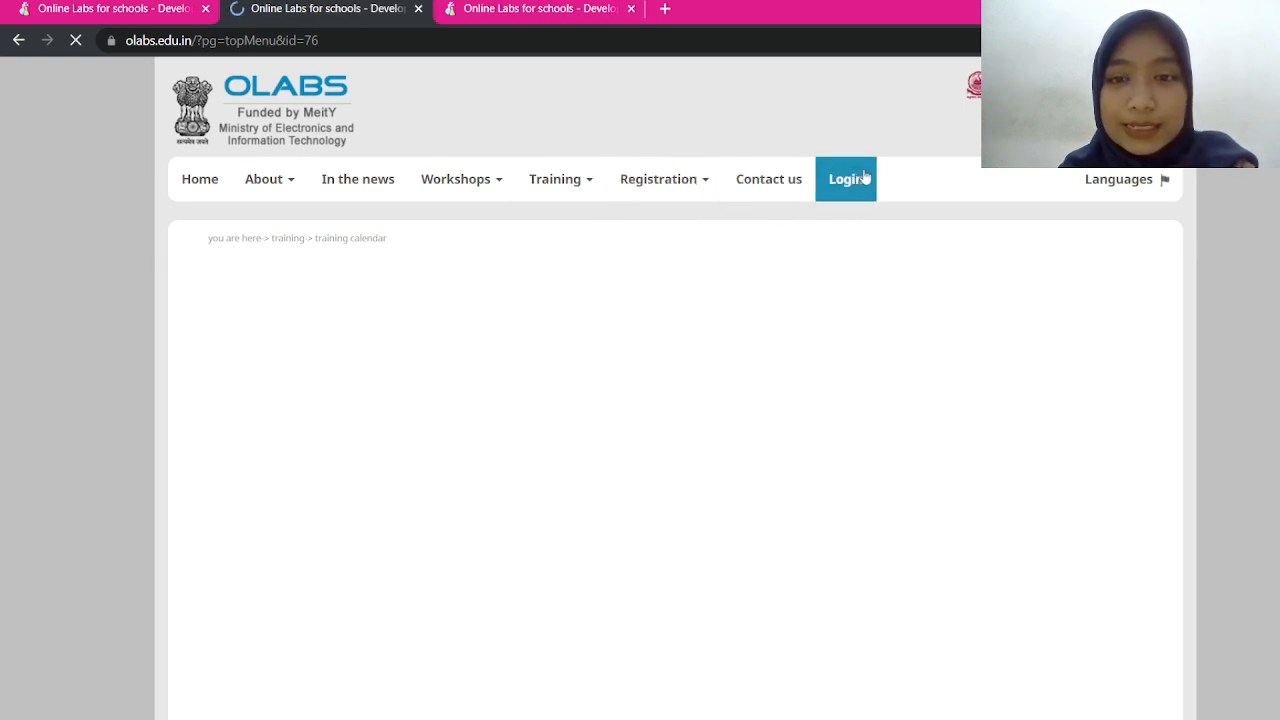
mouse_move(665, 190)
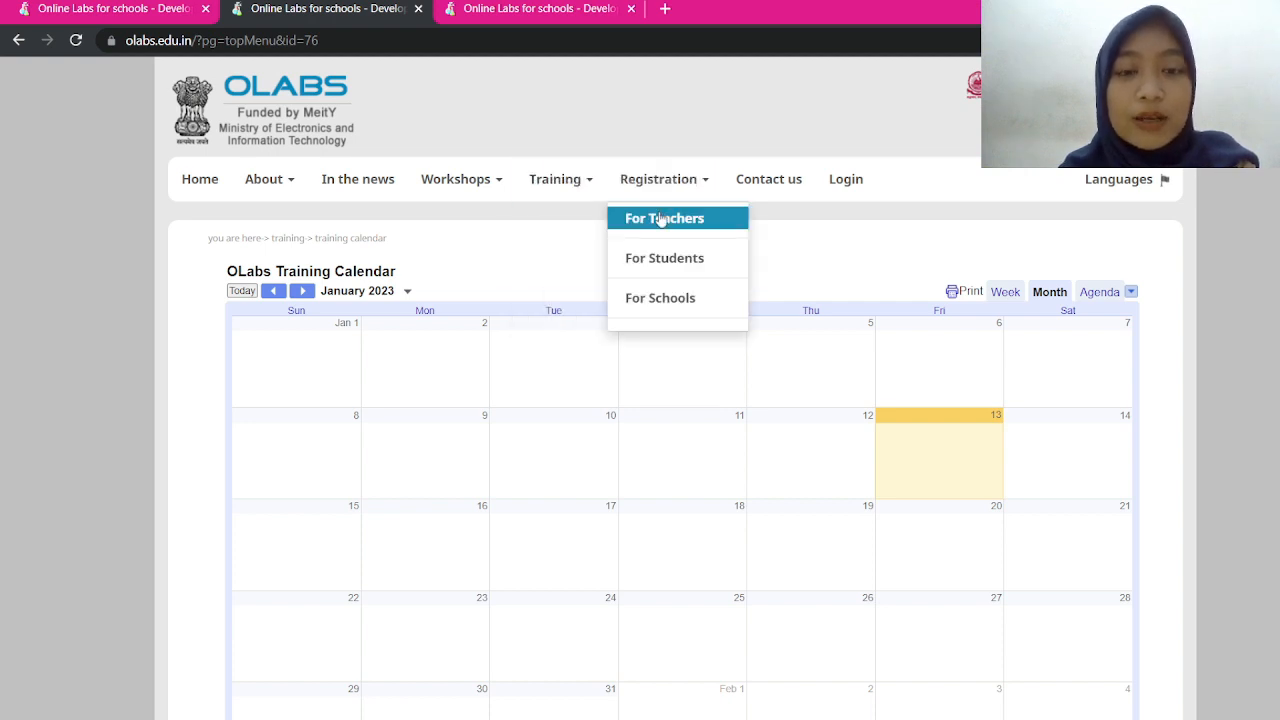
left_click(661, 219)
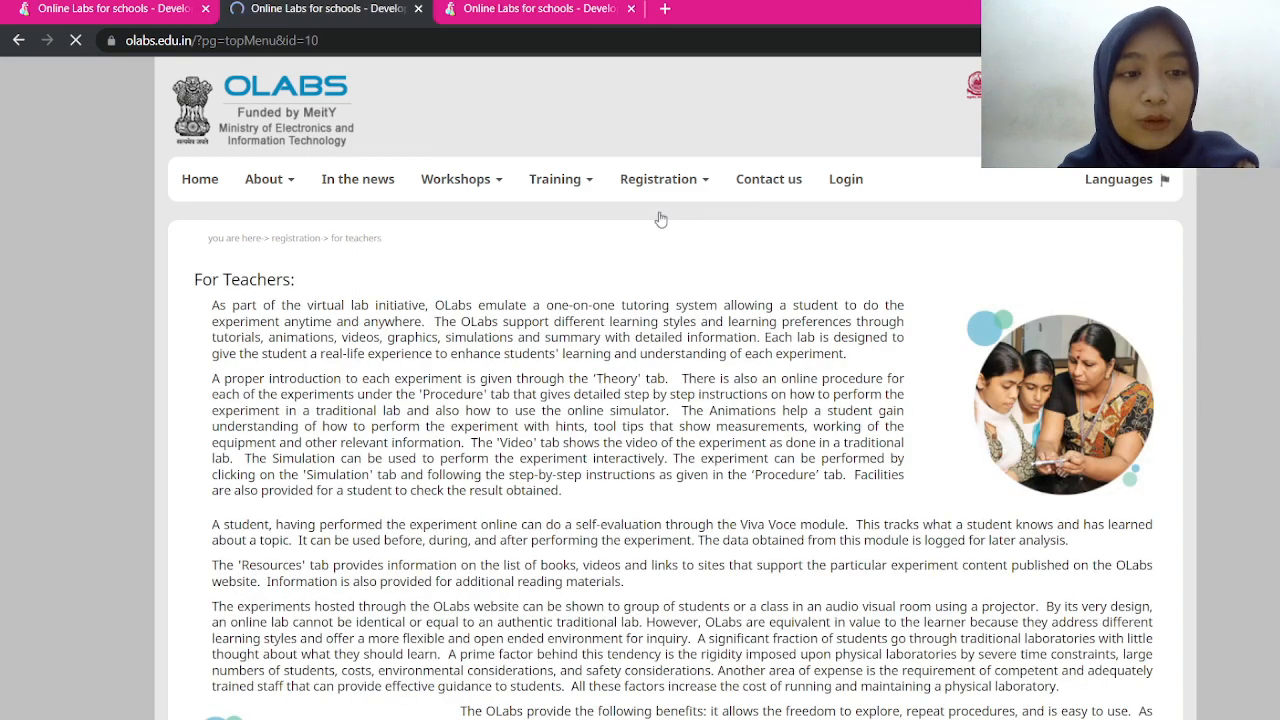
Follow the how-to-register page through to the blank online Registration form
scroll(661, 219, "down", 4)
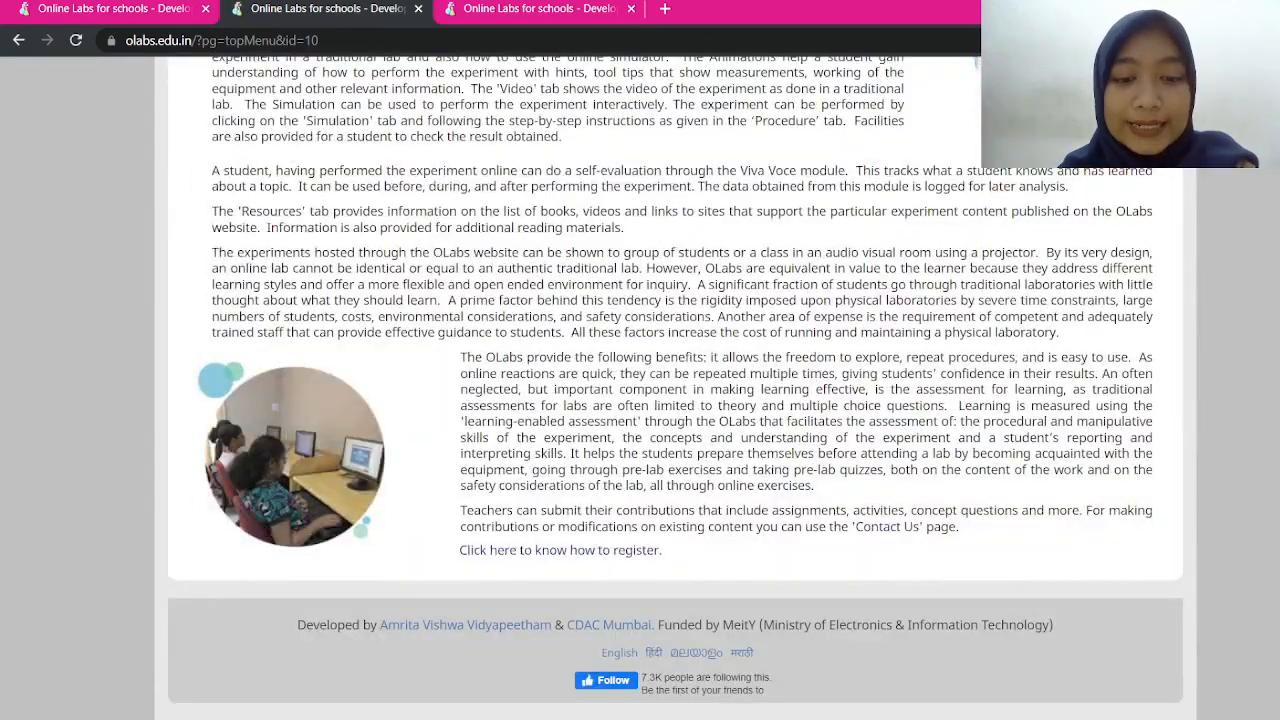
left_click(541, 551)
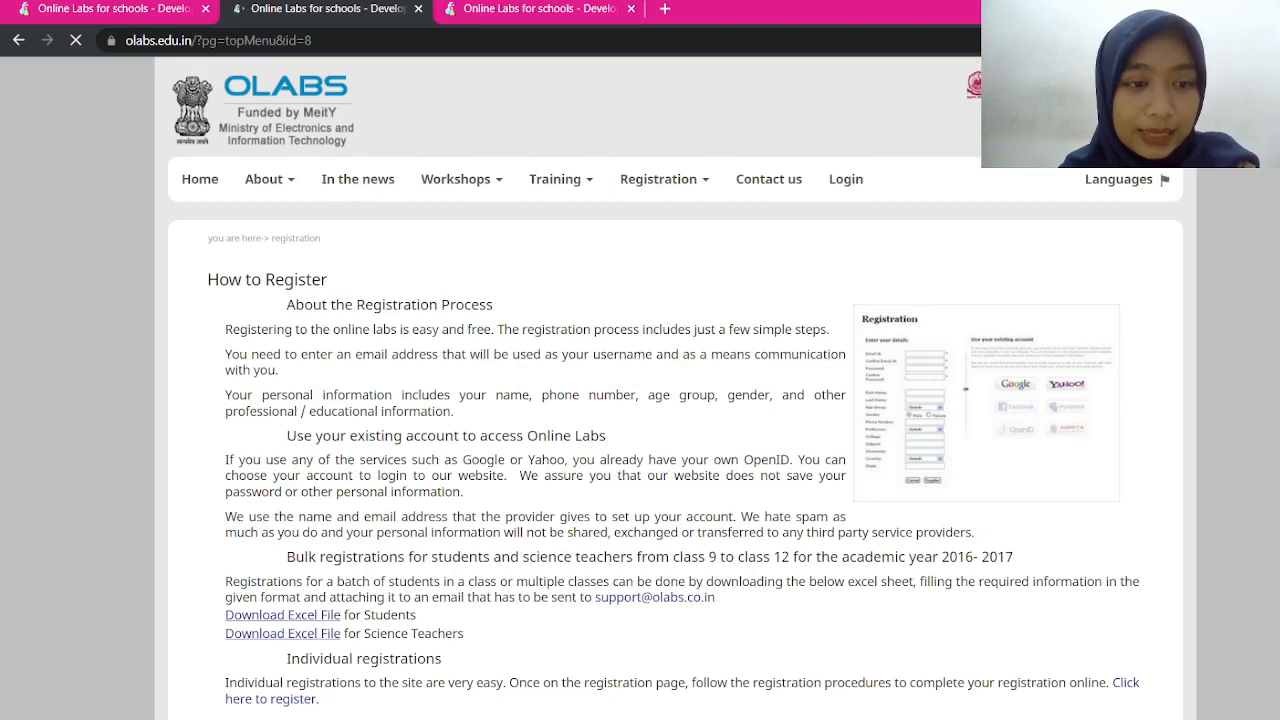
scroll(640, 400, "down", 2)
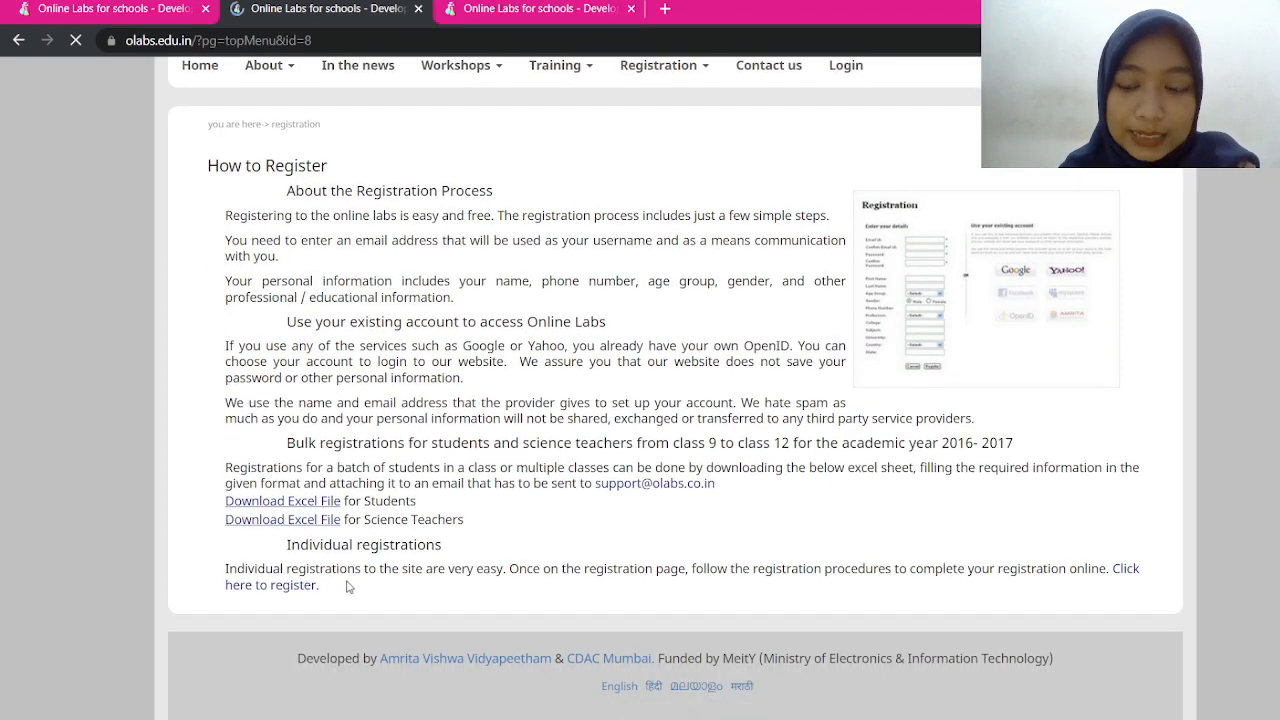
left_click(286, 589)
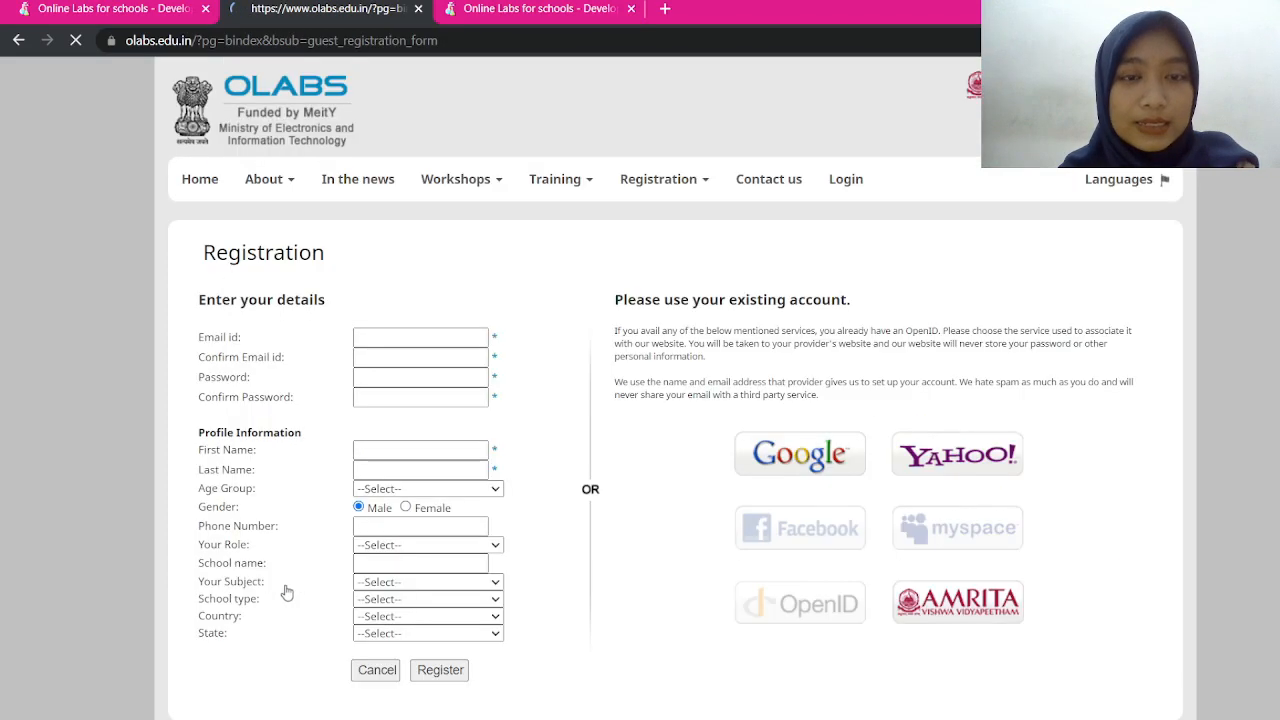
Enter the account e-mail address and copy it into the confirm e-mail field
scroll(361, 503, "up", 3)
left_click(531, 324)
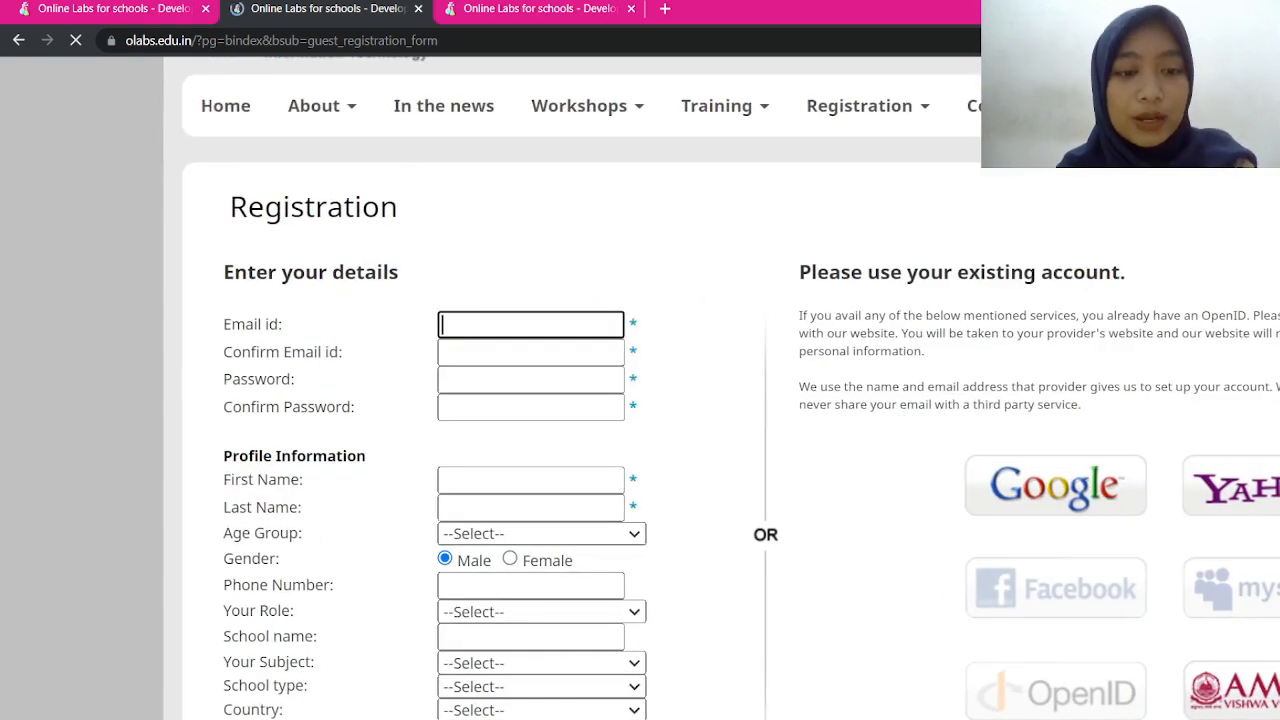
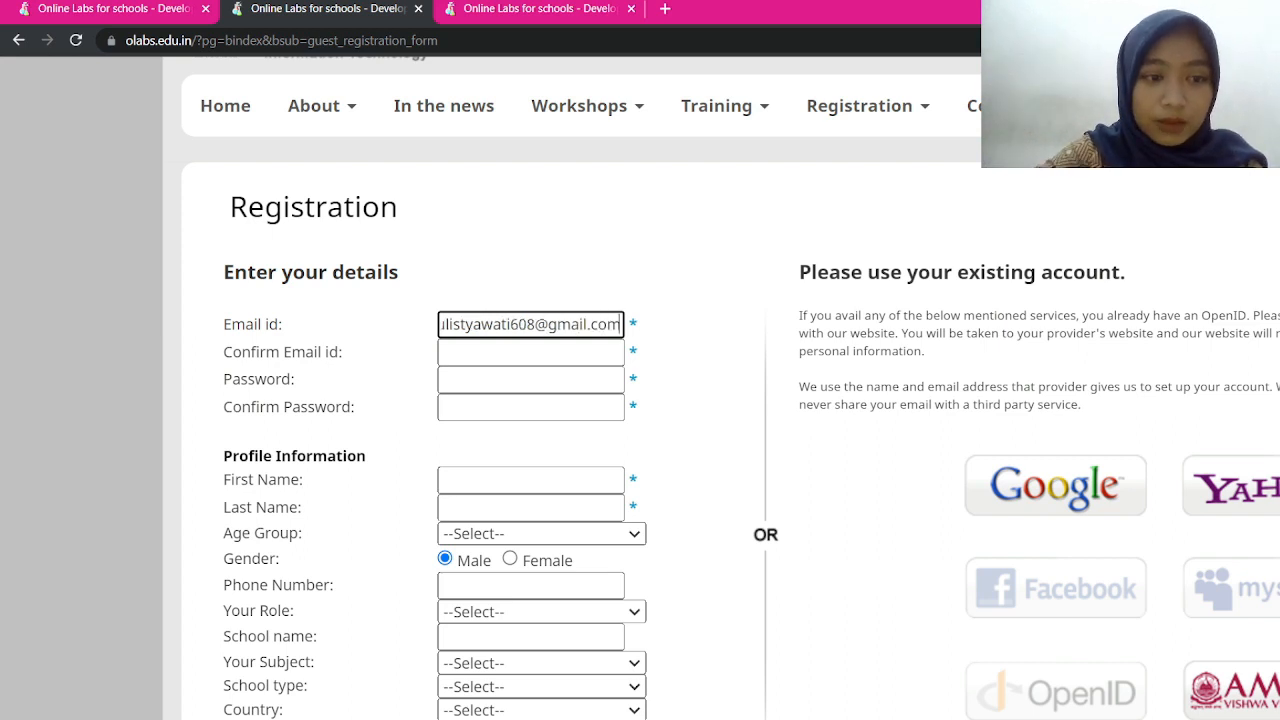
left_click(545, 352)
left_click(568, 324)
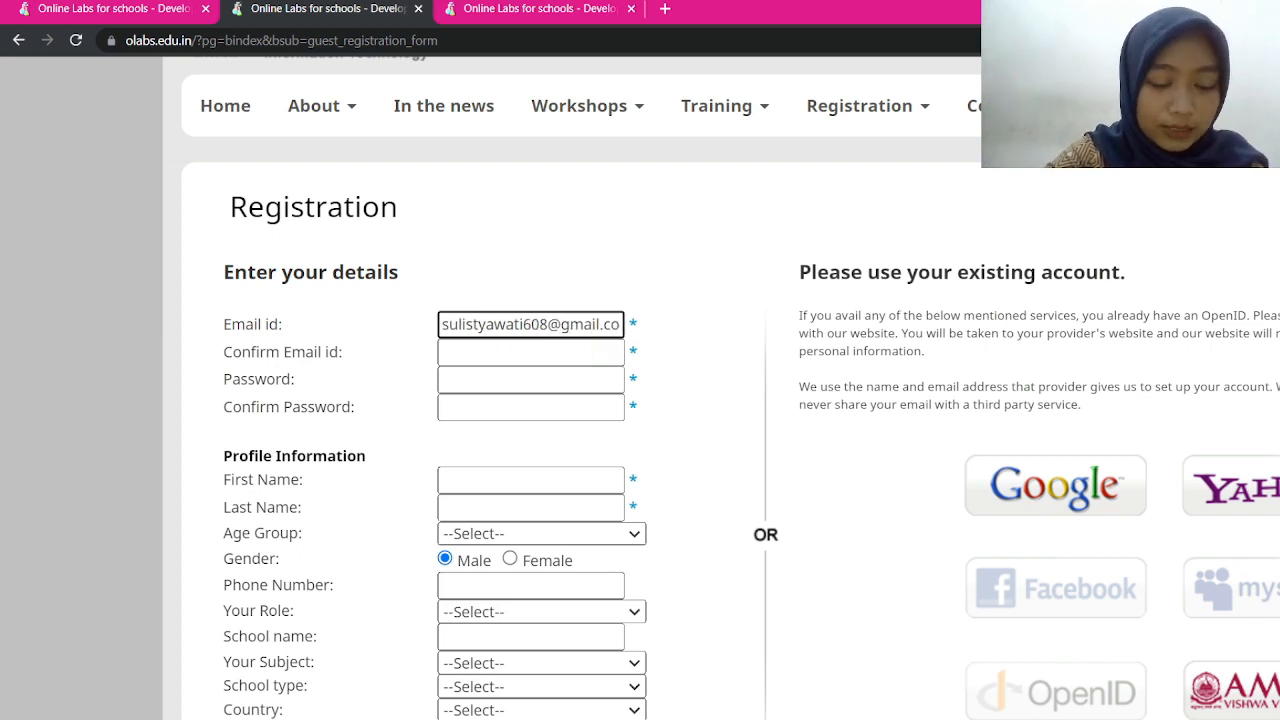
key("ctrl+a")
key("ctrl+c")
key("Tab")
key("ctrl+v")
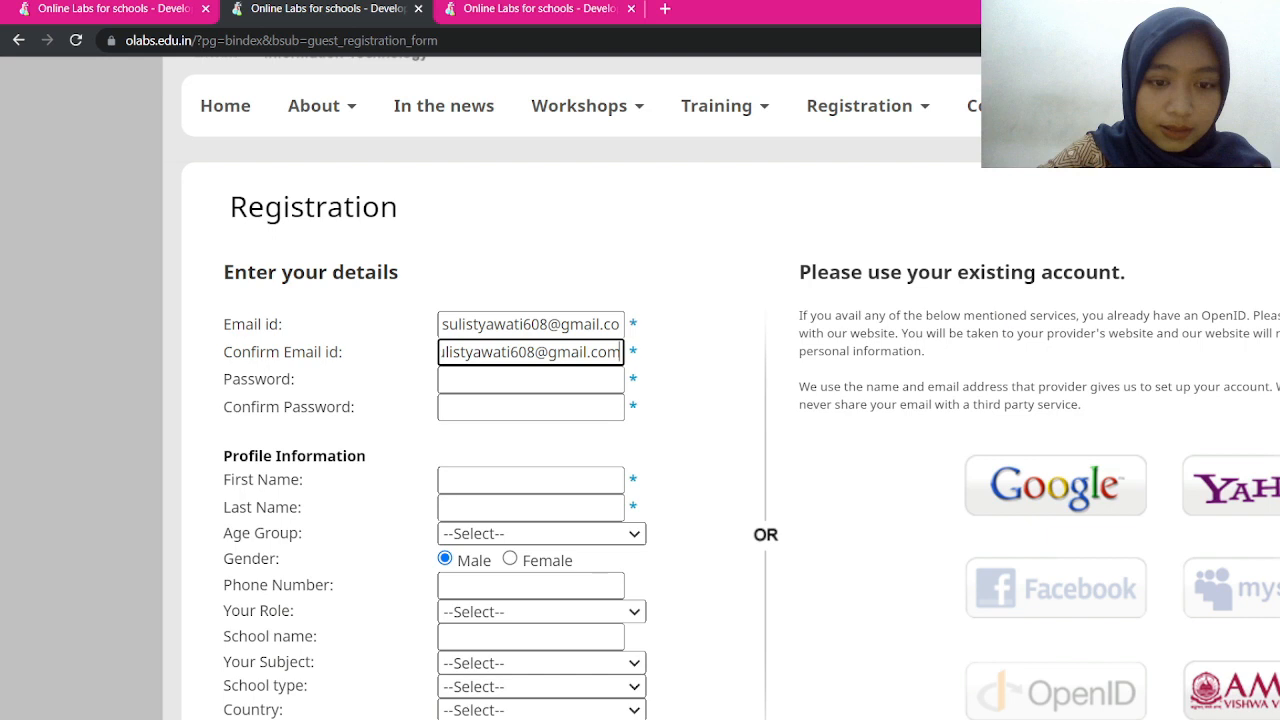
Enter and confirm the account password, then fill in the user's first and last name
left_click(566, 379)
type("12345678")
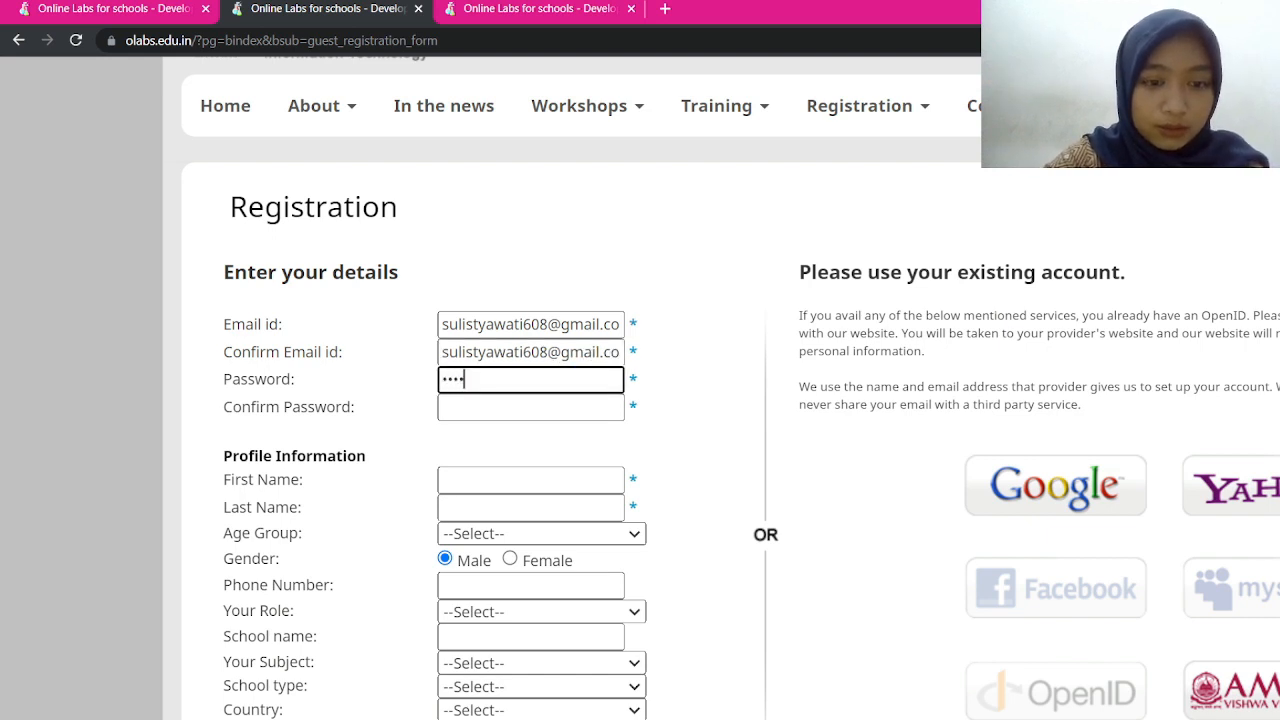
key("Tab")
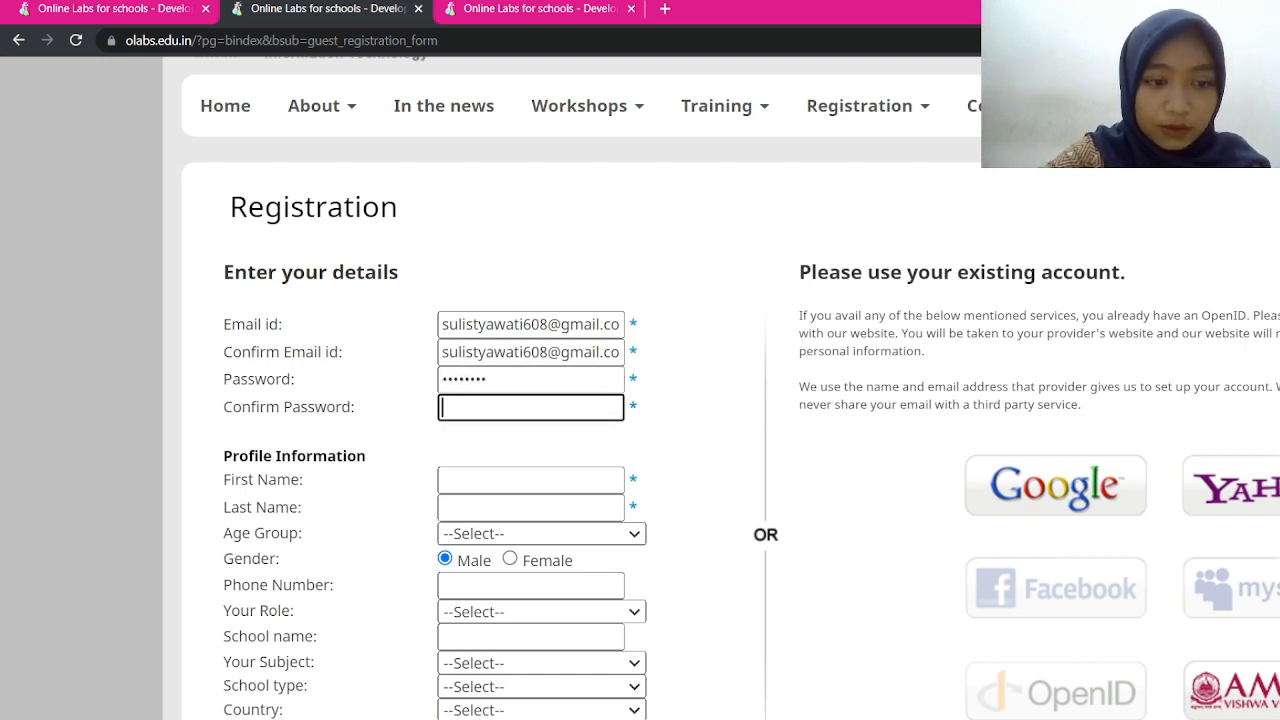
type("12345678")
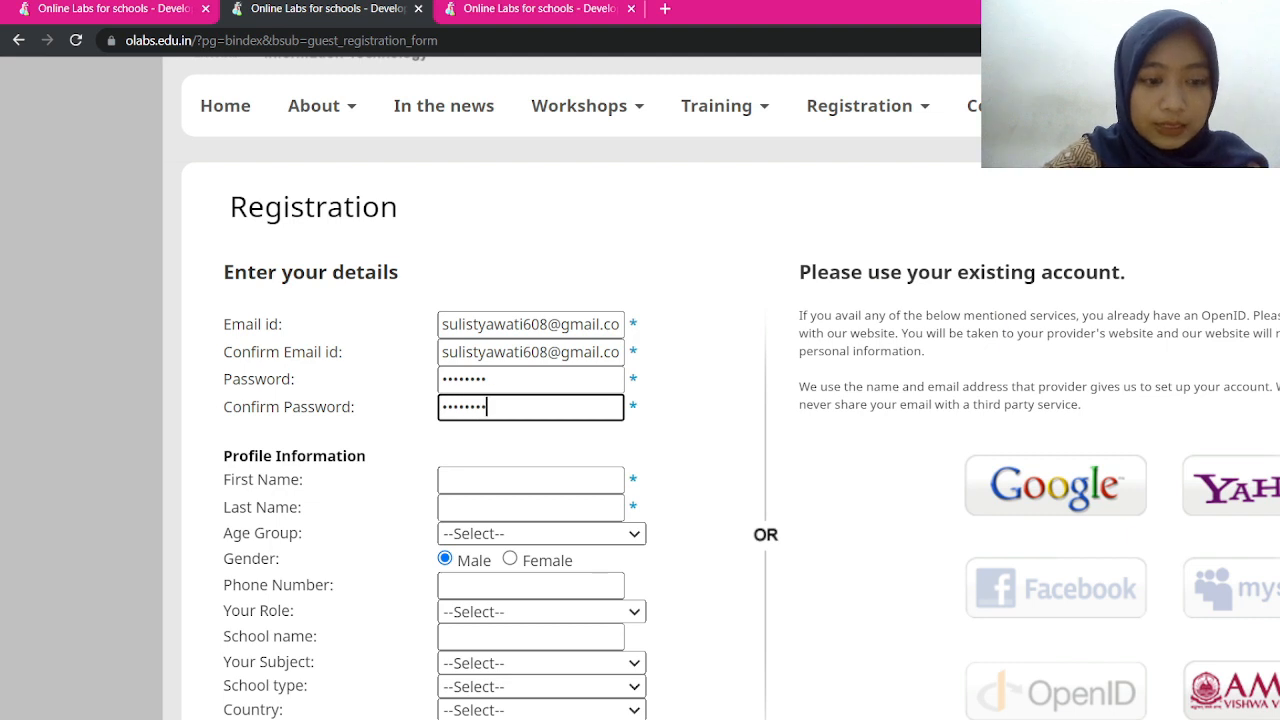
key("Tab")
type("Sulistyawati")
key("Tab")
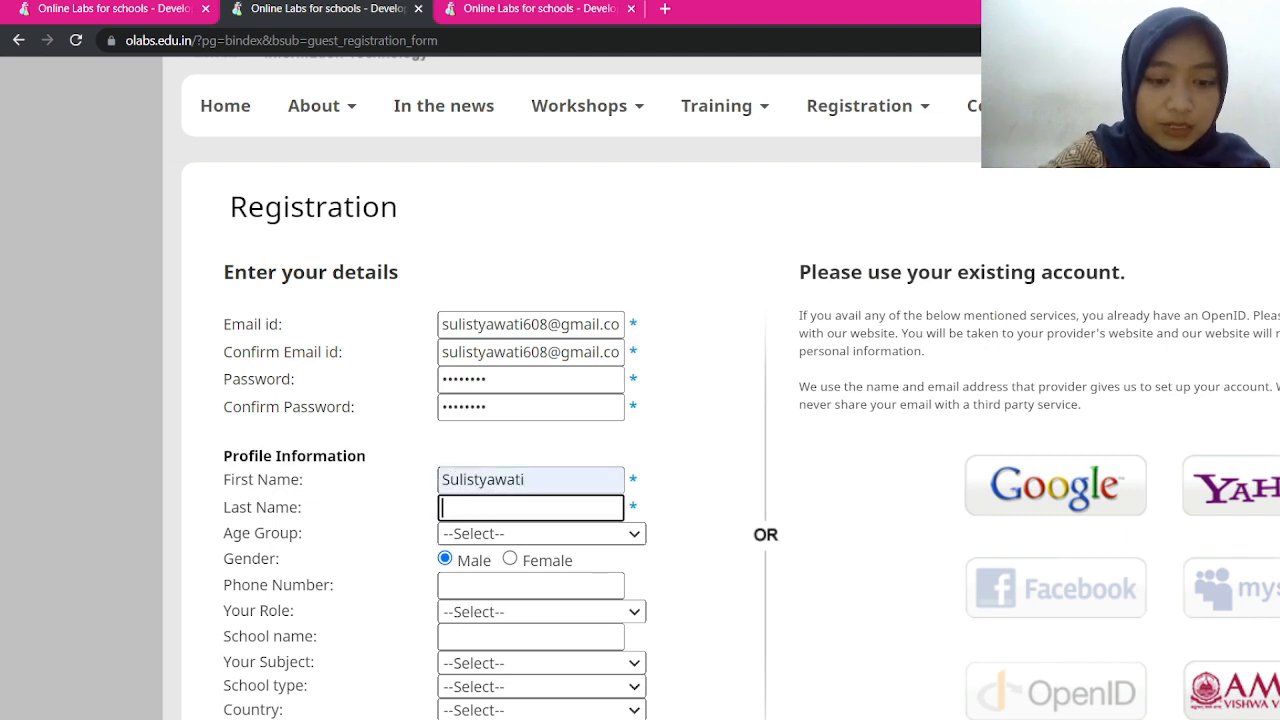
type("Sulistyawati")
scroll(640, 400, "down", 2)
key("Tab")
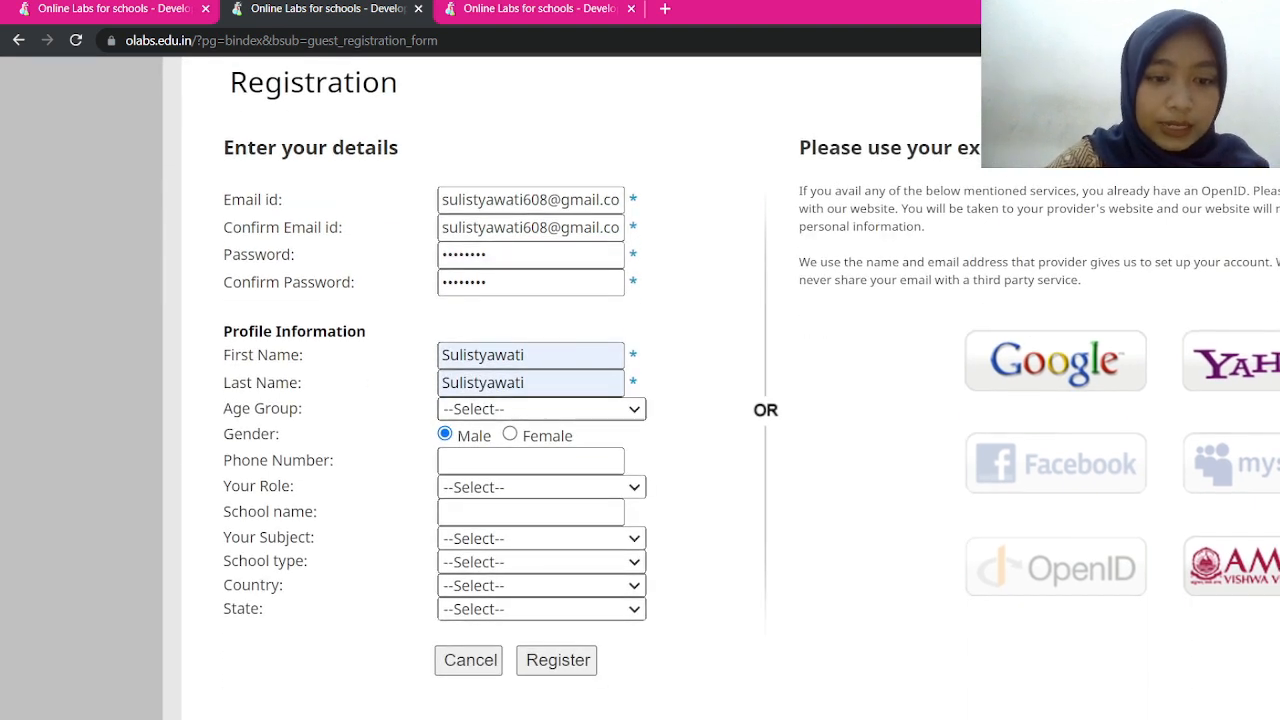
Set the age group to 21 - 25 and the gender to Female
left_click(480, 510)
left_click(511, 434)
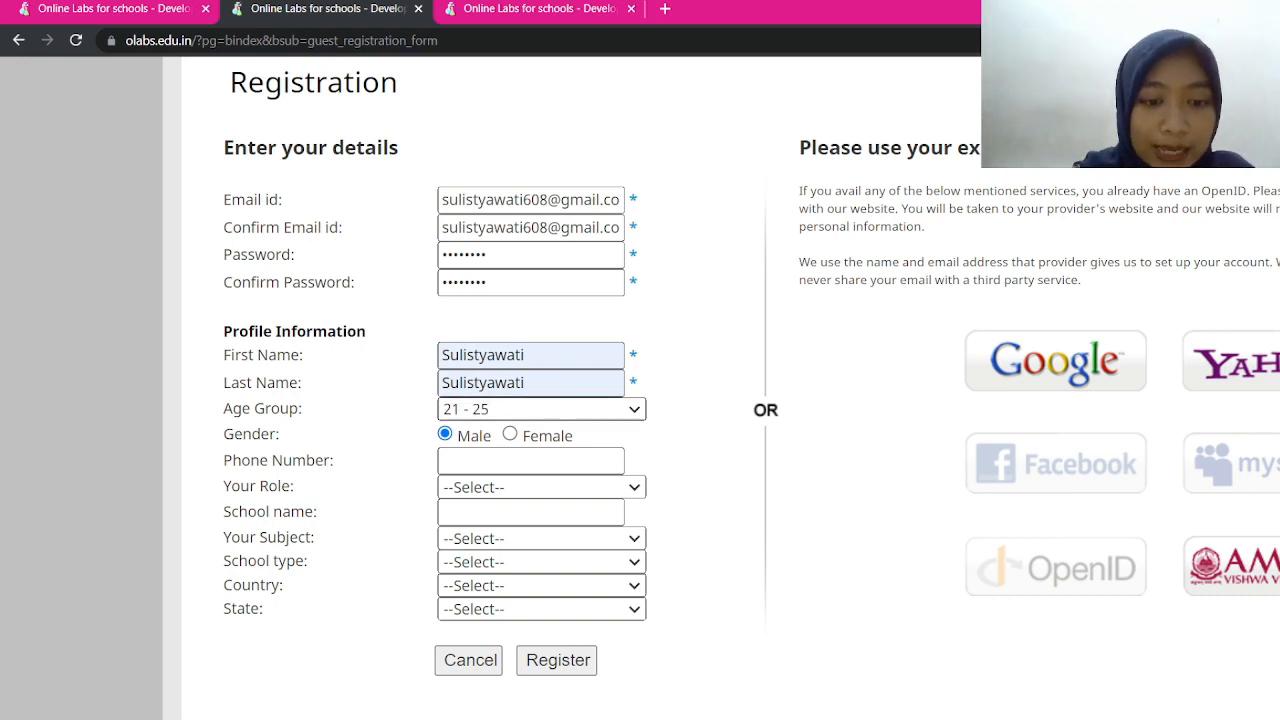
left_click(480, 489)
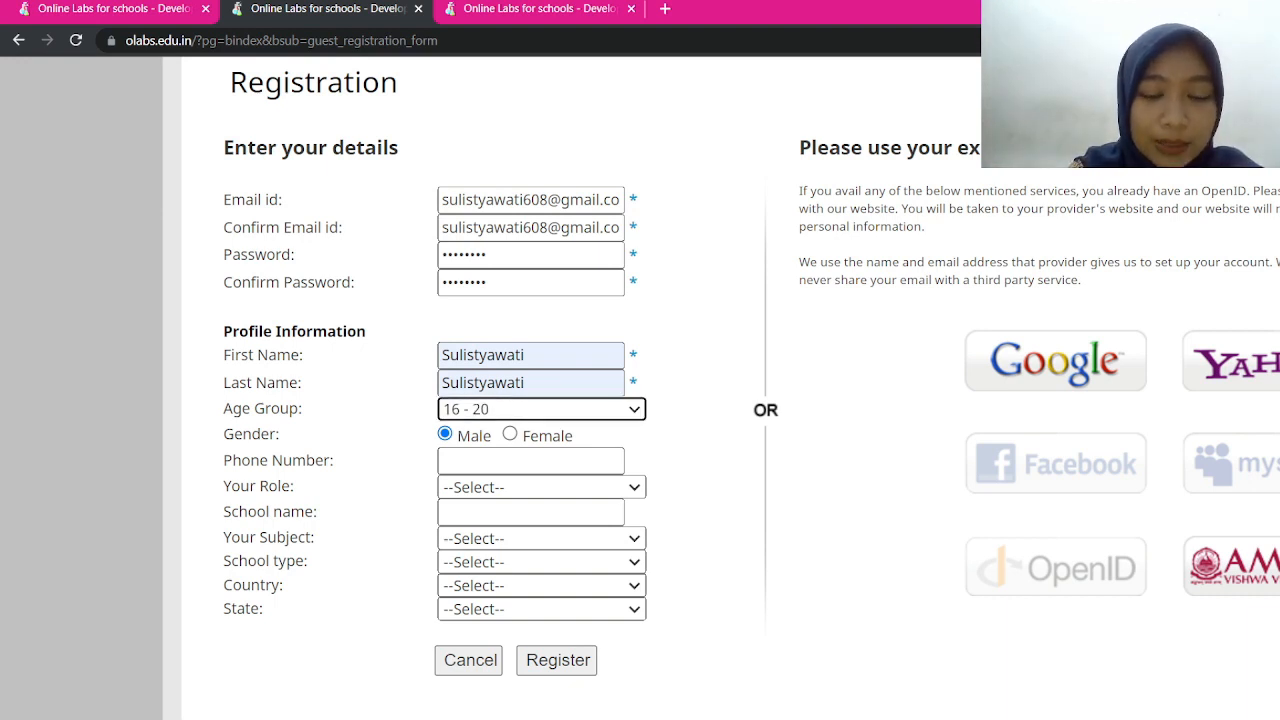
left_click(510, 434)
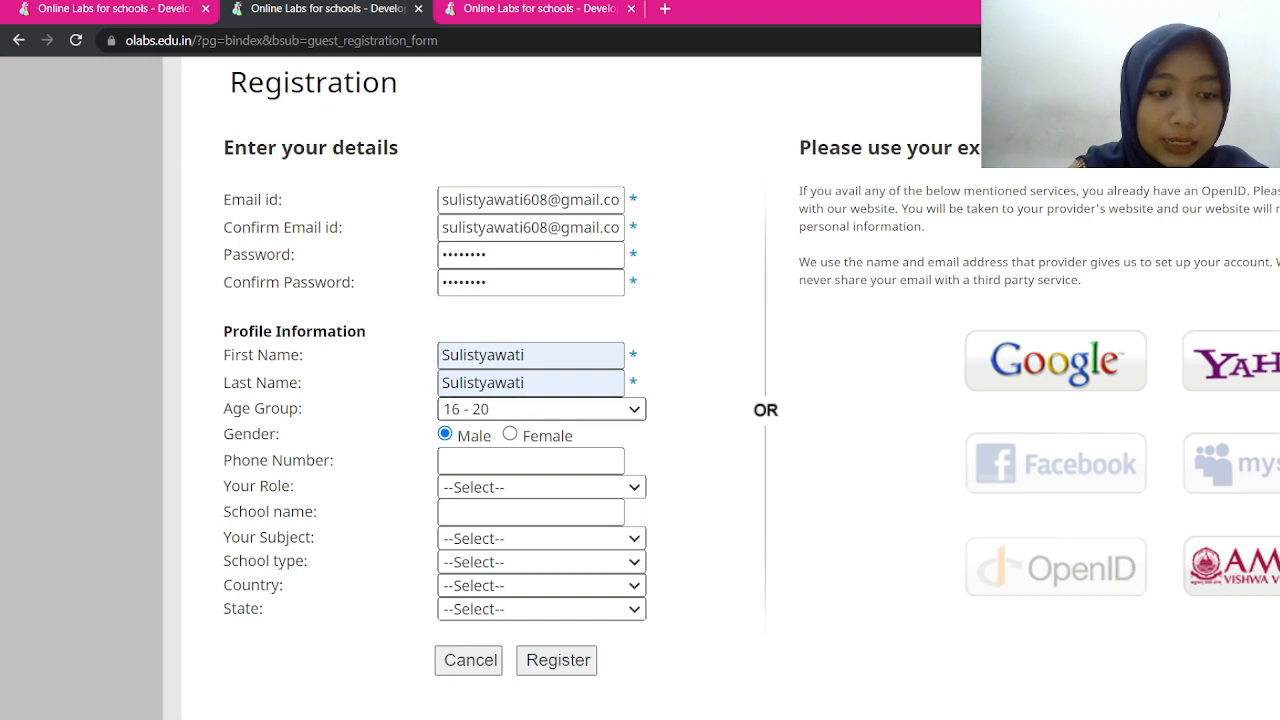
left_click(480, 510)
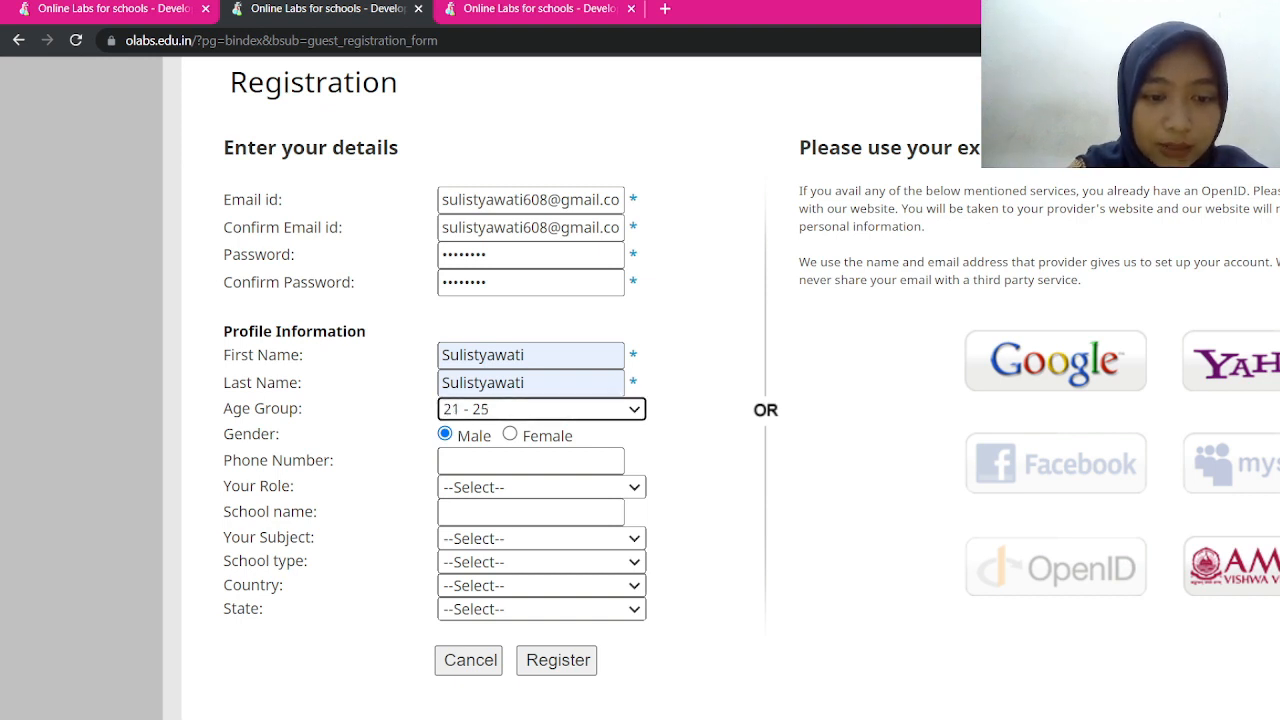
left_click(510, 434)
left_click(530, 461)
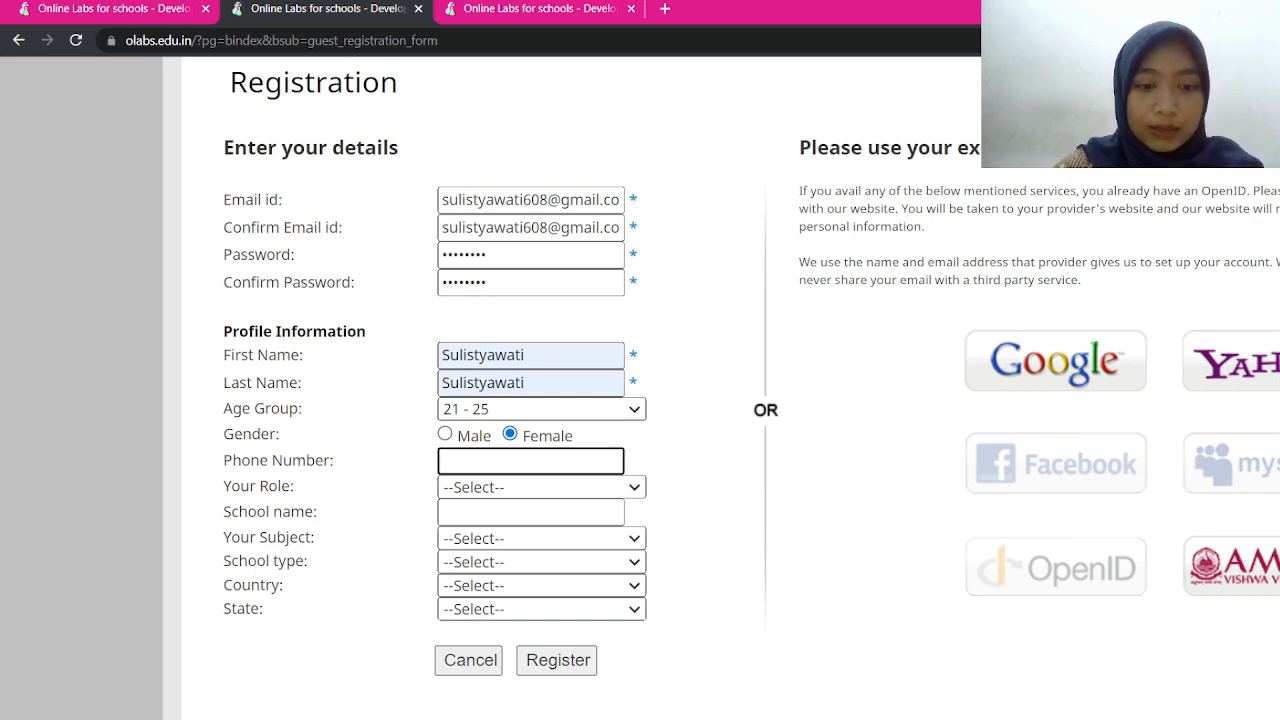
Choose role Teacher, school 'Universitas Negeri Semarang', subject Science and school type Other
left_click(541, 487)
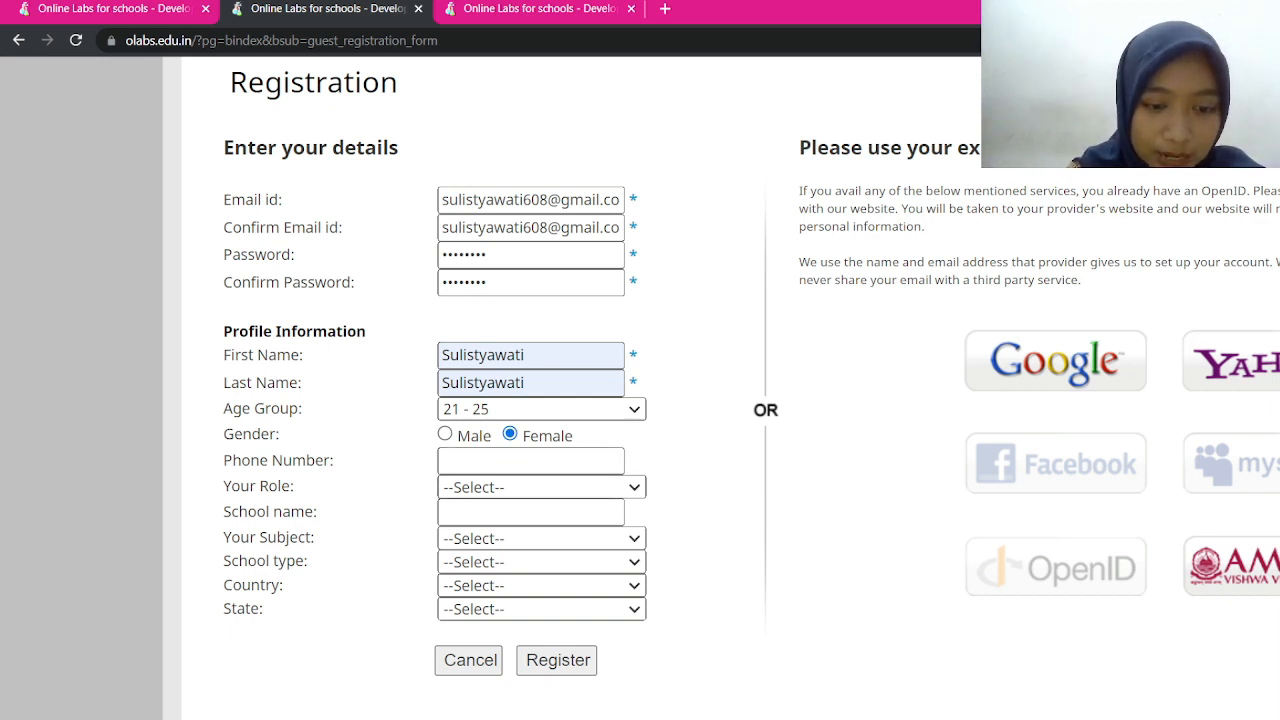
left_click(480, 537)
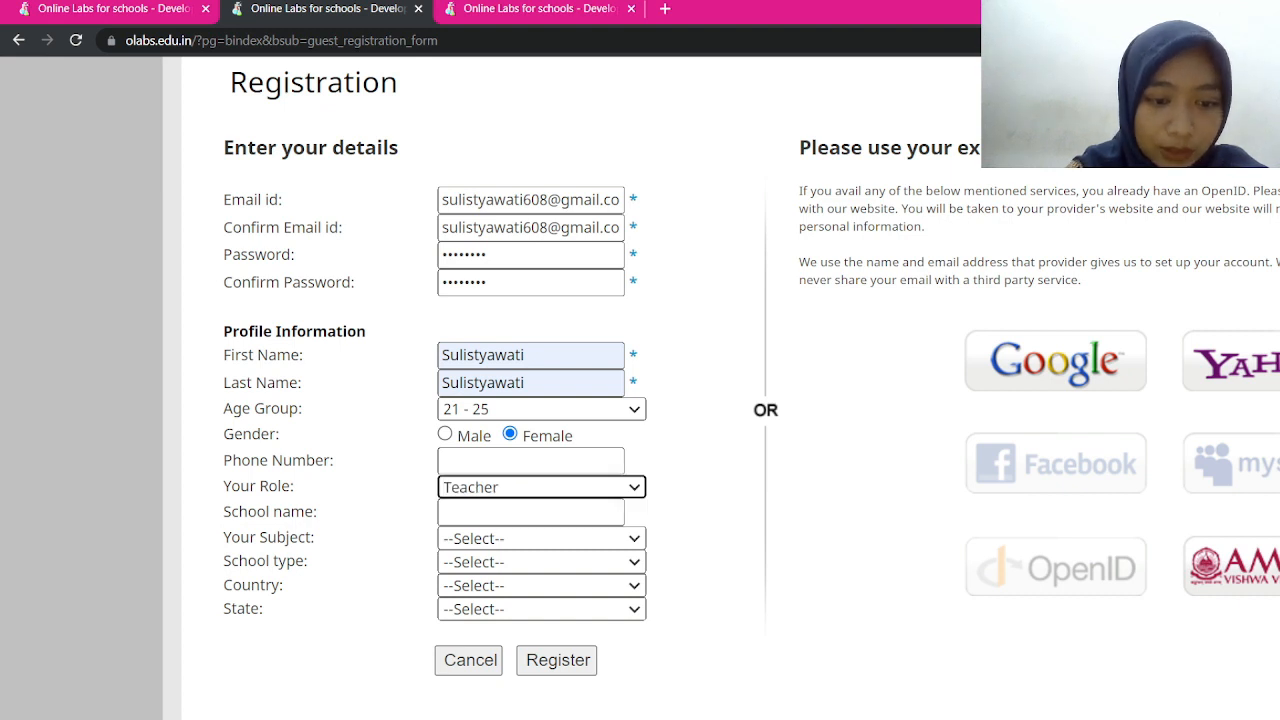
left_click(530, 512)
type("U")
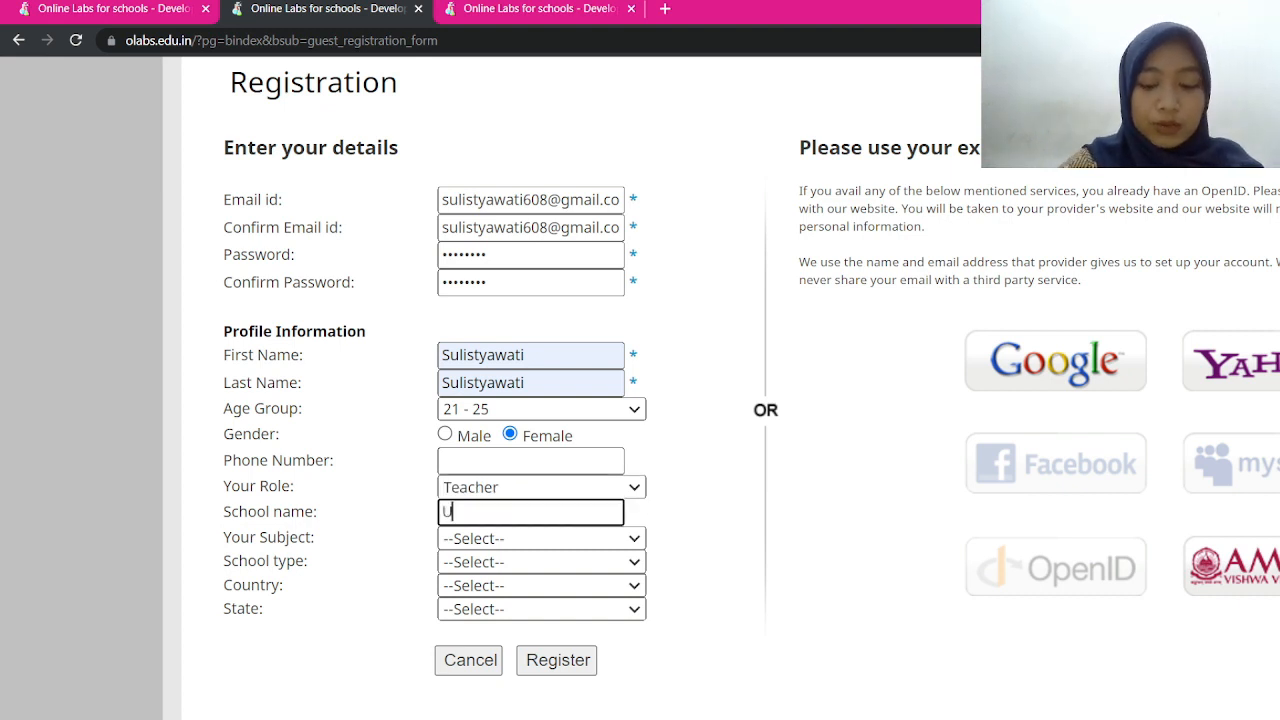
type("niversitas ")
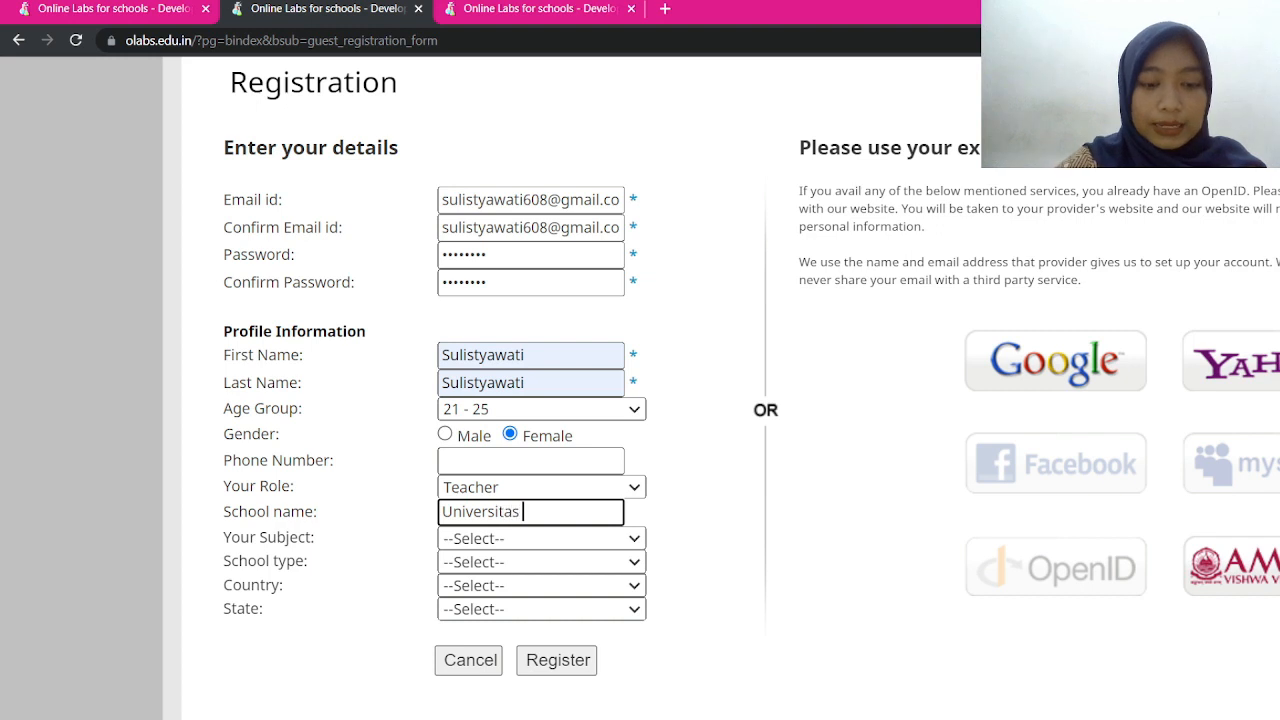
type("Negeri Sem")
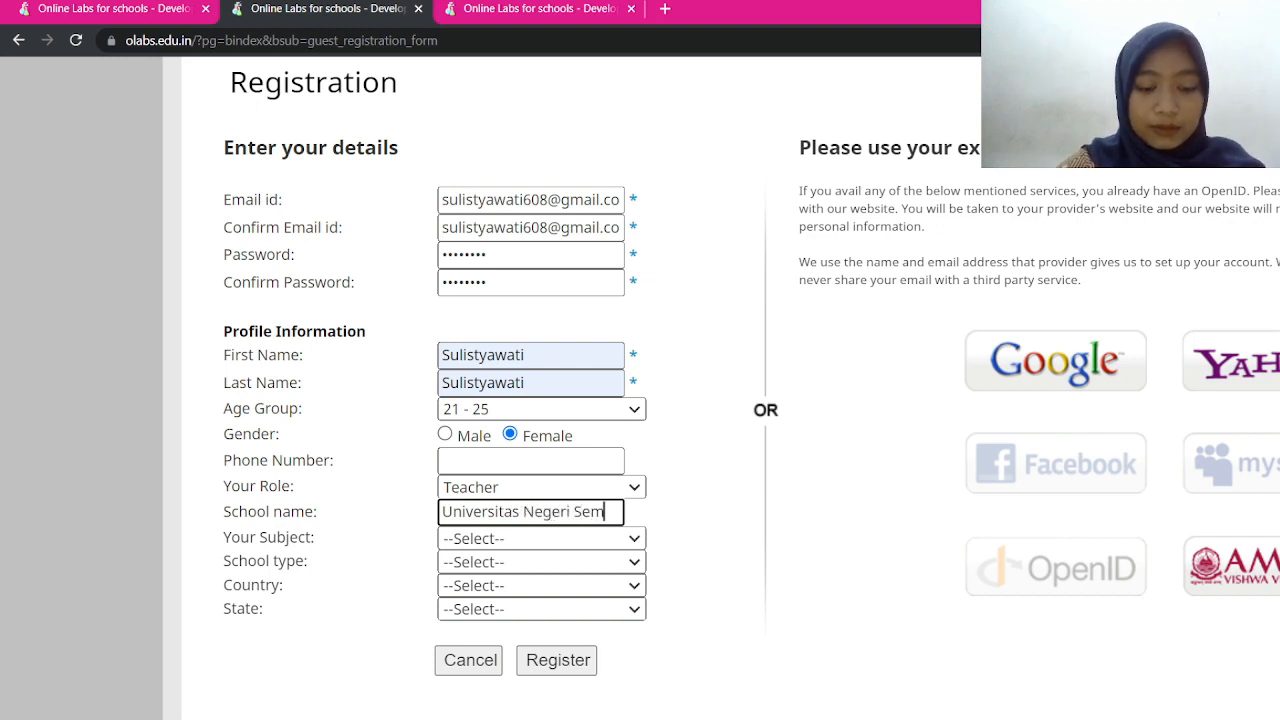
type("ara")
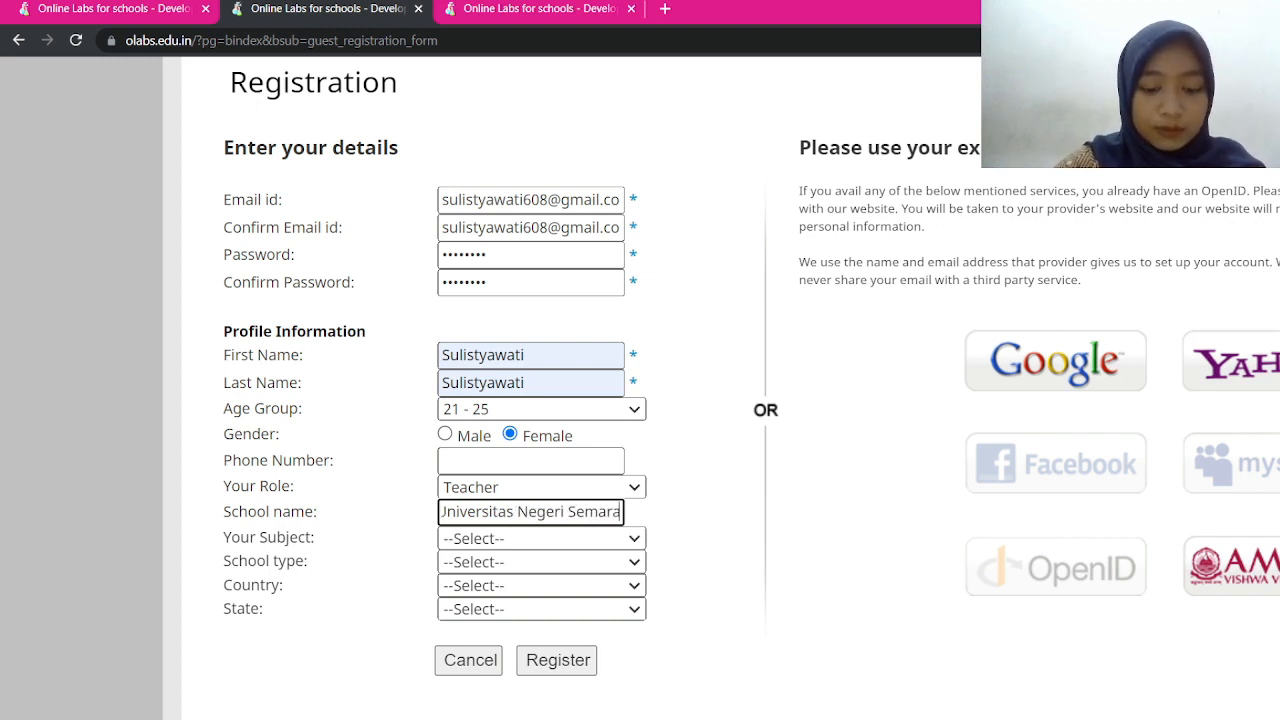
type("ng")
left_click(541, 539)
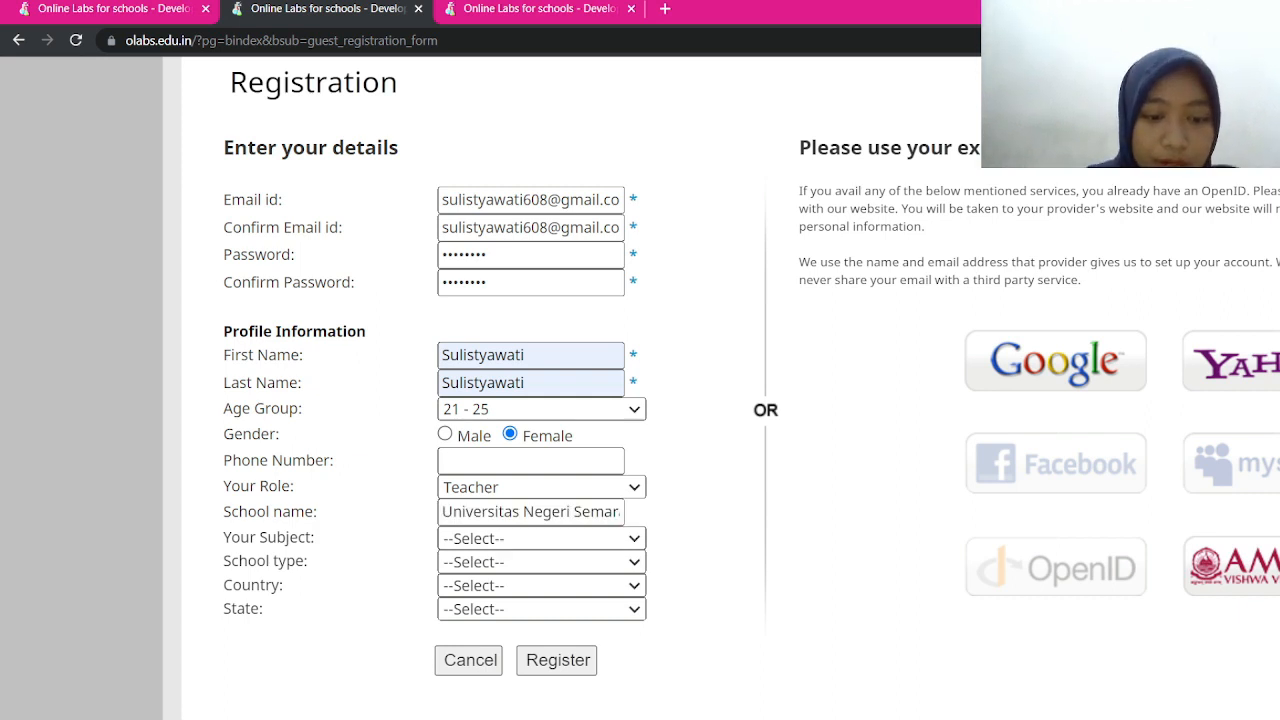
left_click(500, 578)
left_click(541, 562)
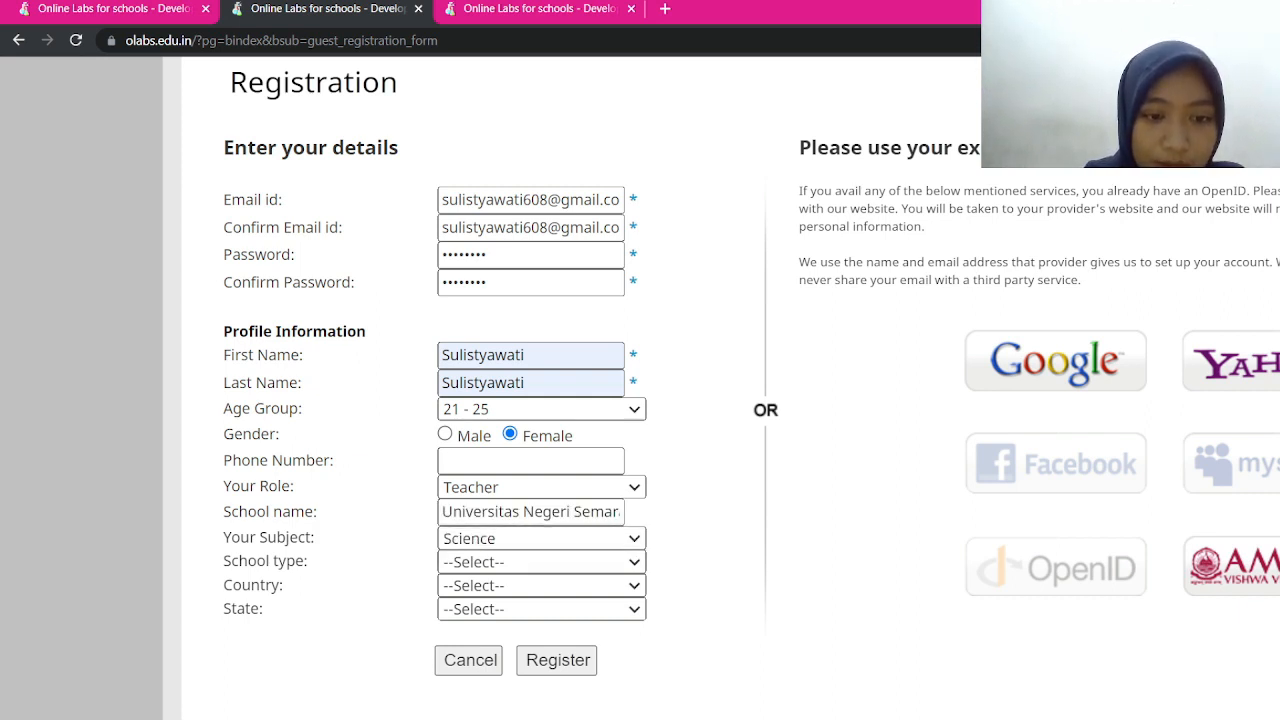
left_click(500, 540)
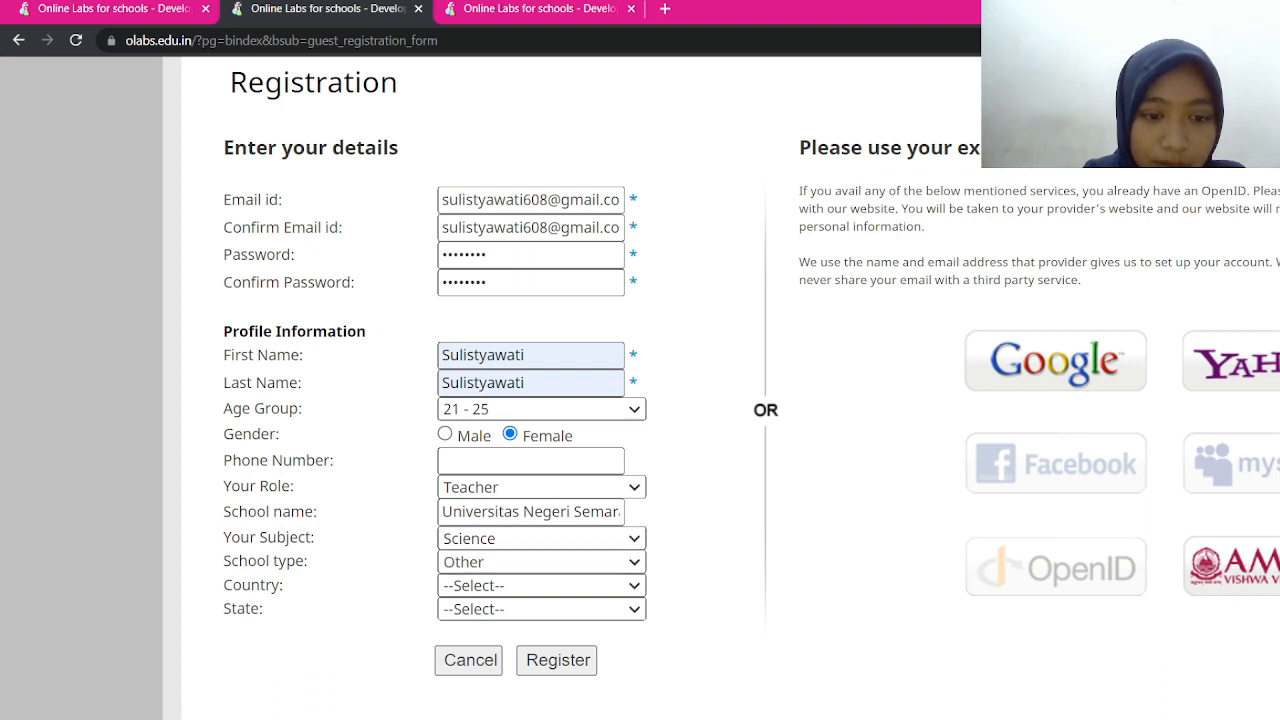
left_click(541, 539)
Set both country and state to Other and submit the registration form
left_click(541, 586)
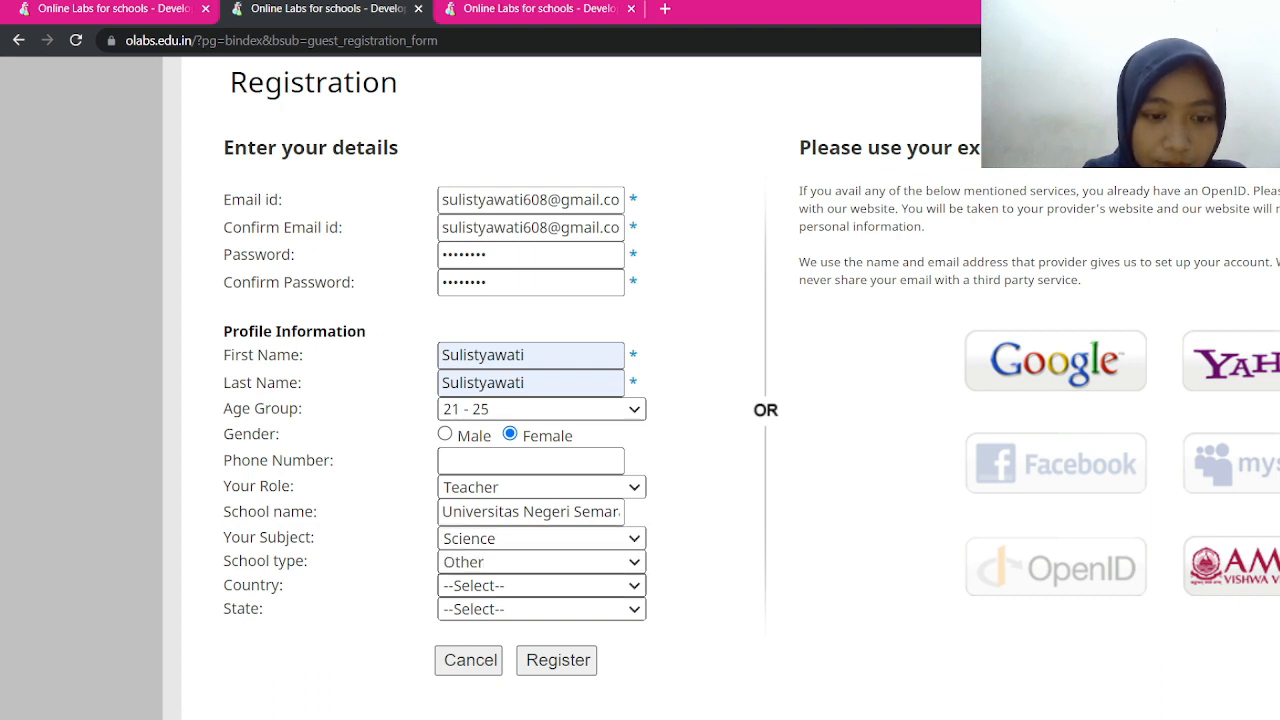
left_click(500, 625)
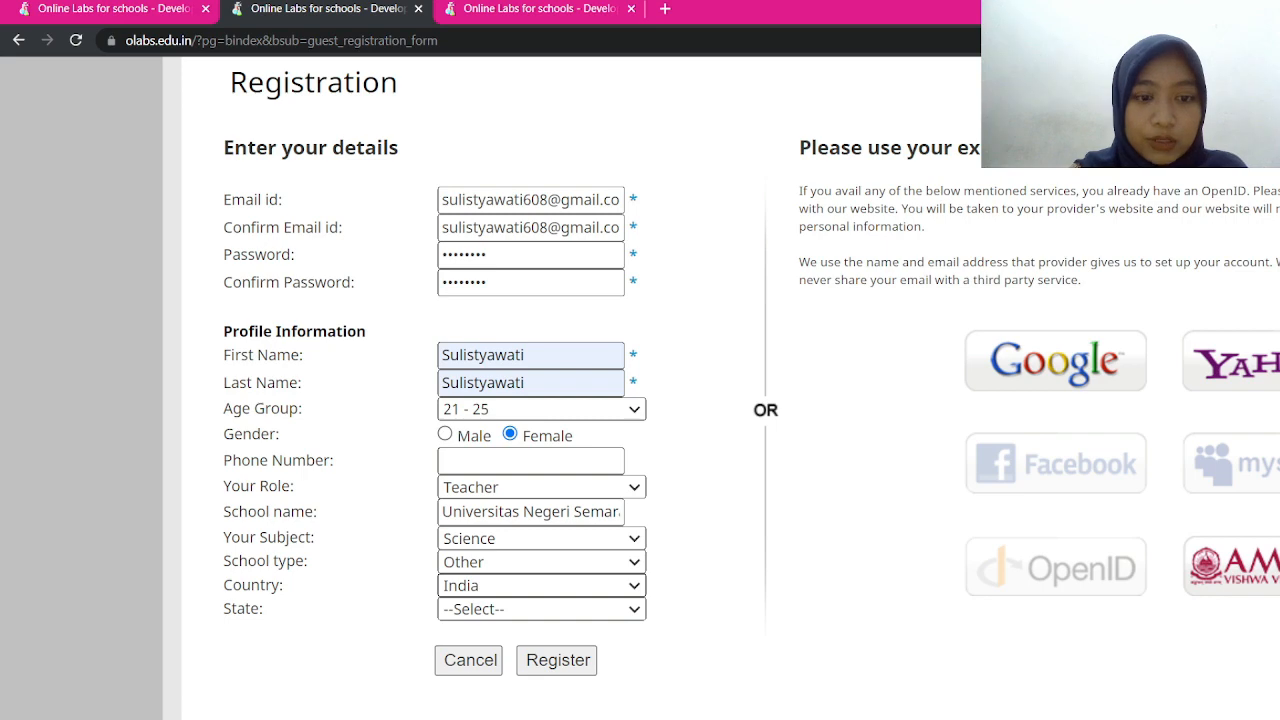
left_click(500, 620)
scroll(541, 586, "up", 1)
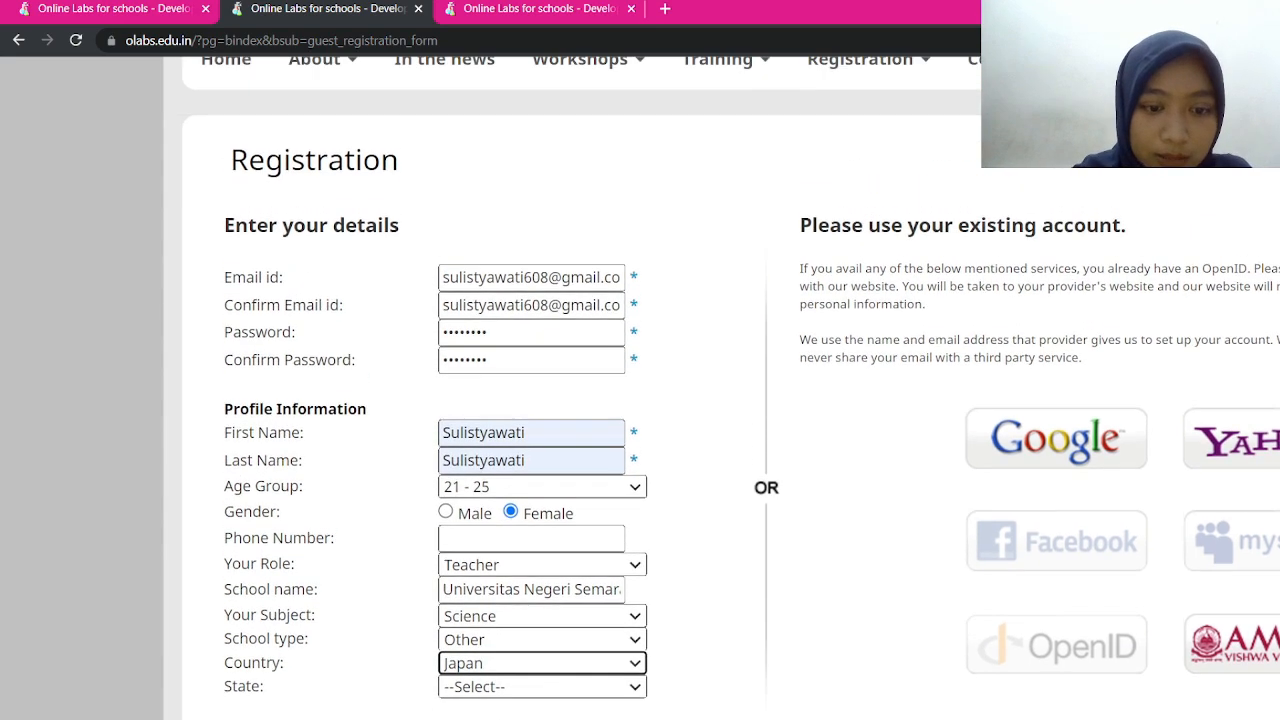
scroll(541, 586, "down", 2)
left_click(541, 484)
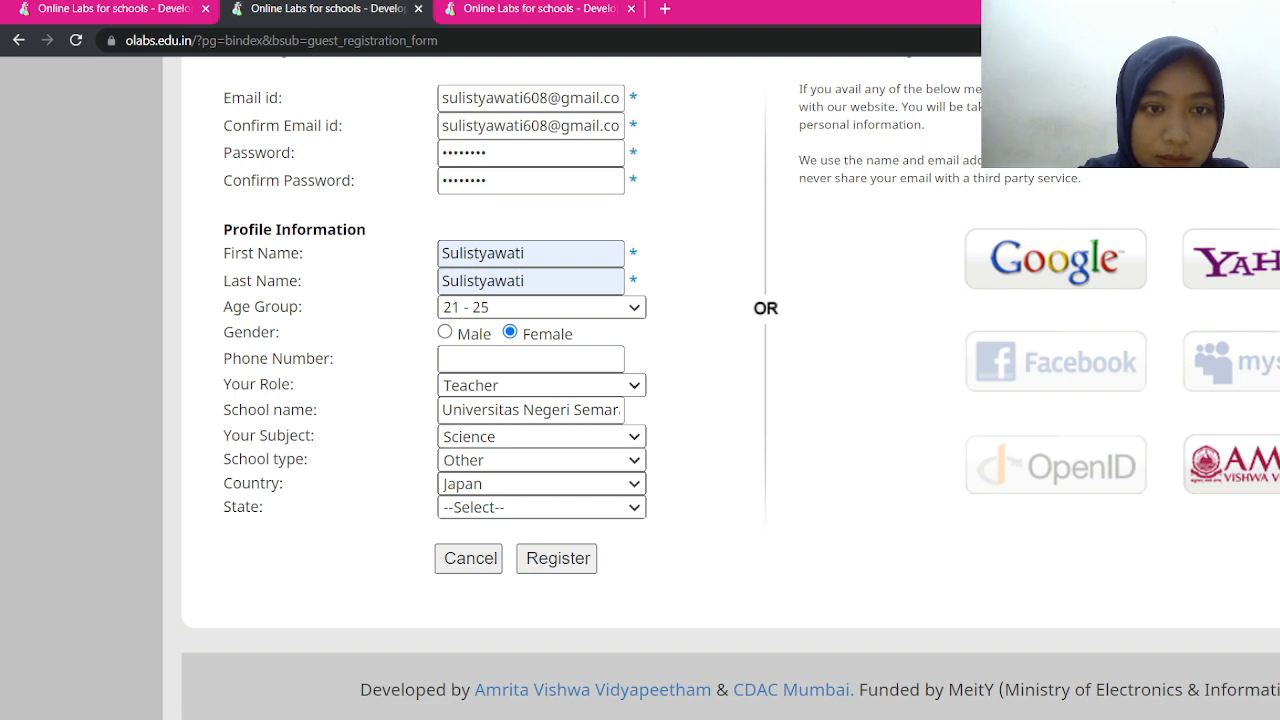
left_click(500, 590)
left_click(541, 508)
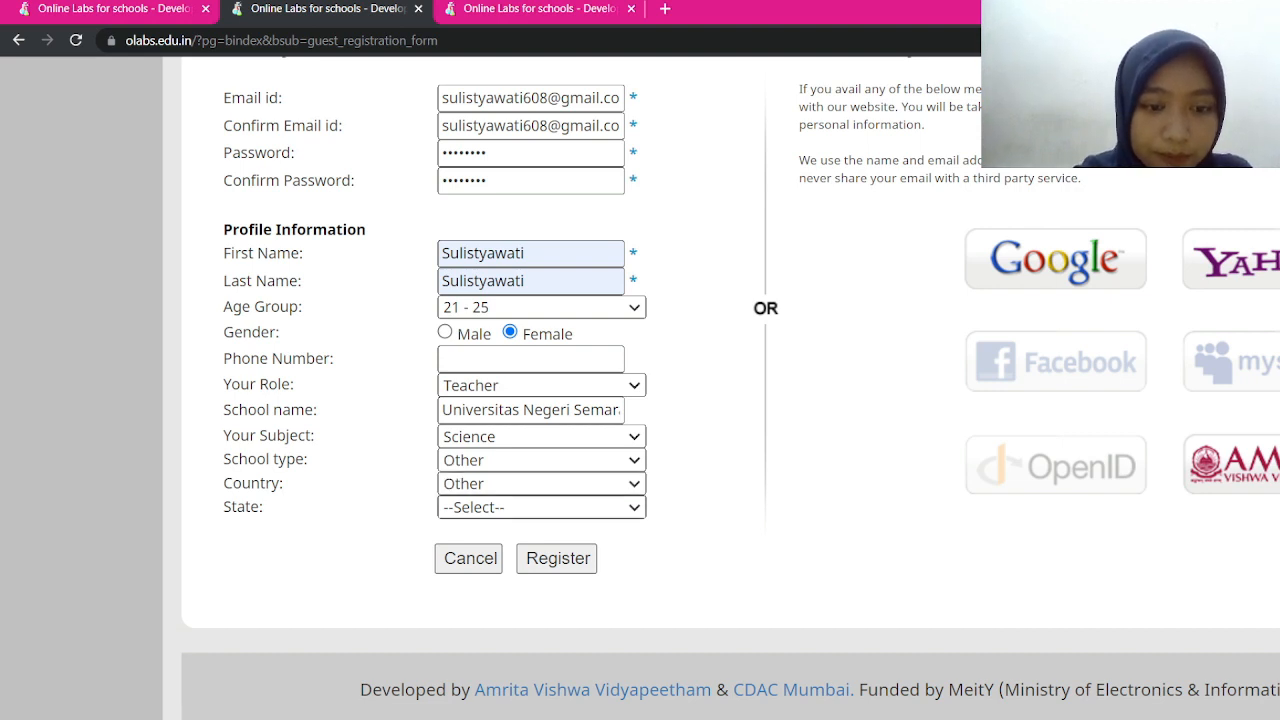
left_click(500, 548)
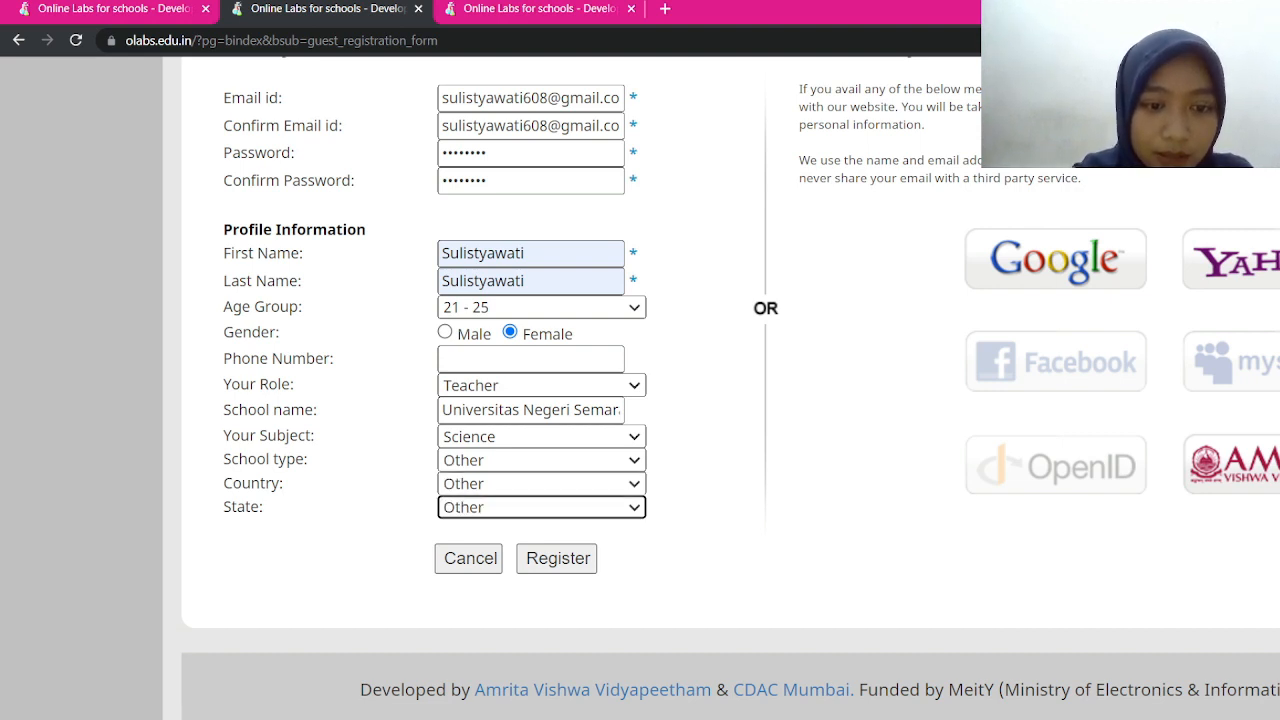
left_click(557, 558)
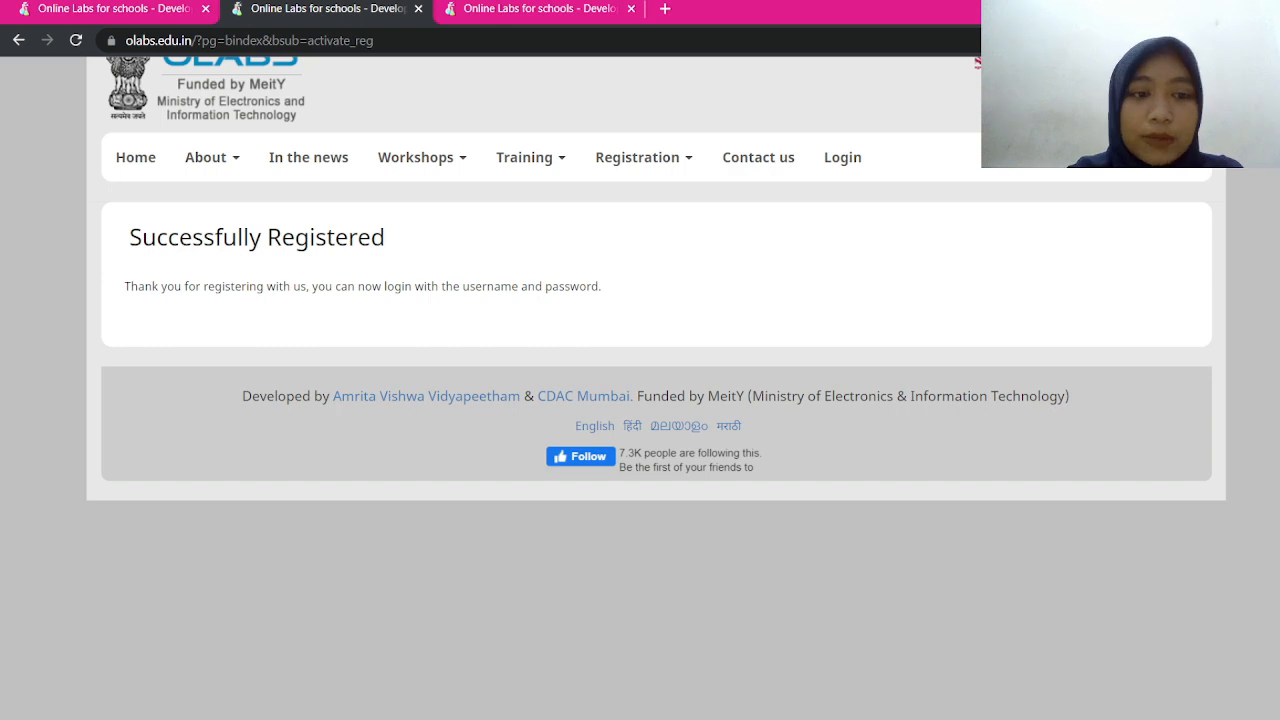
Sign in to OLabs with the new account's saved e-mail and its password
left_click(842, 157)
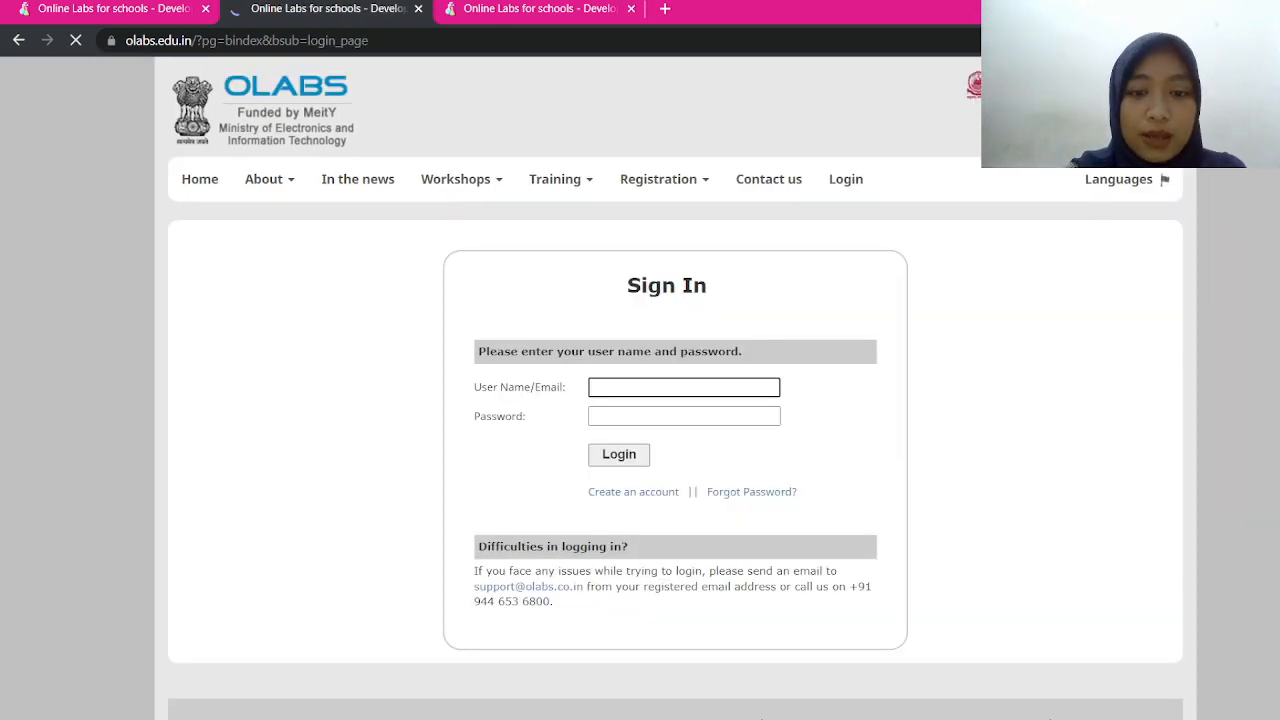
key("Down")
key("Return")
key("Tab")
type("••••")
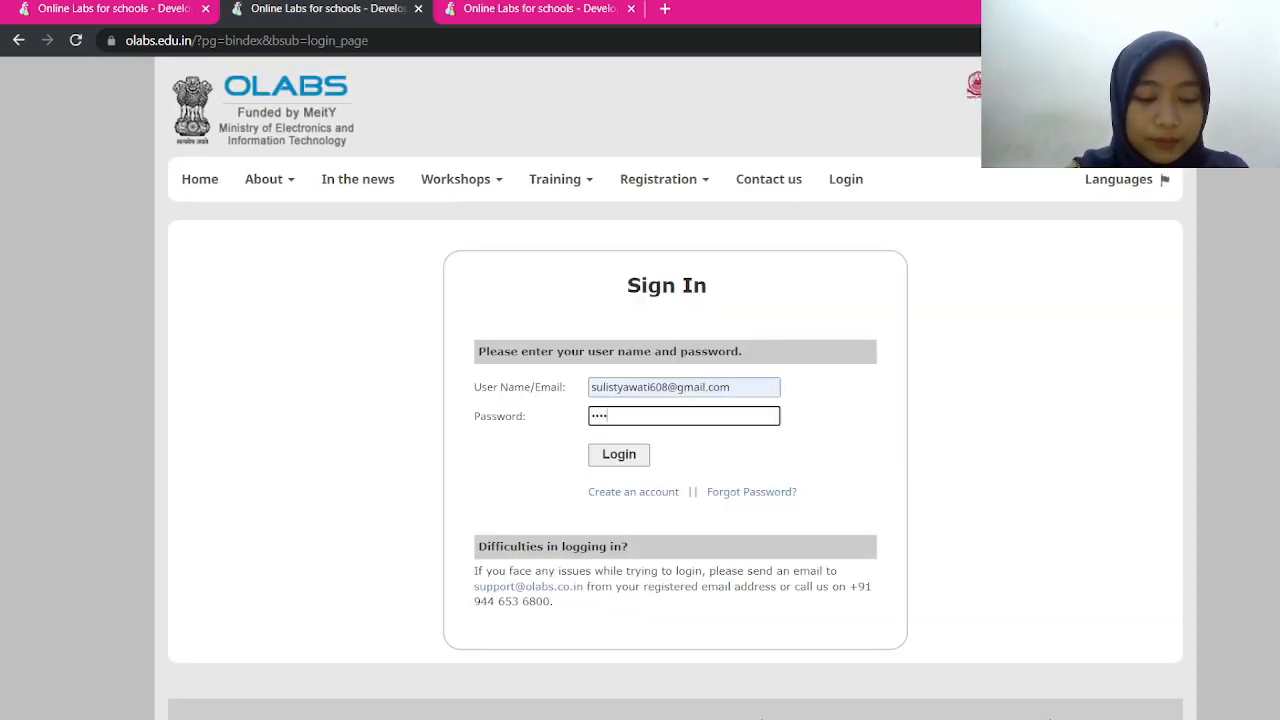
type("••••")
key("Return")
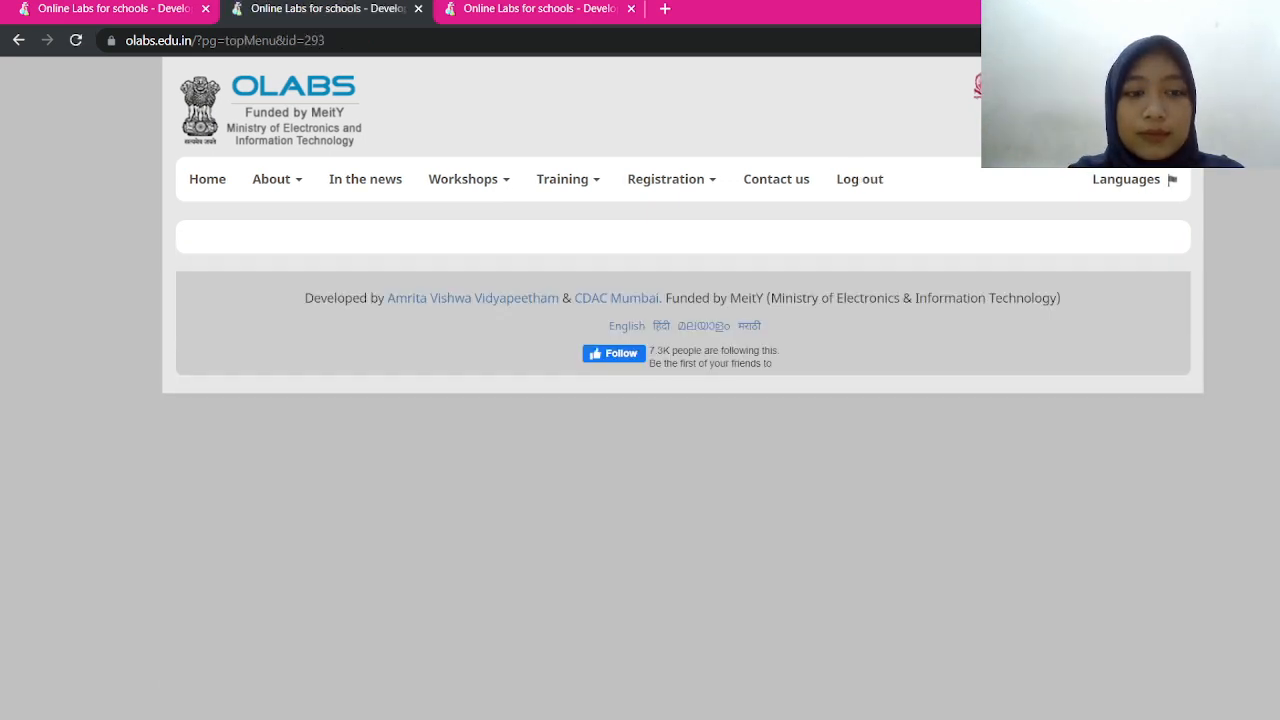
Go back to the OLabs Home page and open the CHEMISTRY subject tile
left_click(207, 179)
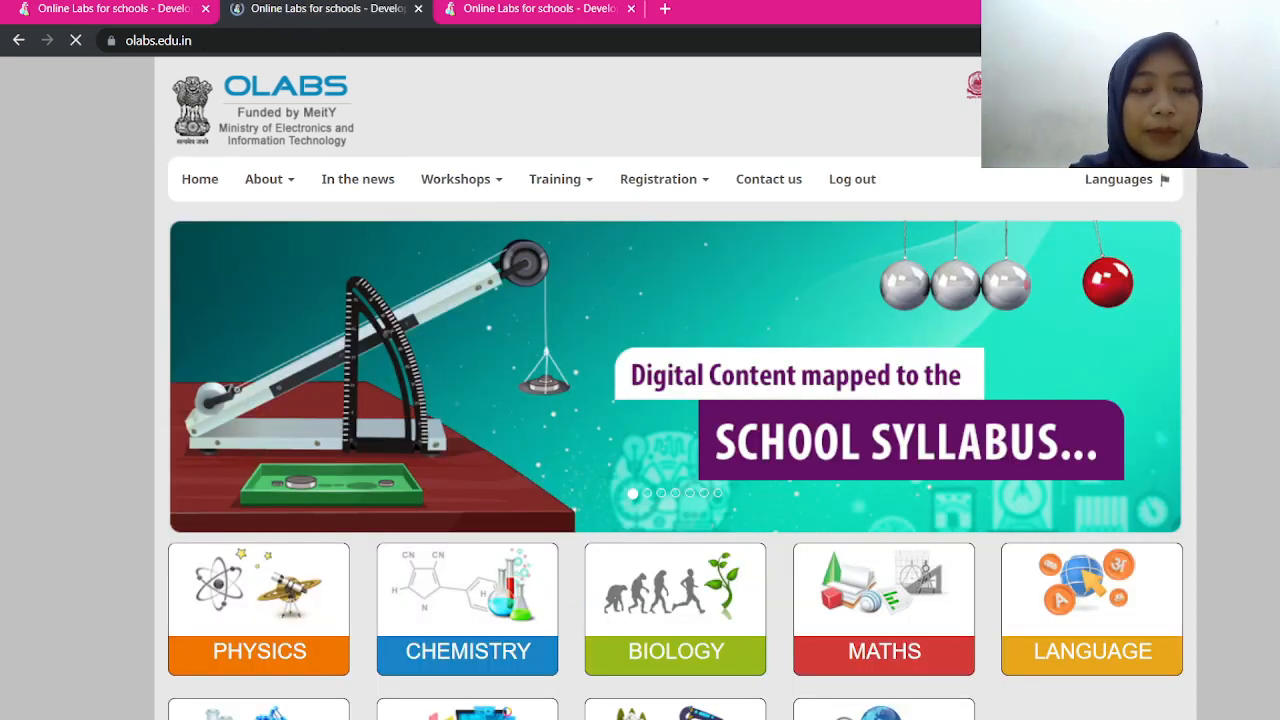
scroll(675, 388, "down", 2)
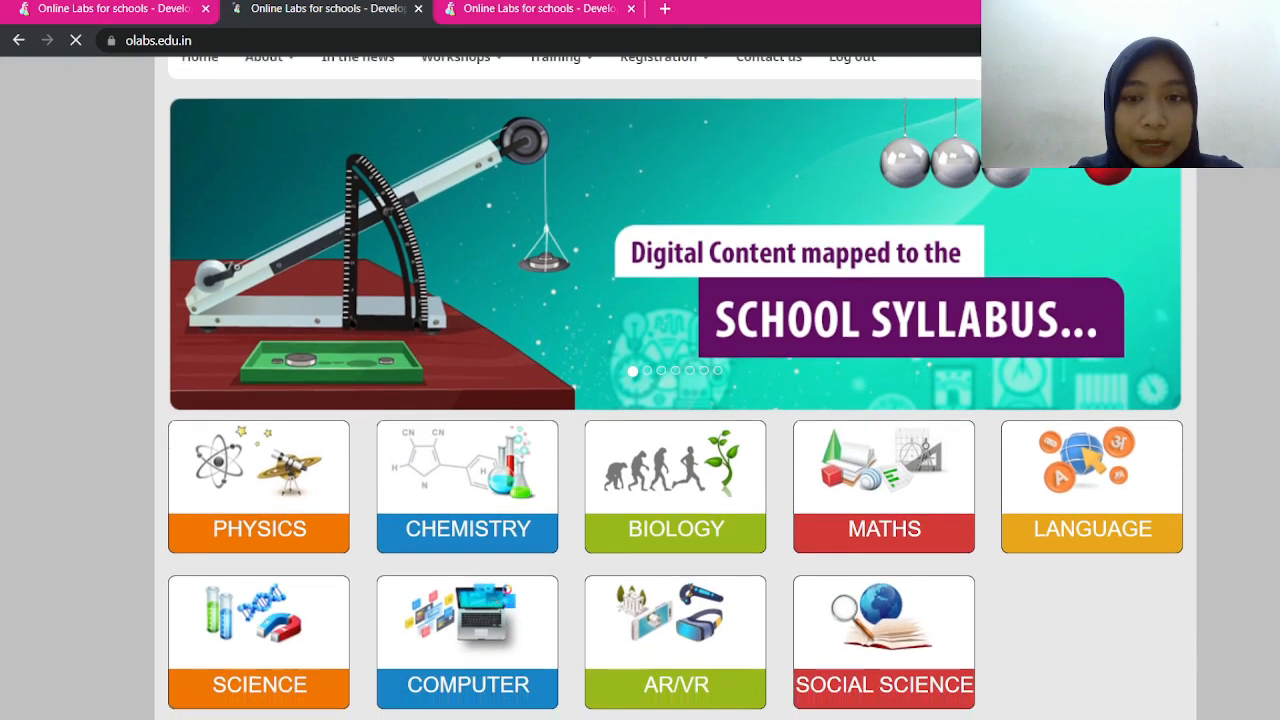
scroll(675, 388, "up", 2)
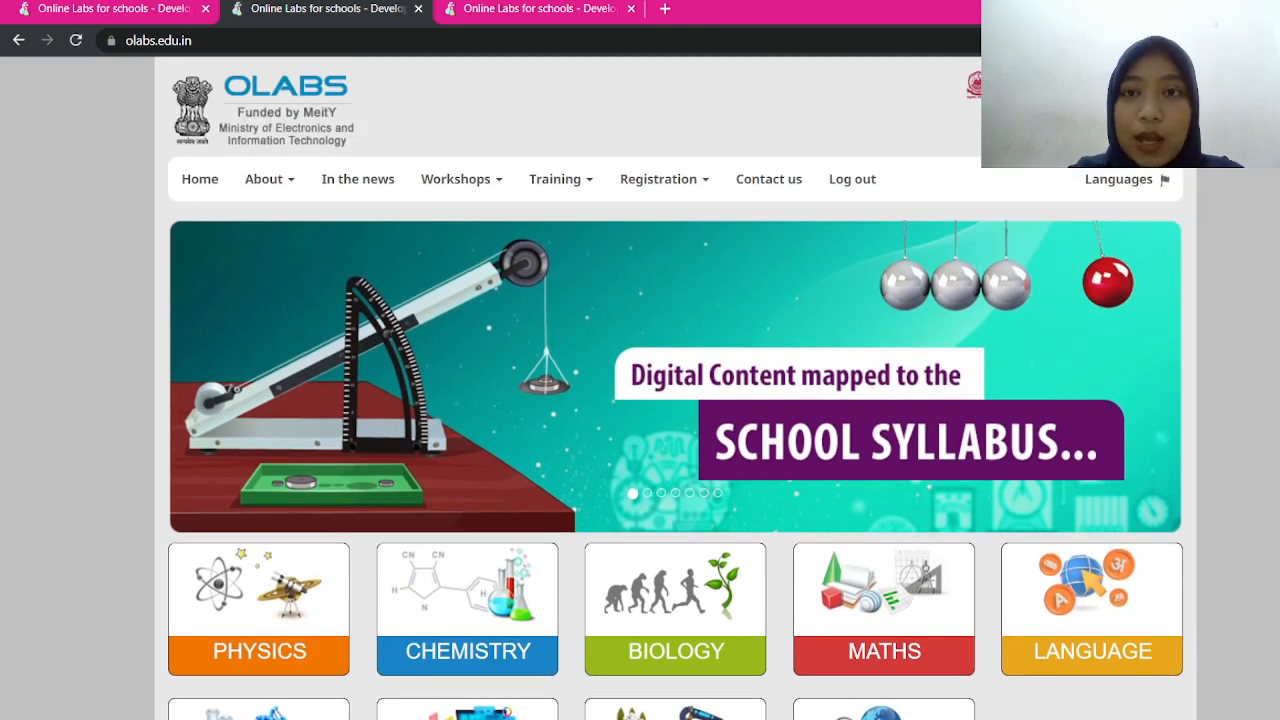
scroll(904, 165, "up", 5)
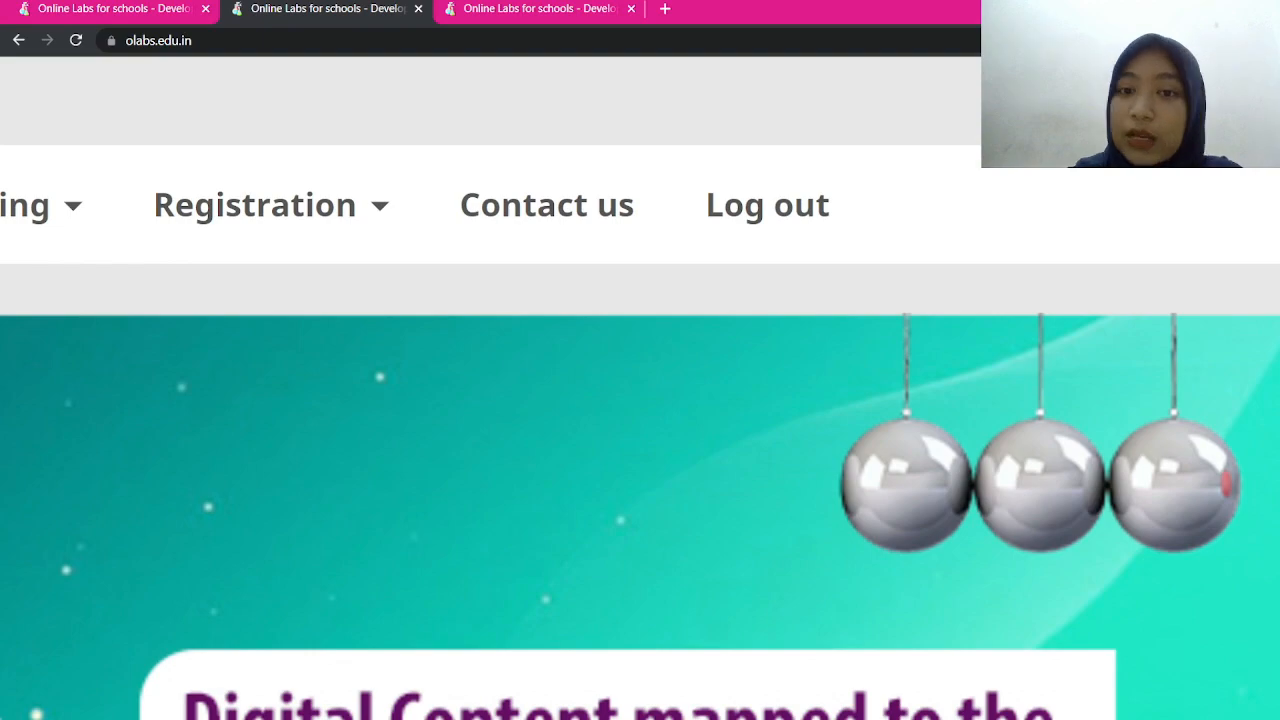
scroll(904, 165, "down", 5)
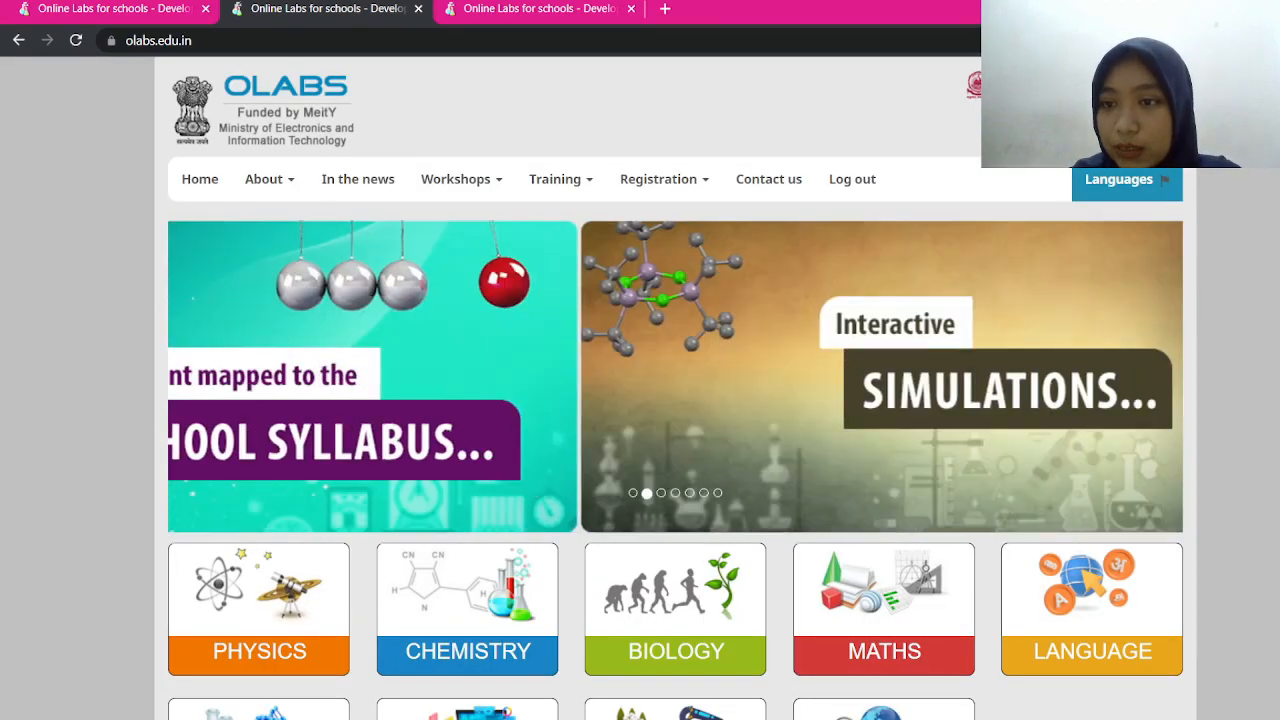
mouse_move(1126, 182)
scroll(693, 388, "down", 2)
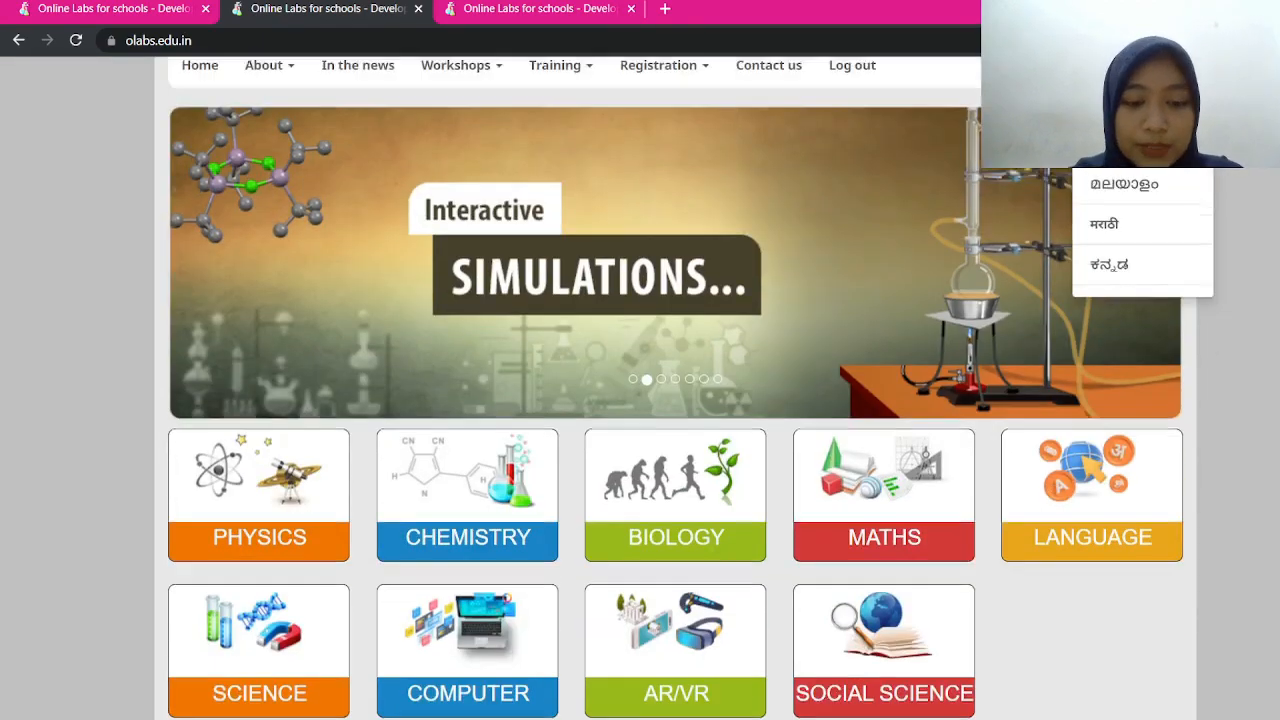
scroll(308, 428, "up", 5)
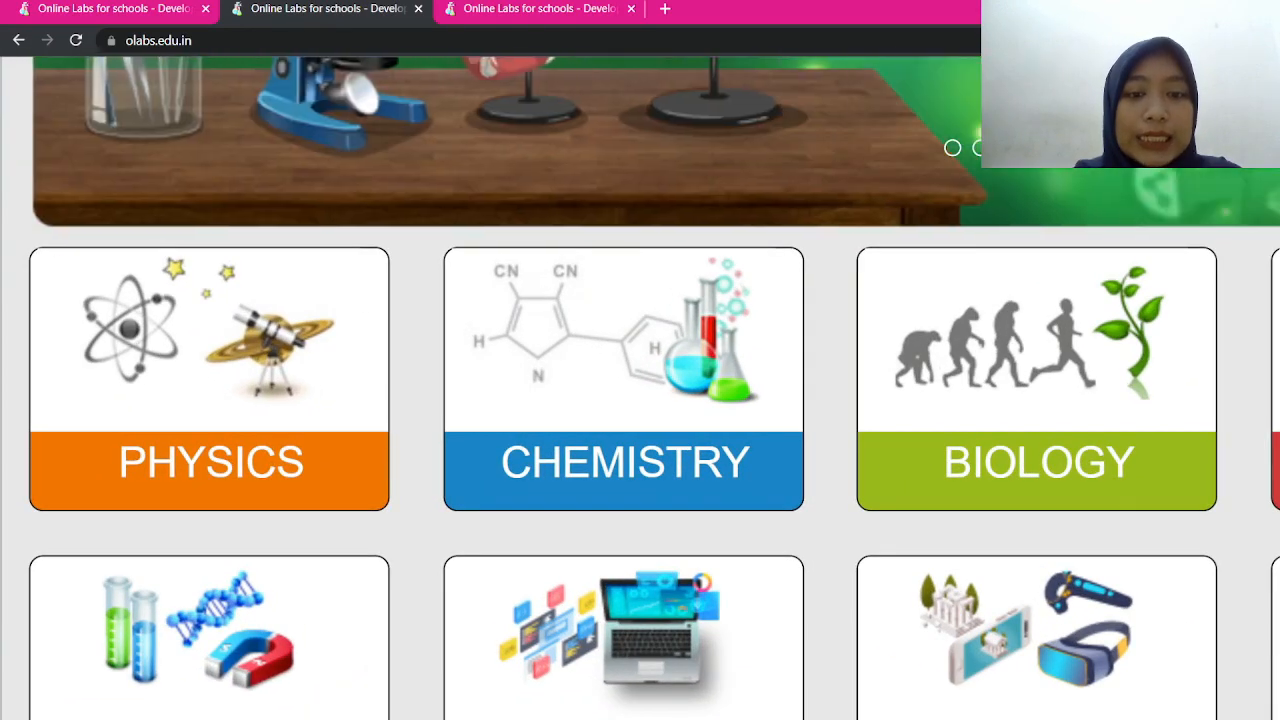
left_click(624, 400)
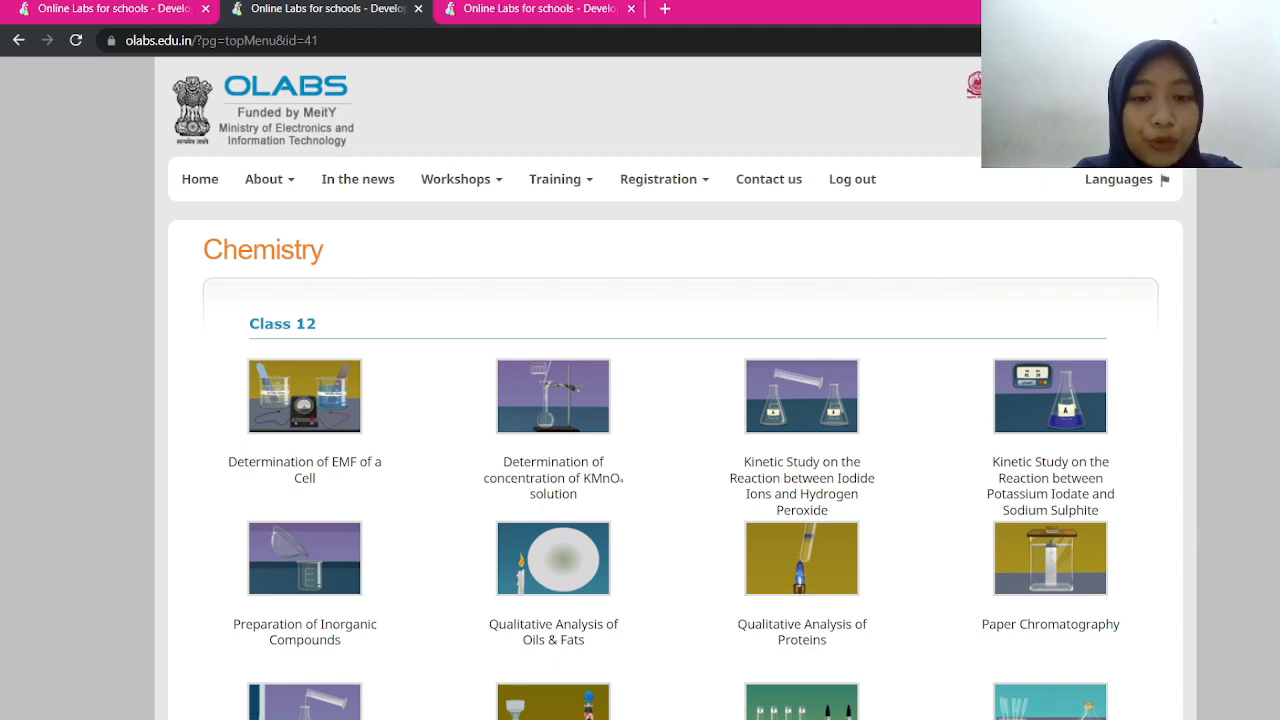
scroll(640, 400, "down", 1)
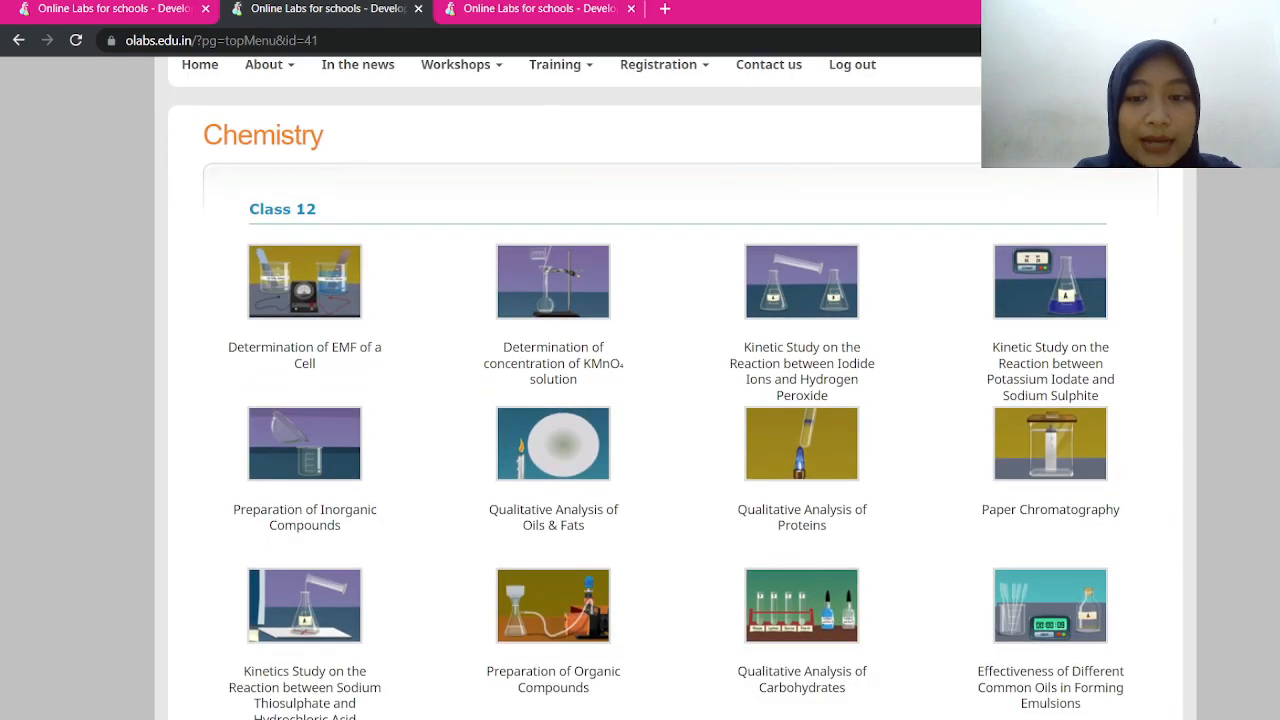
scroll(640, 400, "down", 8)
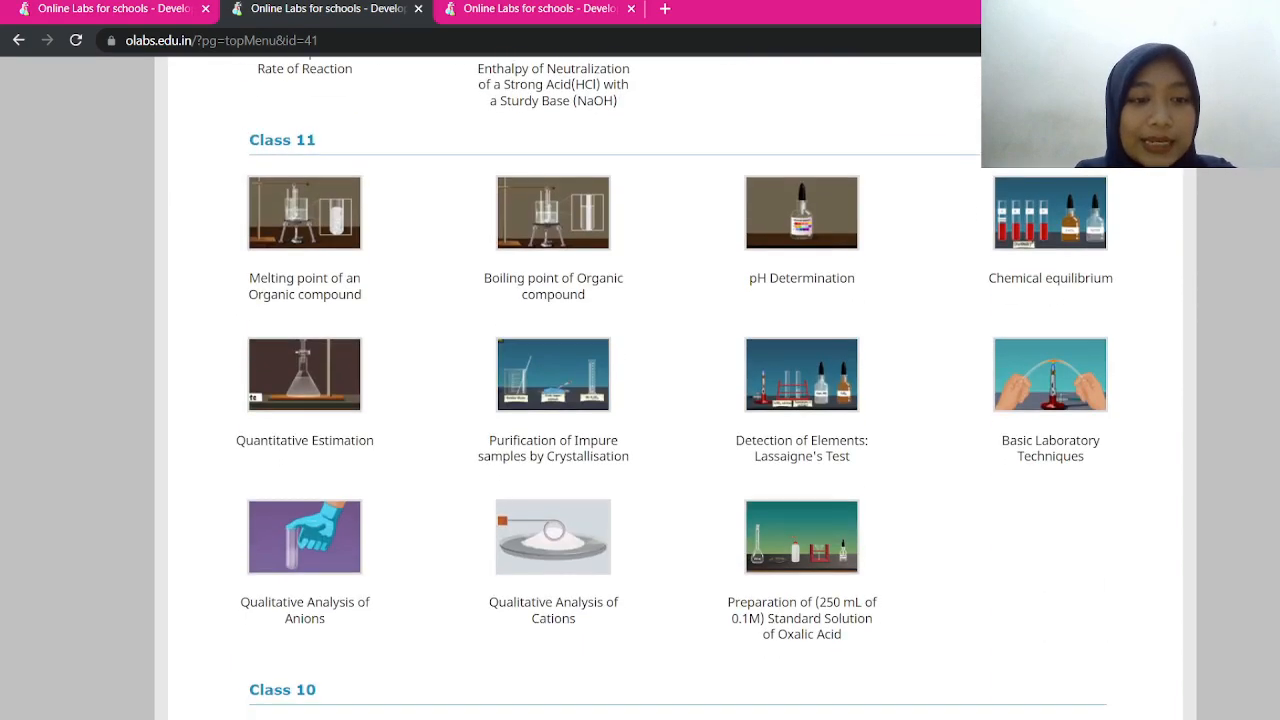
scroll(640, 400, "down", 8)
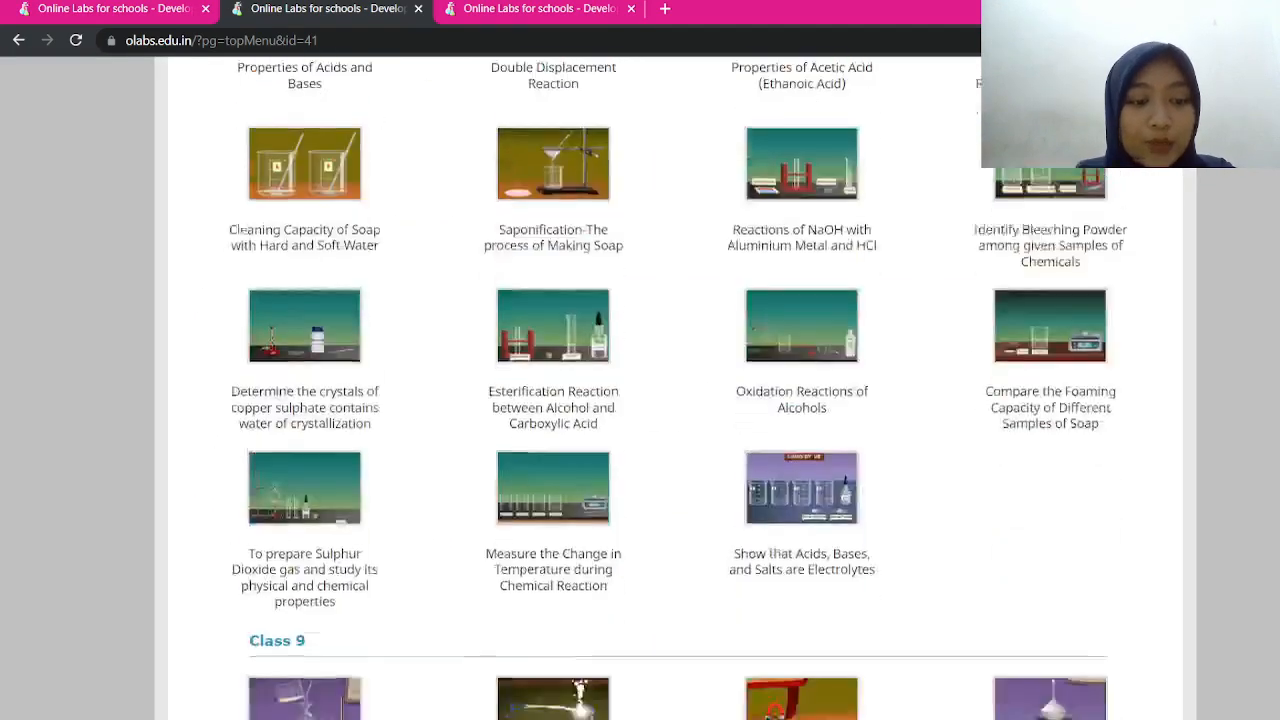
scroll(640, 400, "down", 6)
scroll(640, 400, "up", 2)
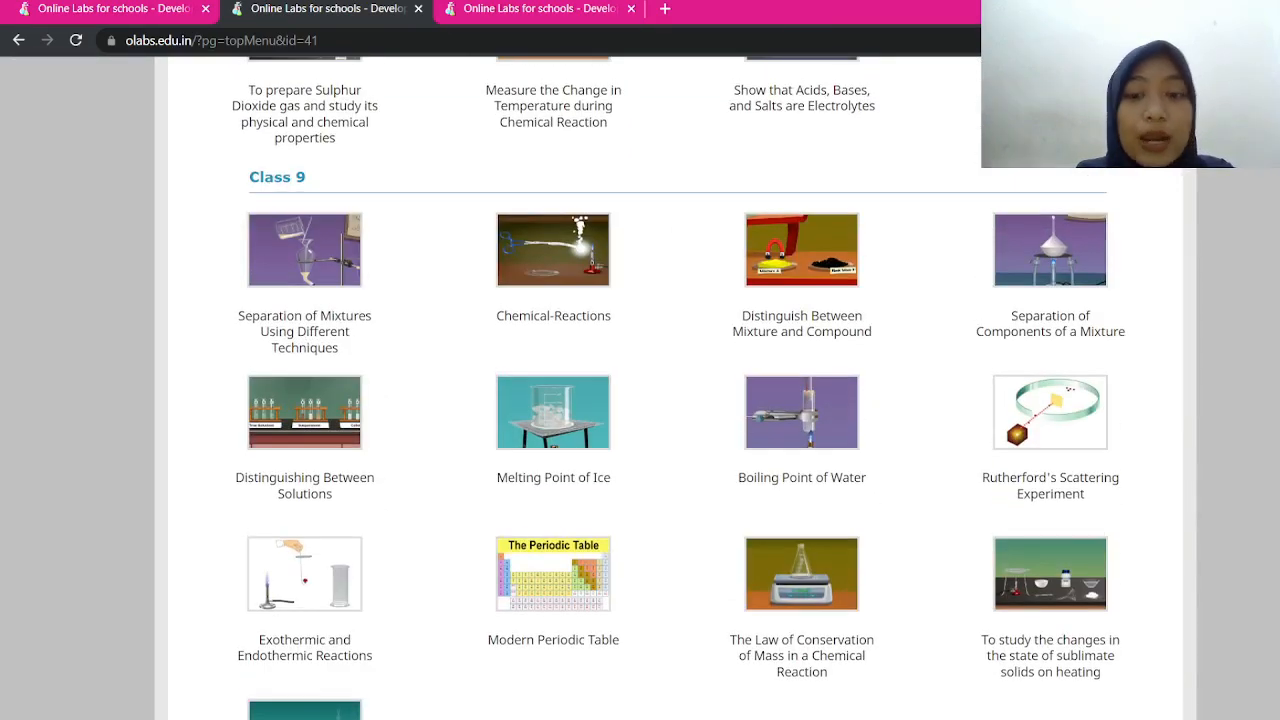
scroll(640, 400, "up", 16)
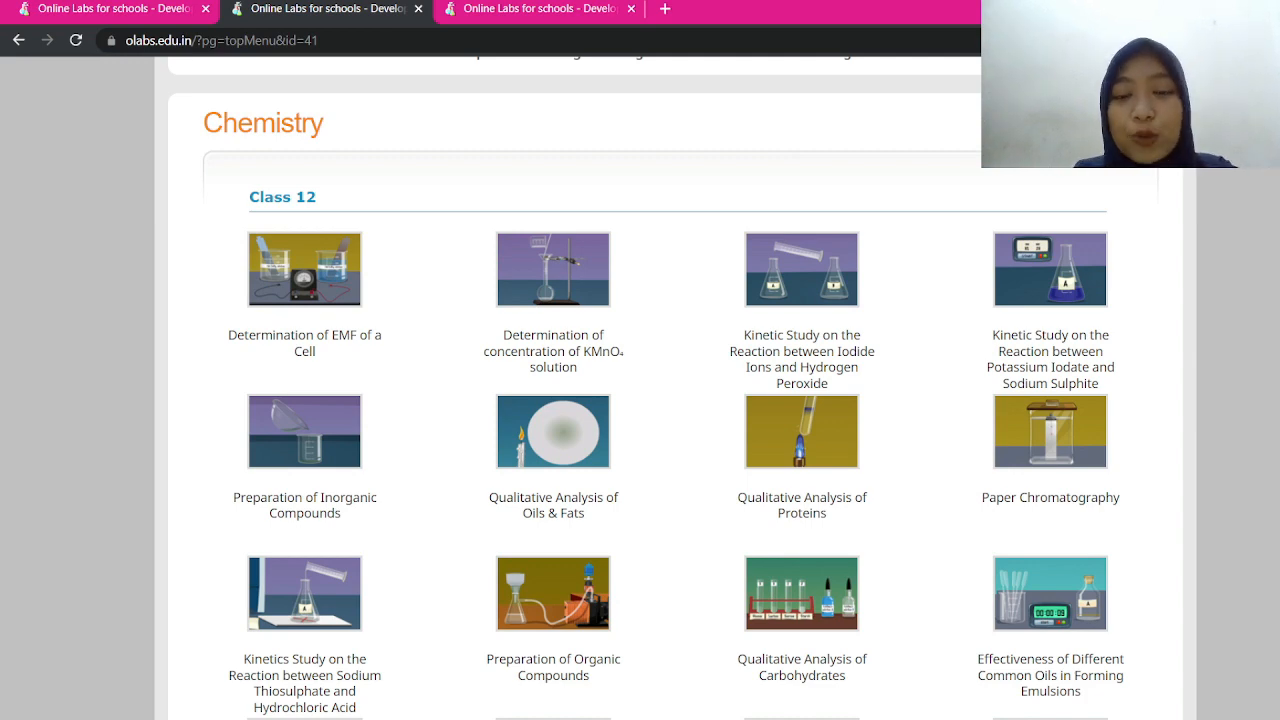
scroll(640, 400, "up", 3)
scroll(640, 400, "down", 1)
scroll(640, 400, "down", 4)
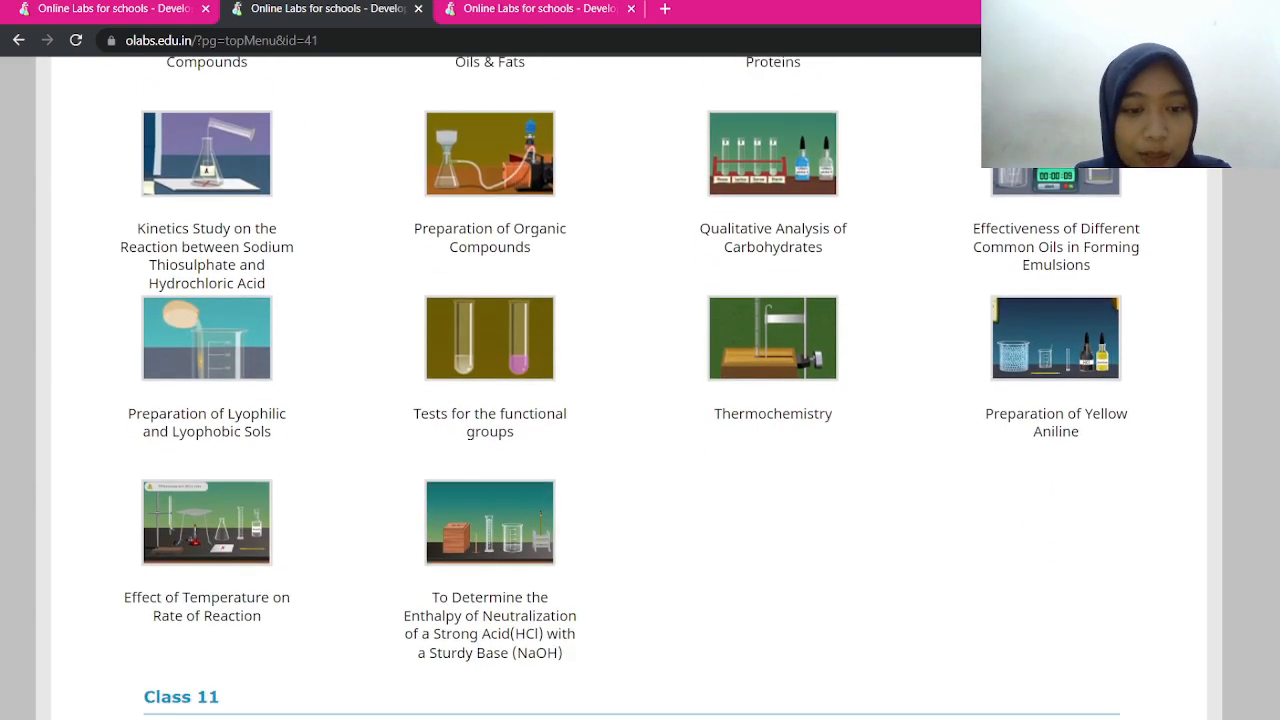
scroll(640, 400, "up", 5)
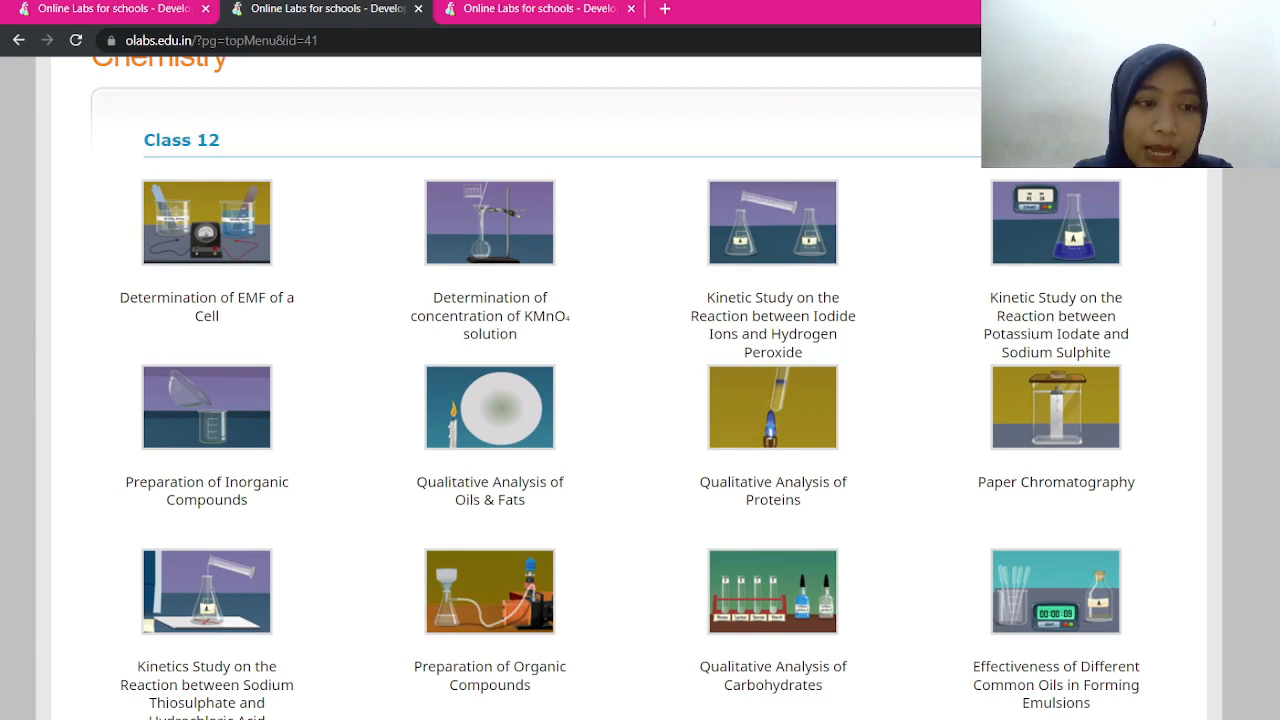
scroll(615, 388, "down", 1)
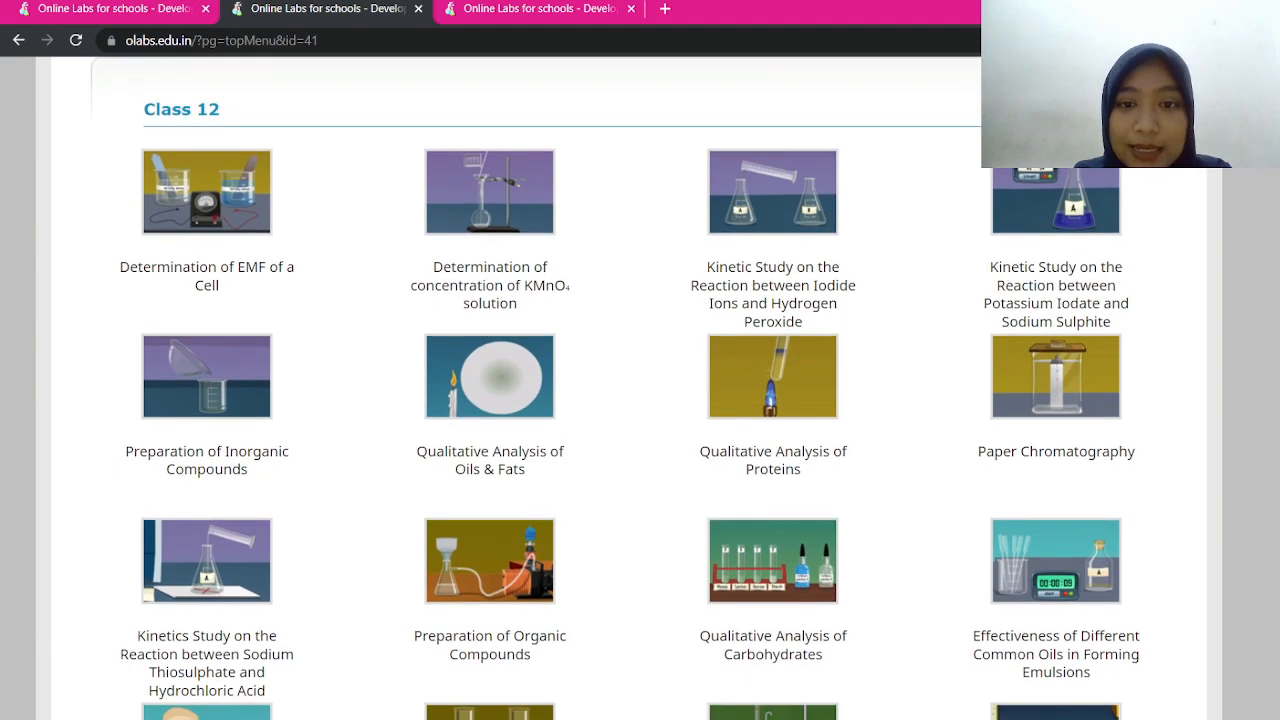
scroll(615, 388, "down", 1)
scroll(615, 388, "down", 4)
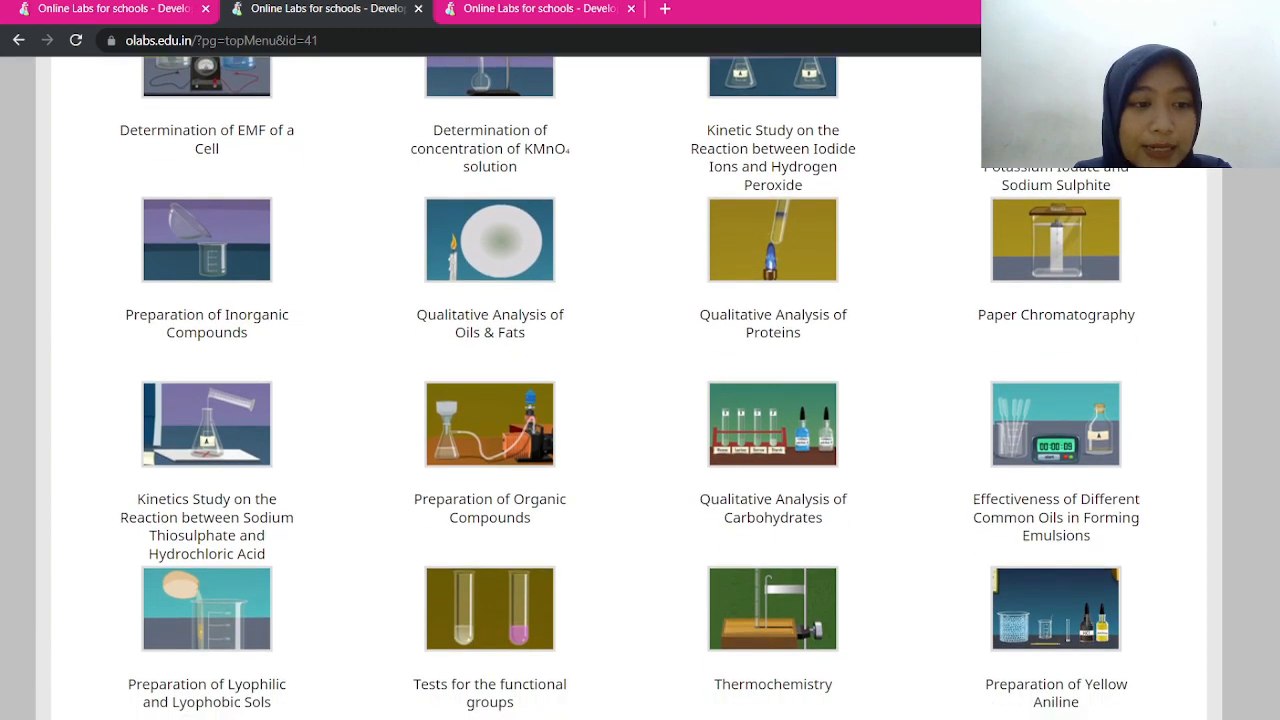
scroll(615, 388, "down", 1)
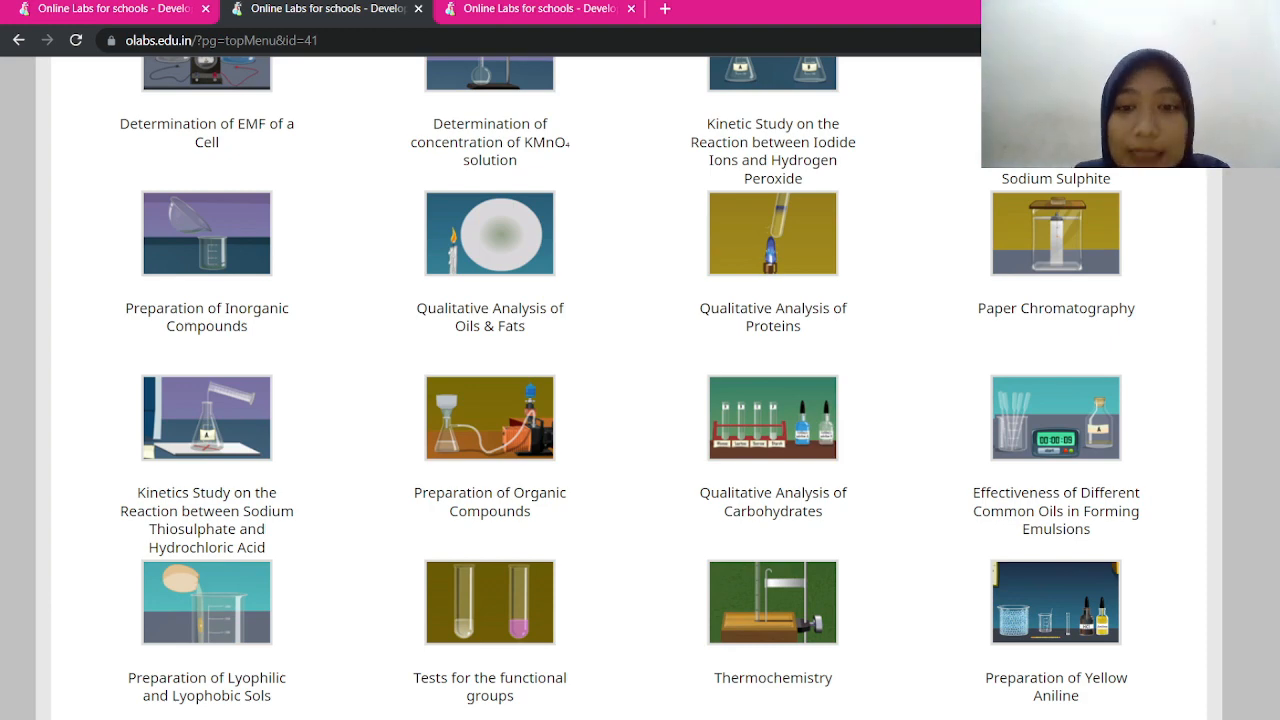
scroll(640, 388, "down", 1)
scroll(640, 388, "up", 2)
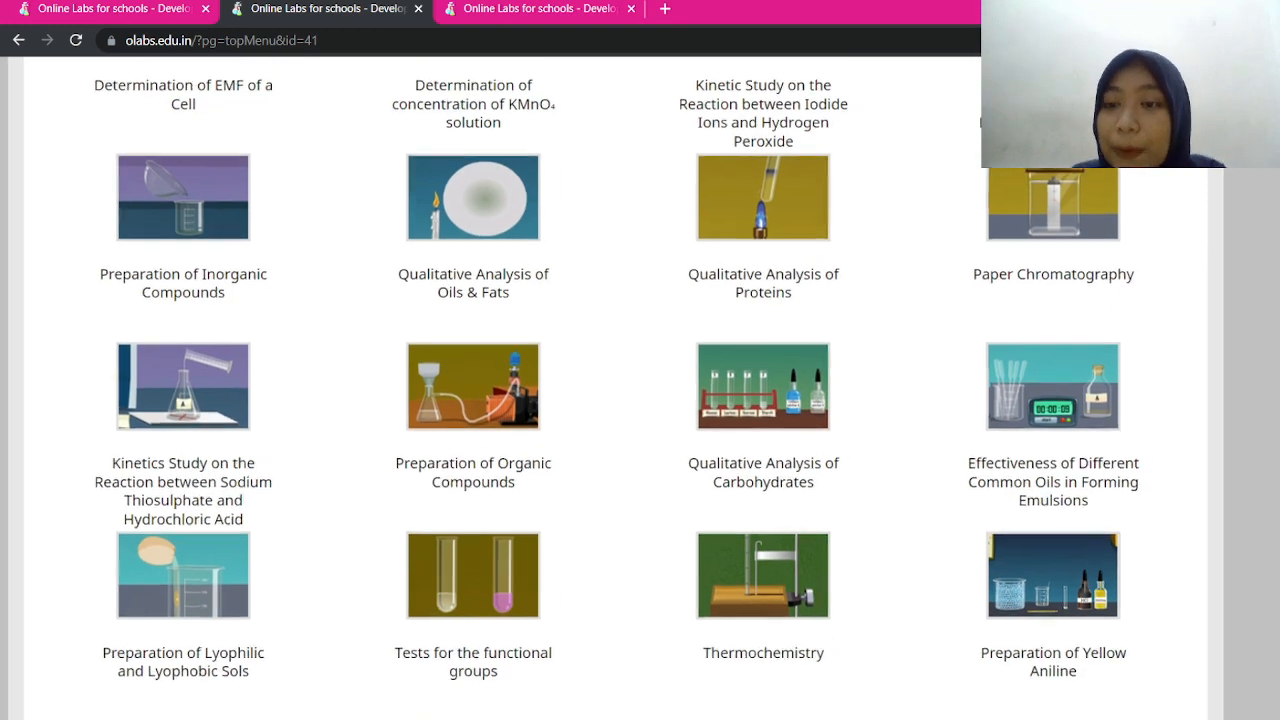
scroll(640, 388, "down", 2)
scroll(640, 388, "down", 10)
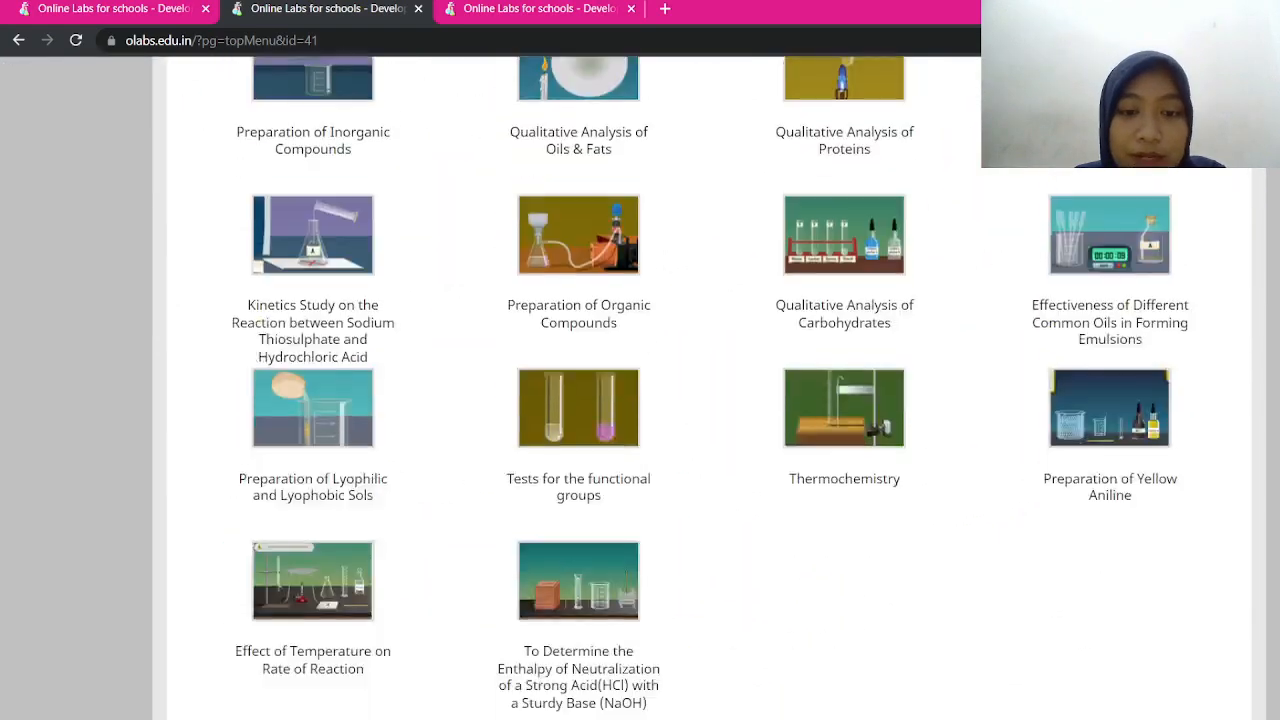
scroll(640, 388, "up", 2)
scroll(640, 388, "down", 7)
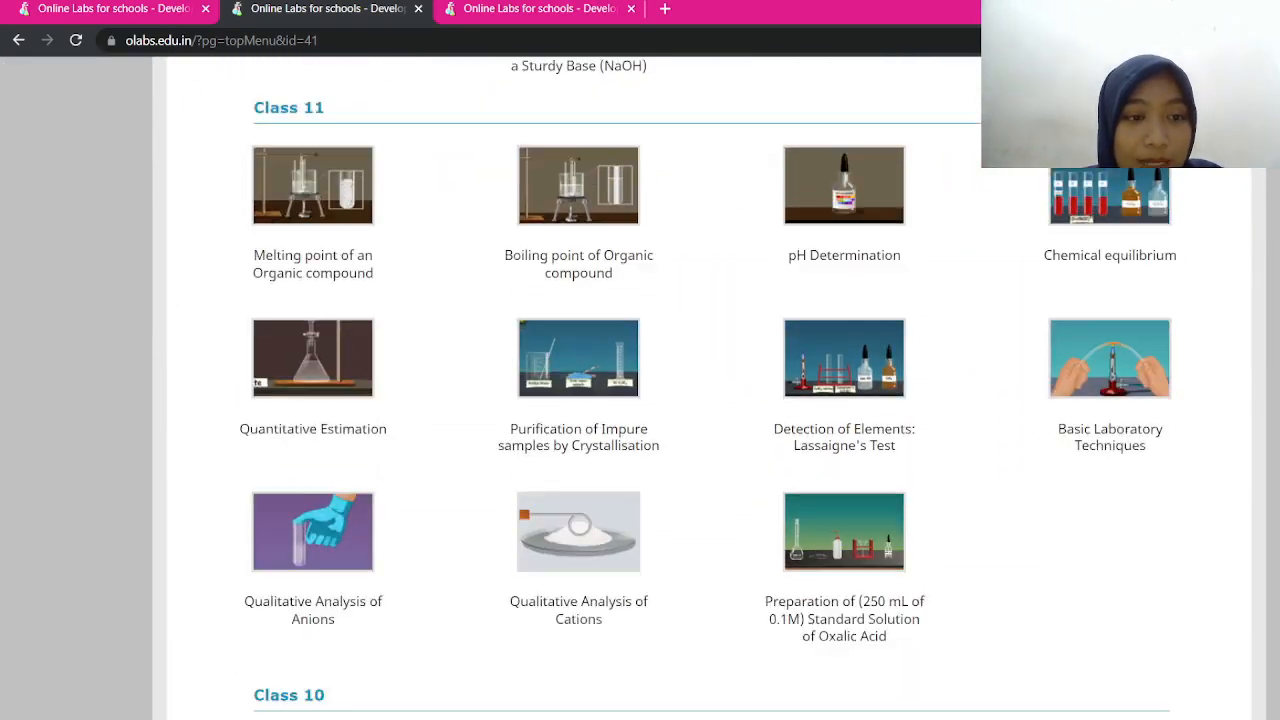
scroll(640, 388, "up", 2)
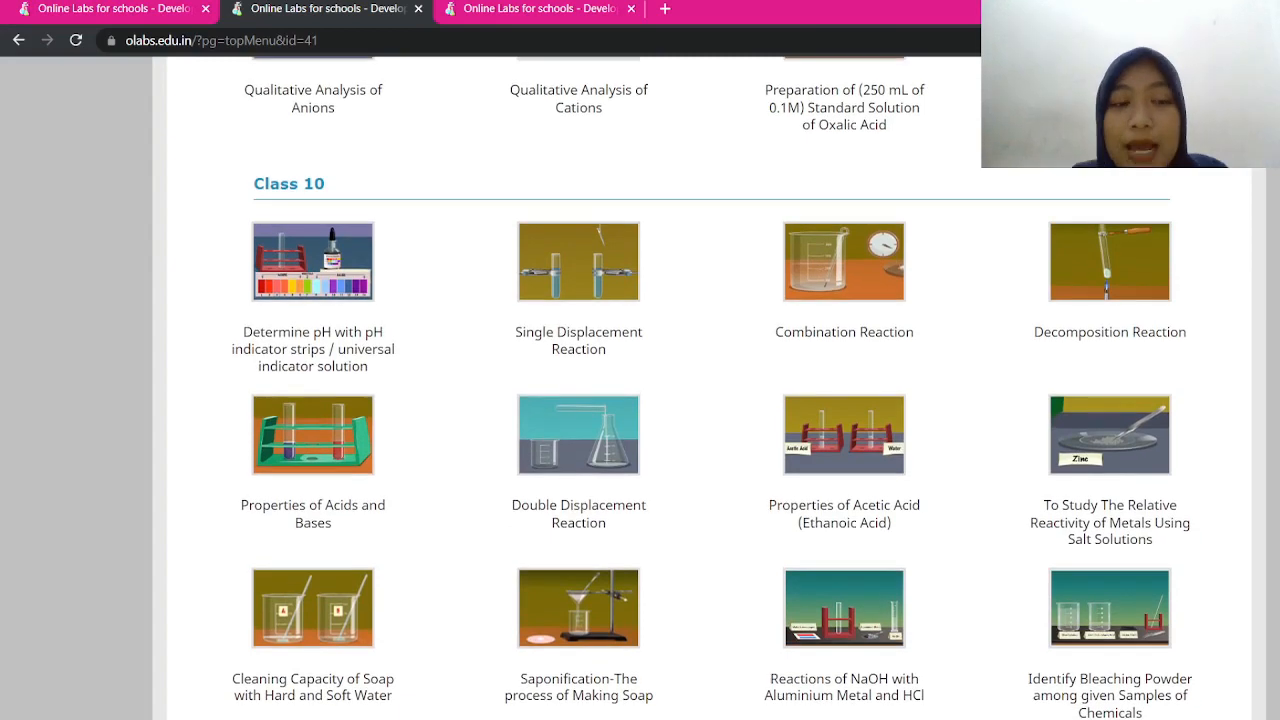
scroll(640, 388, "up", 2)
scroll(640, 388, "up", 3)
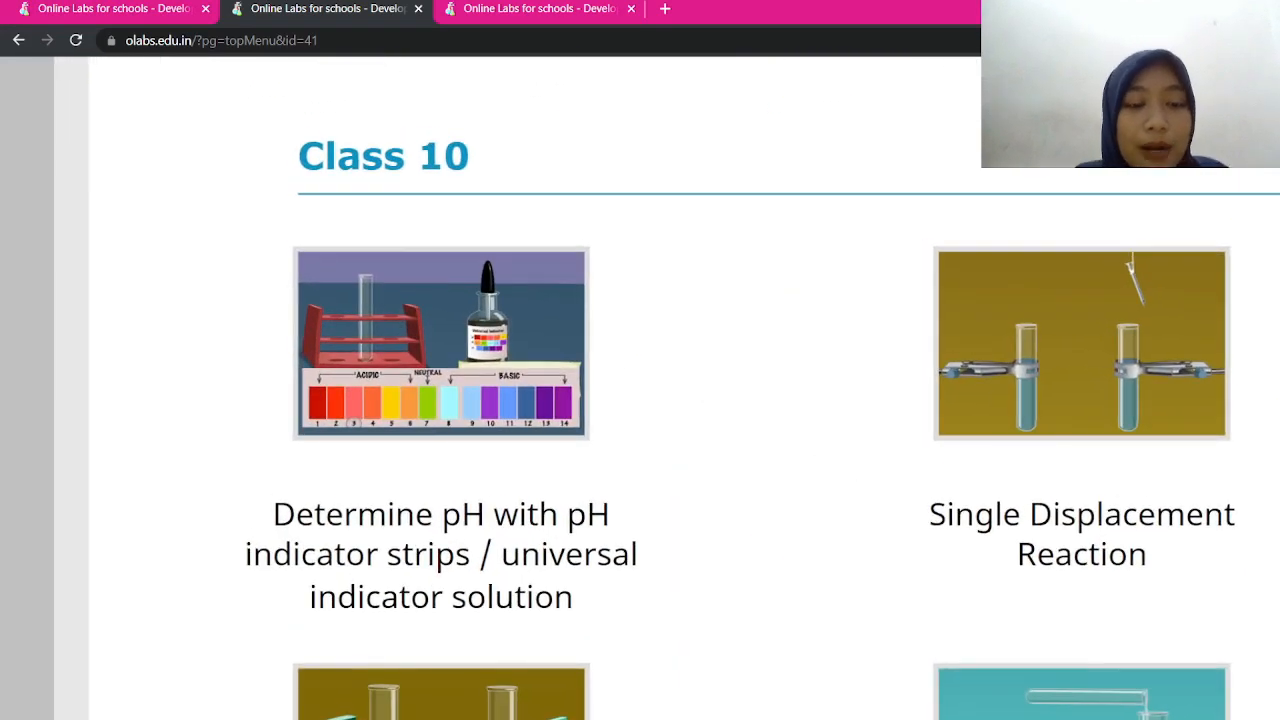
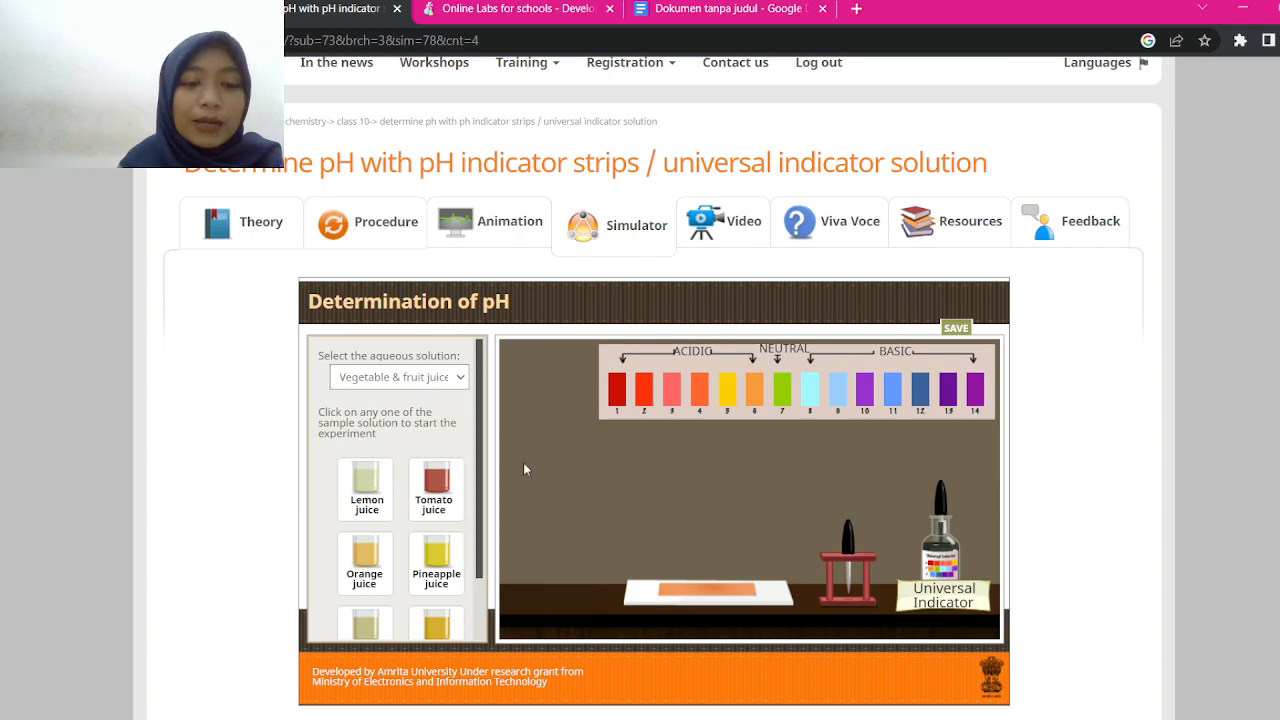
Clear the stray highlight on the juice samples and switch the sample list to House hold items
scroll(466, 500, "down", 1)
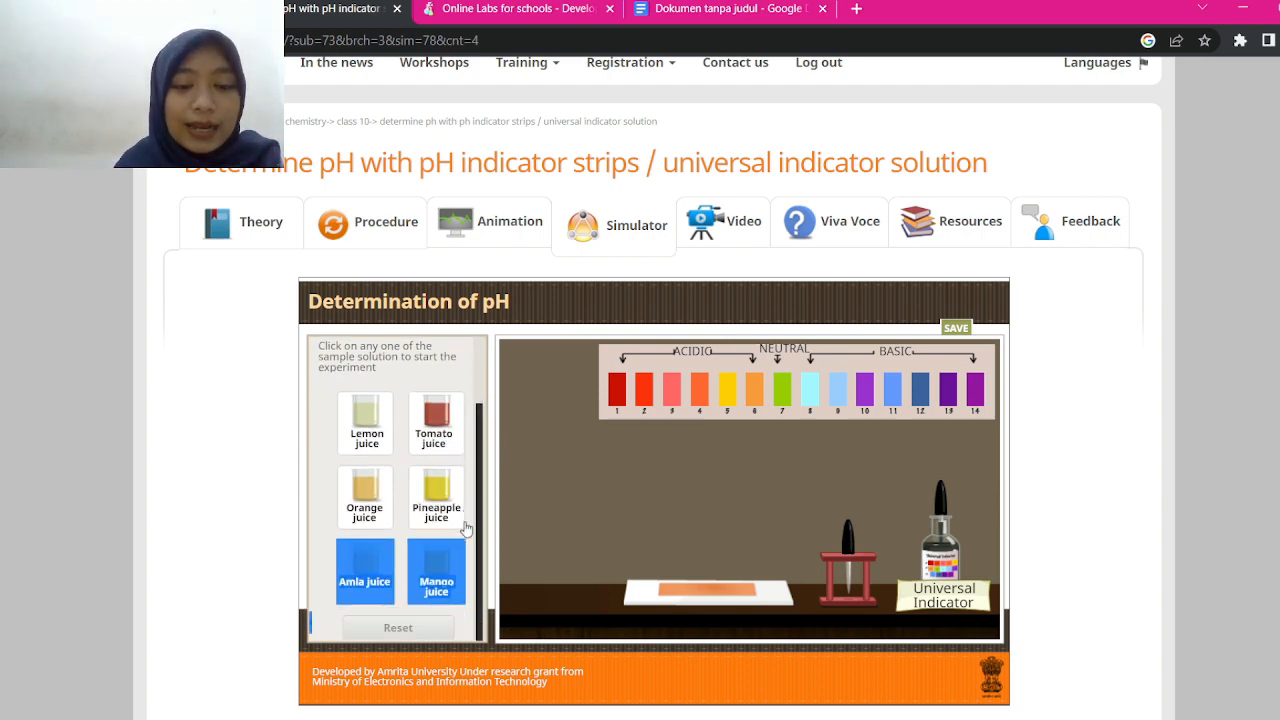
left_click(309, 544)
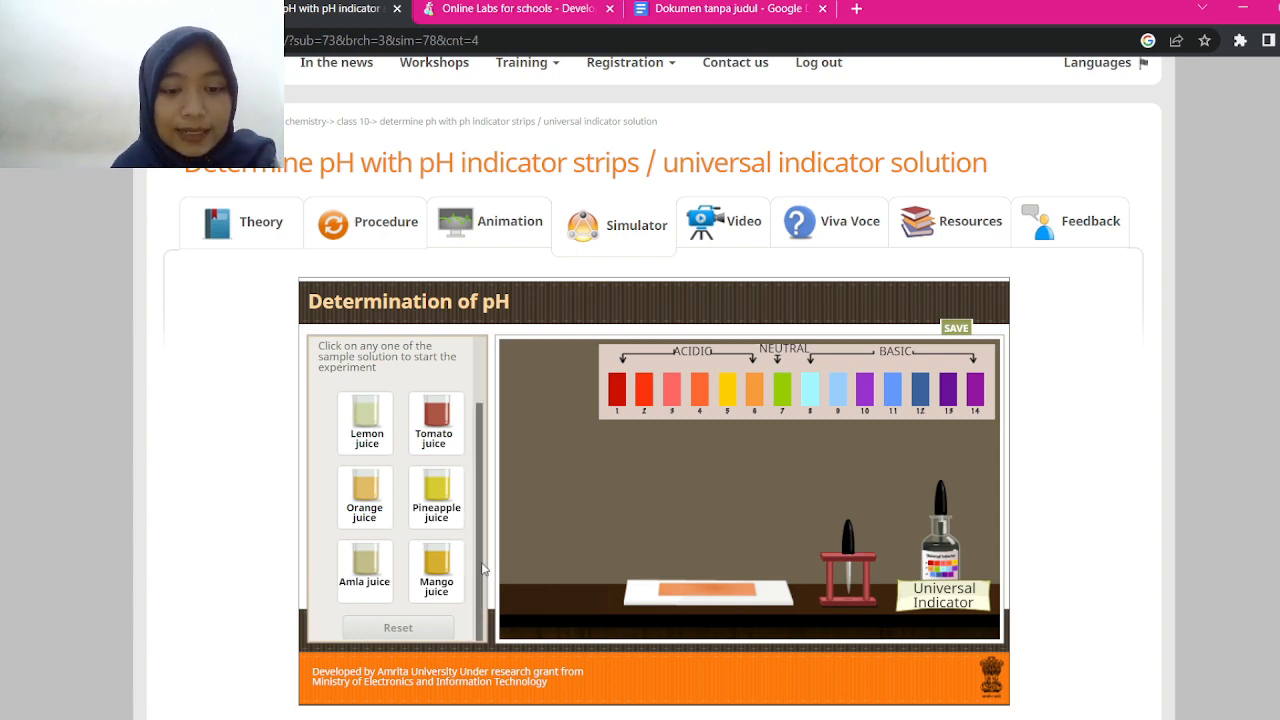
scroll(482, 470, "up", 2)
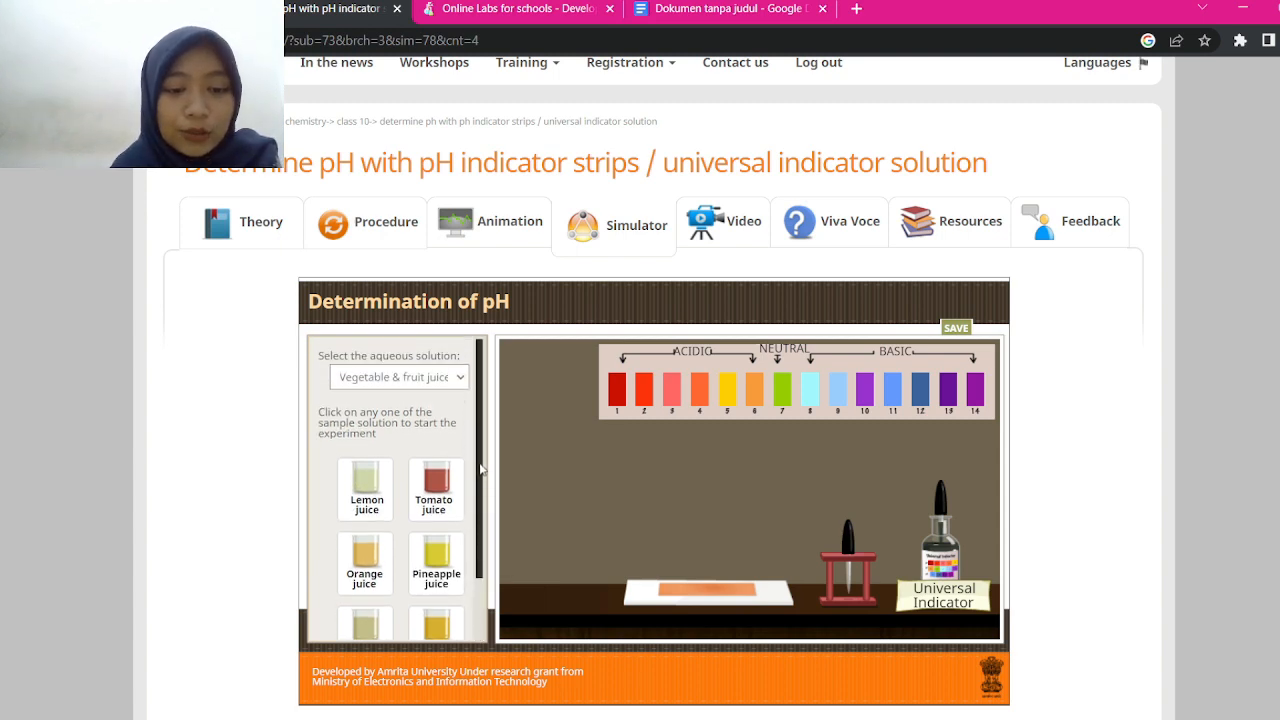
left_click(418, 380)
left_click(391, 409)
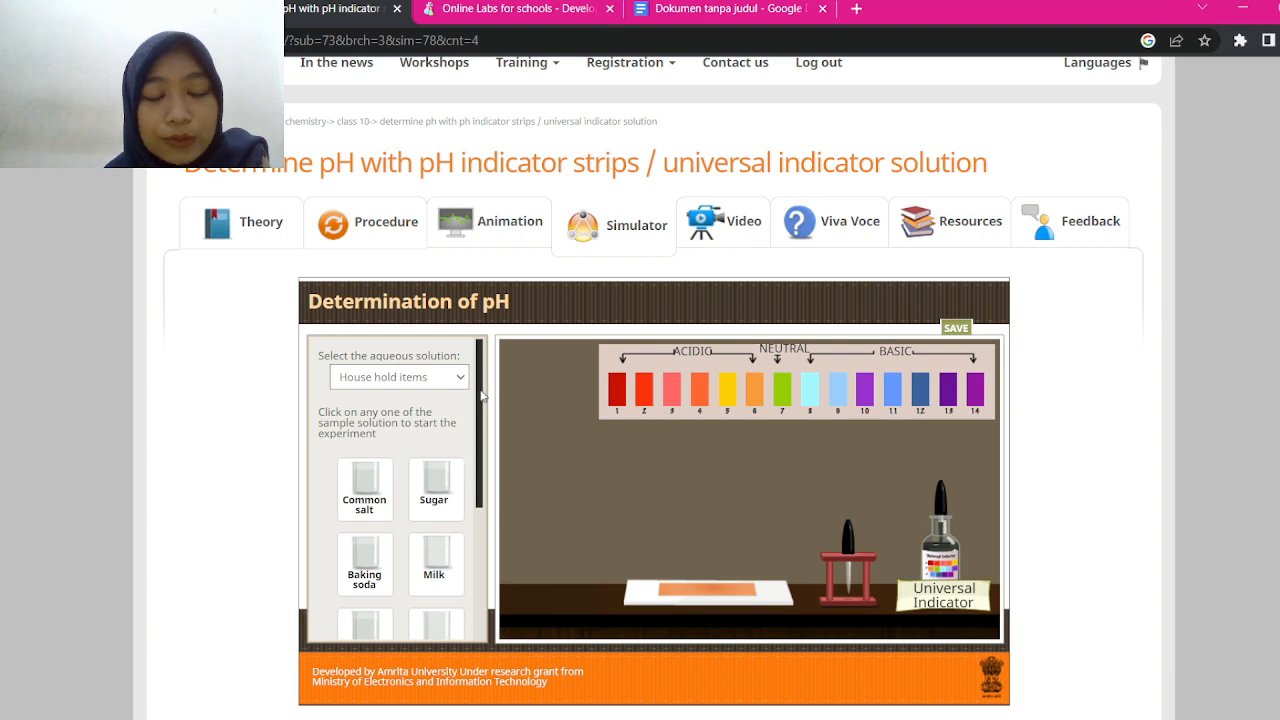
Scroll through all the household item samples, then change the category to Acids & bases
left_click_drag(480, 390, 466, 452)
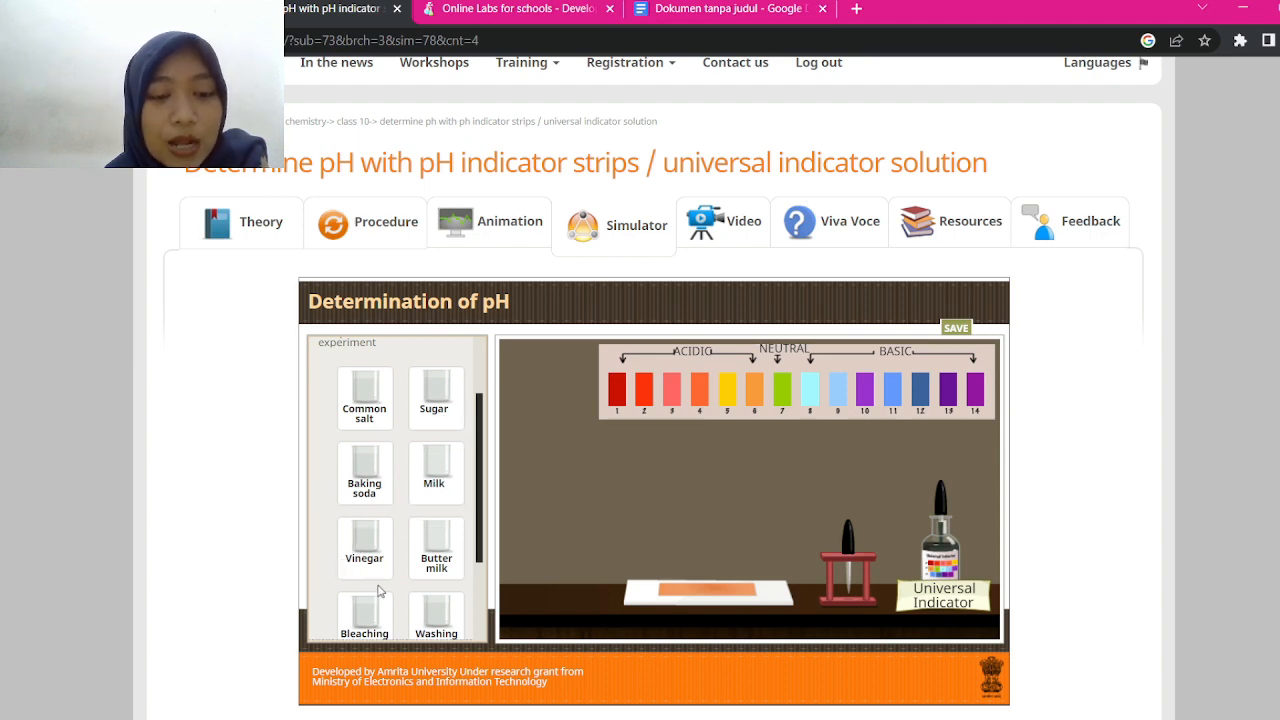
scroll(440, 560, "down", 3)
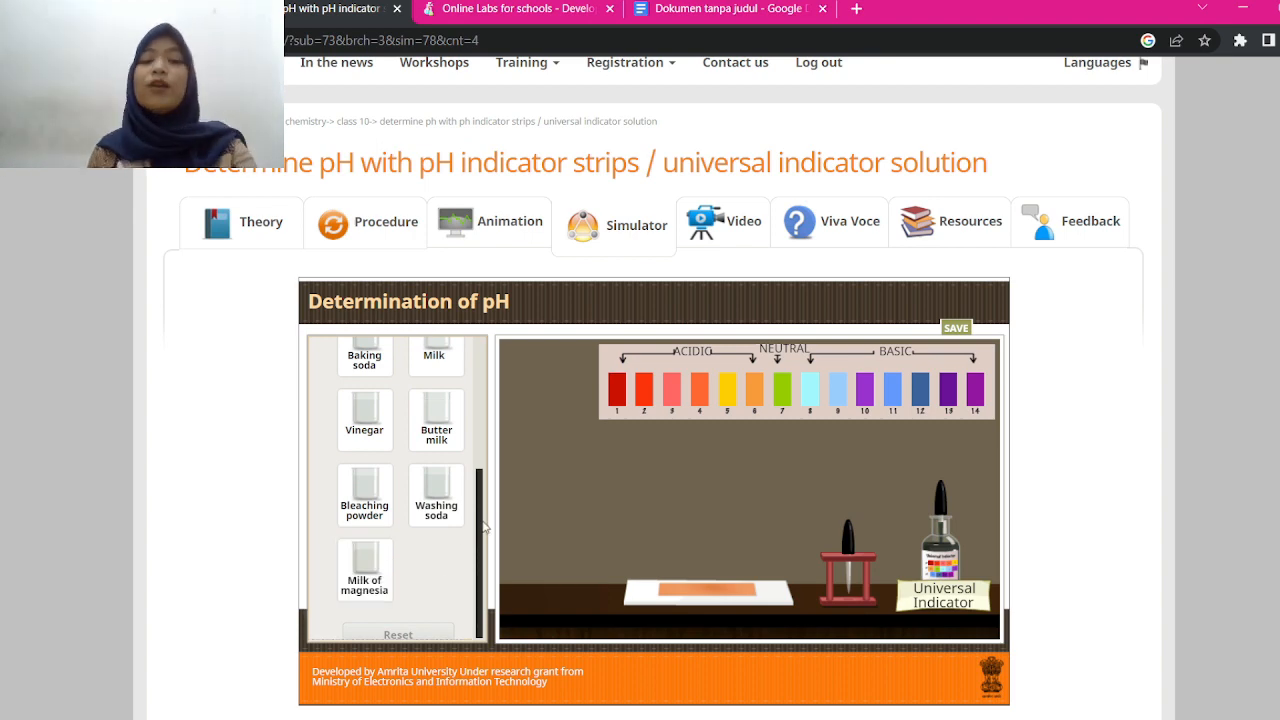
left_click_drag(482, 527, 480, 397)
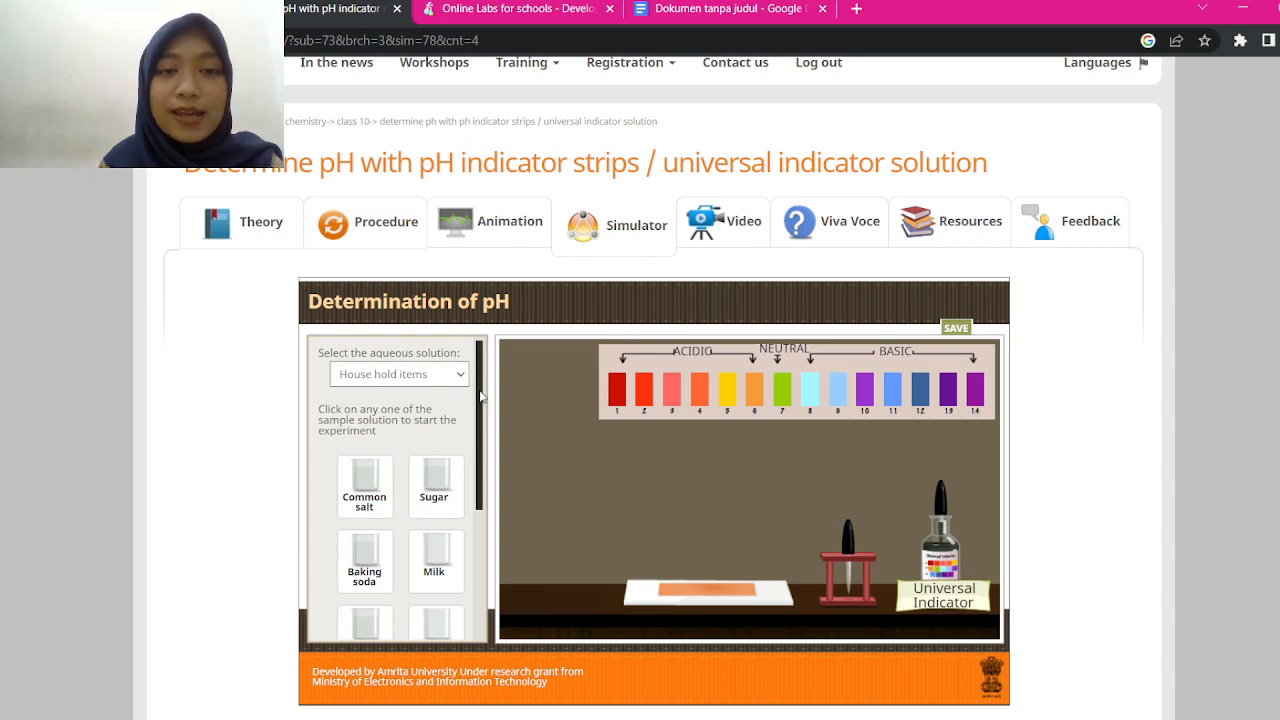
left_click(402, 427)
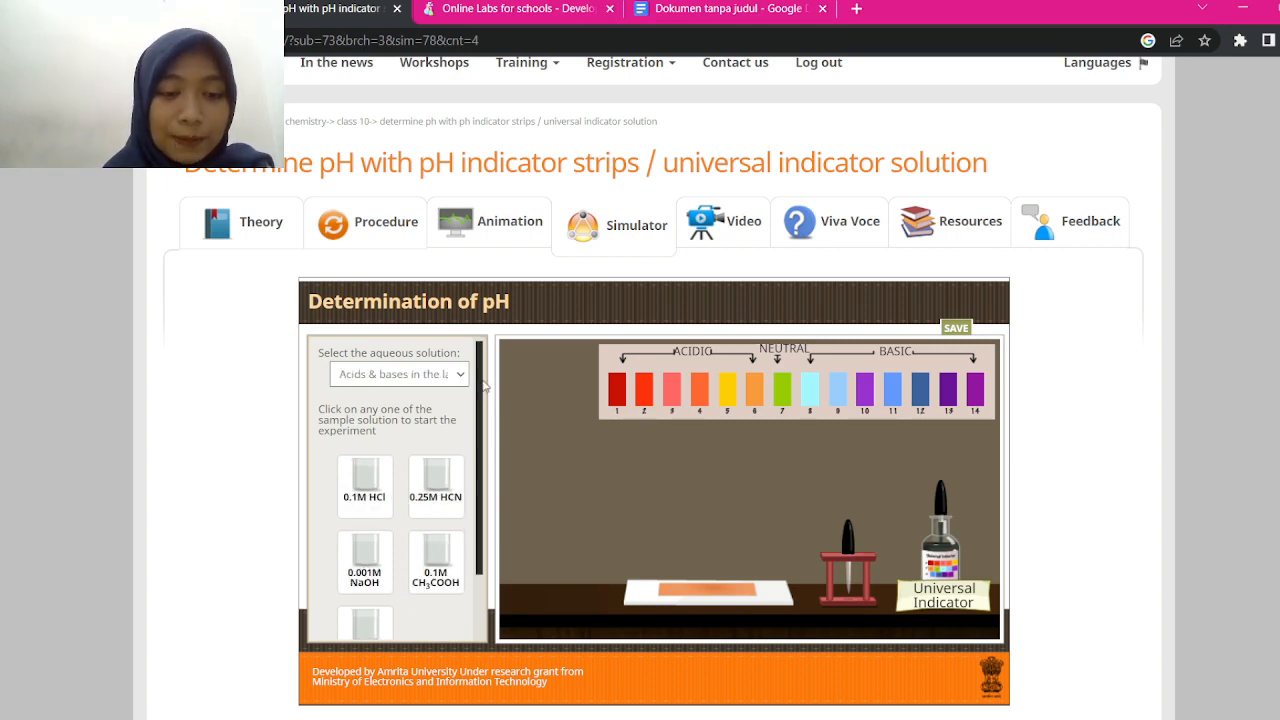
Look through the acids and bases samples, then switch the category to Salts in water
left_click_drag(481, 385, 478, 458)
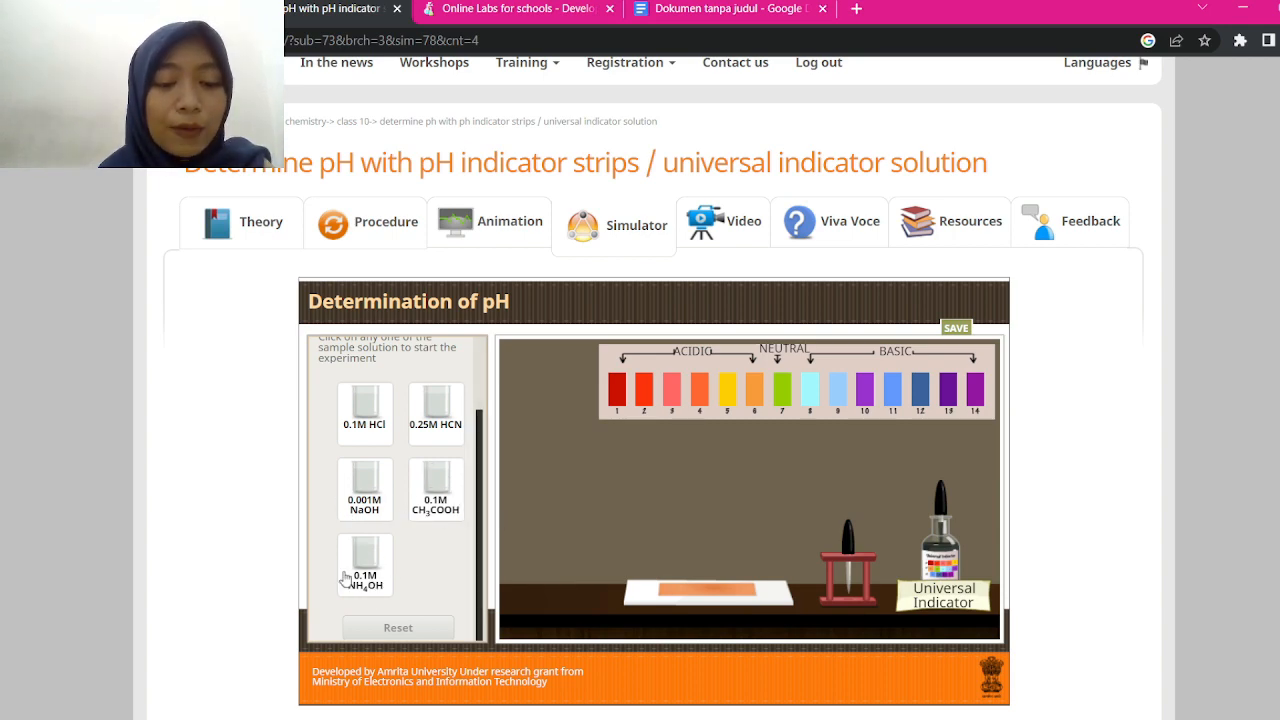
left_click_drag(481, 509, 455, 390)
left_click(453, 385)
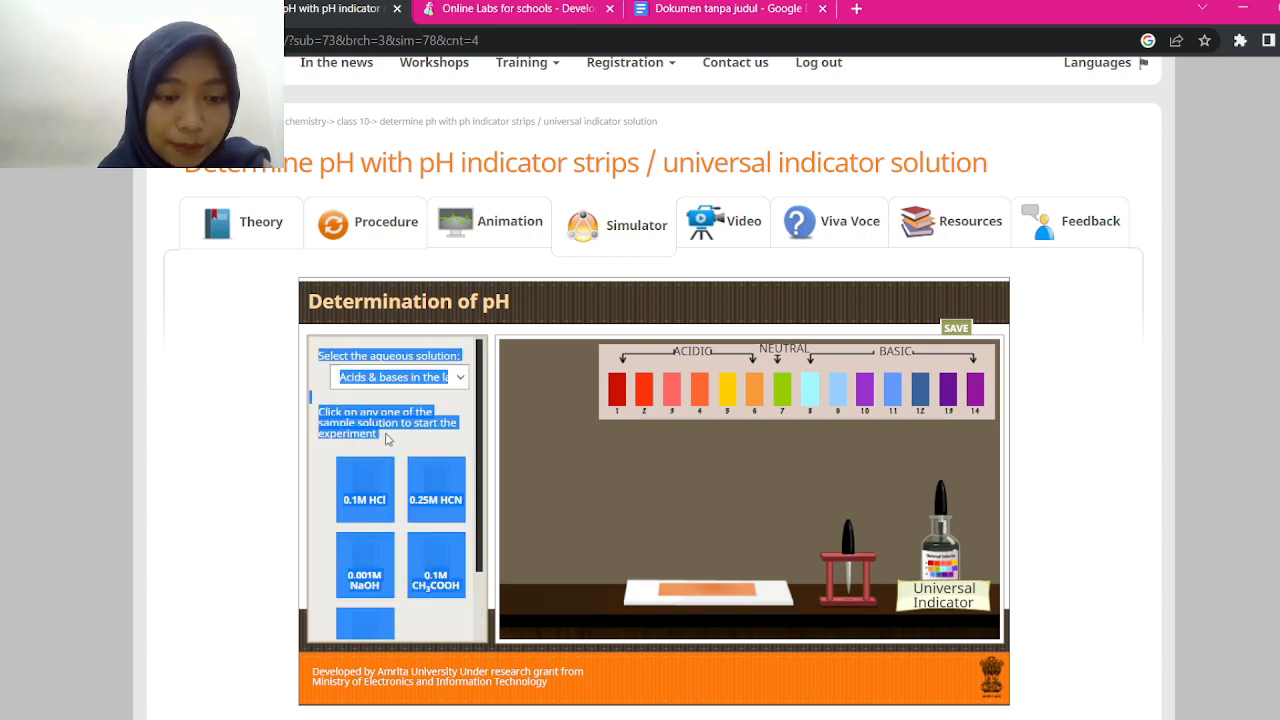
left_click(380, 442)
left_click(284, 441)
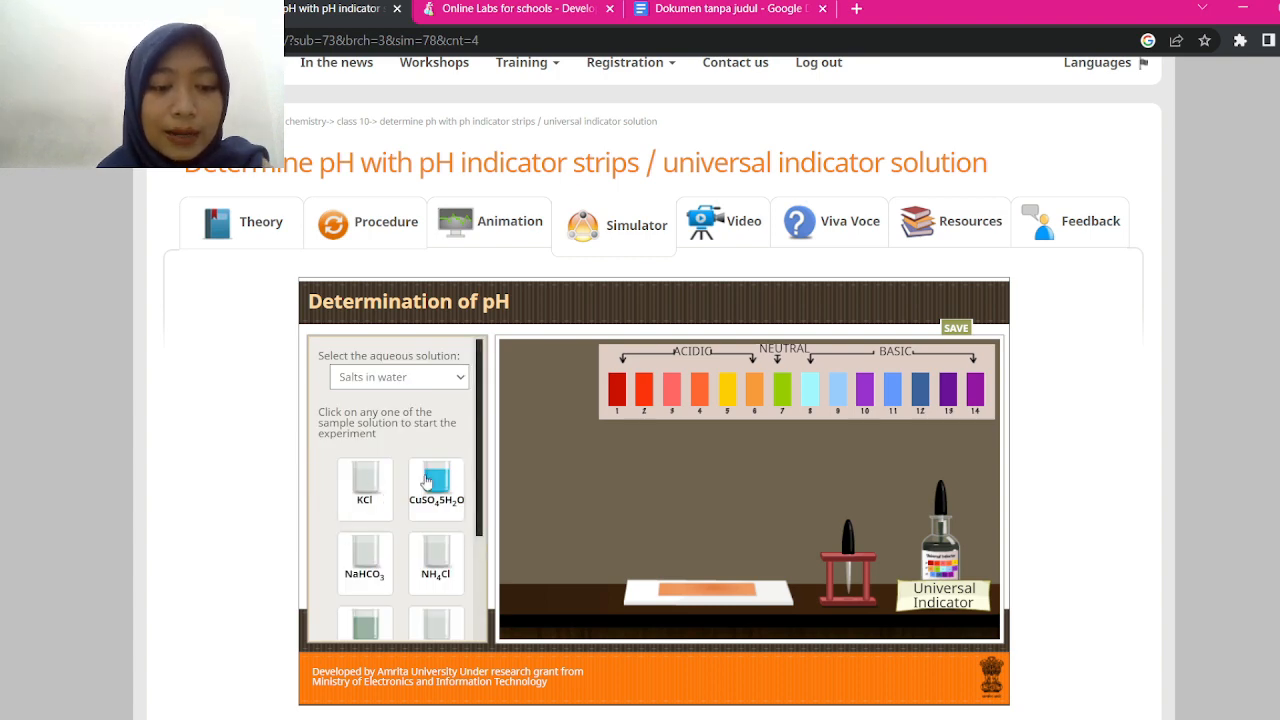
Put a CH3COONa sample beaker from the Salts in water list on the bench
left_click_drag(480, 434, 462, 508)
left_click(392, 600)
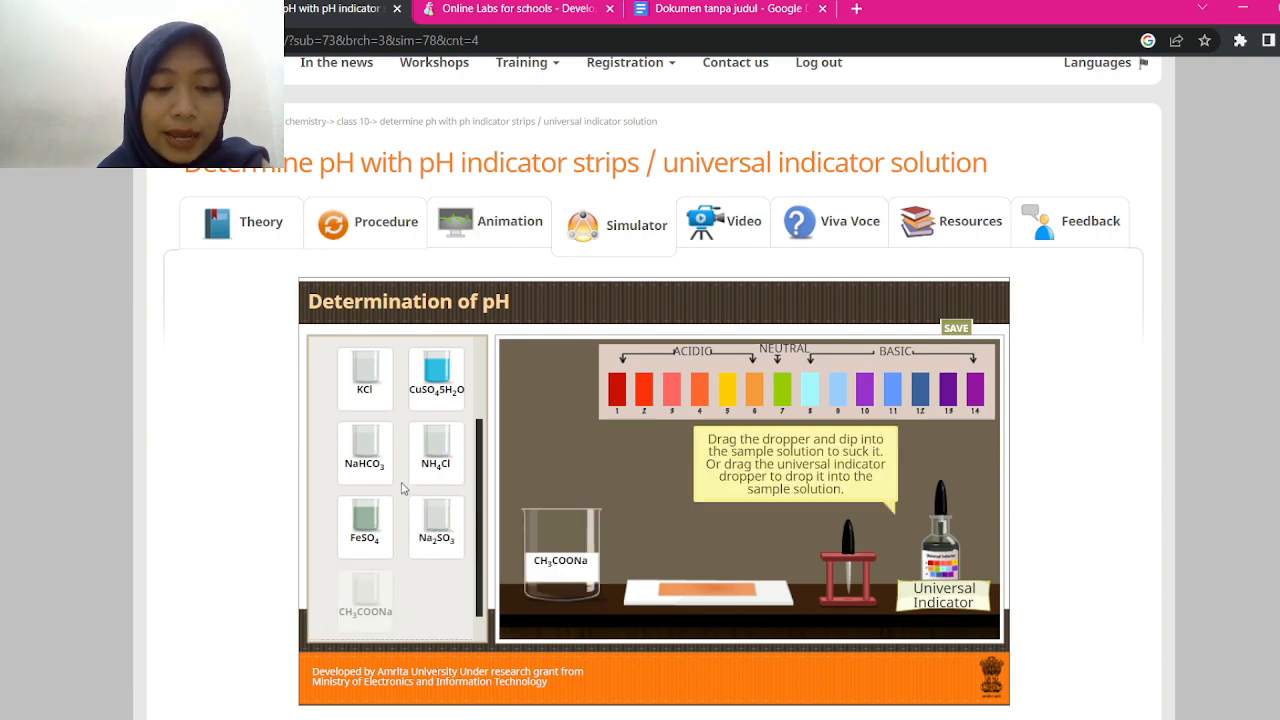
left_click_drag(479, 529, 477, 583)
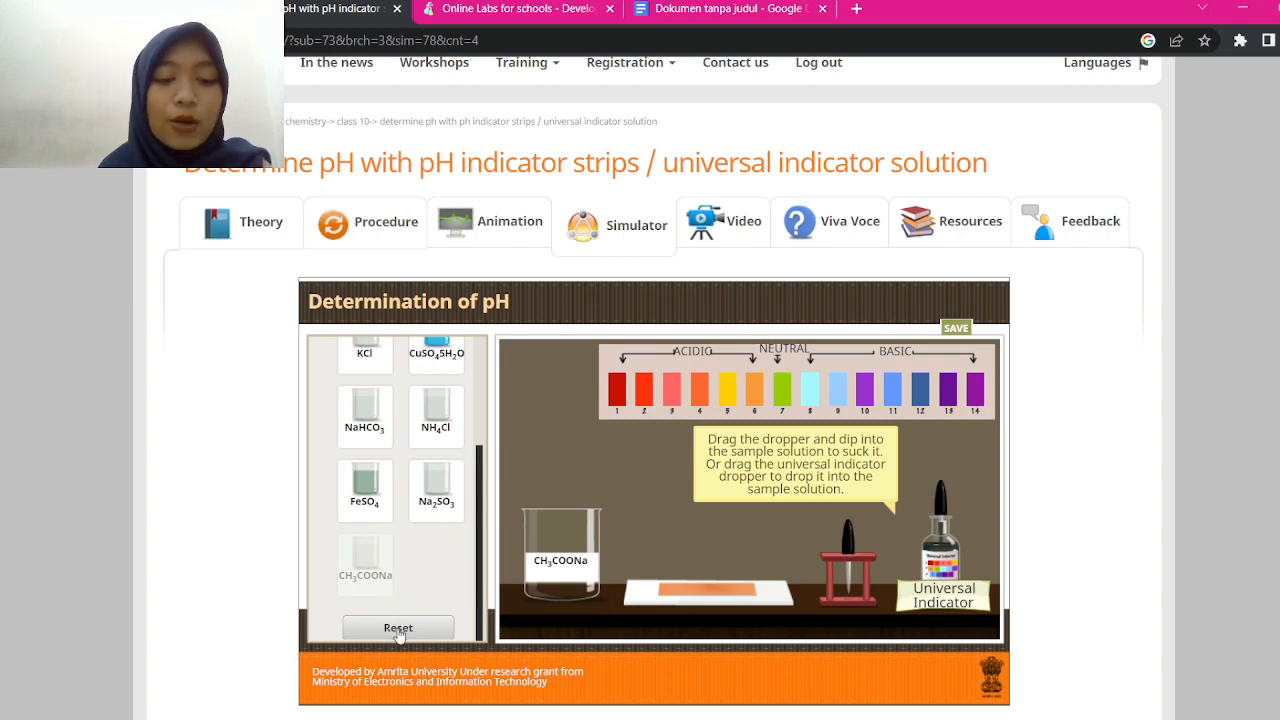
left_click_drag(480, 535, 487, 376)
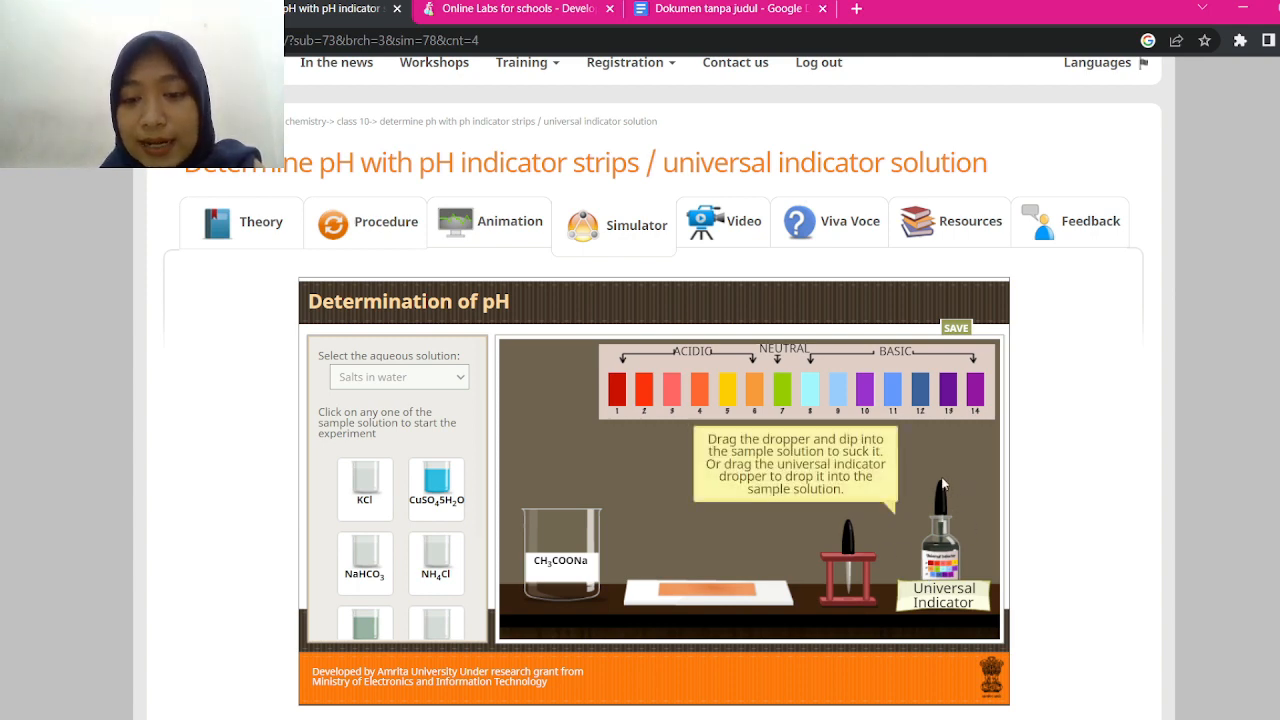
Reload the simulator, place a Pineapple juice beaker, then swap it for Tomato juice
key("F5")
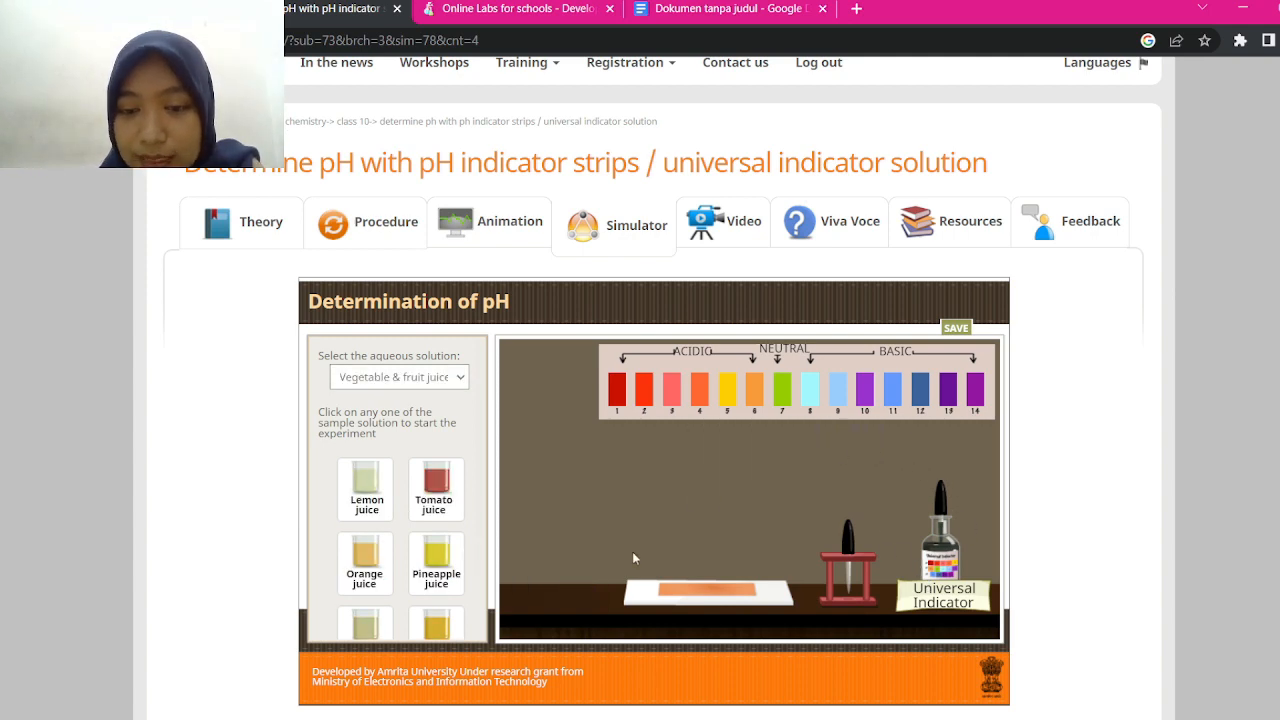
left_click(441, 559)
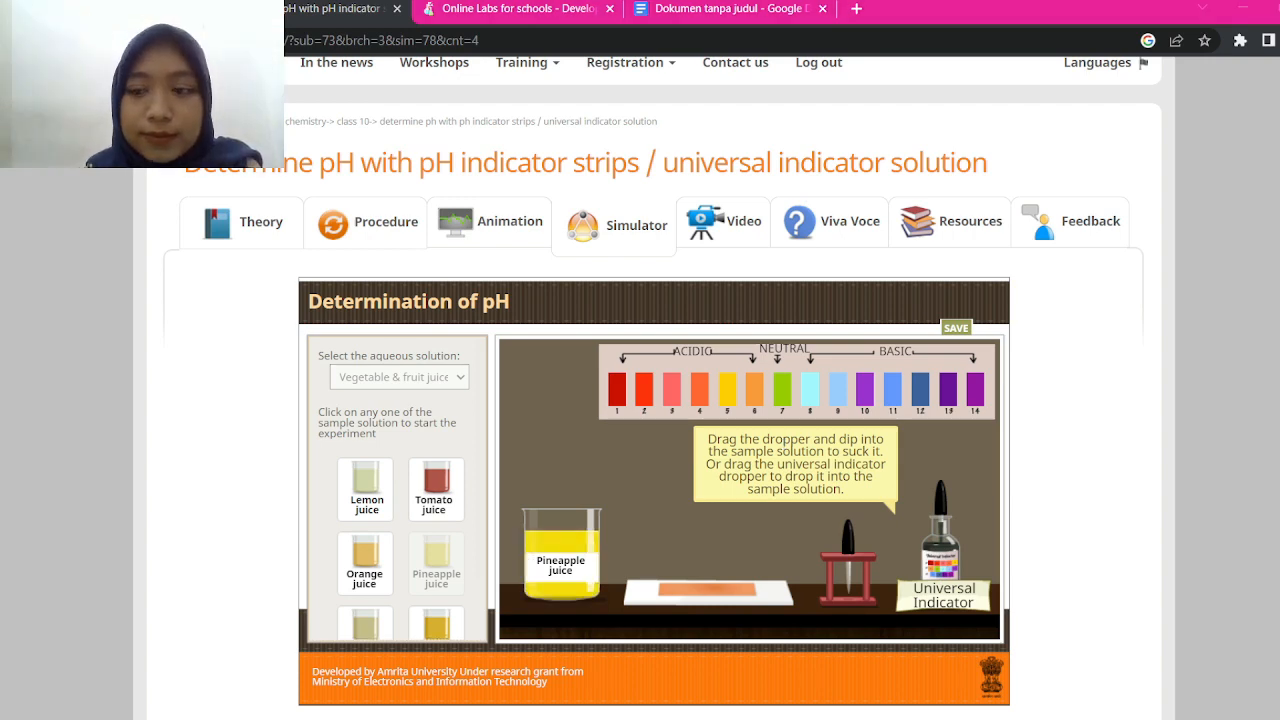
scroll(1110, 530, "up", 2)
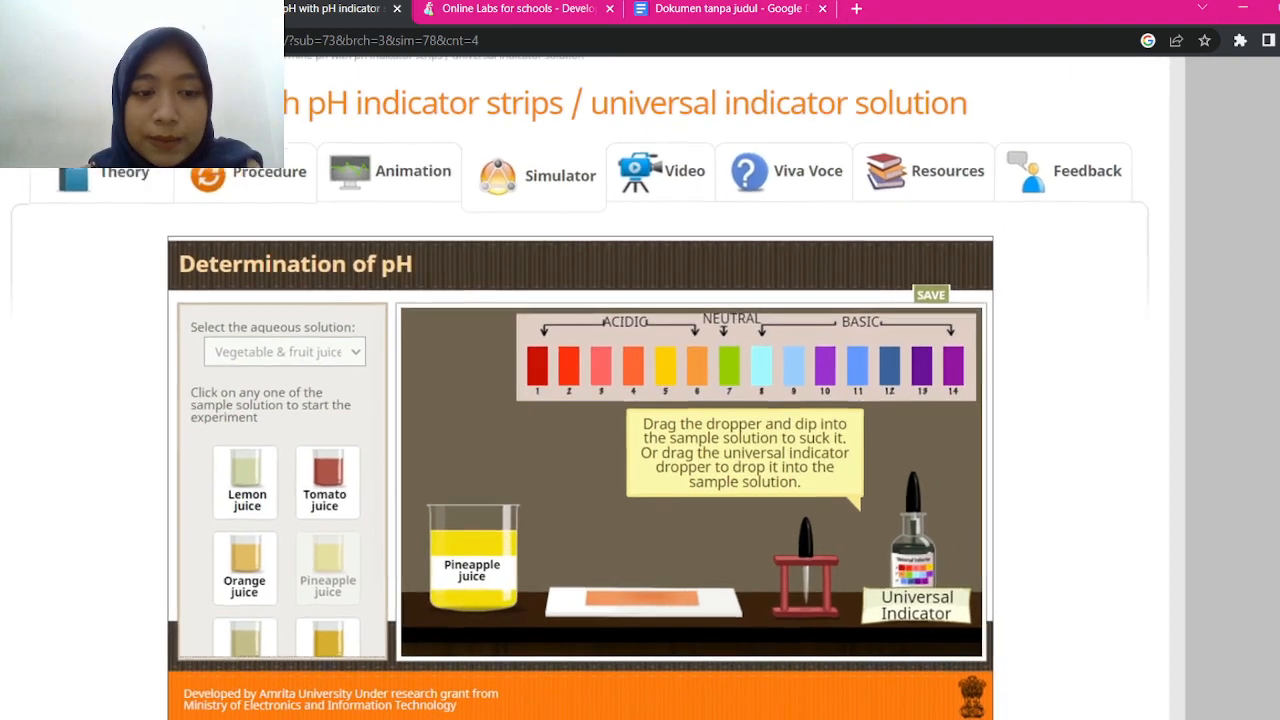
scroll(1110, 530, "down", 2)
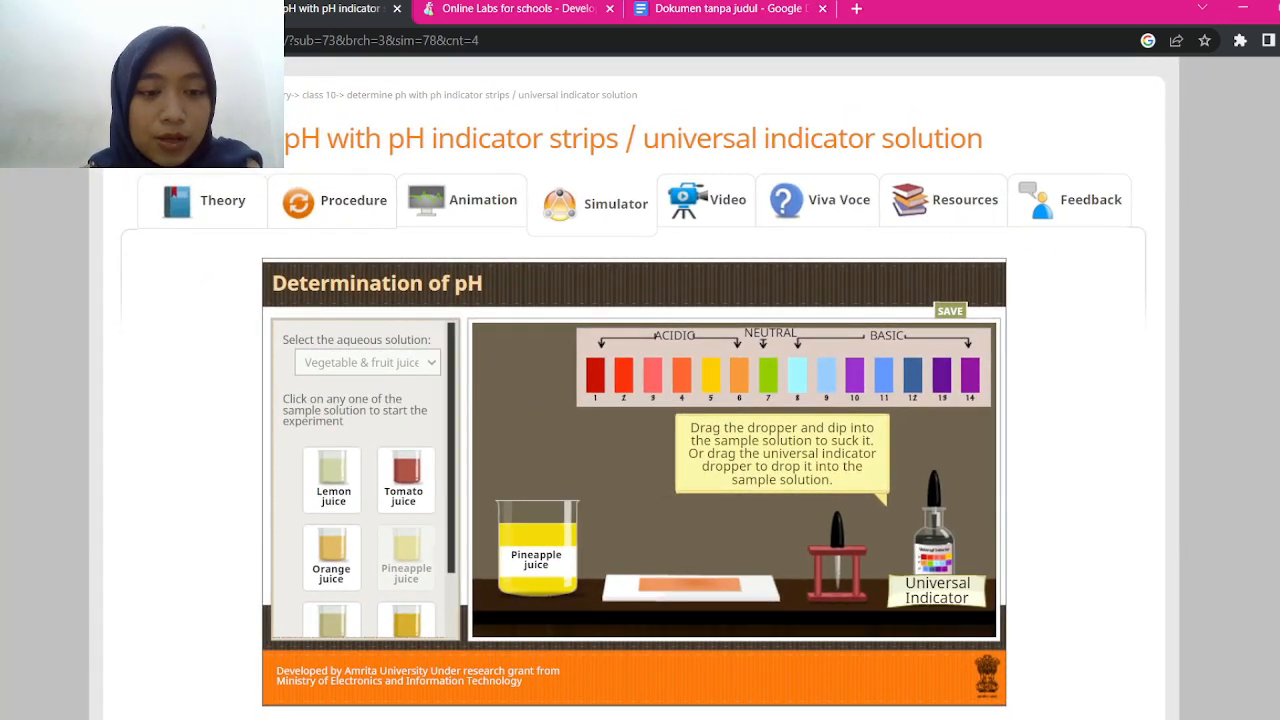
scroll(366, 480, "down", 1)
left_click(406, 408)
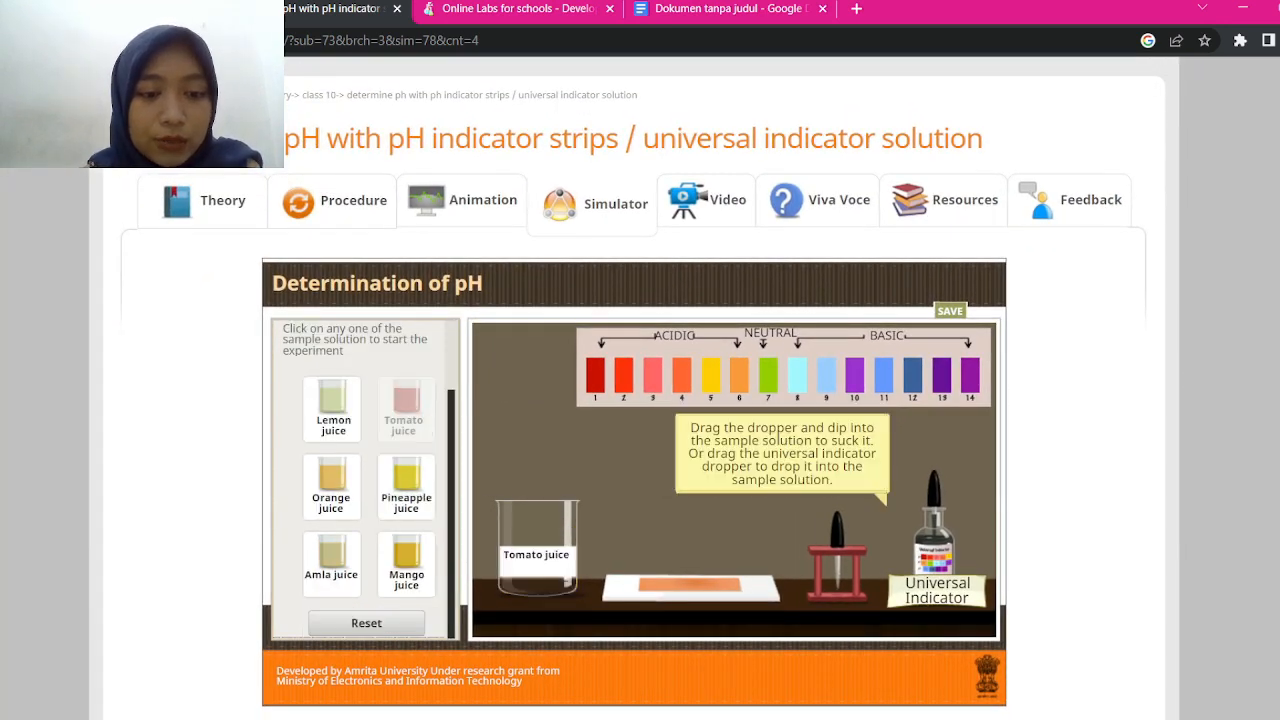
Reset the bench to empty and place a Lemon juice beaker instead
left_click(366, 623)
scroll(366, 623, "up", 2)
scroll(173, 511, "down", 3)
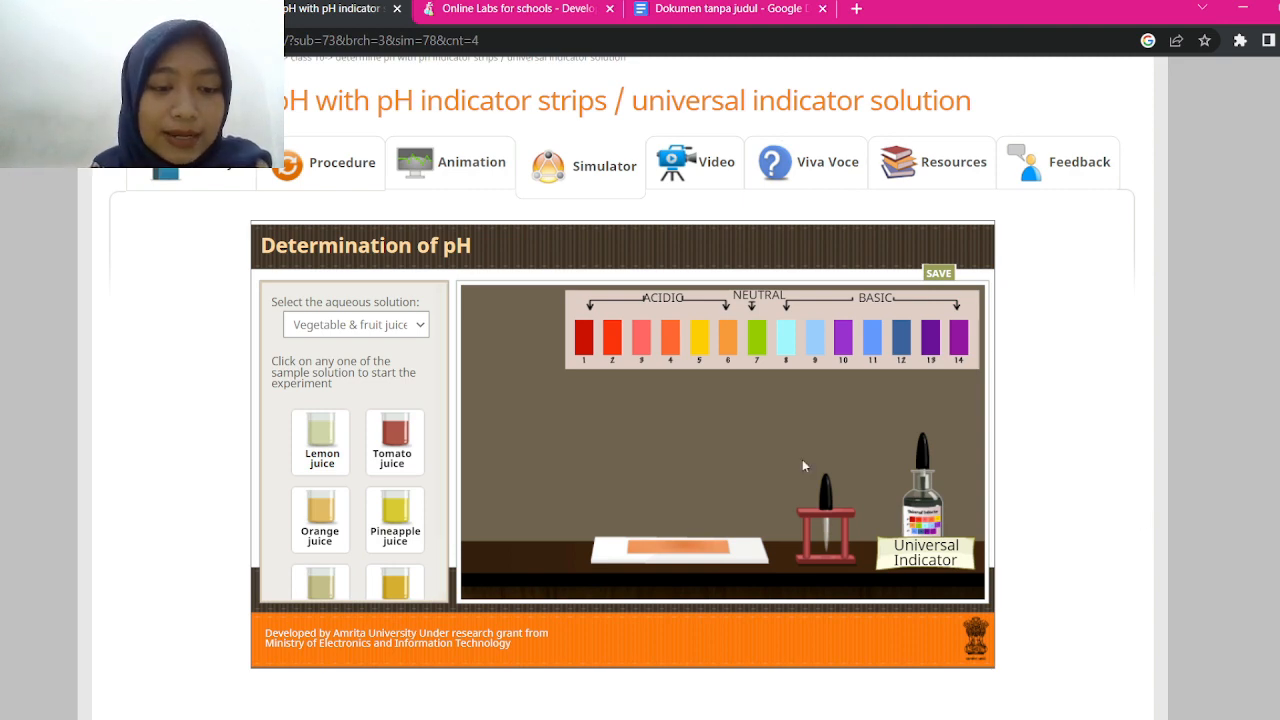
left_click(312, 441)
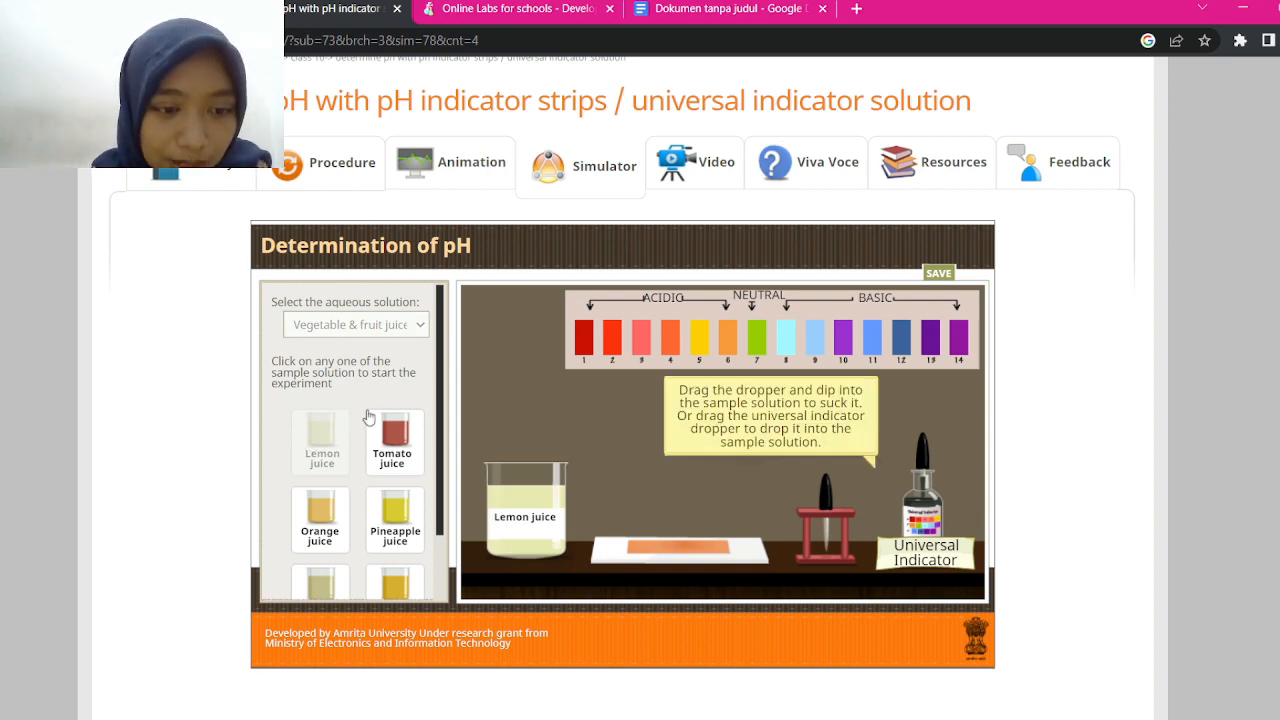
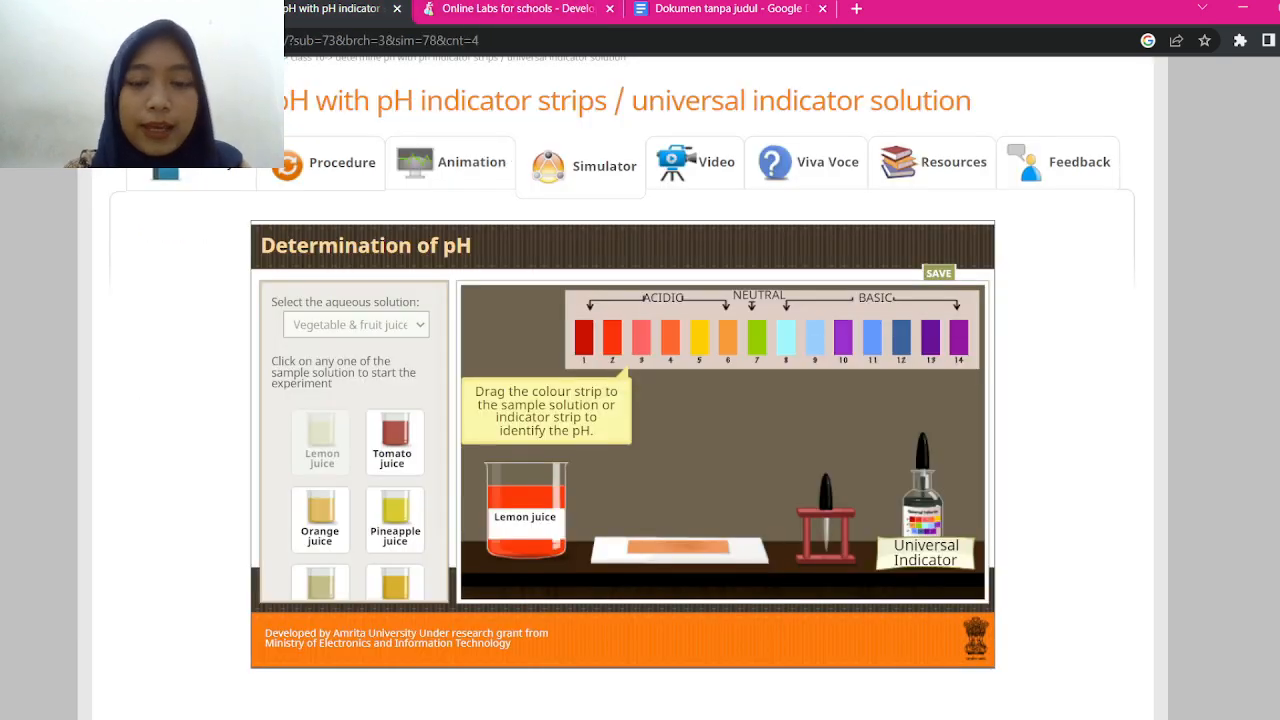
Scroll the simulator page to review the lemon juice test on the bench
scroll(960, 423, "up", 3)
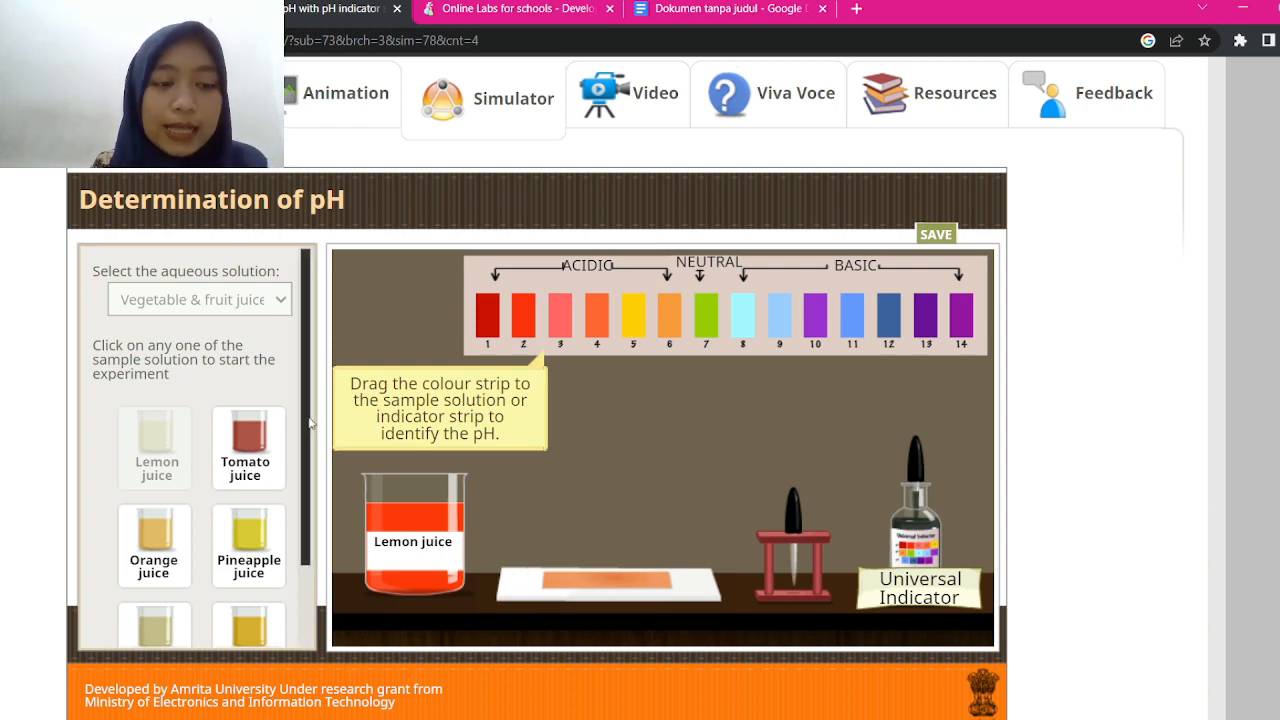
scroll(260, 500, "down", 2)
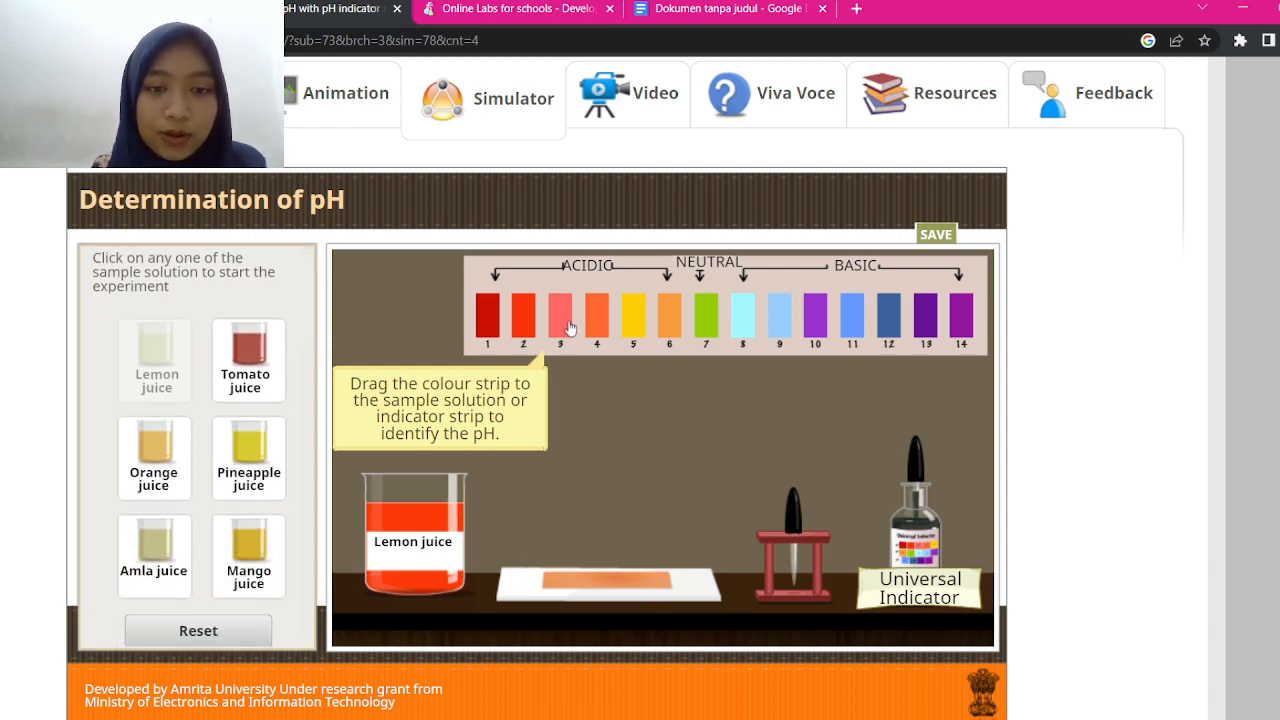
Clear the bench and add universal indicator to a Tomato juice beaker
left_click(176, 632)
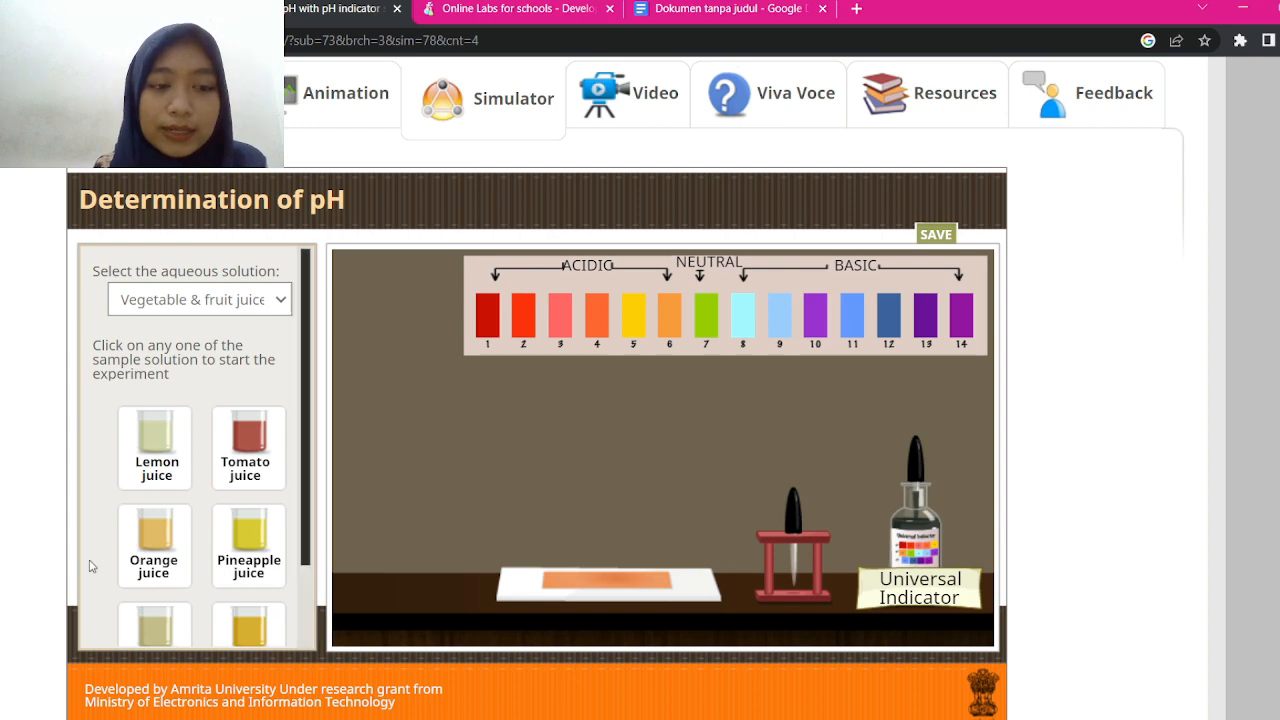
left_click(257, 453)
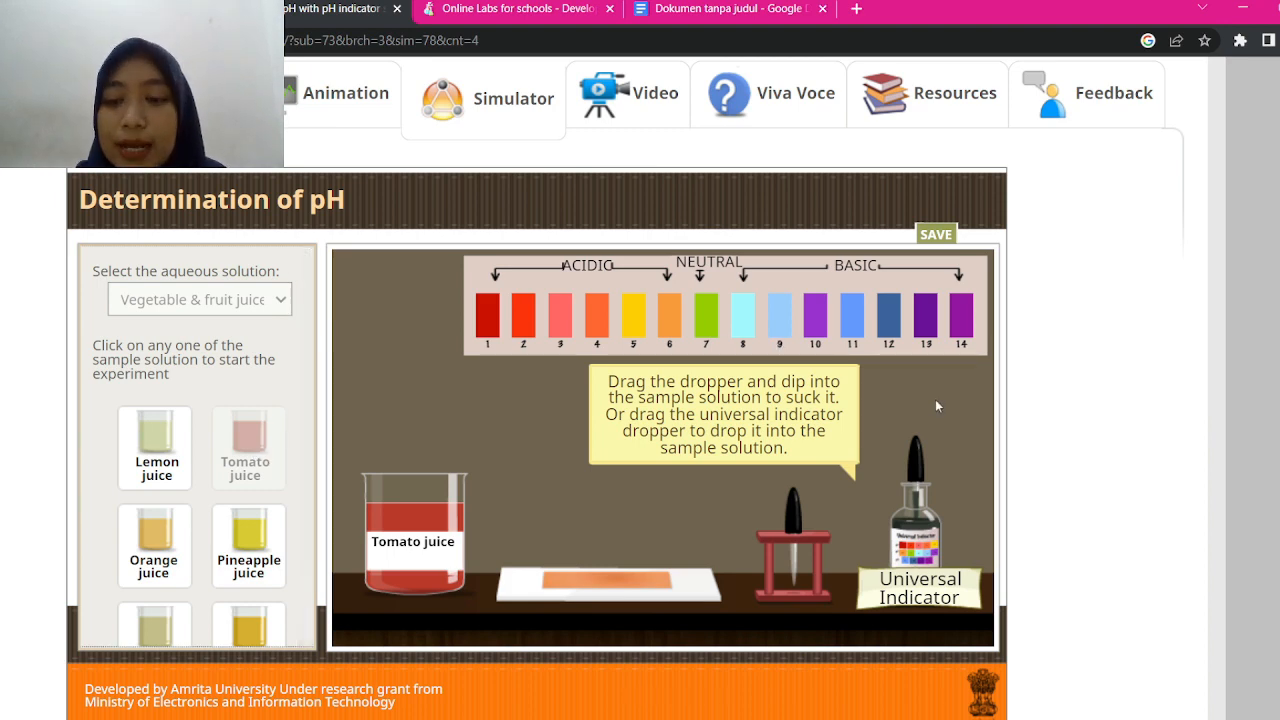
left_click(916, 457)
left_click_drag(916, 467, 437, 381)
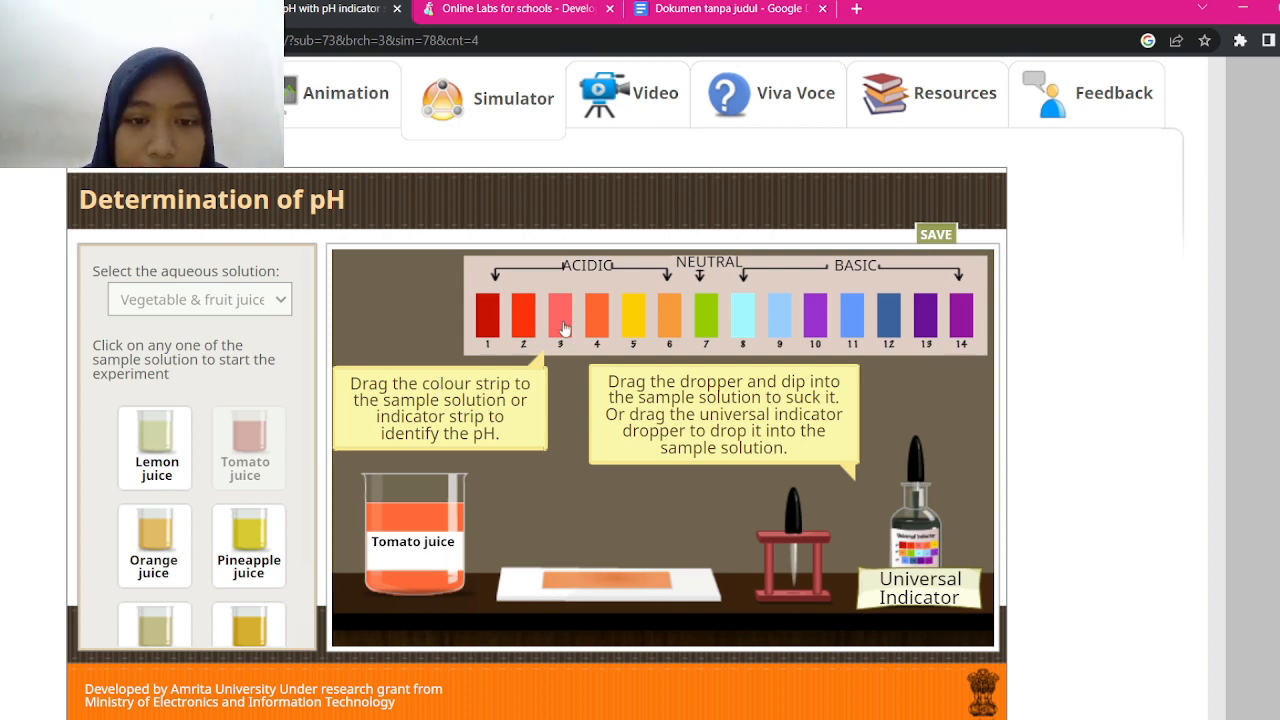
Compare the tomato juice with the pH 3 strip, then go back to the report
left_click_drag(560, 328, 481, 519)
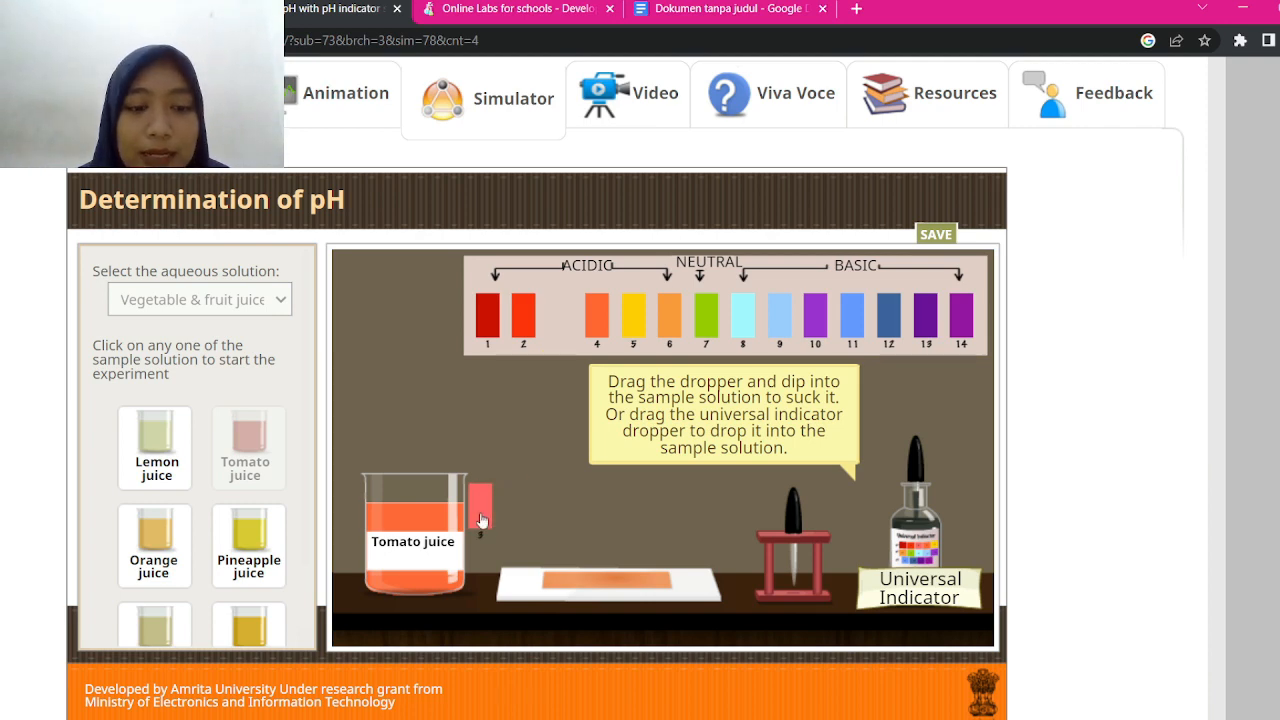
left_click_drag(481, 519, 557, 330)
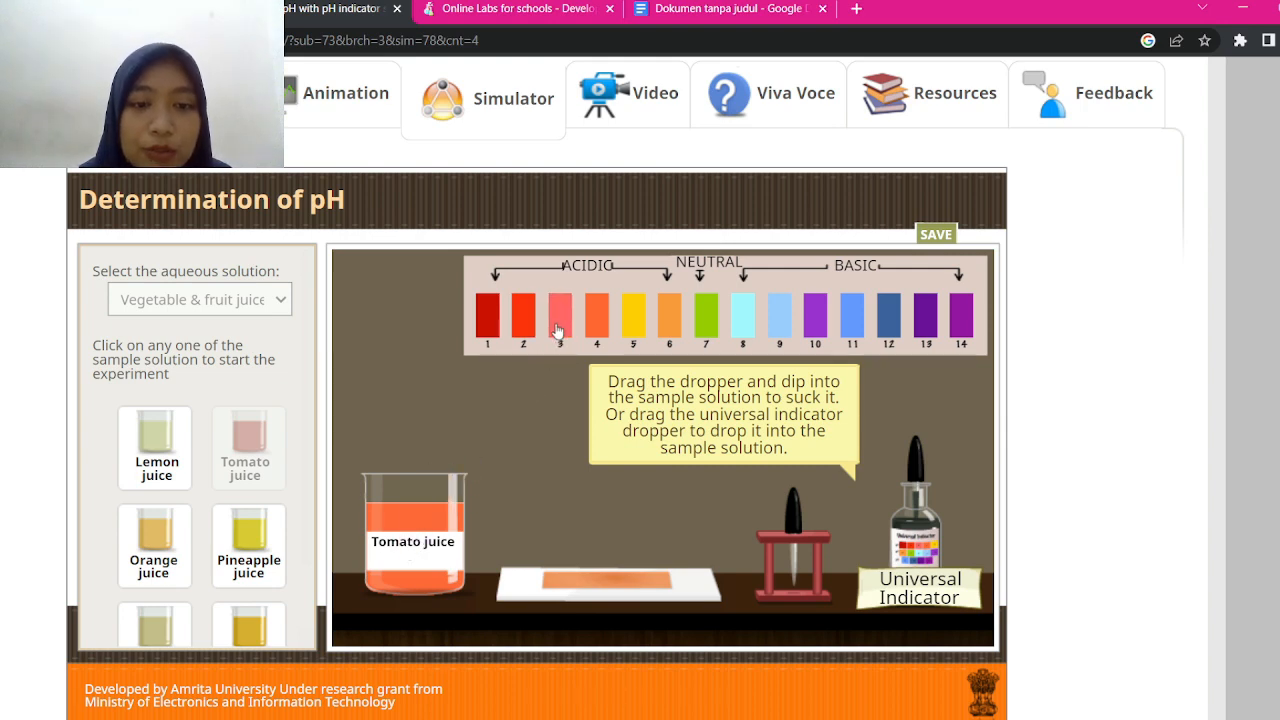
left_click(718, 9)
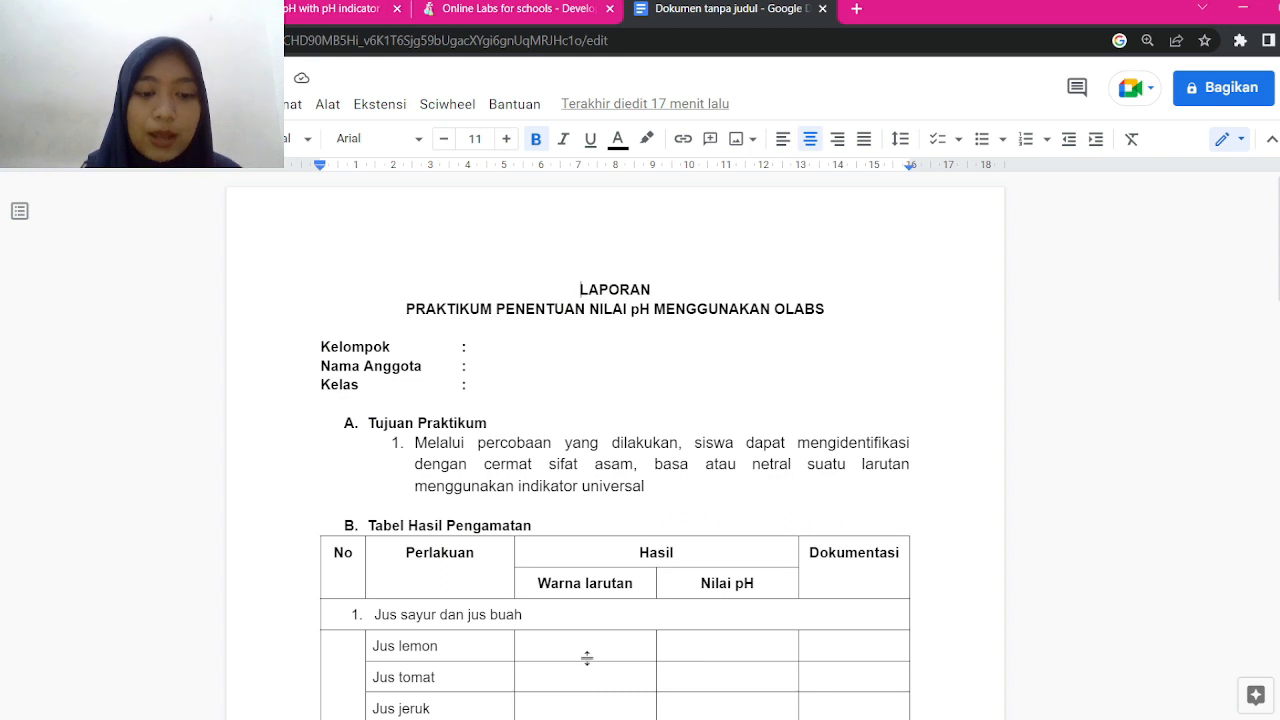
Enter 'jingga kemerahan' as the Jus tomat colour and 3 as its pH
scroll(587, 657, "down", 3)
left_click(570, 389)
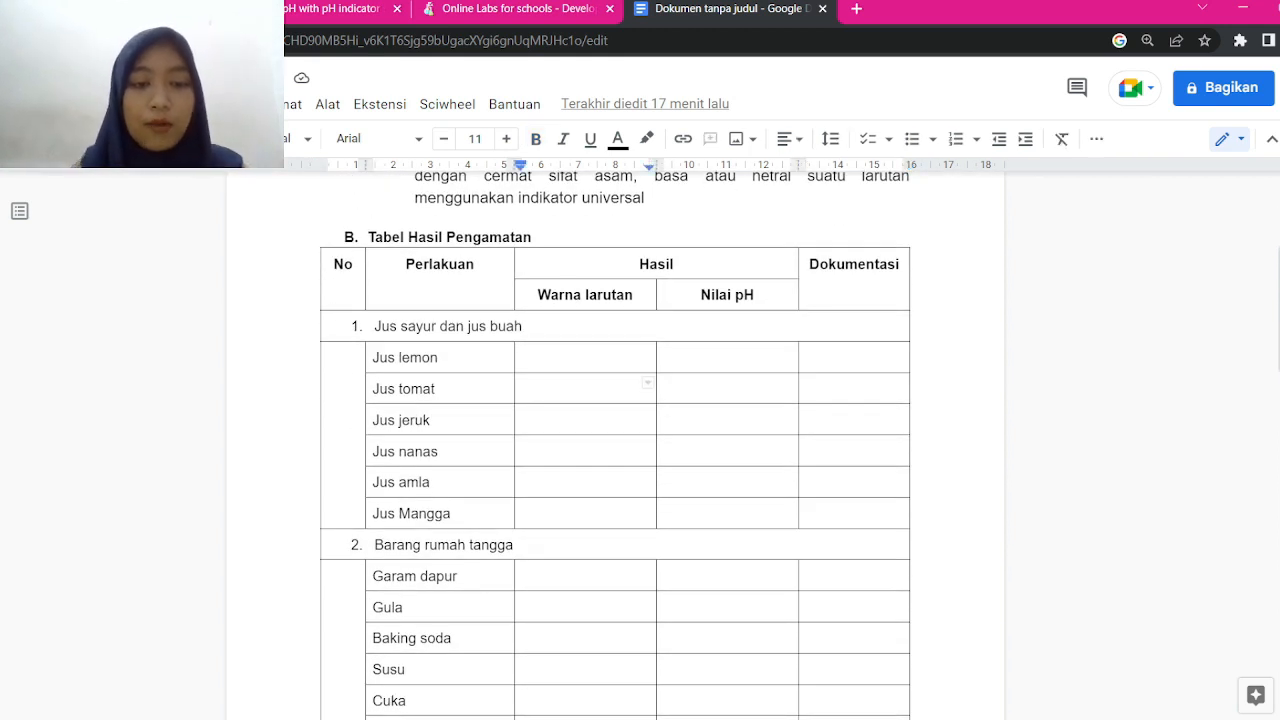
type("jingg")
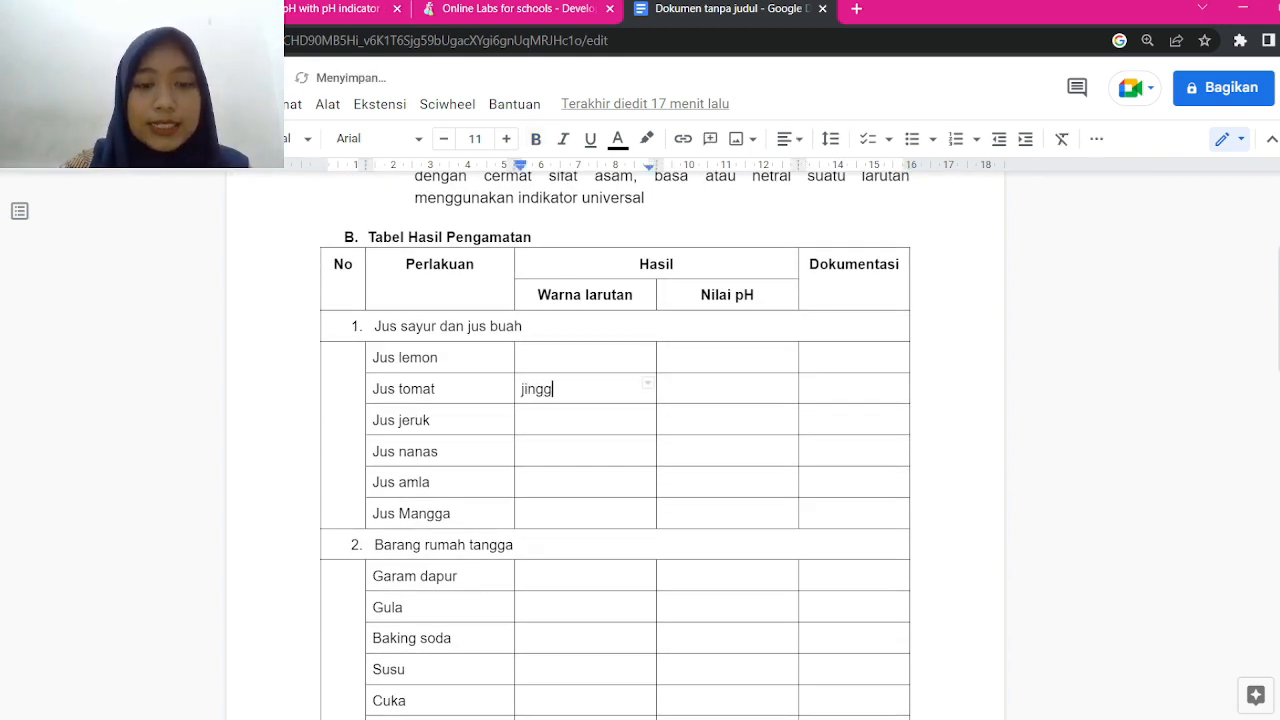
type("a kemerahan")
key("Tab")
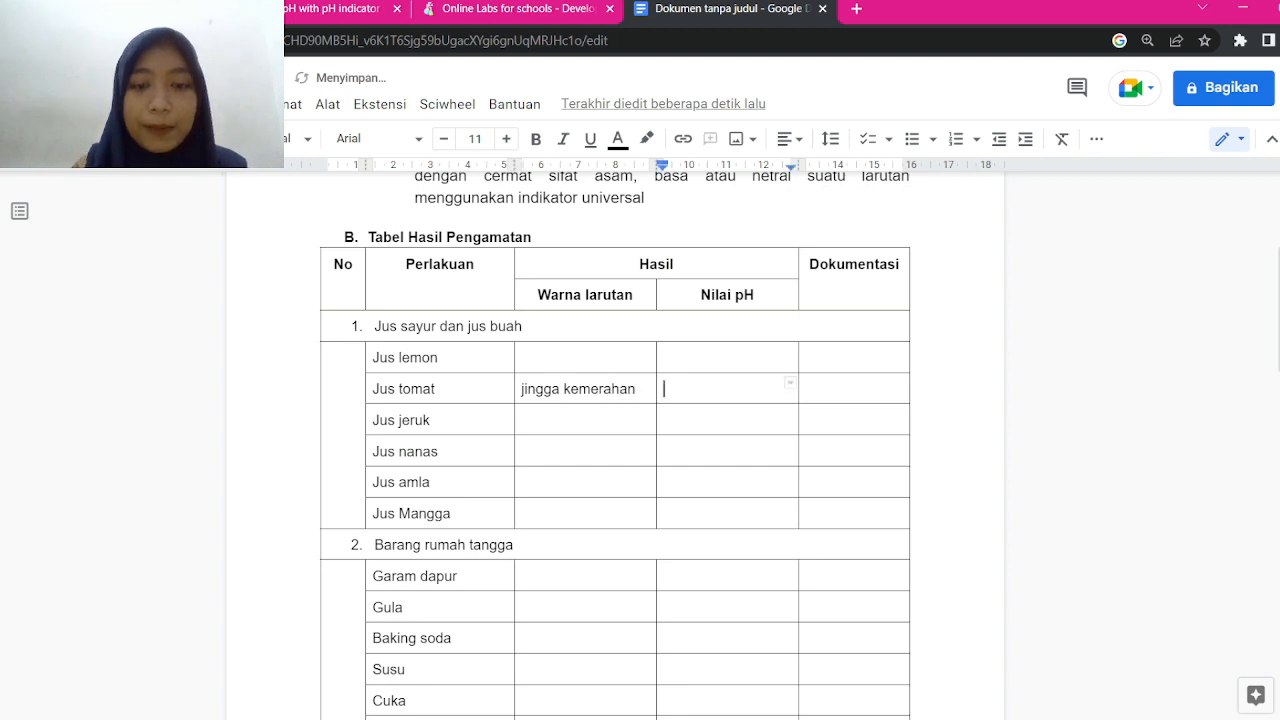
type("3")
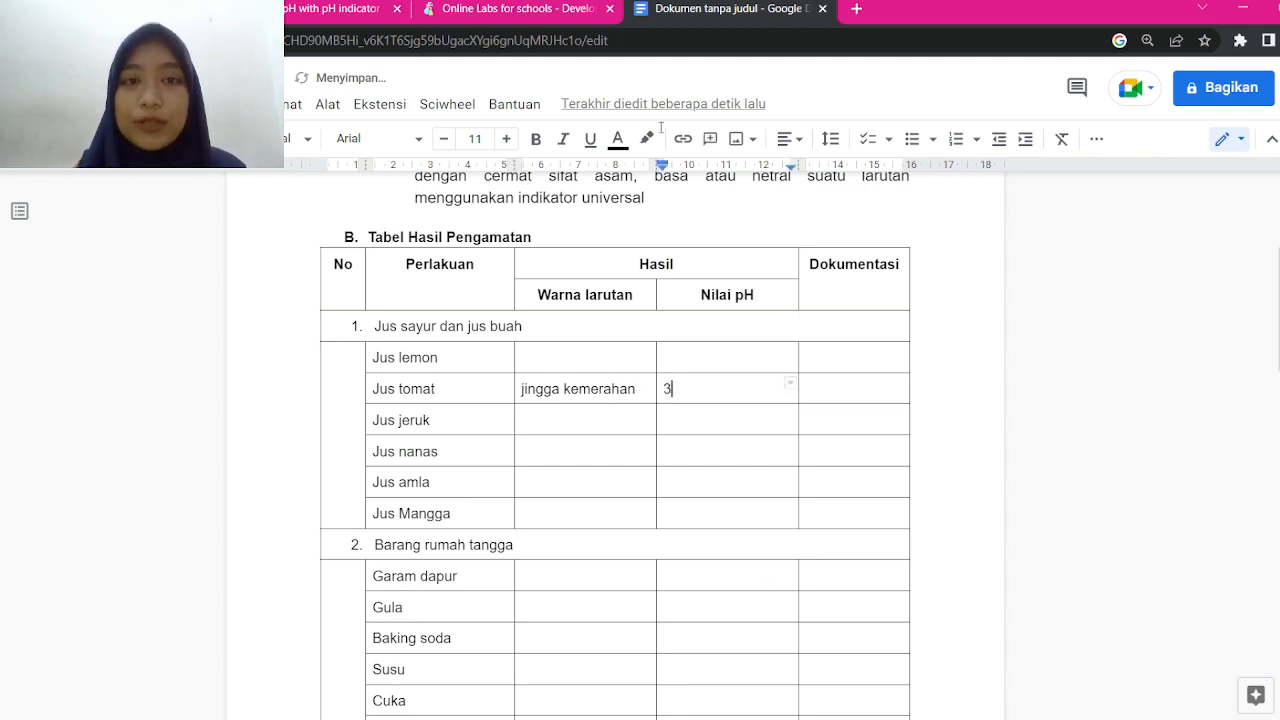
Paste the simulator screenshot into Jus tomat's Dokumentasi cell and enlarge it
left_click(506, 6)
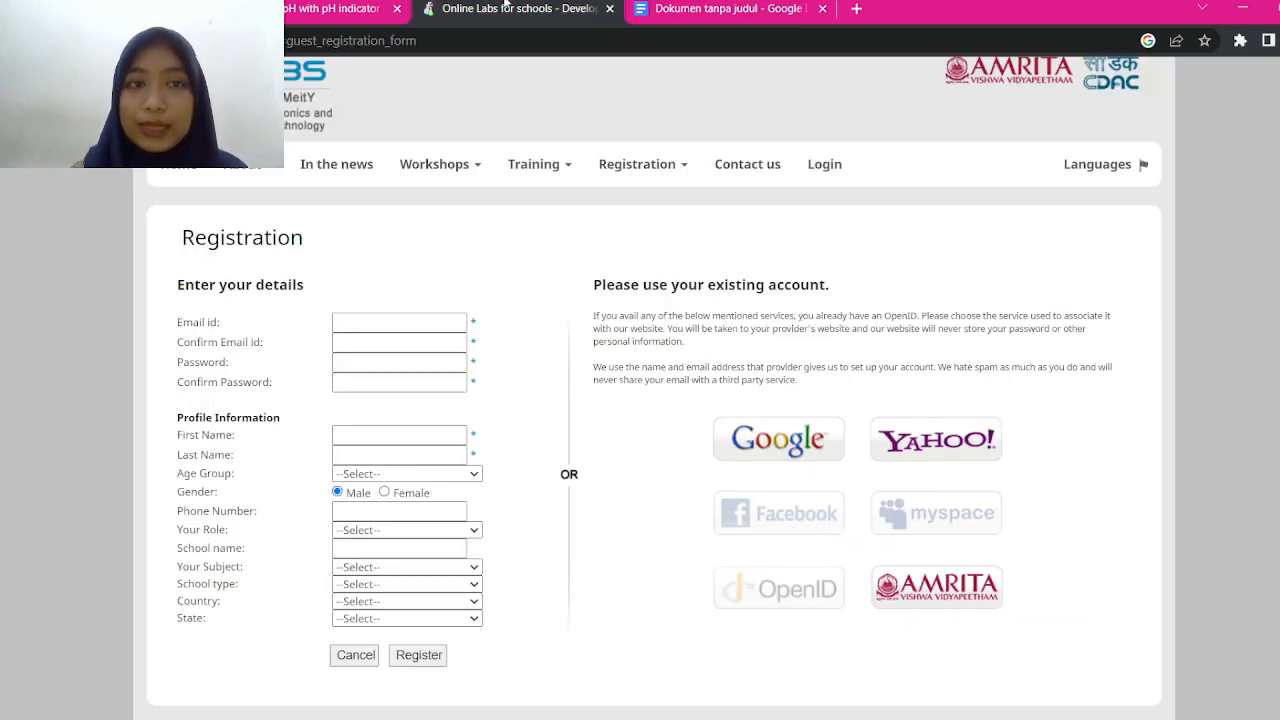
left_click(302, 8)
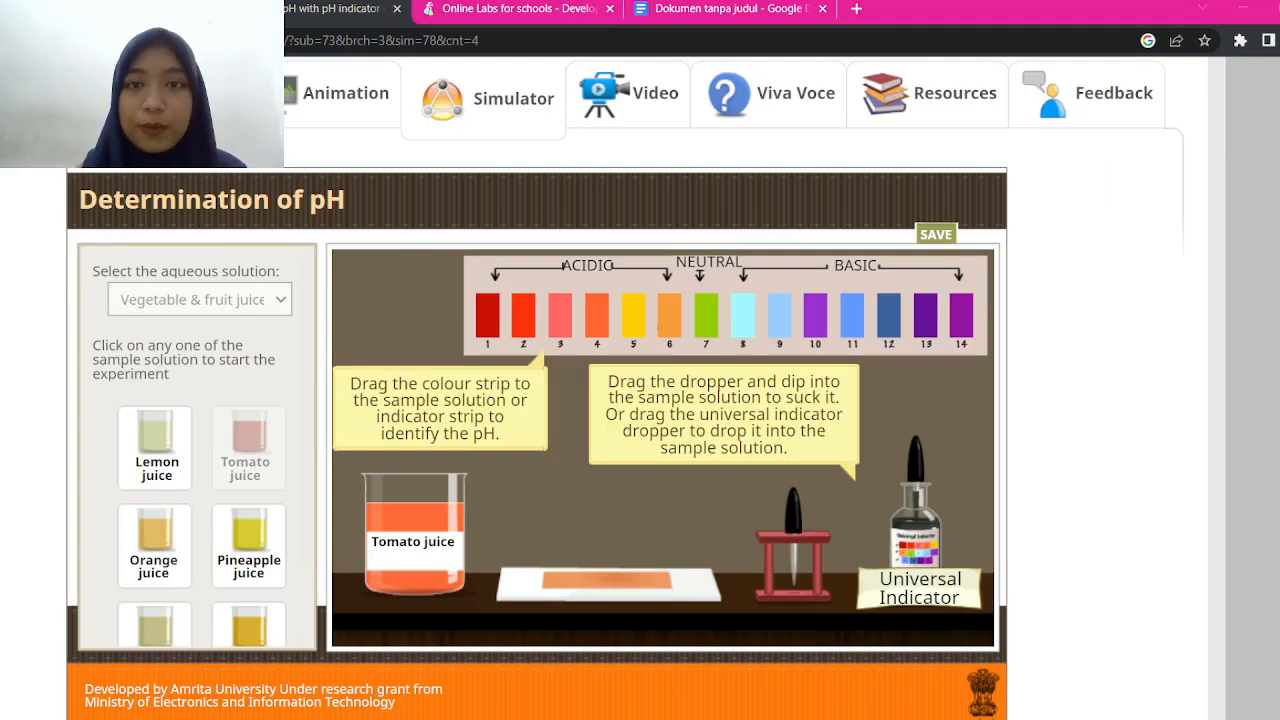
left_click(712, 10)
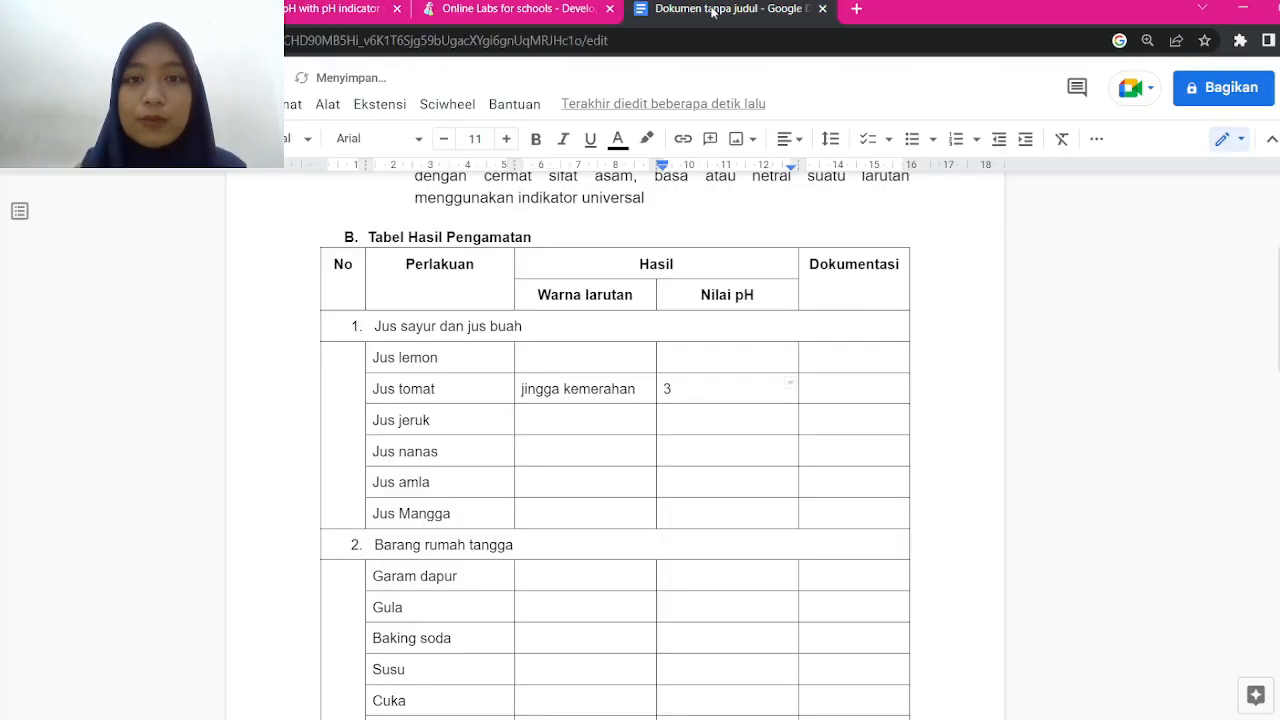
left_click(838, 395)
key("ctrl+v")
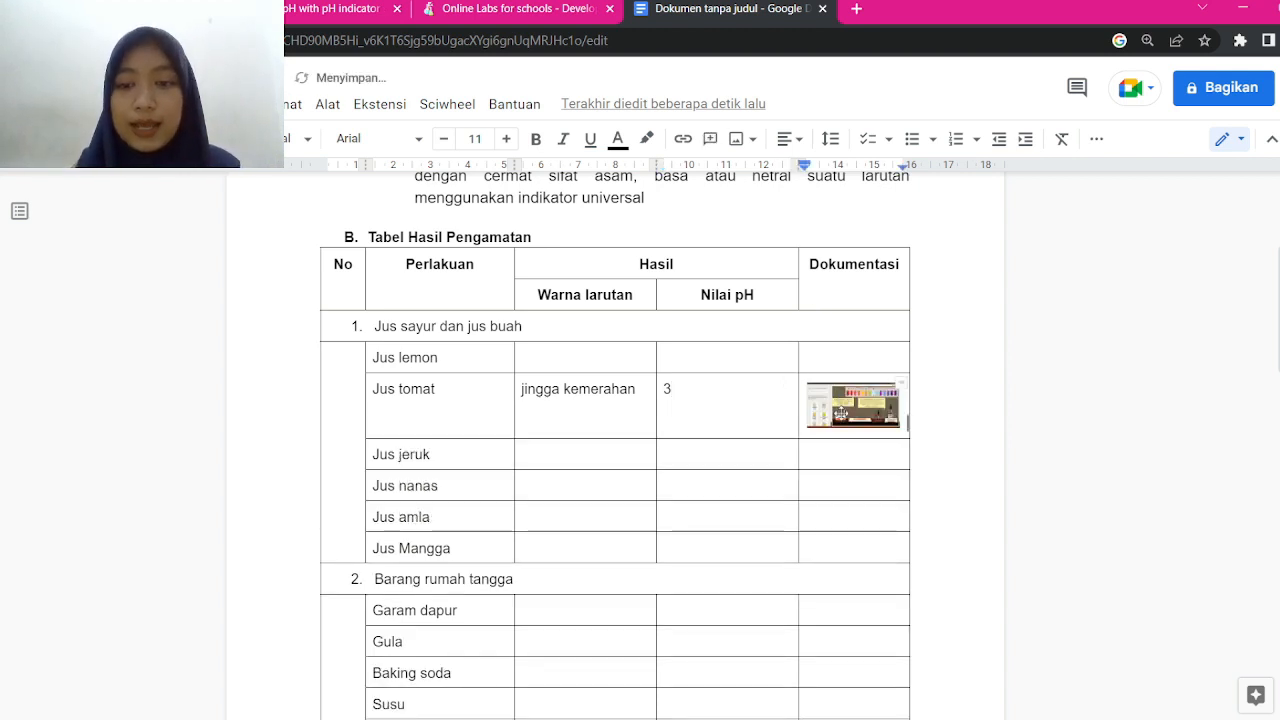
left_click(840, 412)
left_click_drag(906, 428, 923, 437)
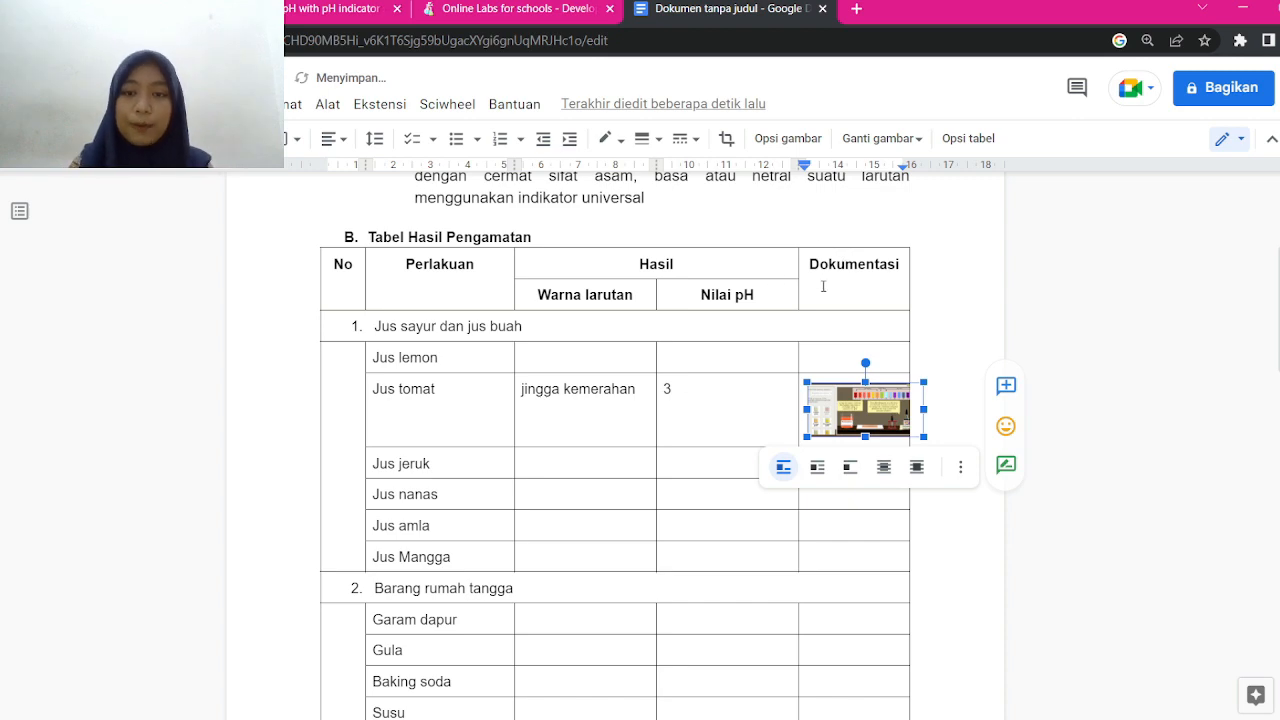
left_click_drag(823, 287, 856, 592)
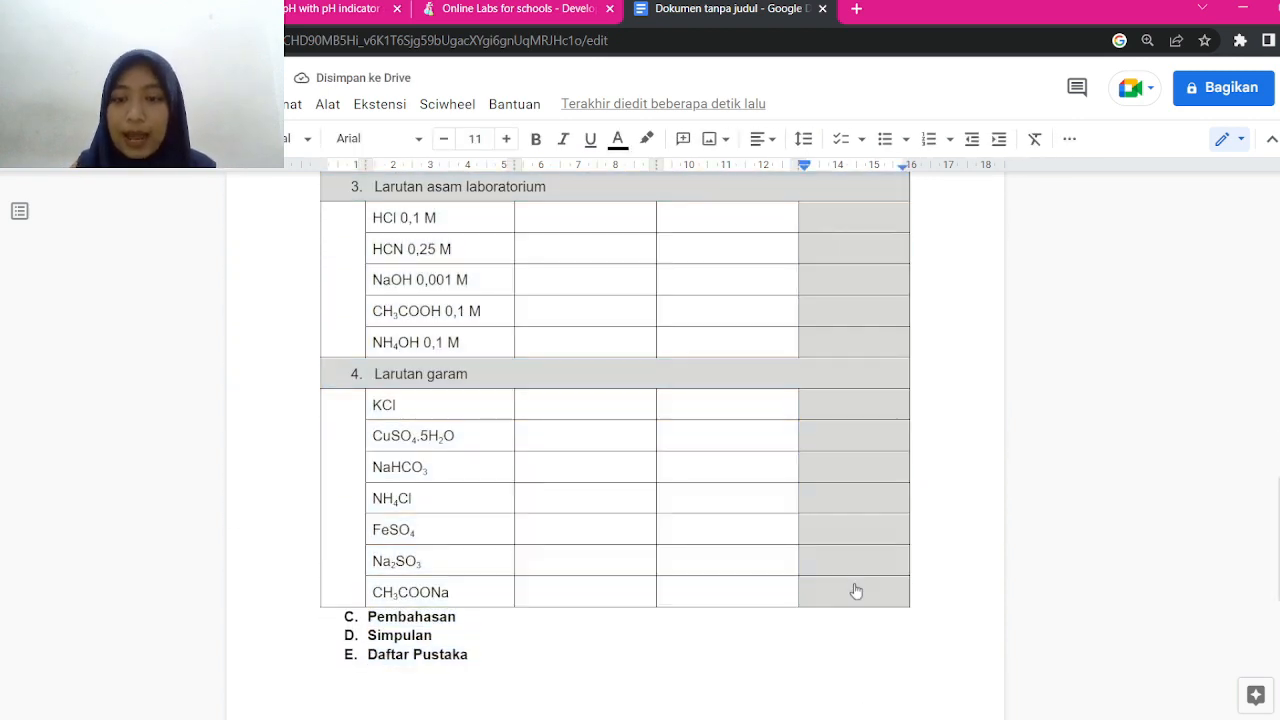
Insert two columns after Dokumentasi and head the first one 'Keterangan'
right_click(856, 592)
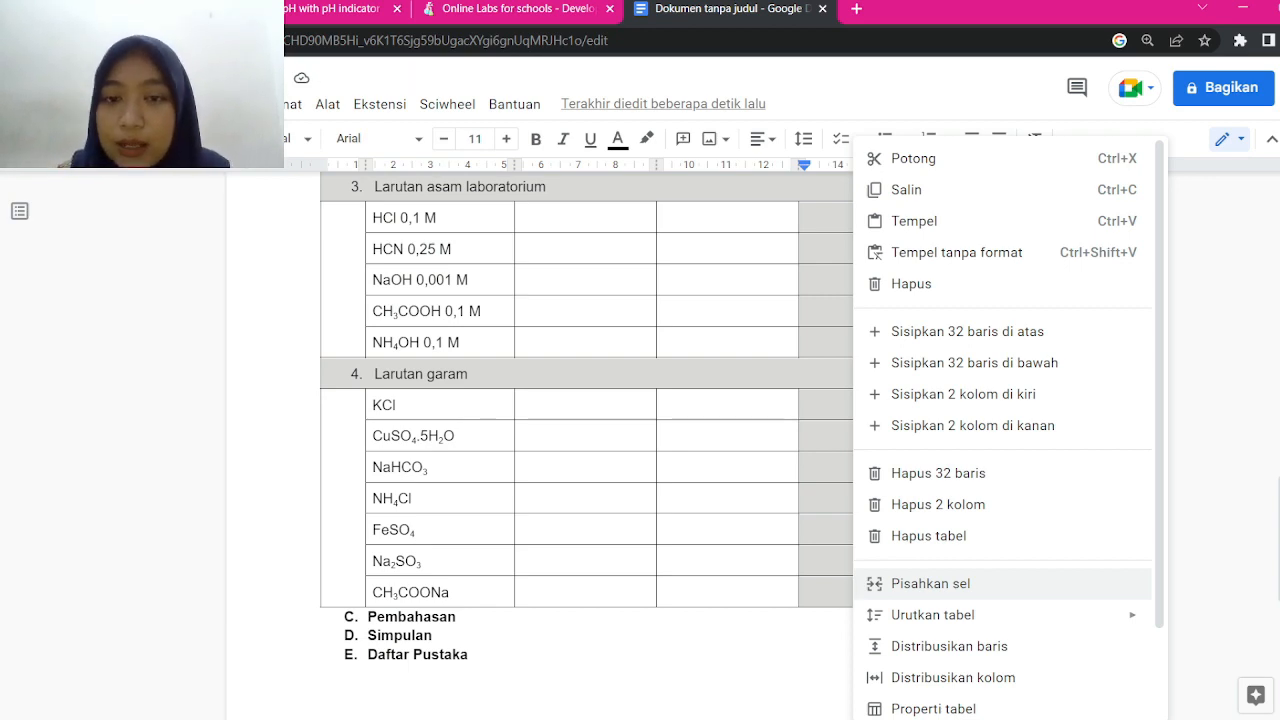
left_click(972, 426)
scroll(972, 426, "up", 2)
scroll(972, 426, "down", 1)
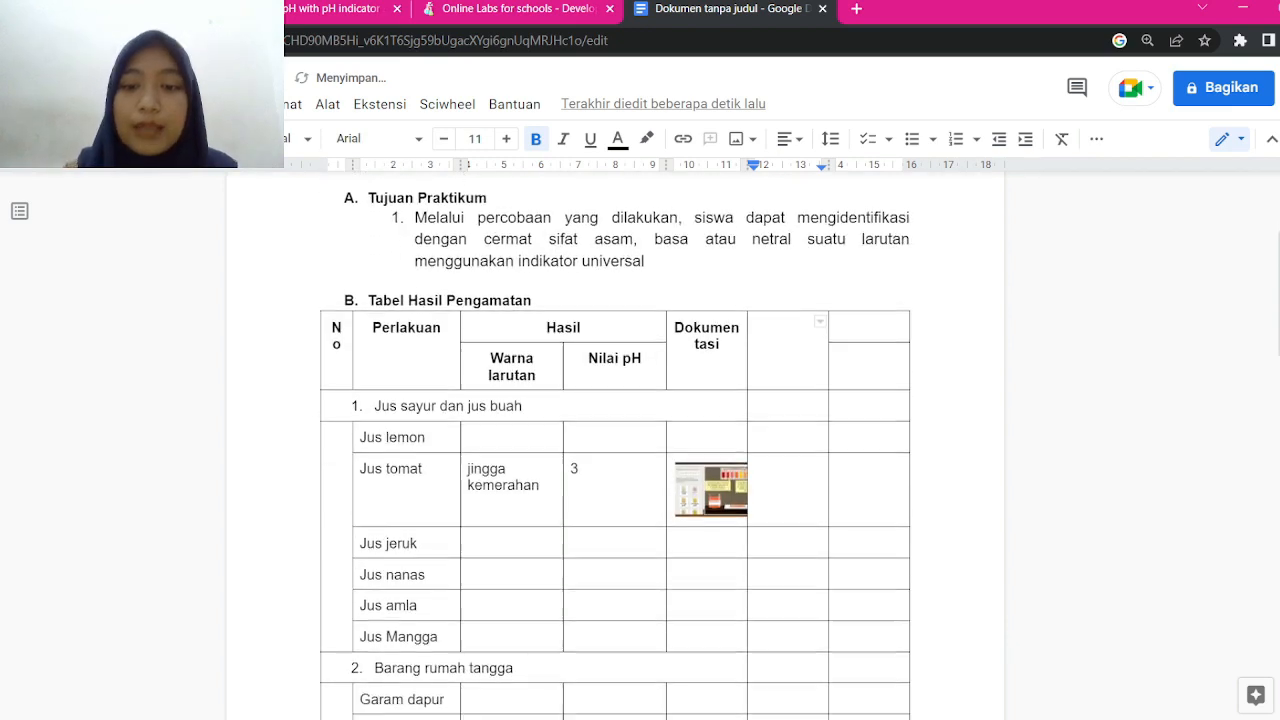
scroll(615, 444, "down", 1)
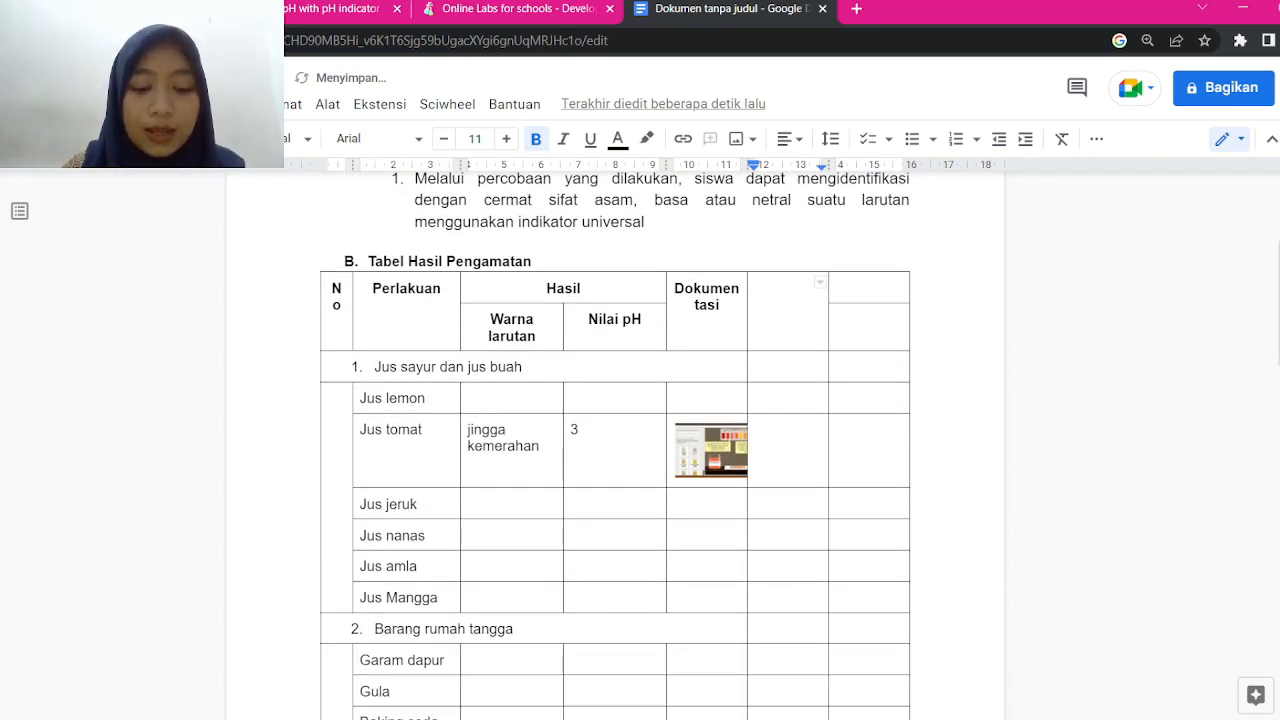
type("Keterangan")
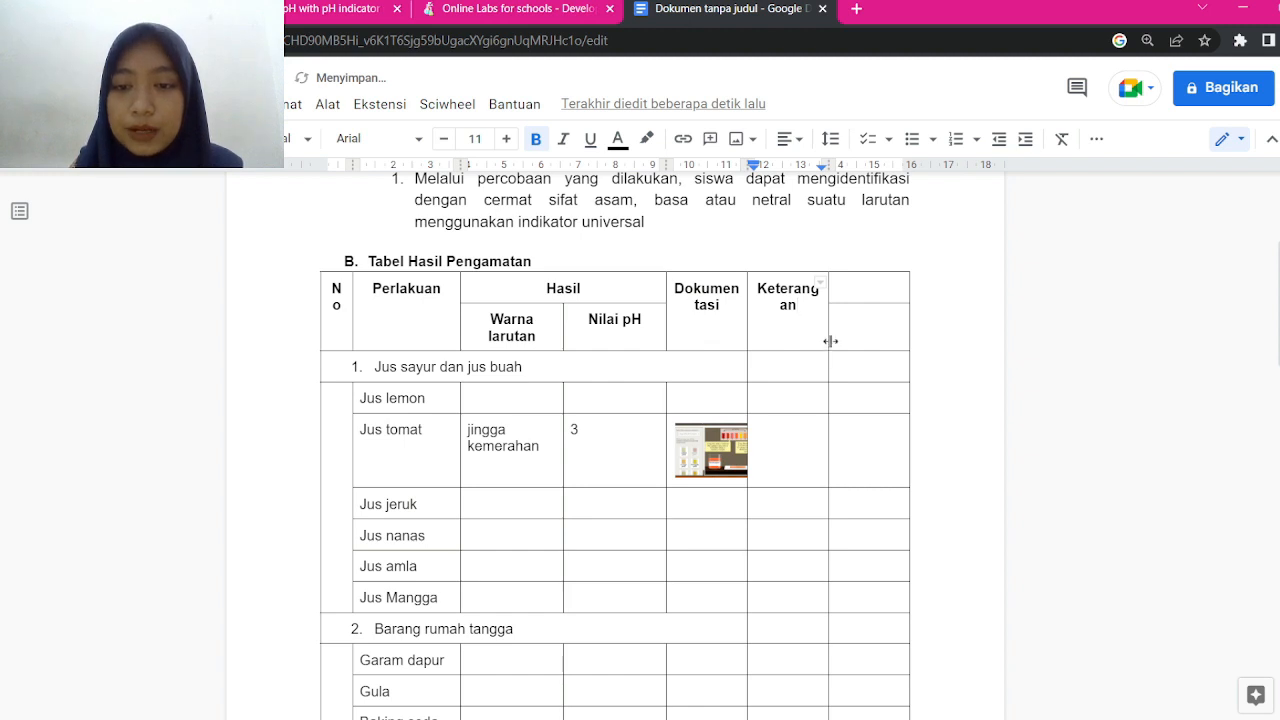
Widen the Keterangan and Dokumentasi columns and delete the extra narrow column
left_click_drag(828, 345, 893, 340)
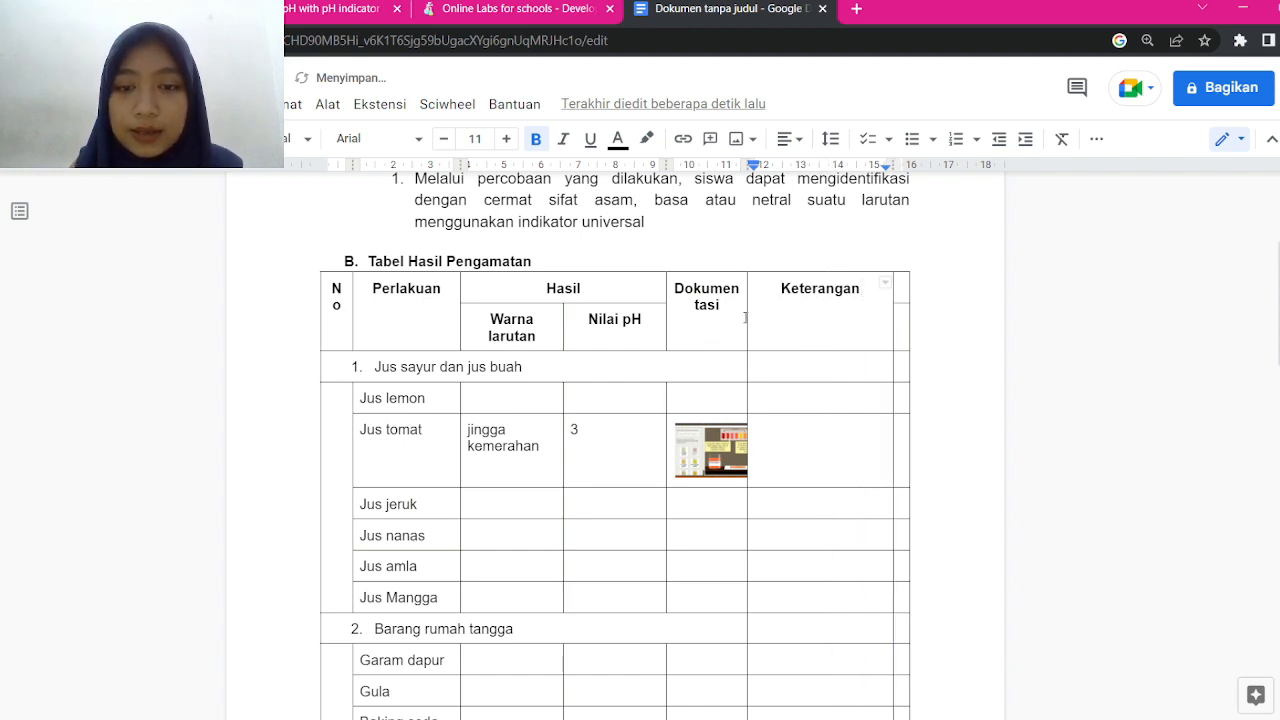
left_click_drag(746, 317, 814, 314)
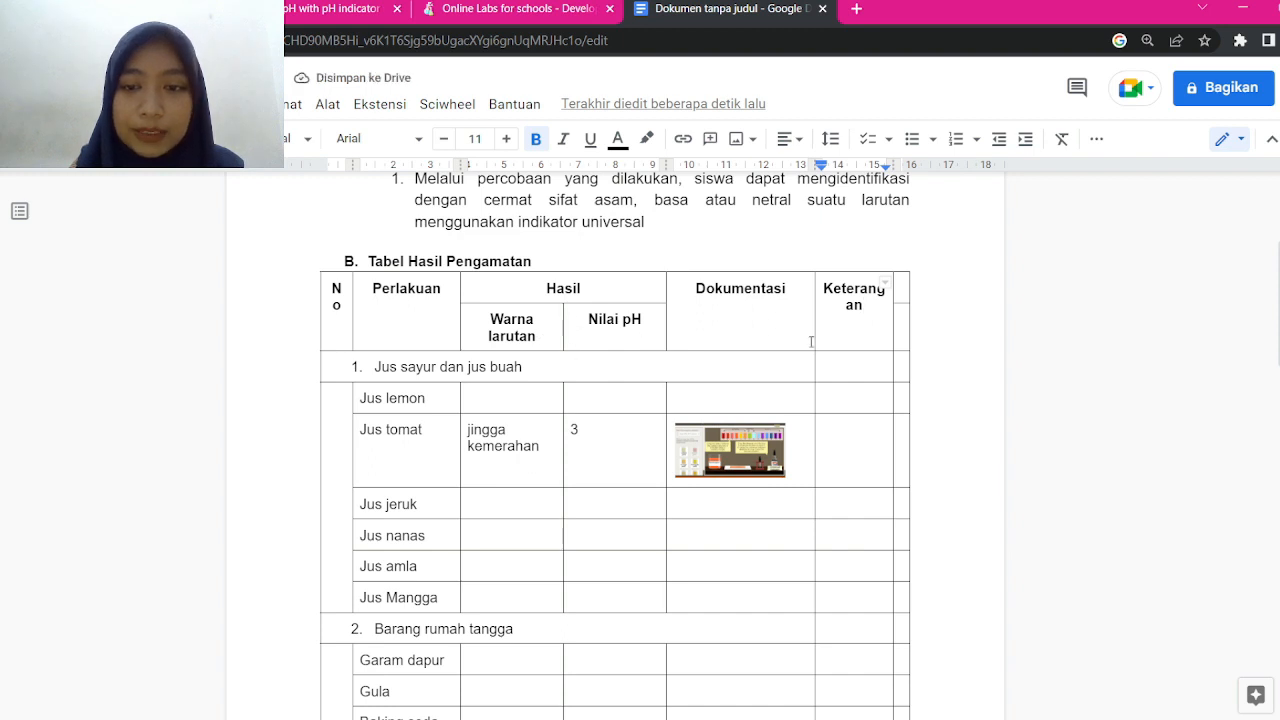
left_click_drag(891, 303, 904, 588)
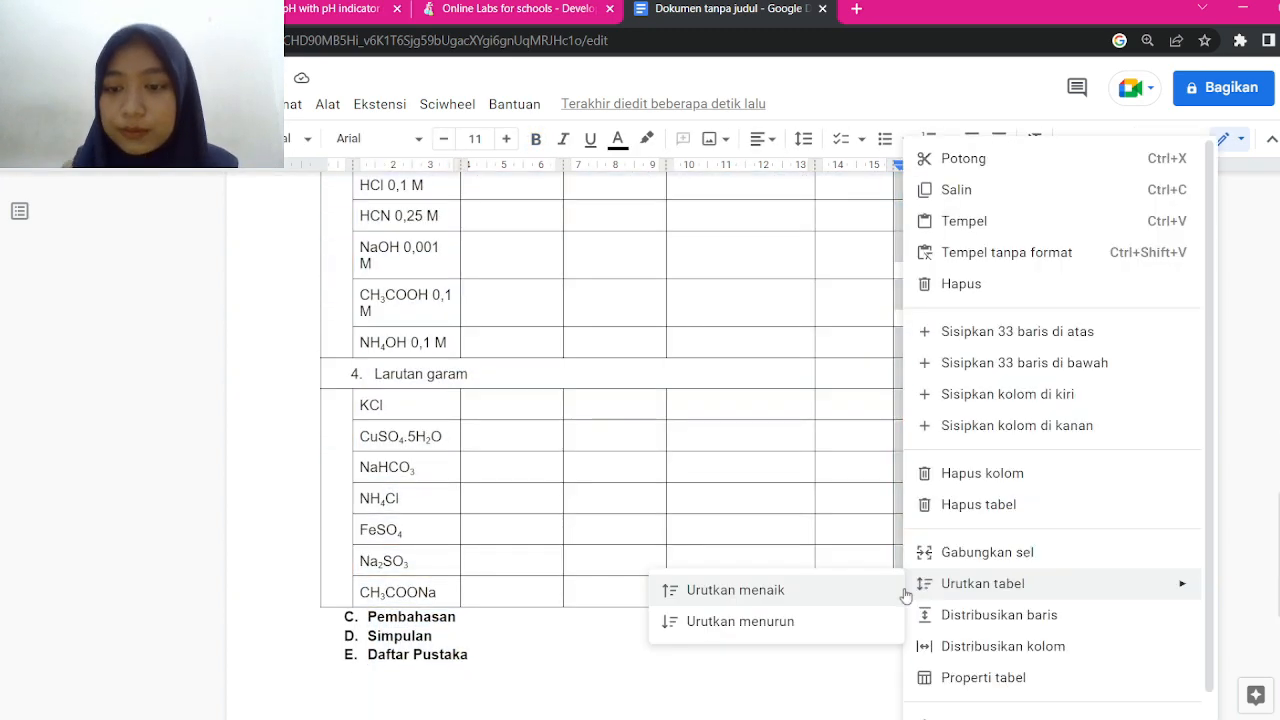
right_click(904, 588)
mouse_move(906, 584)
left_click(982, 473)
scroll(982, 473, "up", 2)
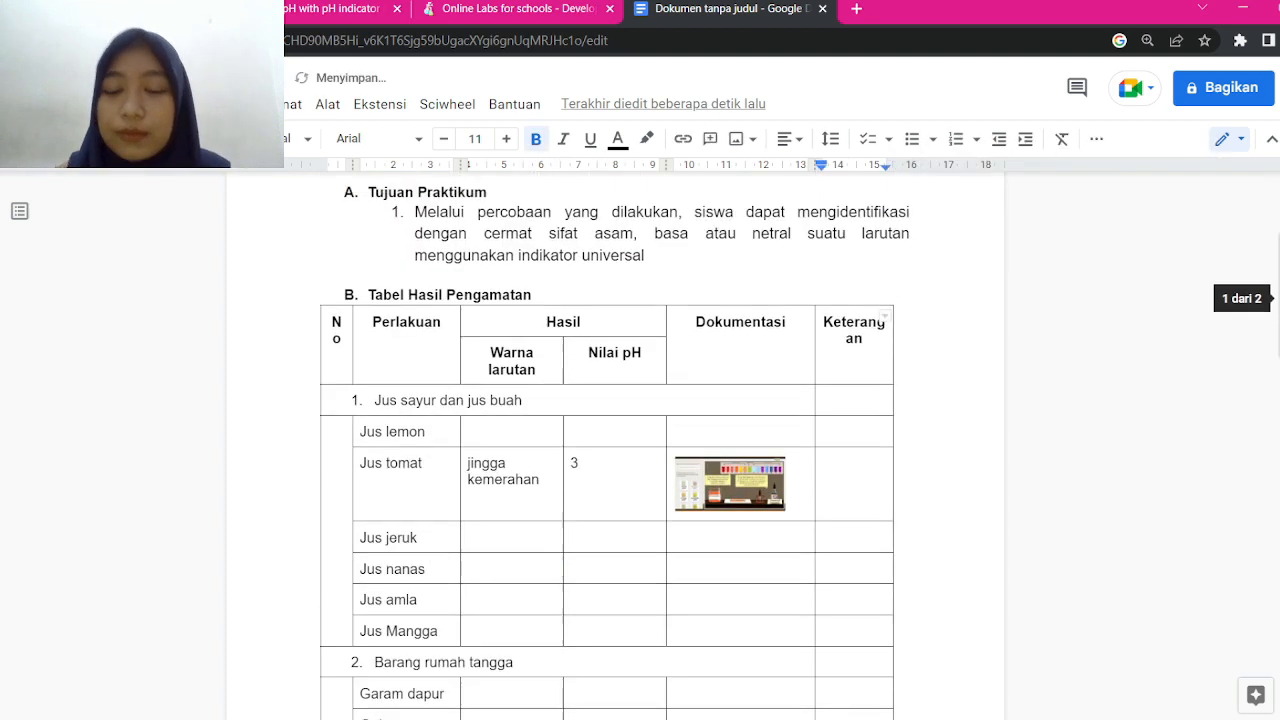
scroll(982, 473, "down", 3)
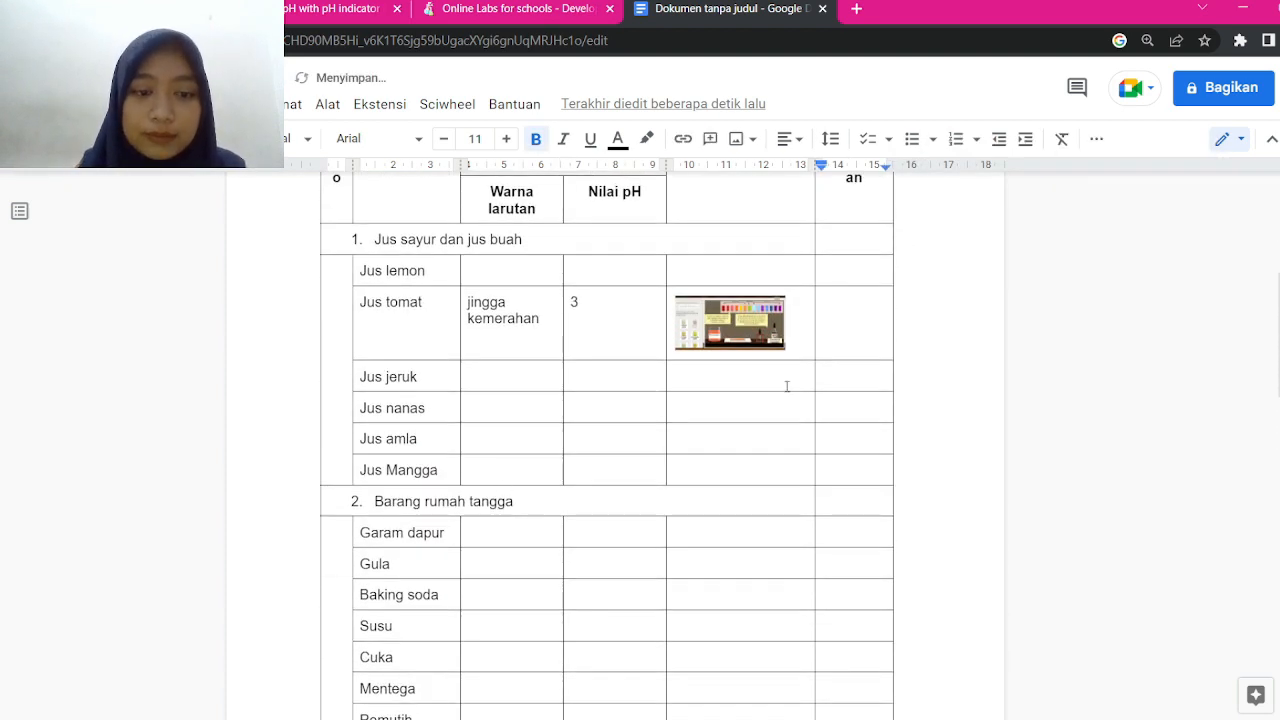
left_click_drag(892, 205, 960, 205)
Begin typing the 'Asam' remark in Jus tomat's Keterangan cell
scroll(958, 205, "up", 2)
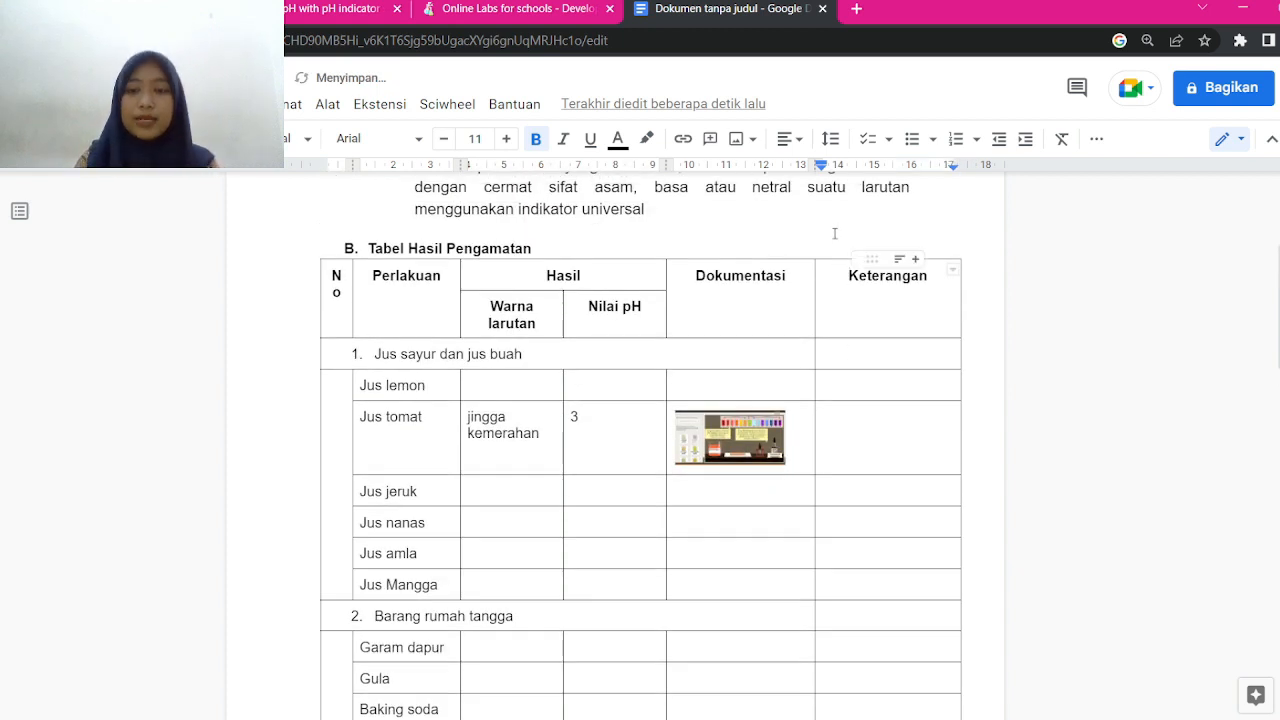
left_click(867, 435)
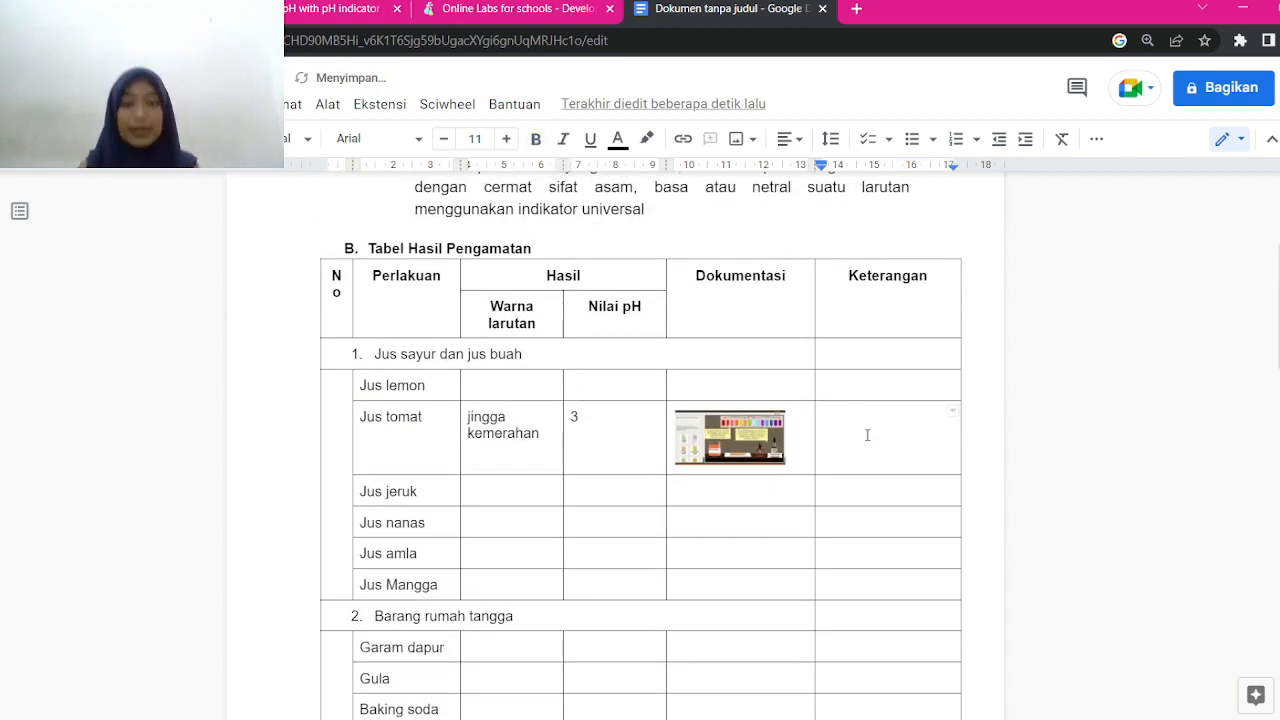
type("Asam")
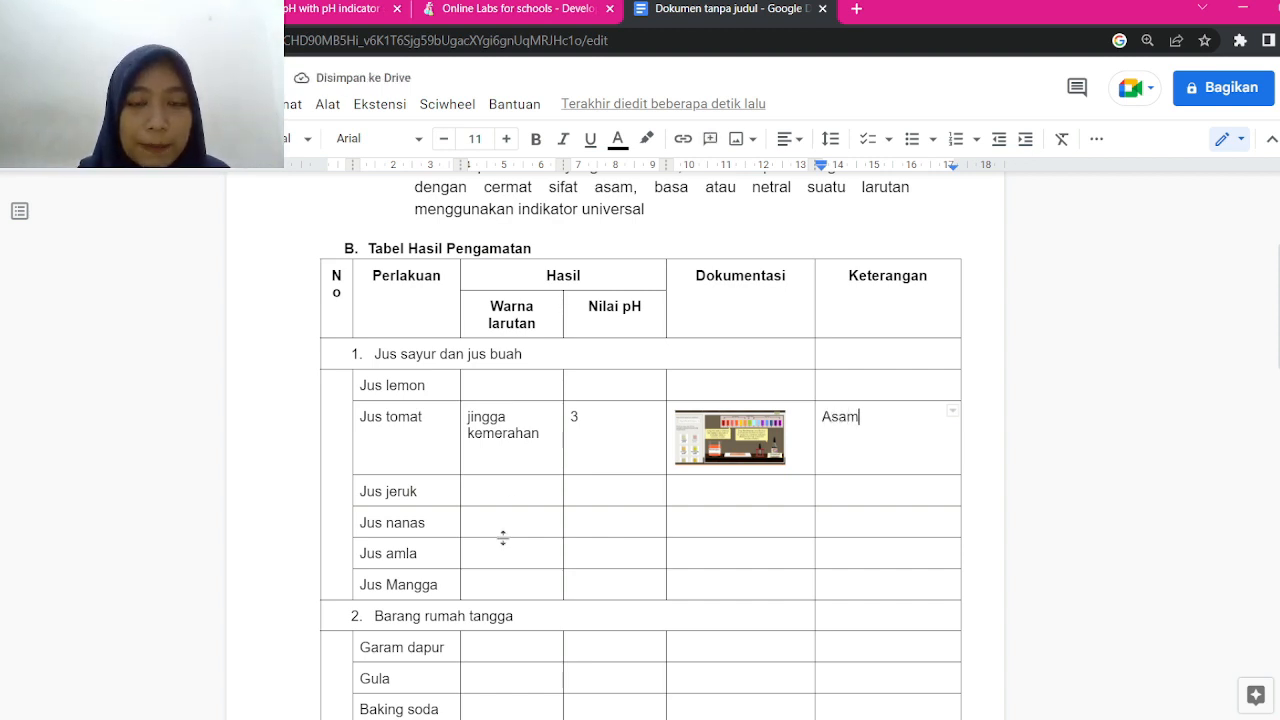
In the simulator, clear the bench and place an Amla juice beaker, then return to Docs
left_click(340, 9)
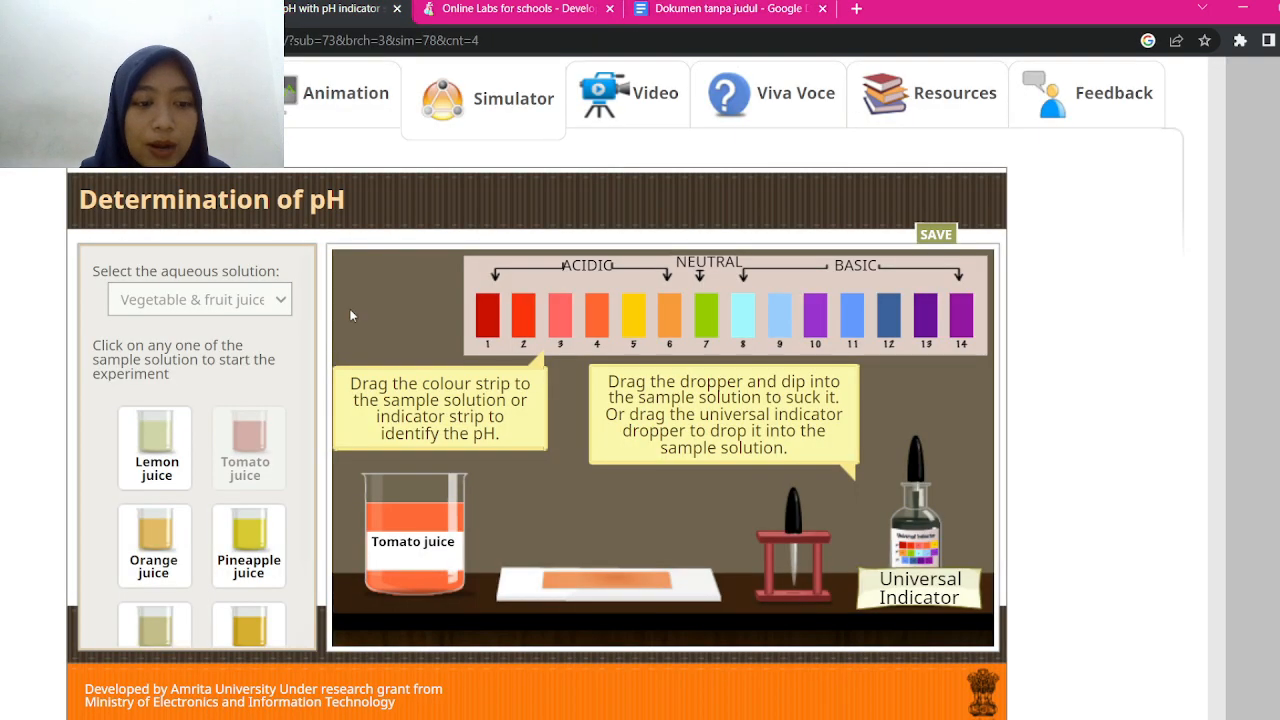
scroll(303, 480, "down", 2)
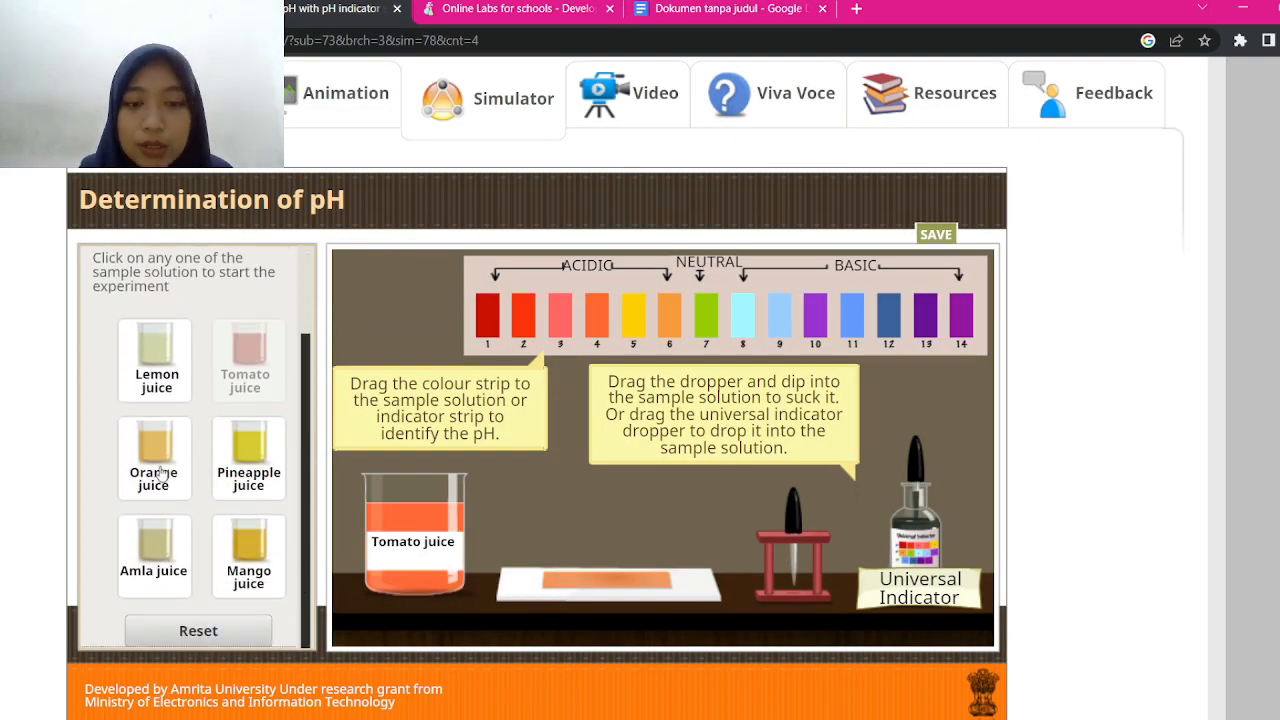
left_click(233, 641)
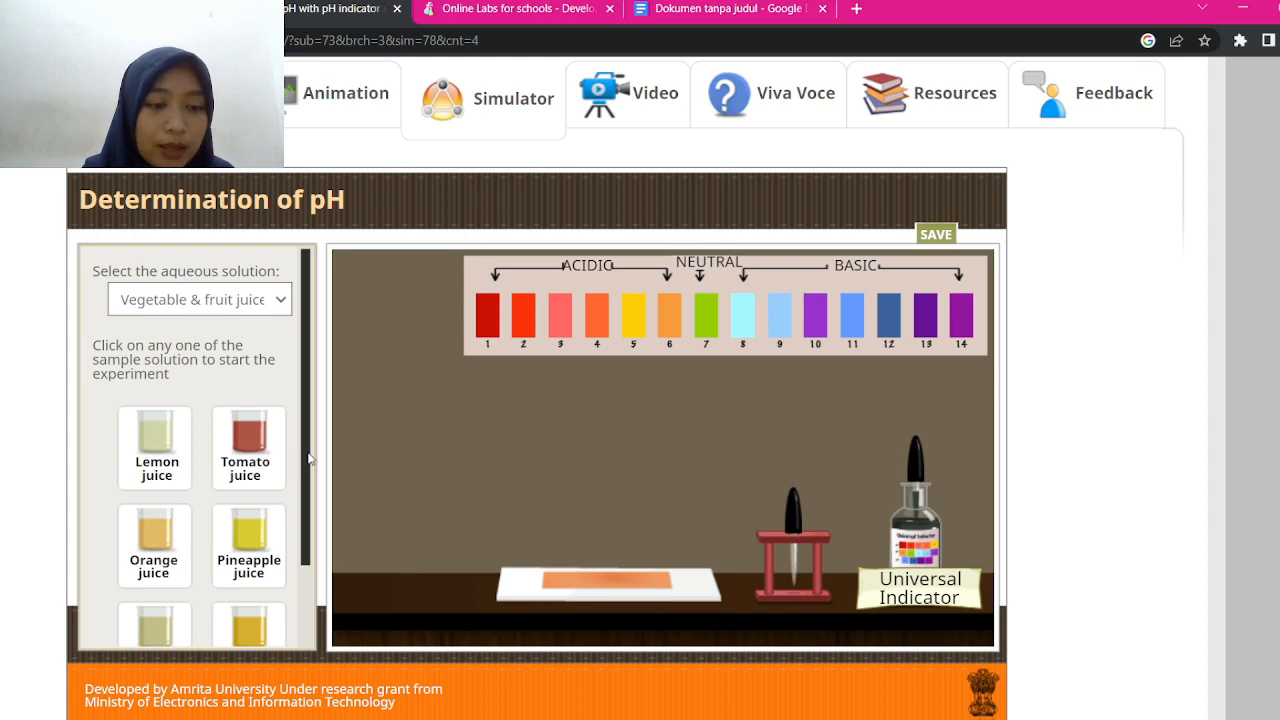
left_click_drag(311, 459, 316, 572)
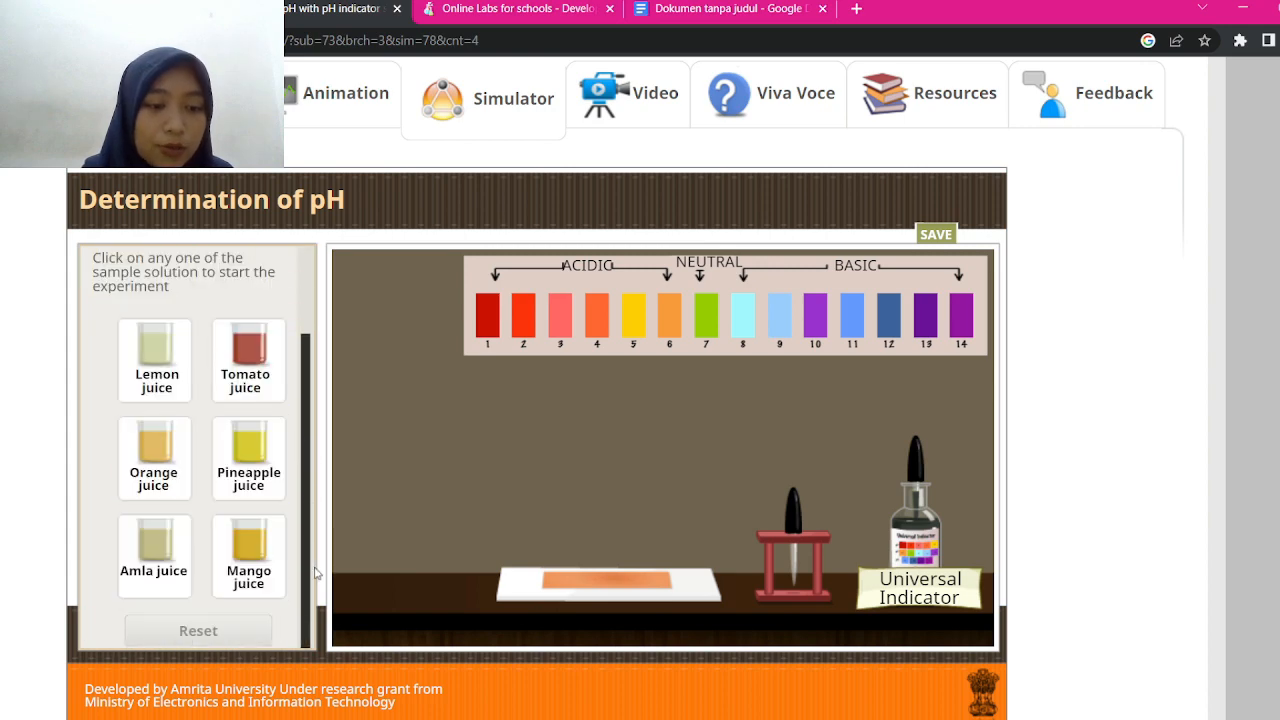
left_click(172, 560)
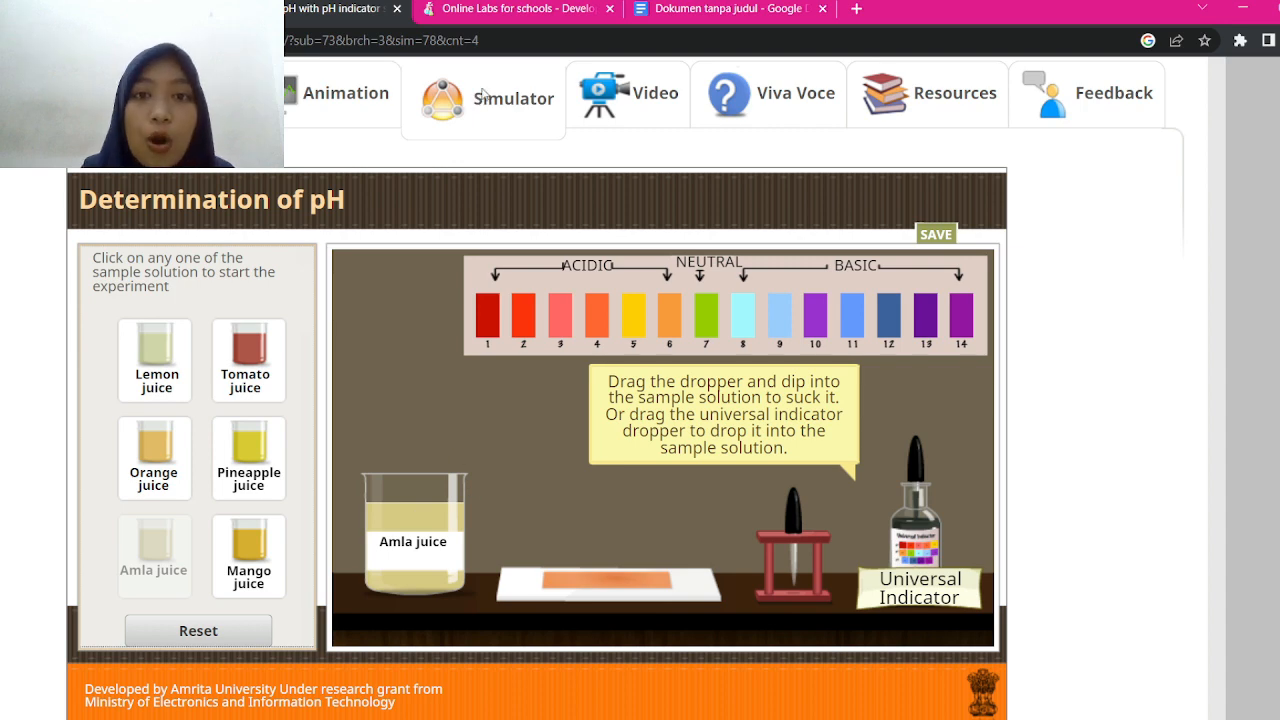
left_click(688, 10)
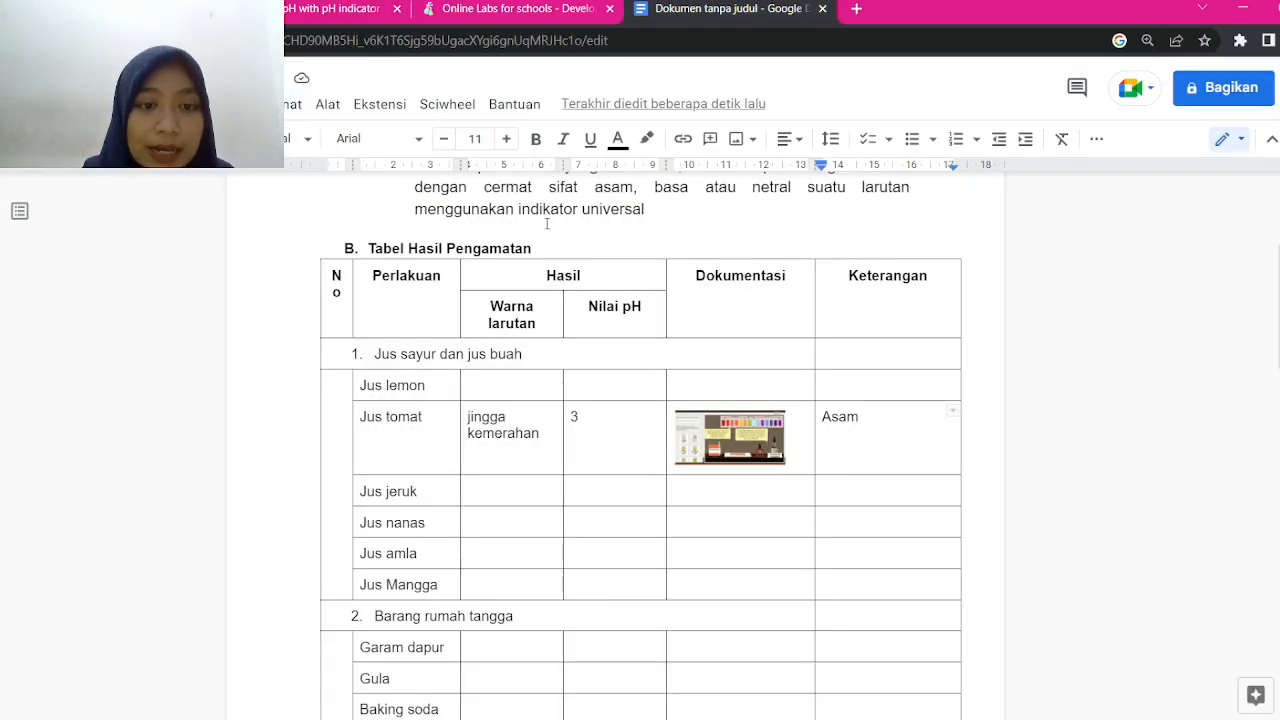
Rename the header to 'Warna larutan awal' and insert two columns to its right
left_click(539, 323)
type("awal")
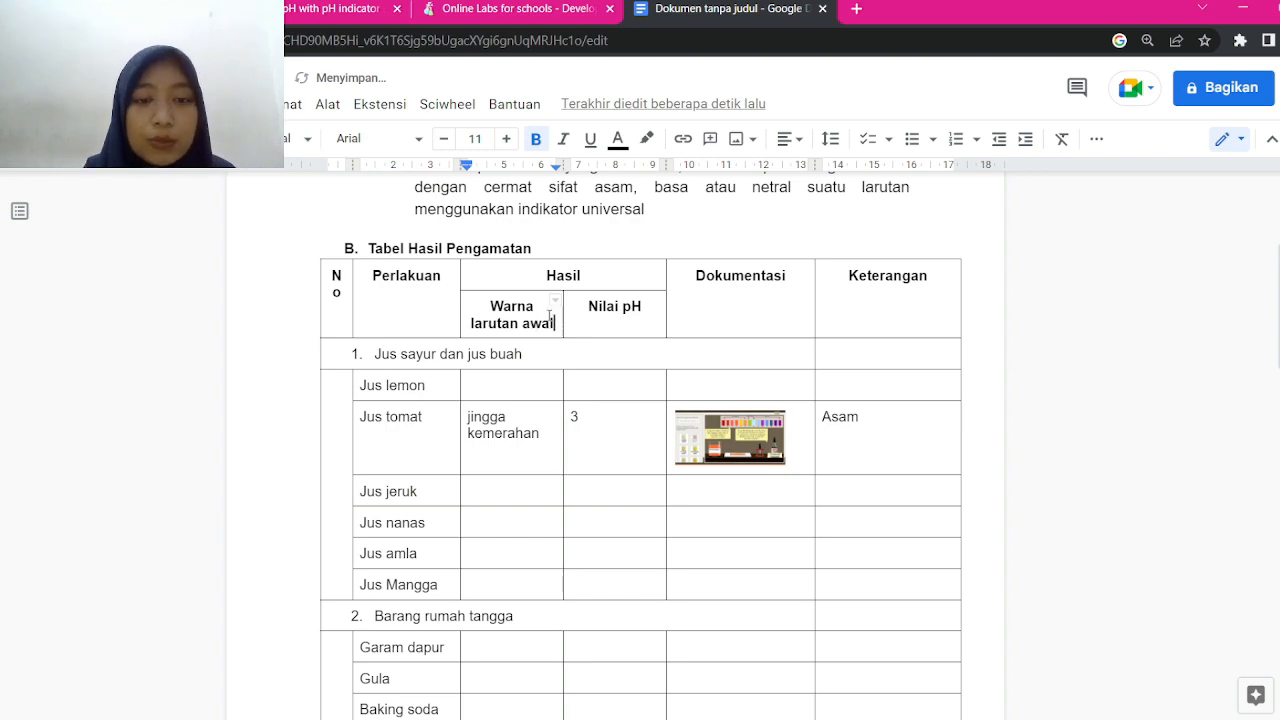
left_click_drag(549, 316, 523, 609)
right_click(523, 615)
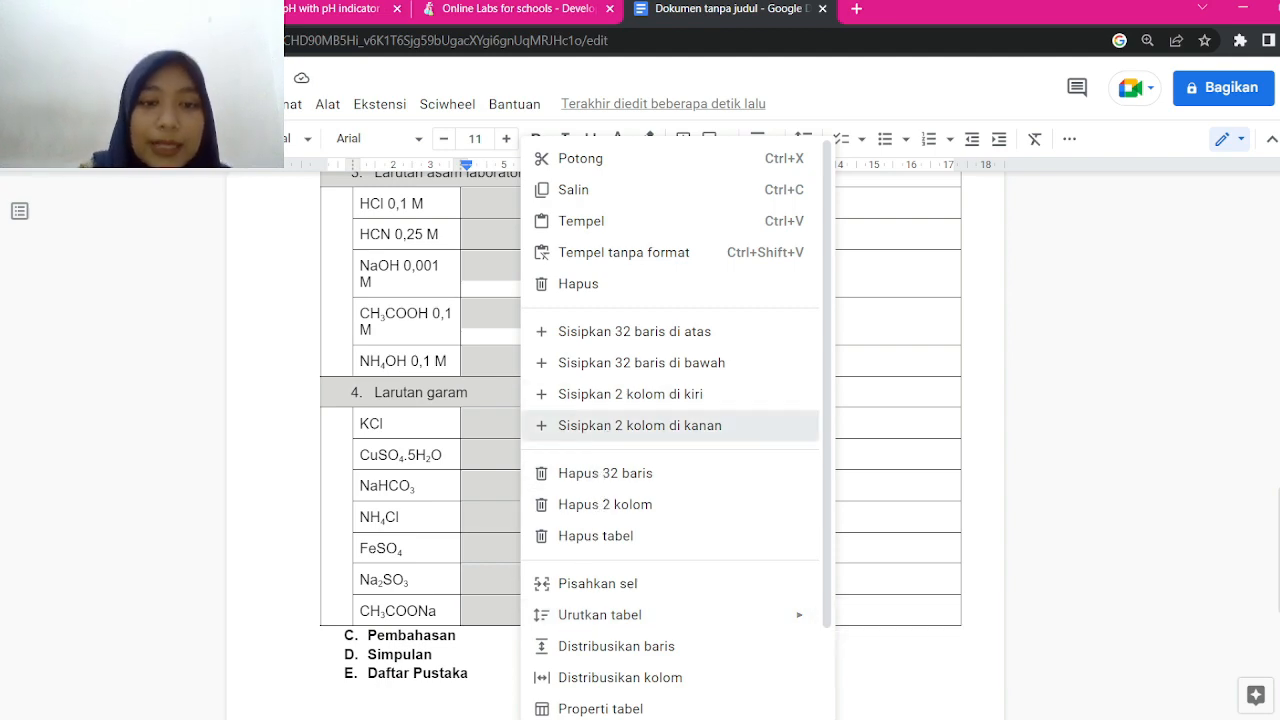
left_click(640, 425)
scroll(640, 450, "up", 15)
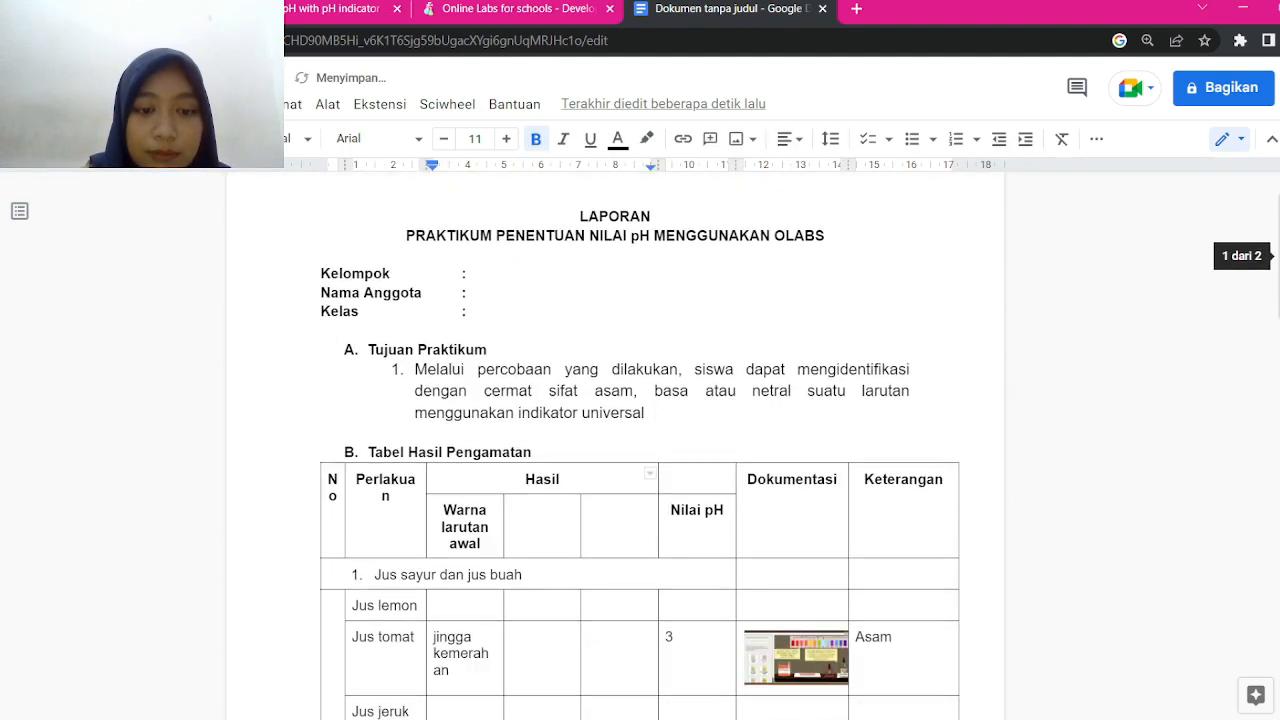
scroll(640, 450, "down", 1)
Head the first new column 'Warna setelah diberikan perlakuan'
left_click(542, 493)
type("Wara")
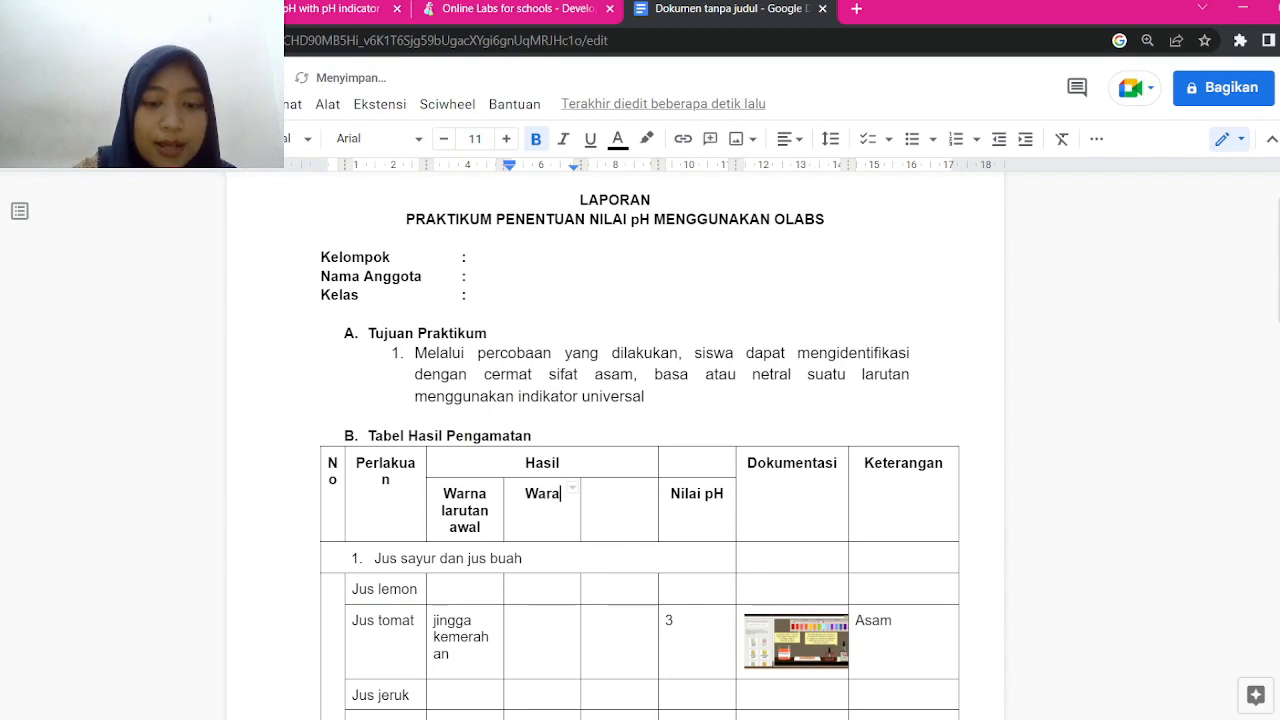
key("BackSpace")
type("na setelah")
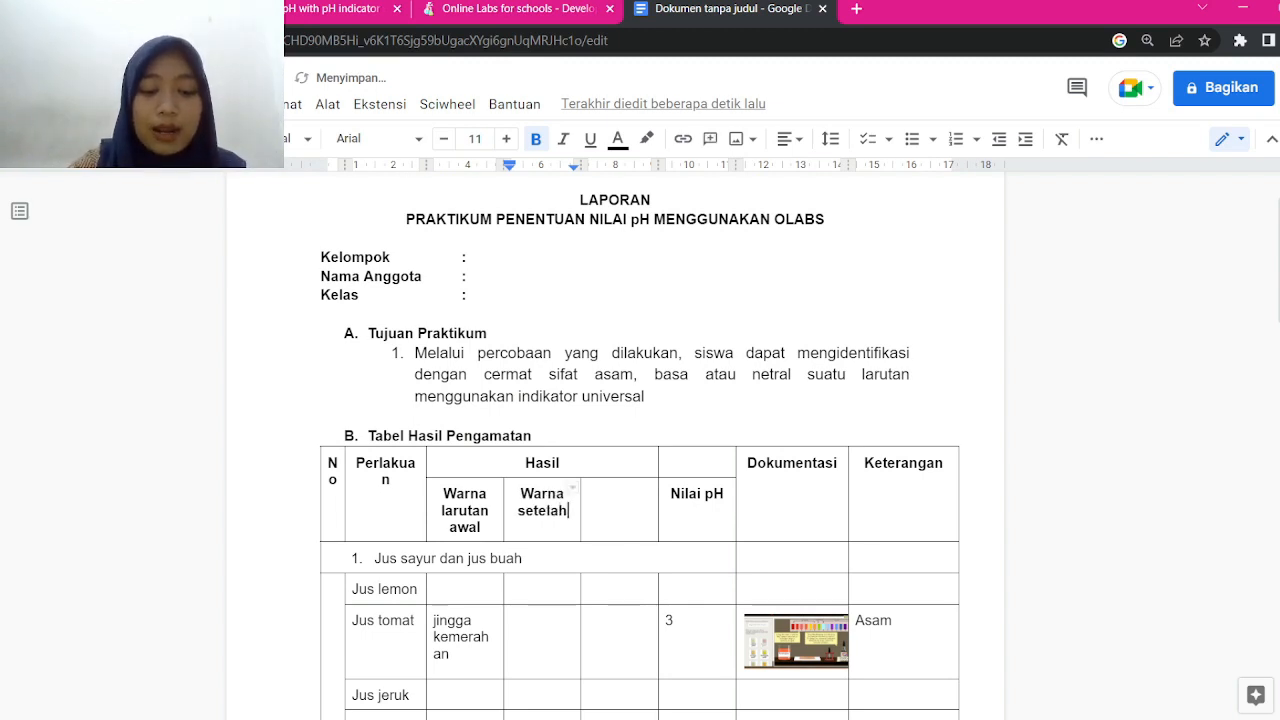
type(" diberi")
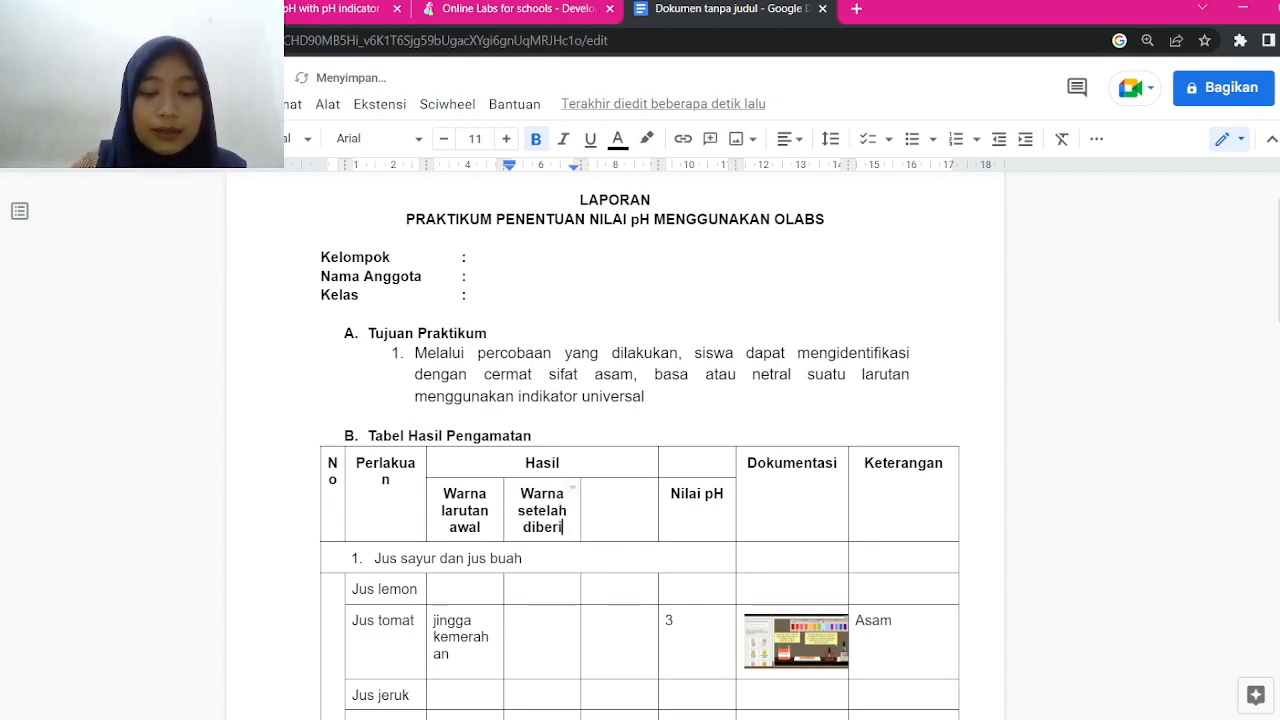
type("kan perlakyan")
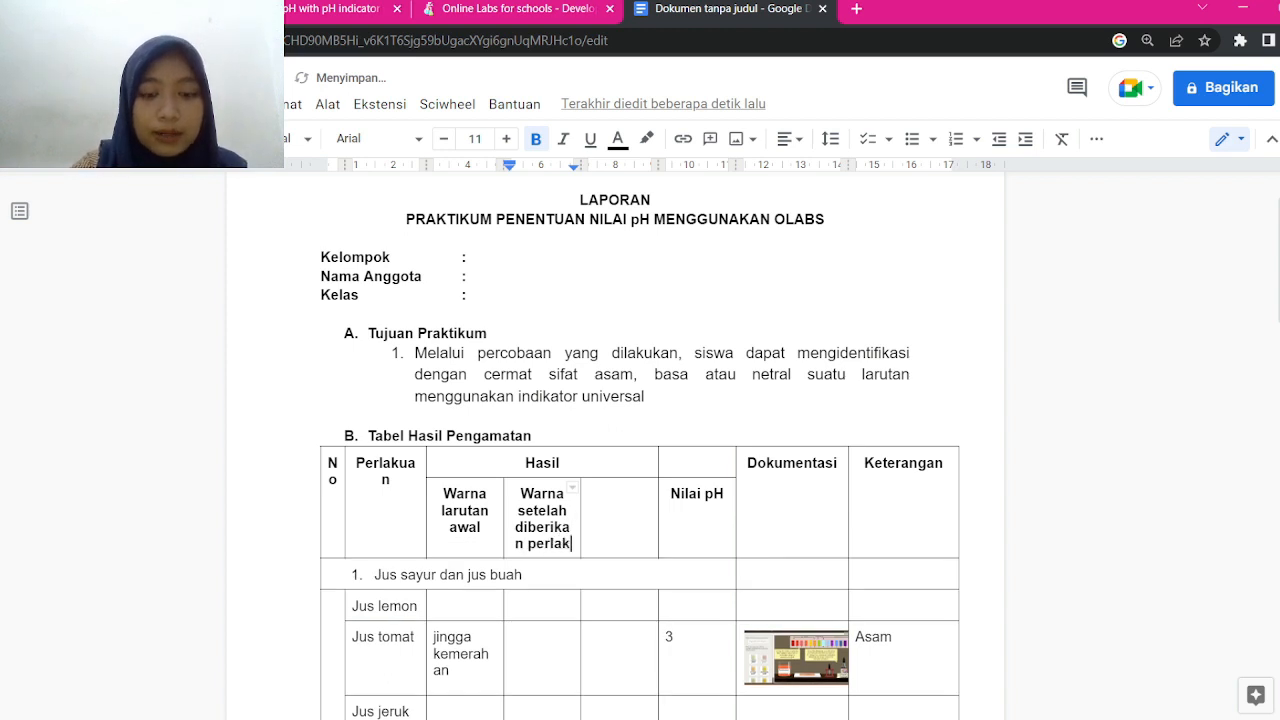
key("BackSpace")
key("BackSpace")
type("uan")
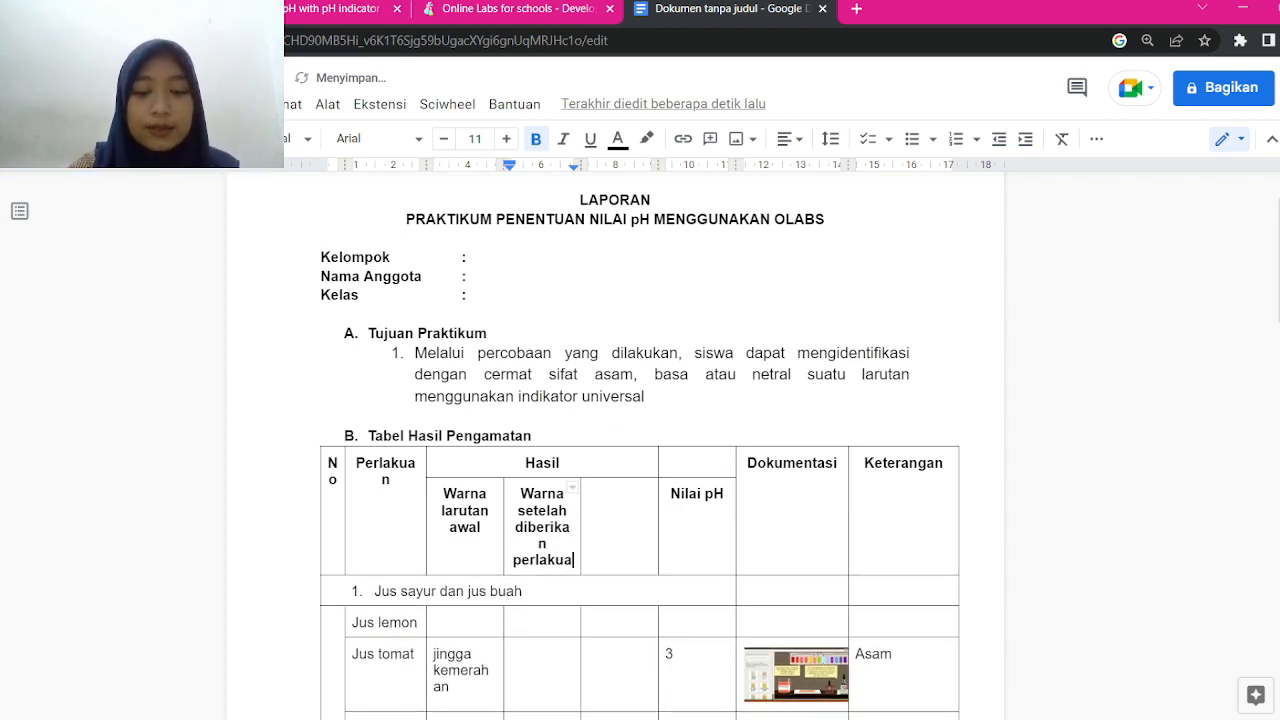
Select the other empty new column and bring up its table options
left_click(617, 517)
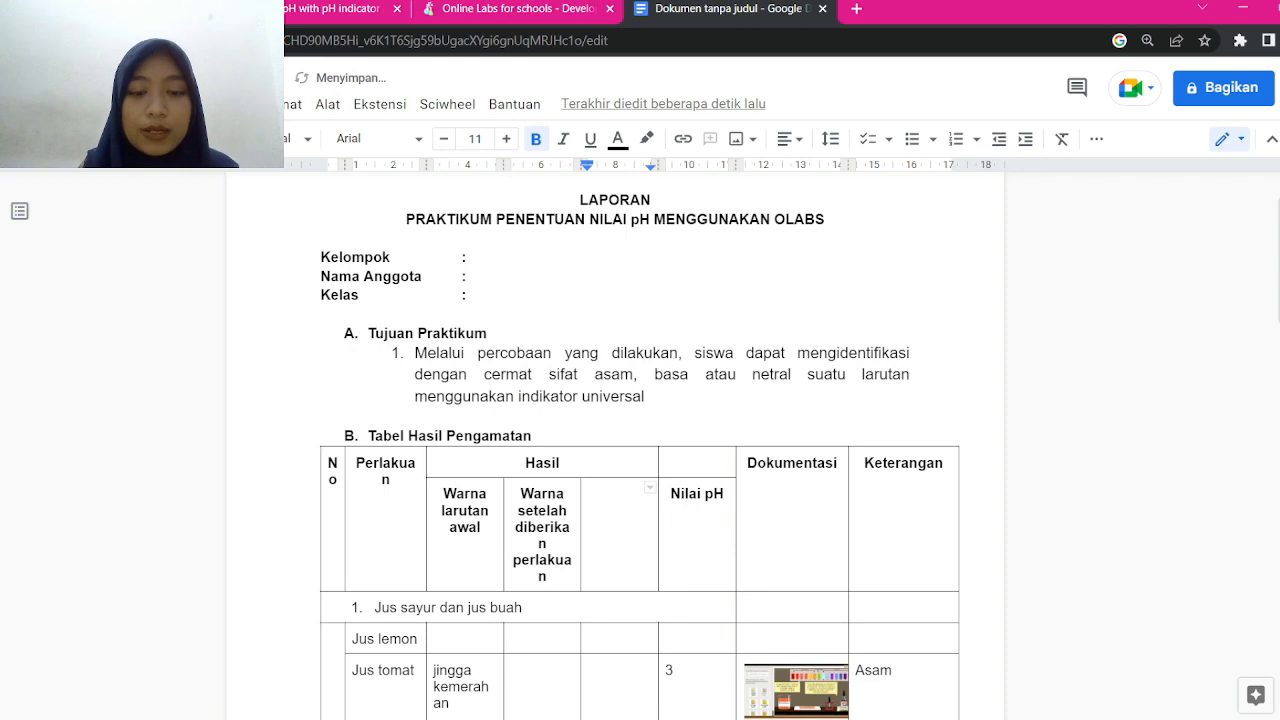
left_click_drag(617, 491, 621, 630)
right_click(621, 632)
mouse_move(622, 628)
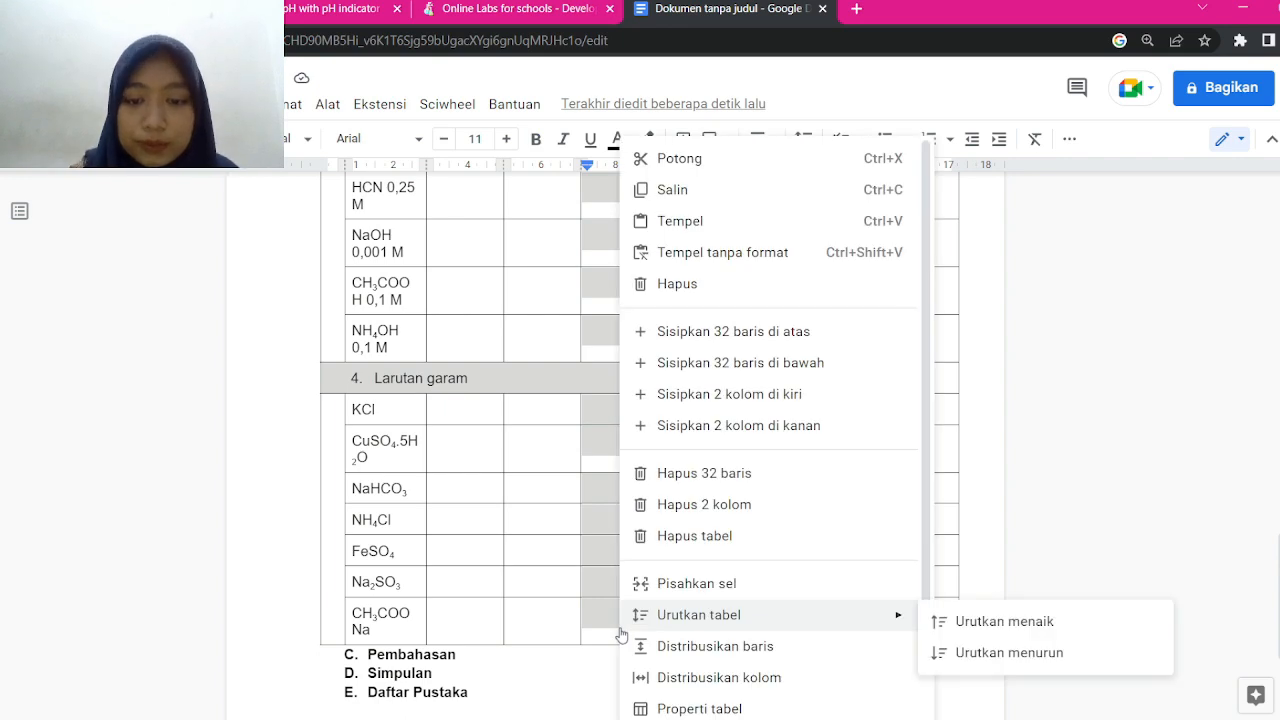
scroll(622, 628, "up", 15)
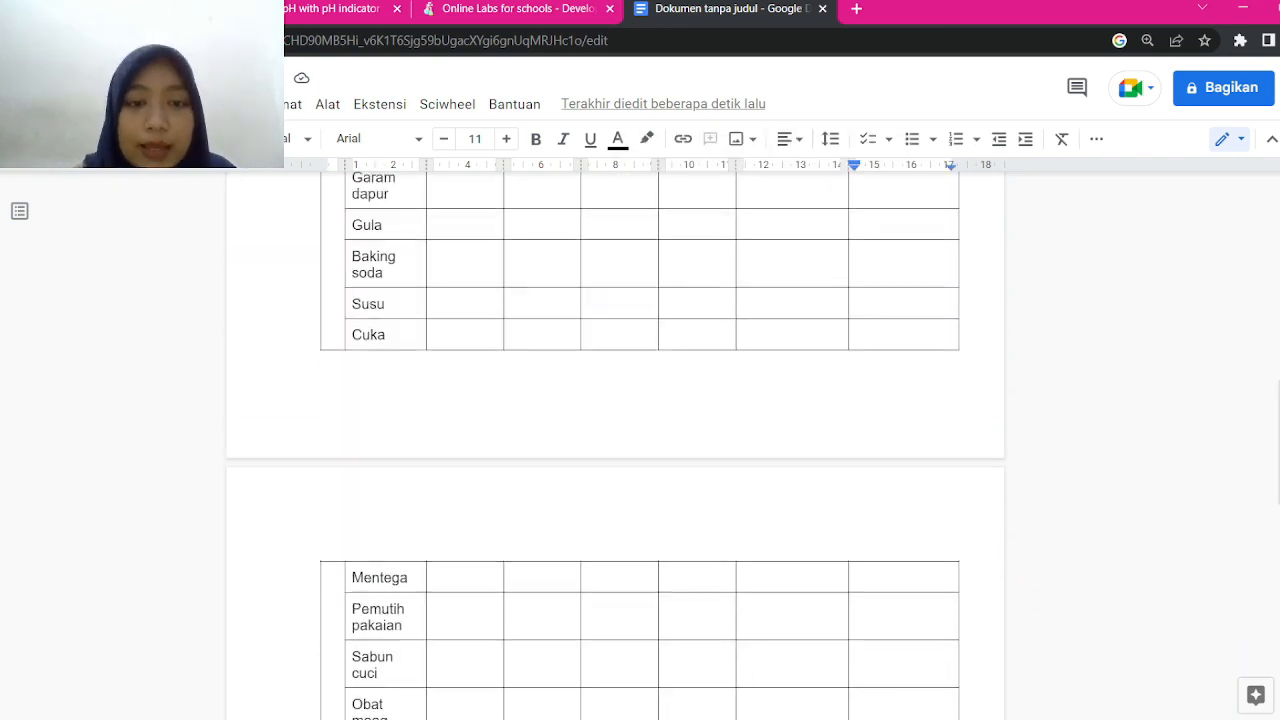
Enter 'hijau muda' in Jus amla's initial colour cell
left_click(464, 557)
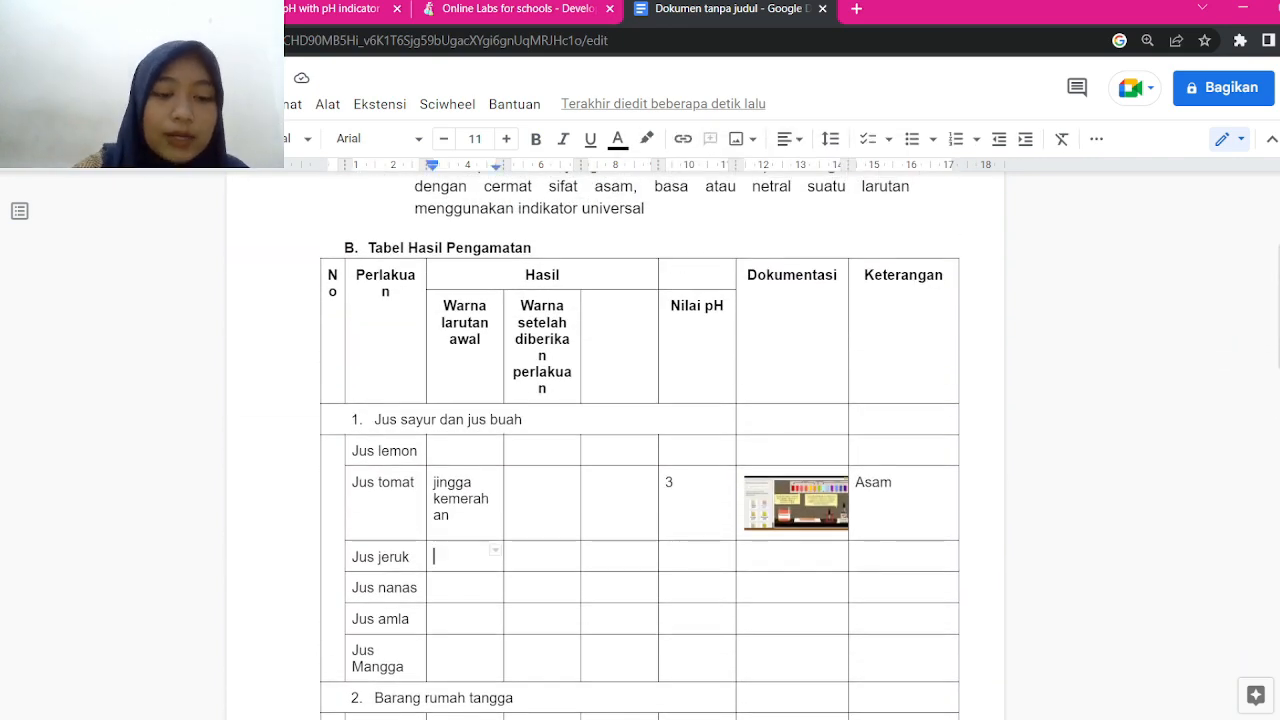
left_click(464, 588)
left_click(464, 619)
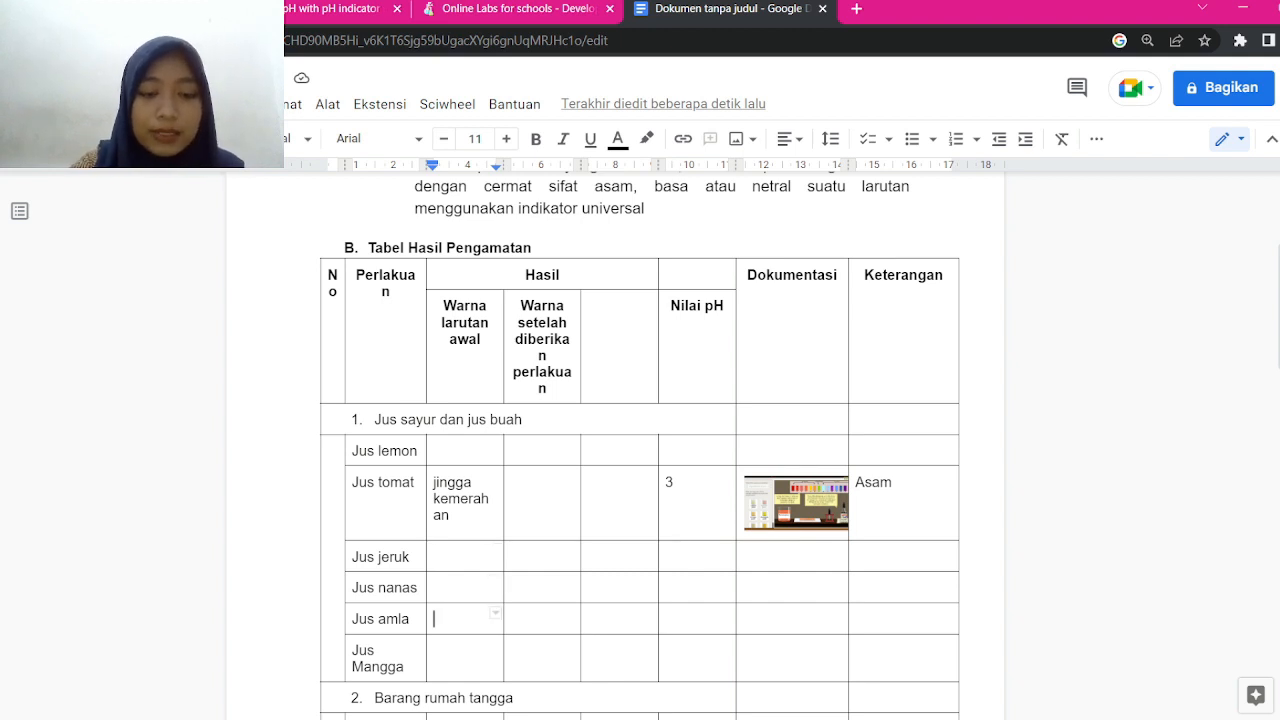
type("hijau muda")
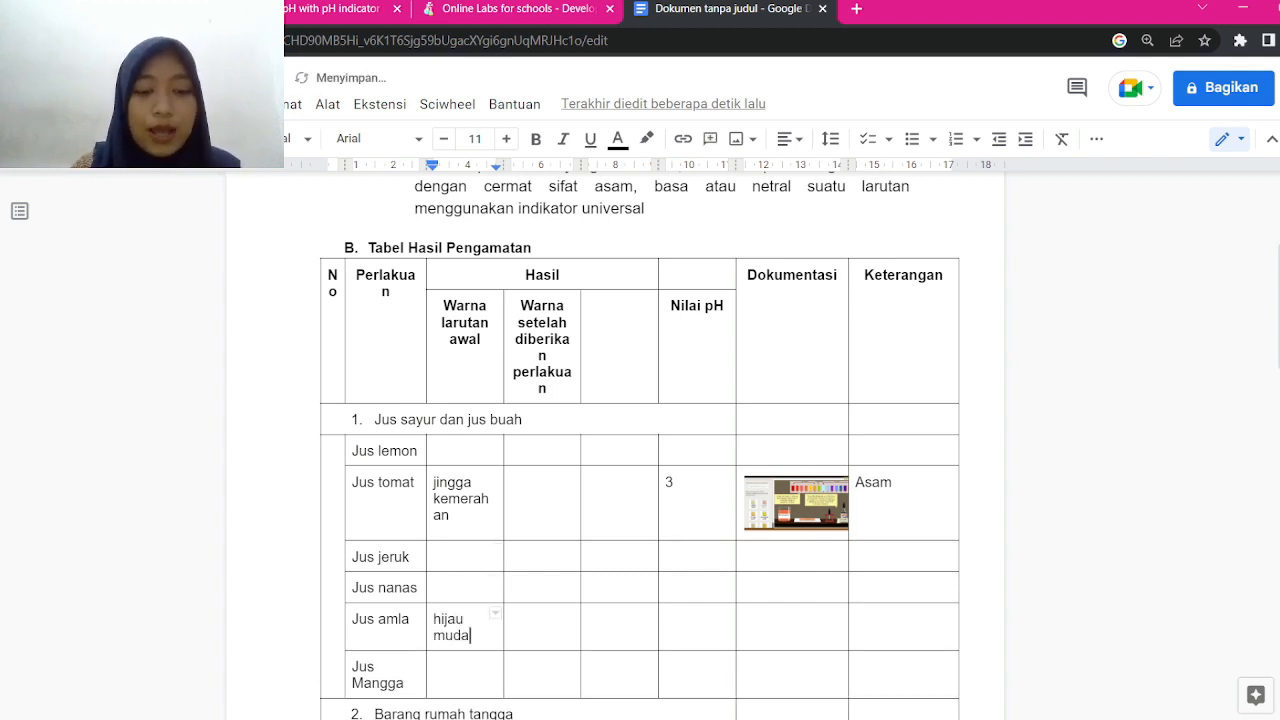
left_click(325, 9)
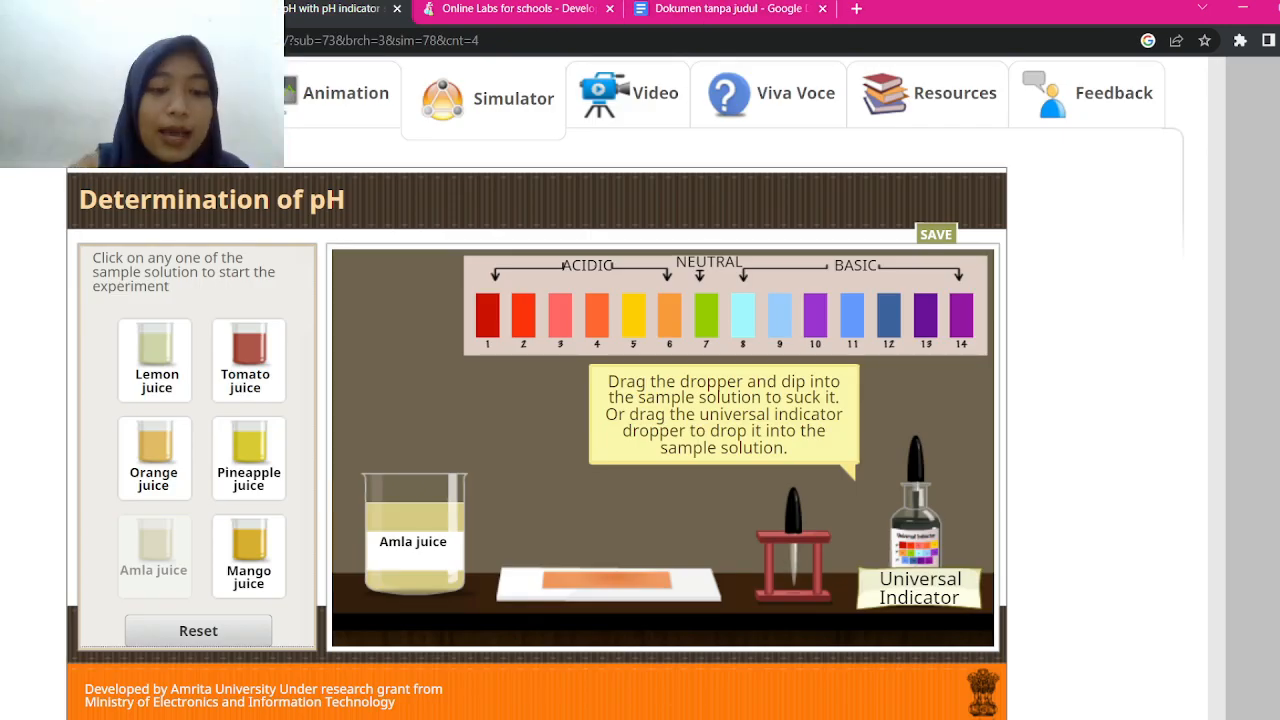
Drop universal indicator into the amla juice and hold pH strip 2 beside it
left_click_drag(920, 465, 435, 376)
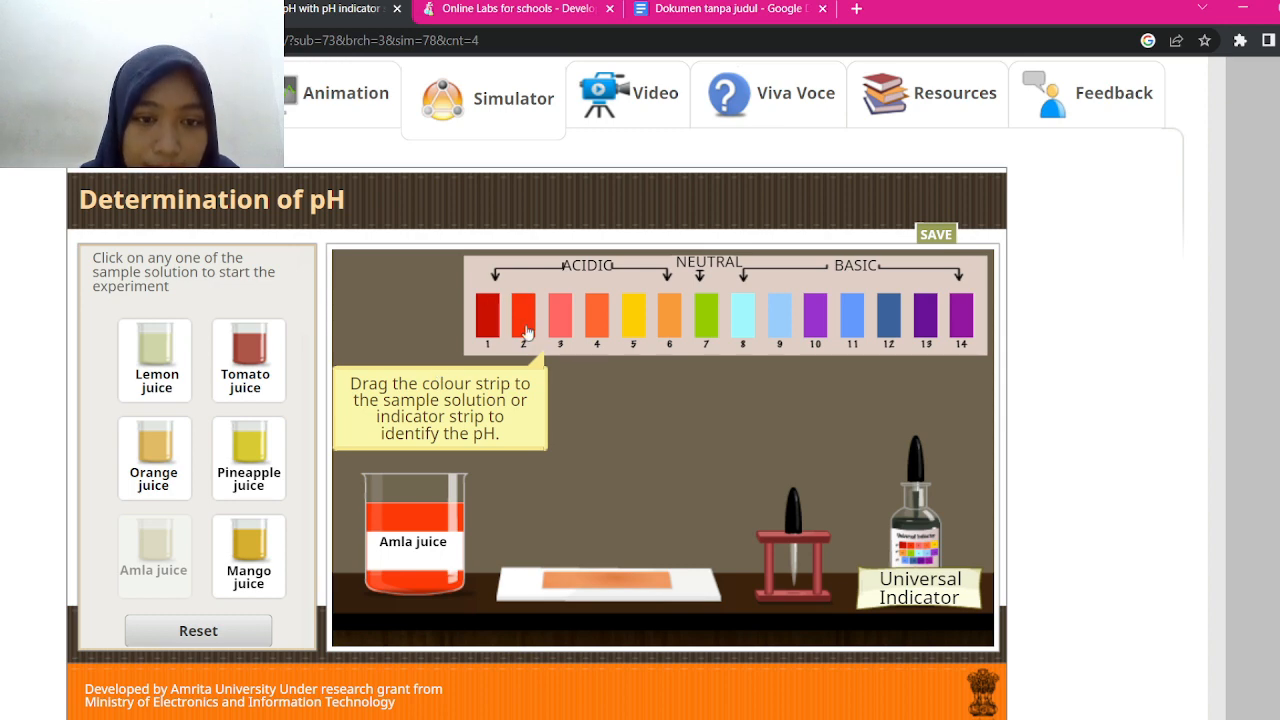
left_click_drag(523, 328, 492, 529)
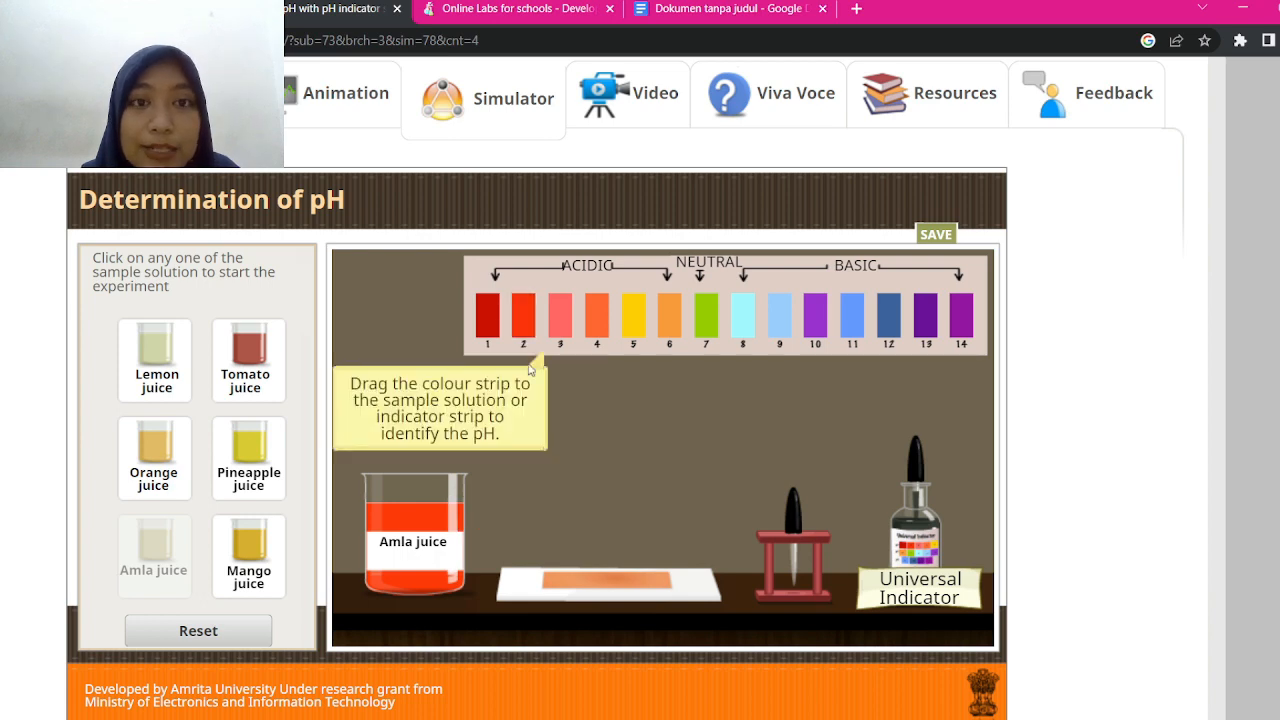
left_click(715, 8)
left_click(557, 621)
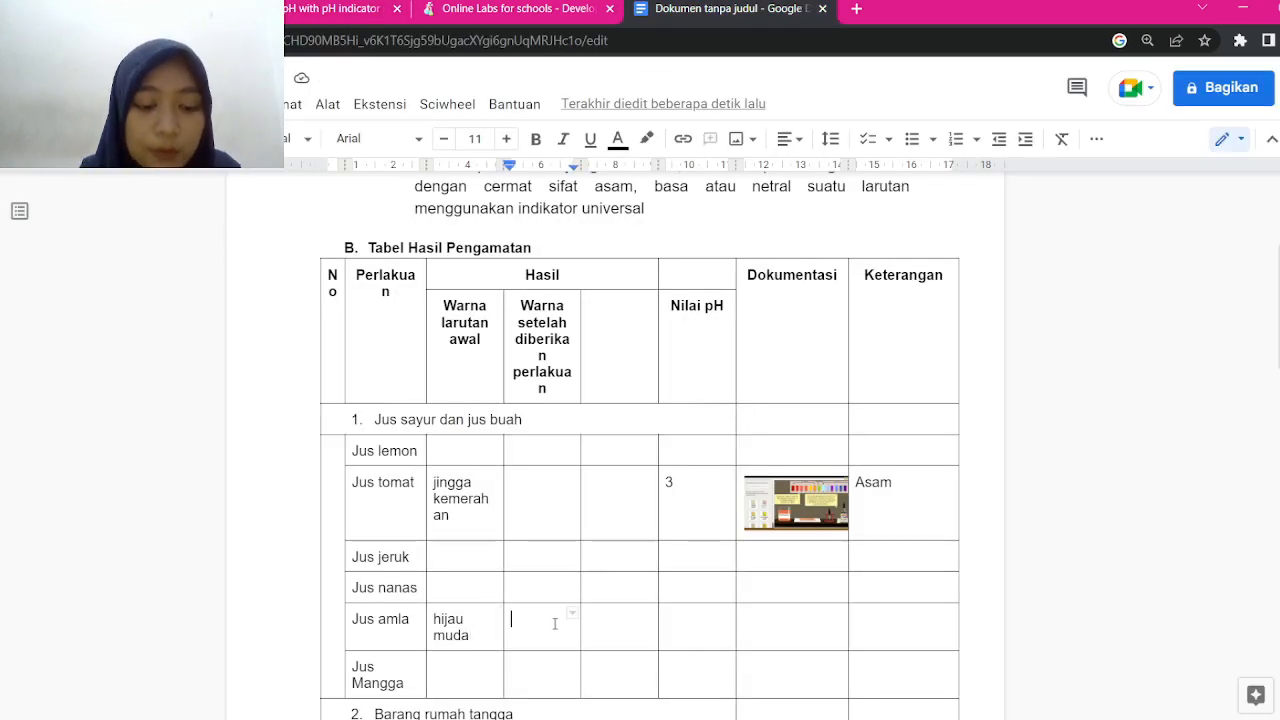
Record 'merah cerah' as Jus amla's treated colour and 2 as its pH
type("merah cerah")
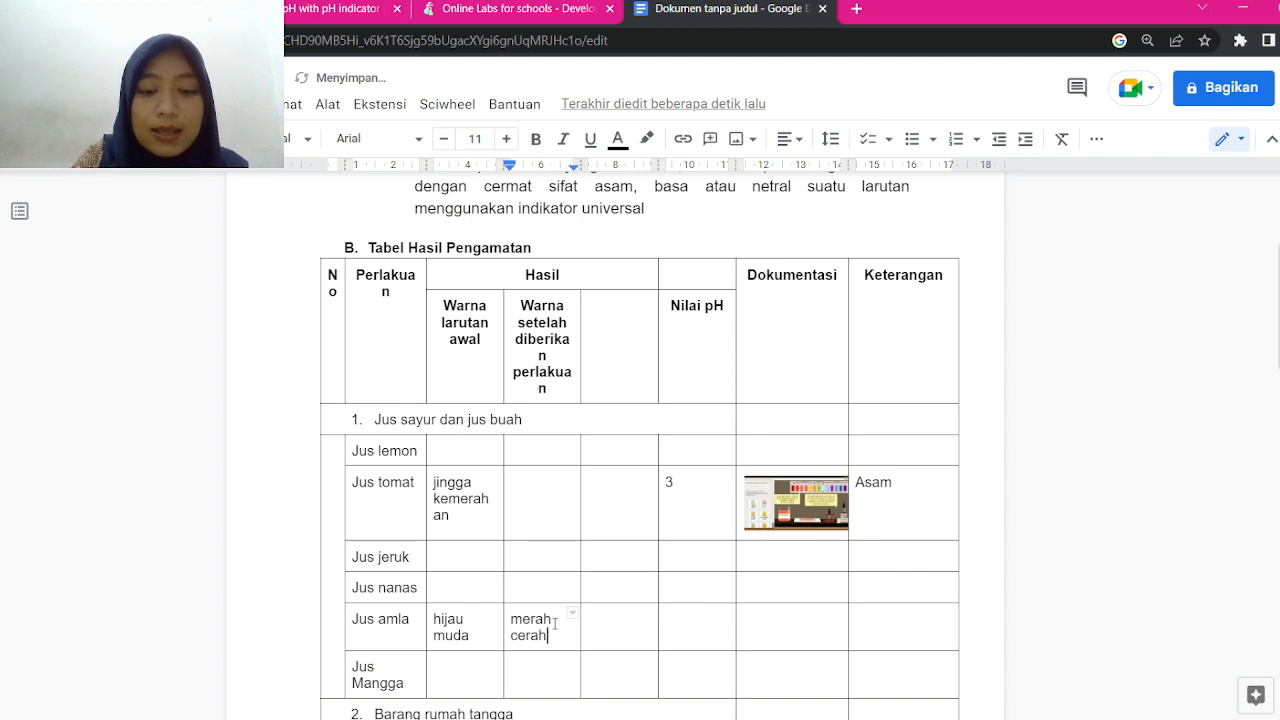
key("Tab")
type("2")
key("Tab")
key("Tab")
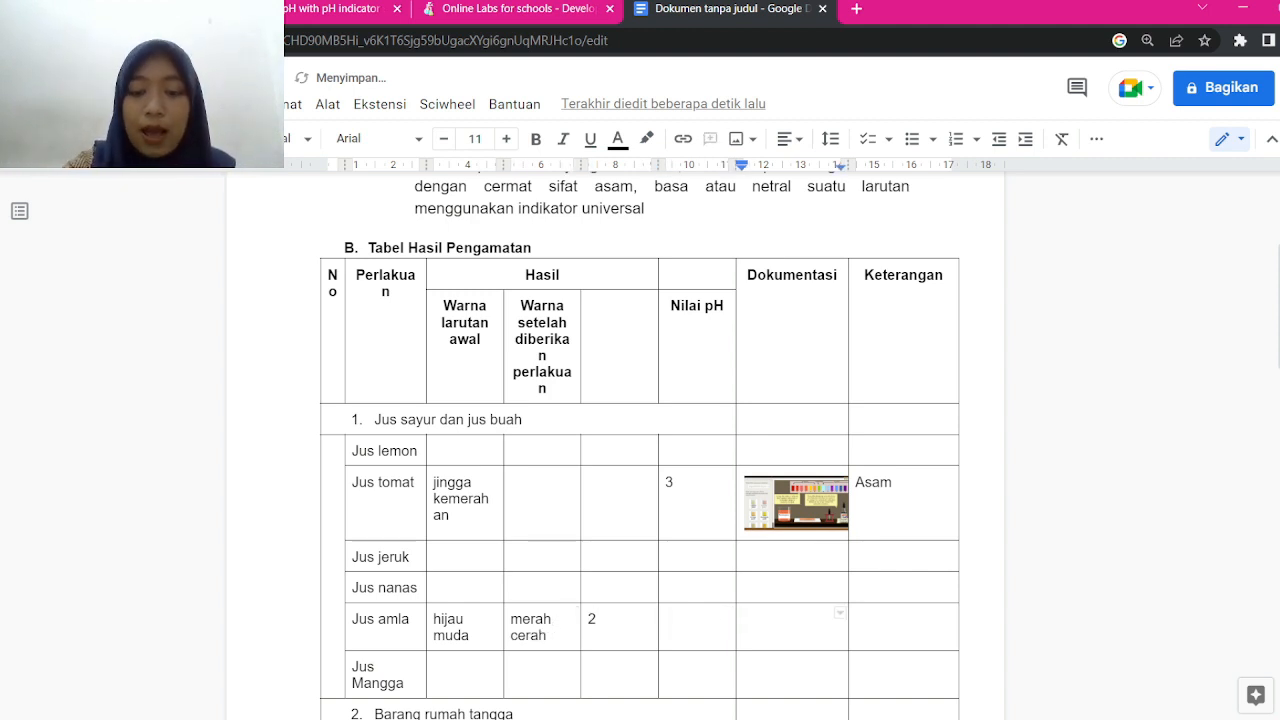
Paste the simulator screenshot into Jus amla's Dokumentasi cell and enter the remark 'Asam'
left_click(270, 9)
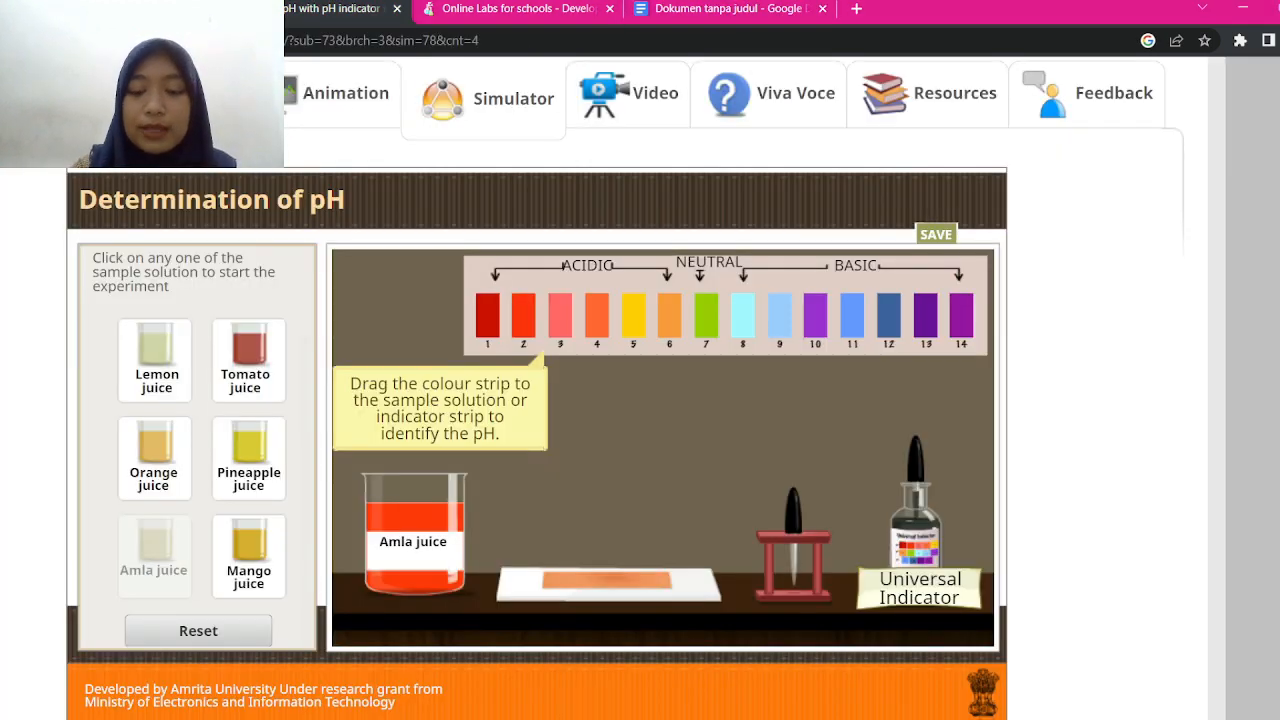
key("ctrl+Tab")
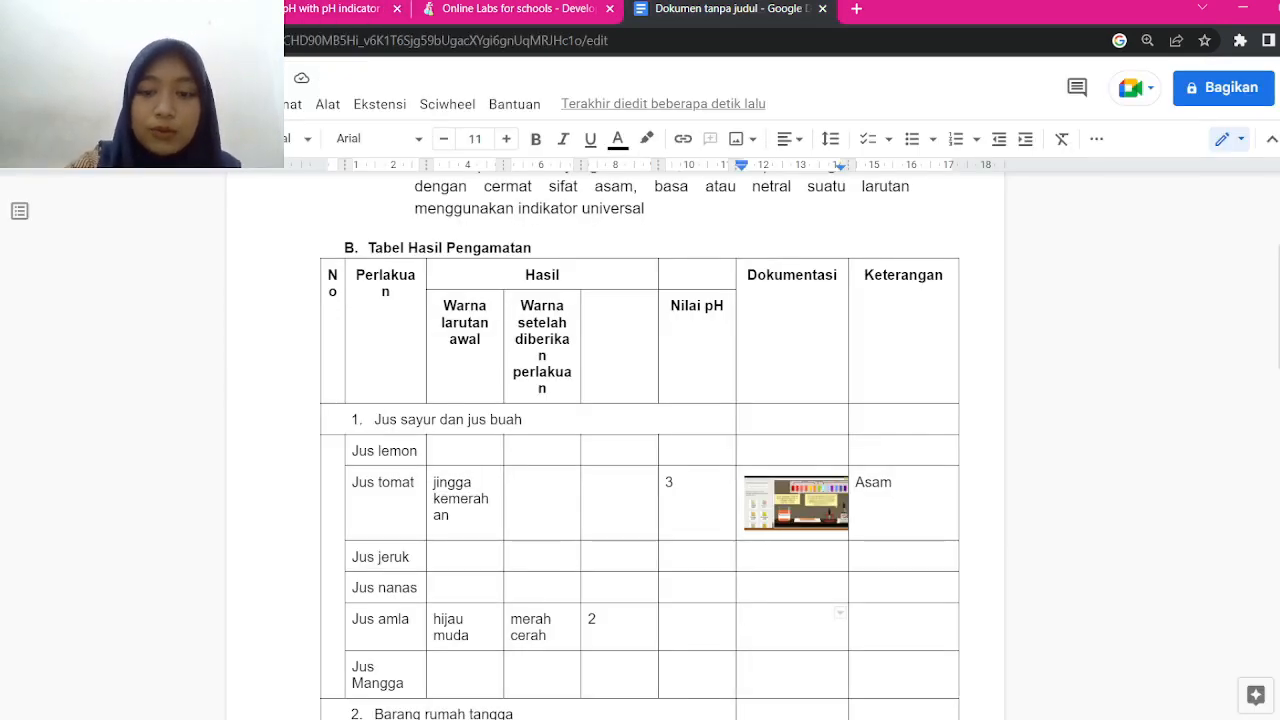
key("ctrl+v")
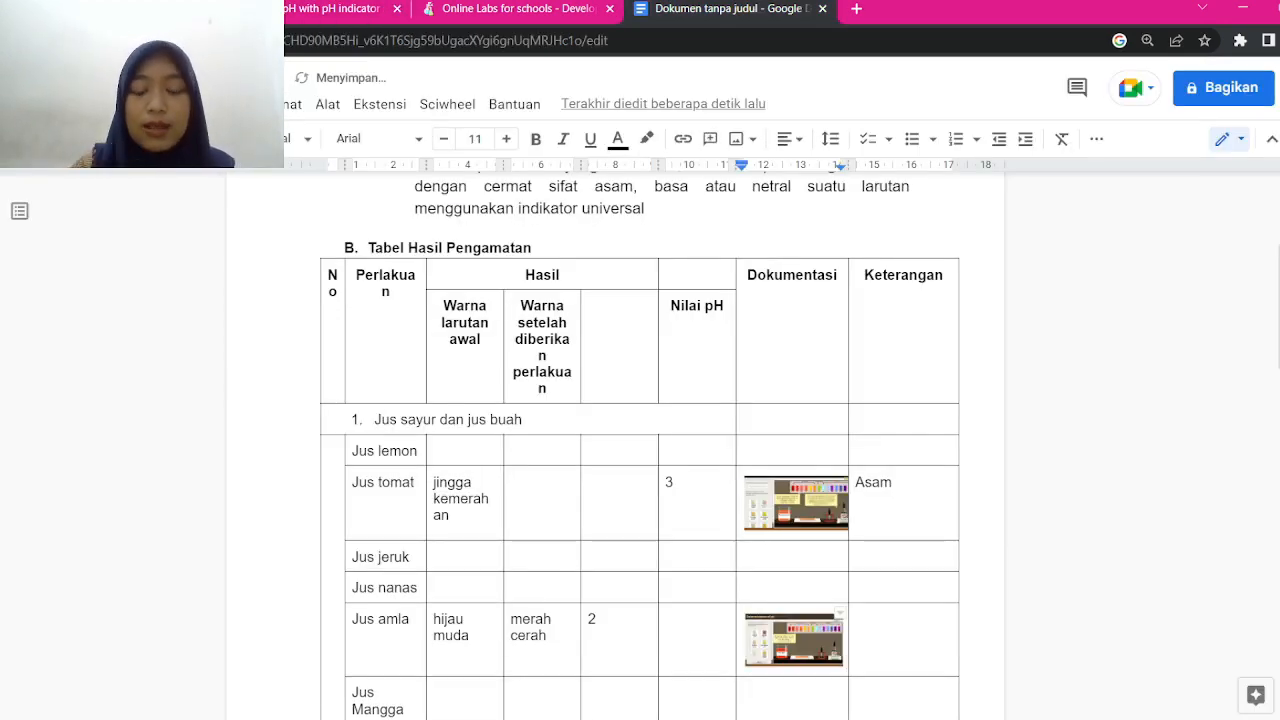
left_click(857, 619)
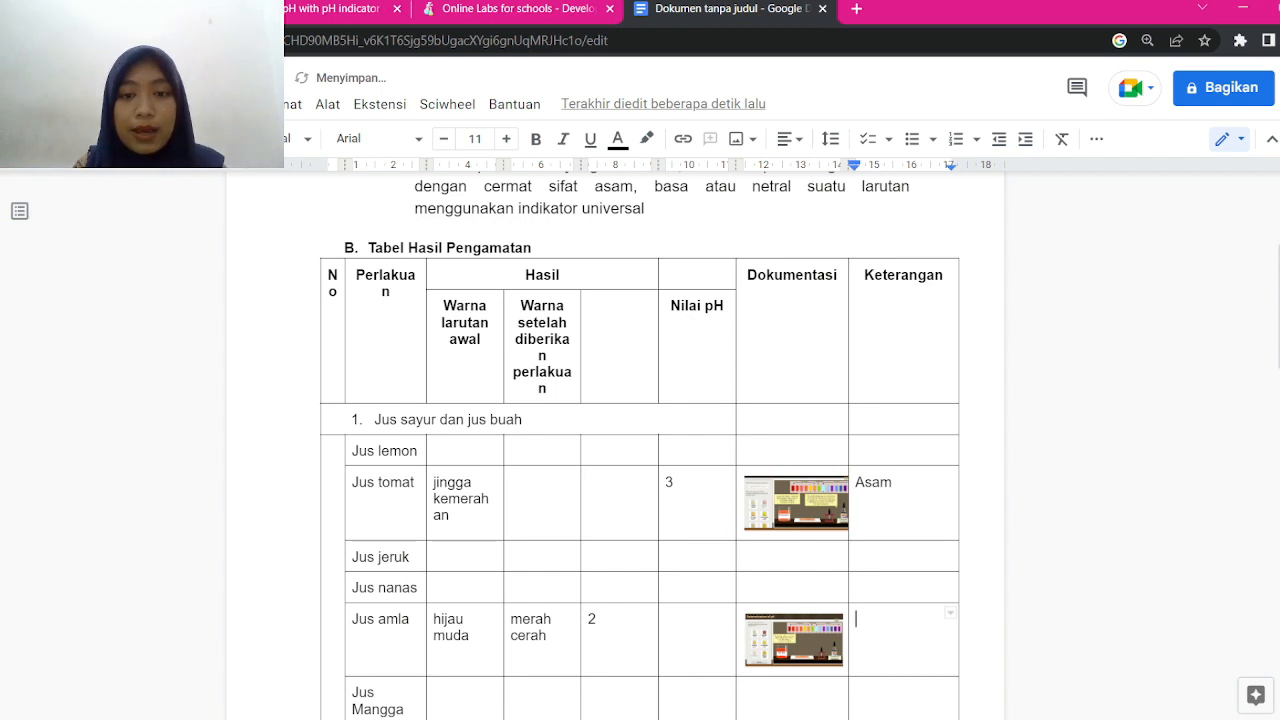
type("Asam")
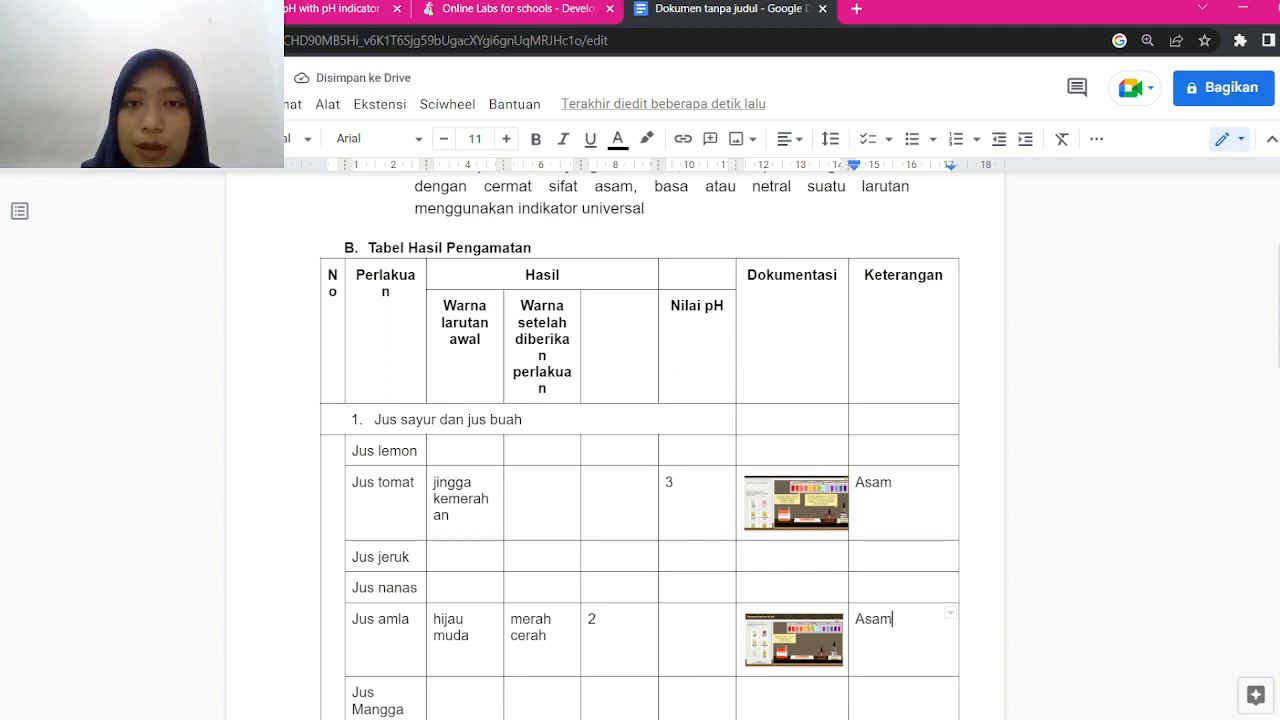
left_click(340, 8)
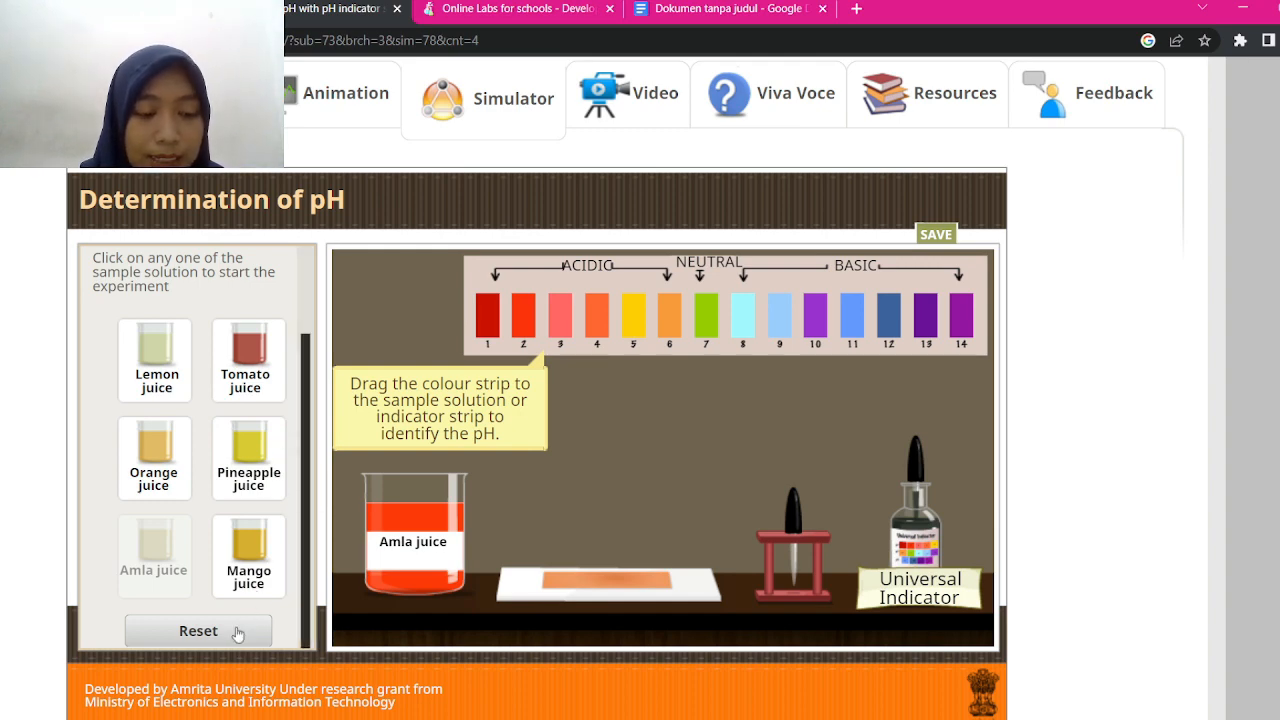
Clear the bench, place Pineapple juice, add universal indicator and compare it with the pH 3 strip
left_click(198, 631)
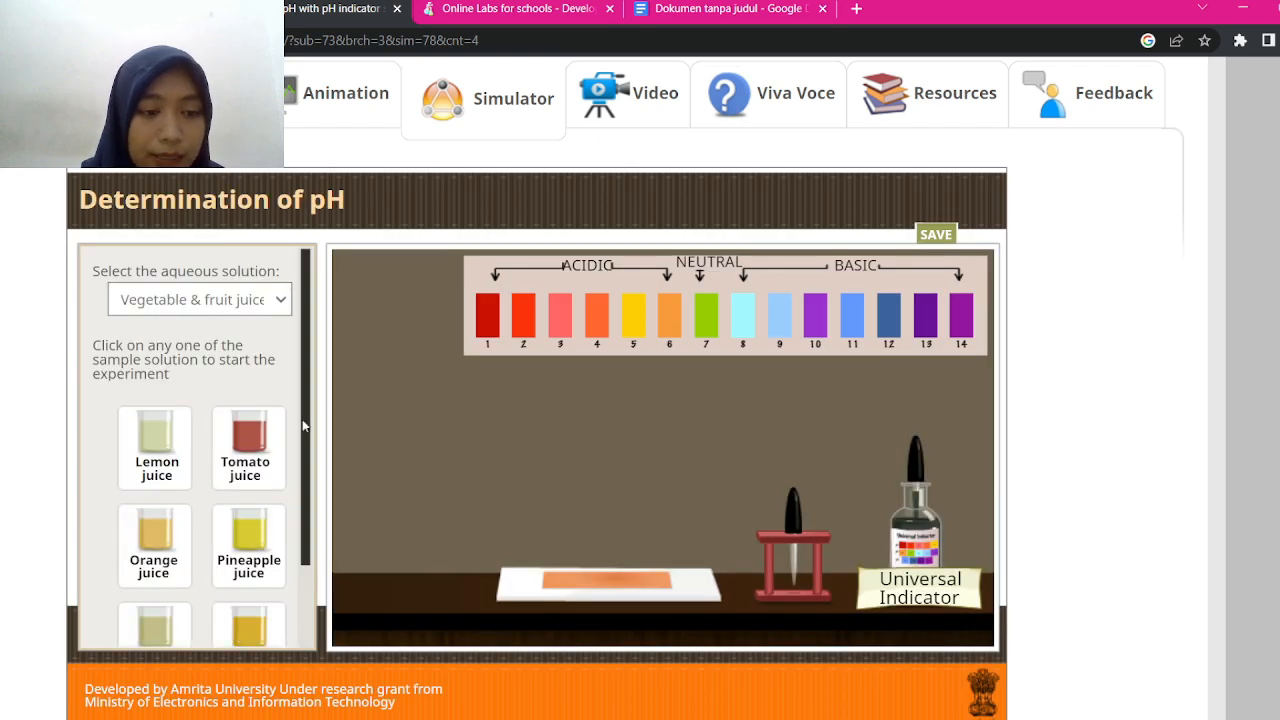
left_click_drag(304, 427, 300, 525)
left_click(268, 478)
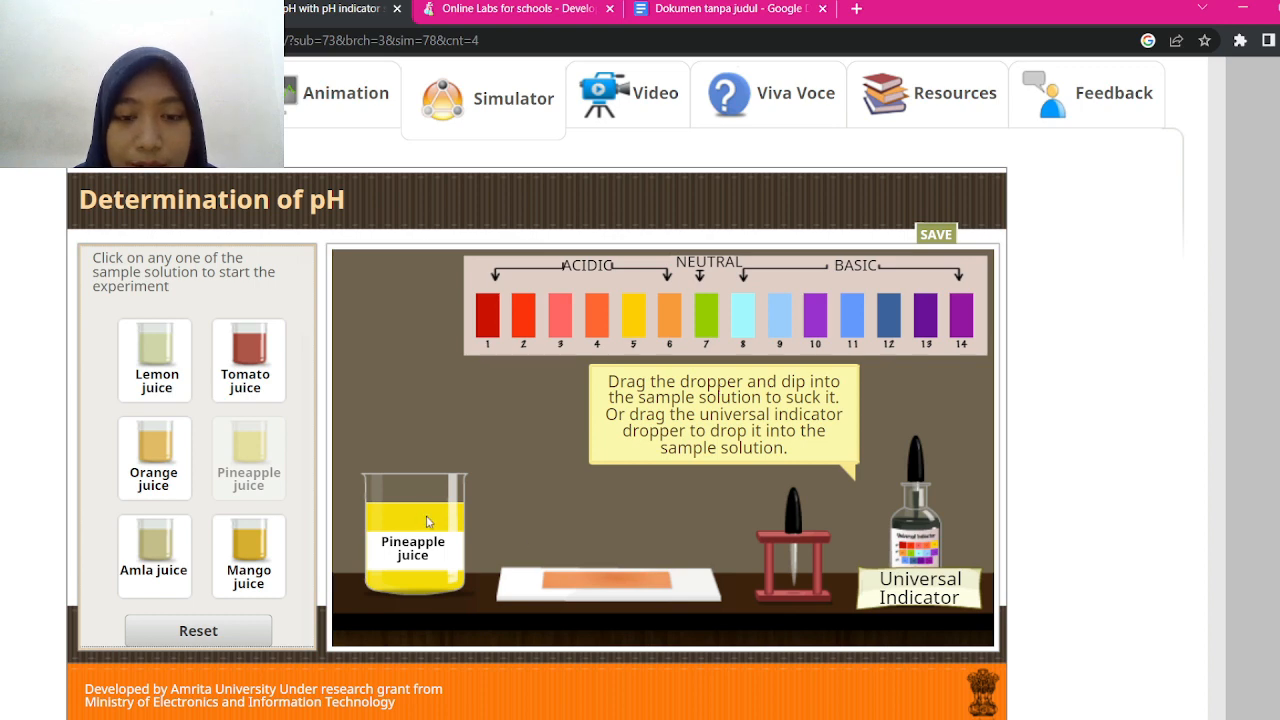
left_click_drag(916, 465, 446, 376)
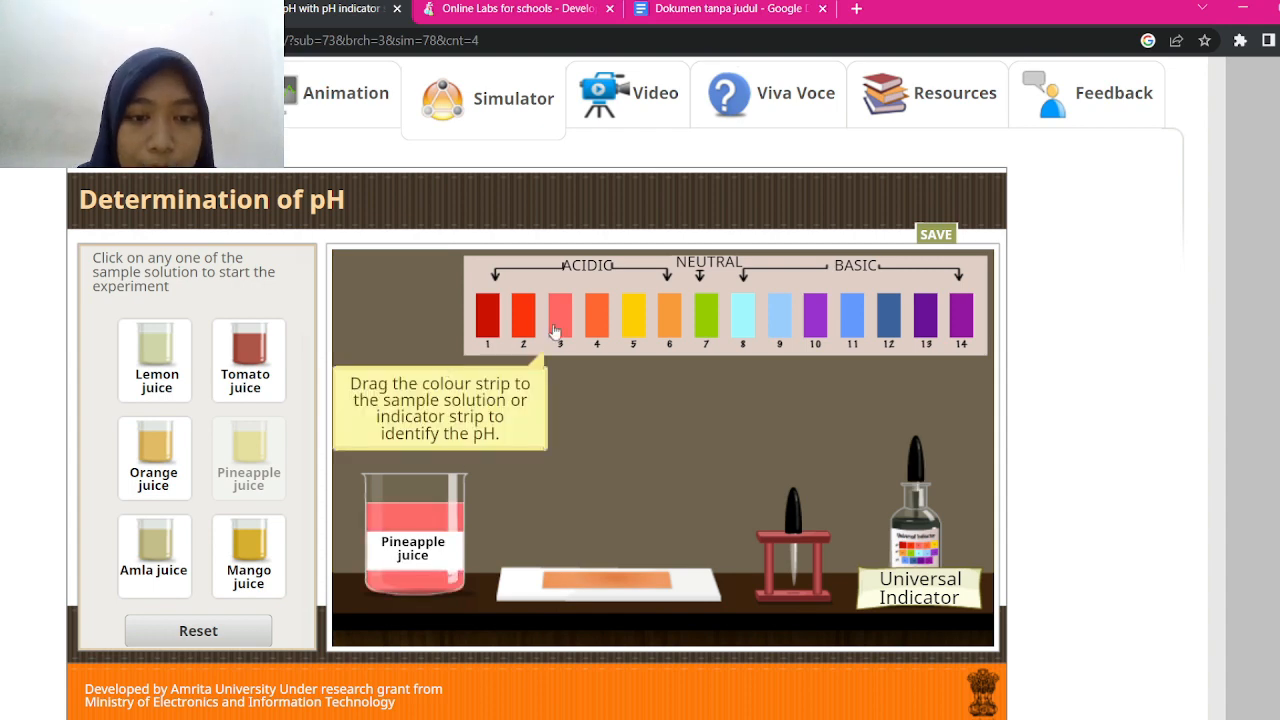
left_click_drag(563, 326, 495, 516)
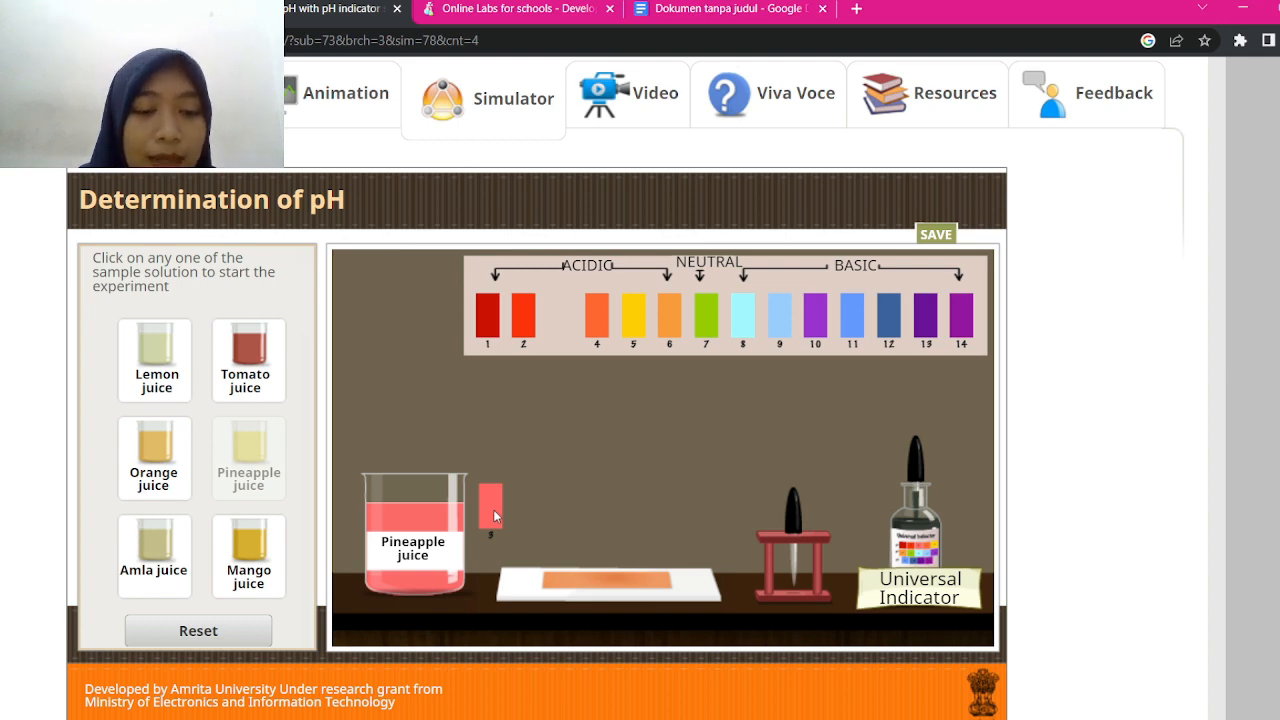
left_click_drag(493, 509, 565, 338)
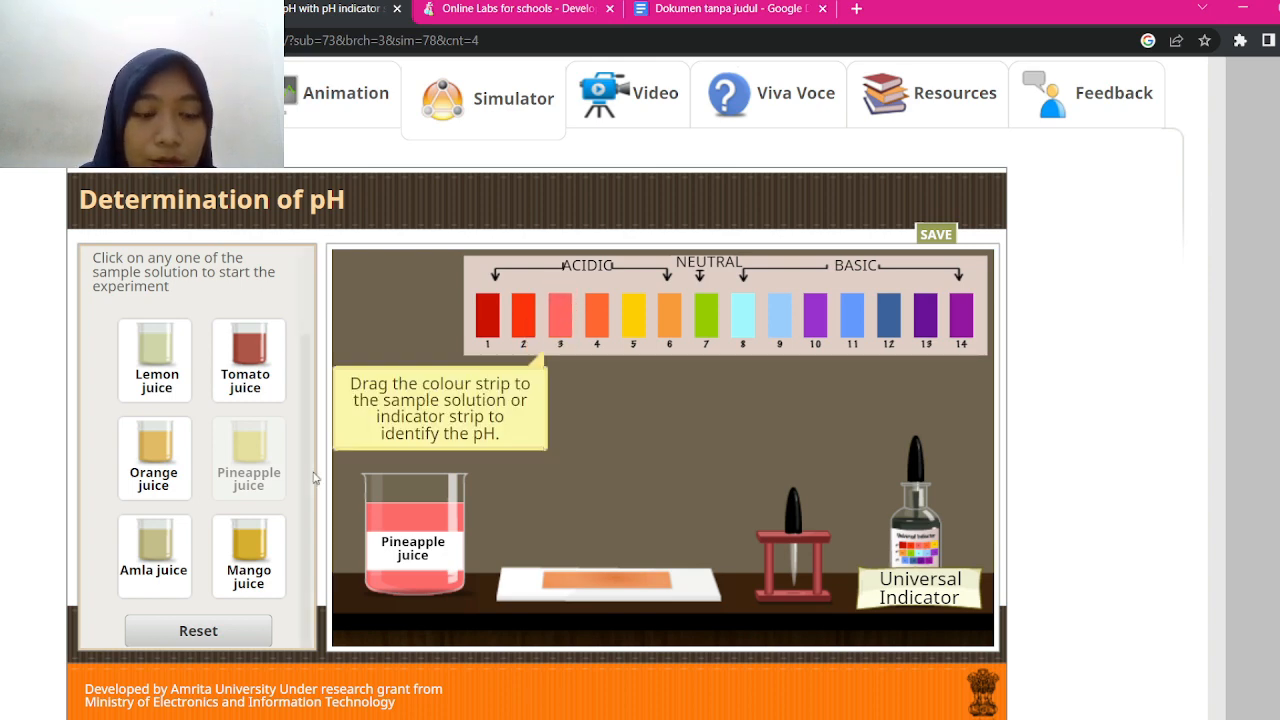
Clear the bench, place Mango juice, add universal indicator and hold the pH 6 strip beside it
left_click(225, 626)
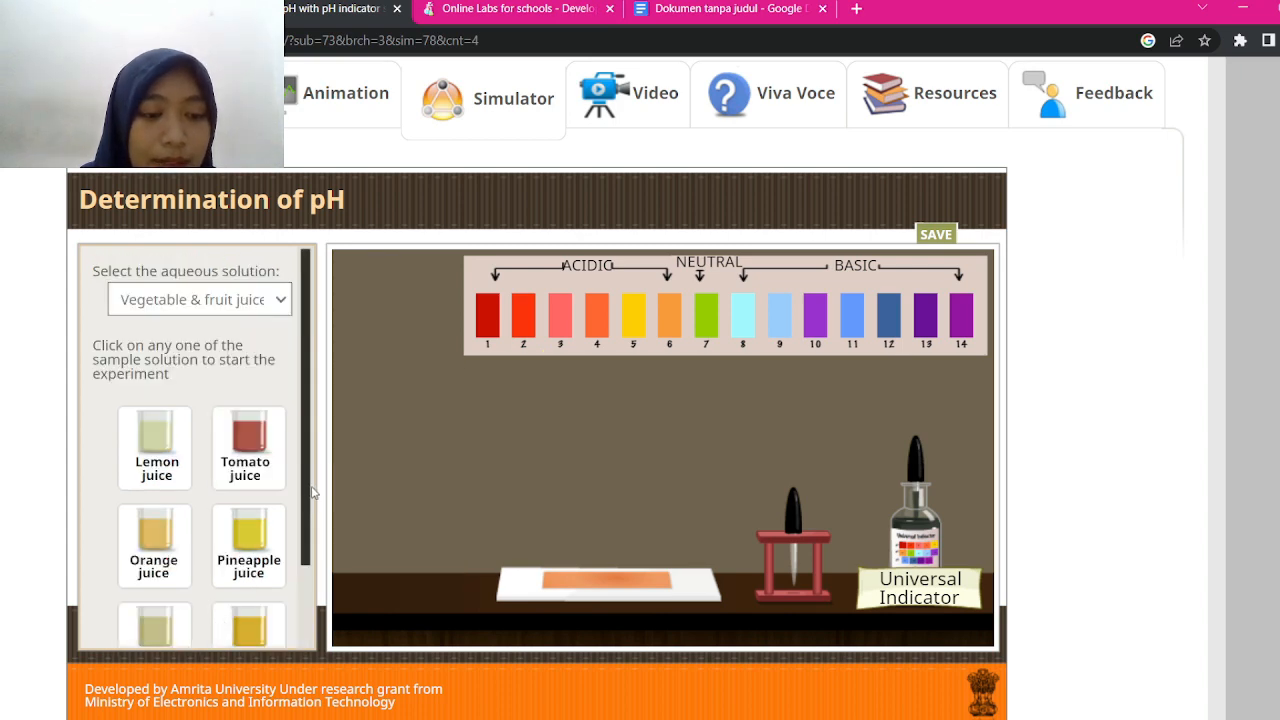
scroll(314, 492, "down", 3)
left_click(246, 550)
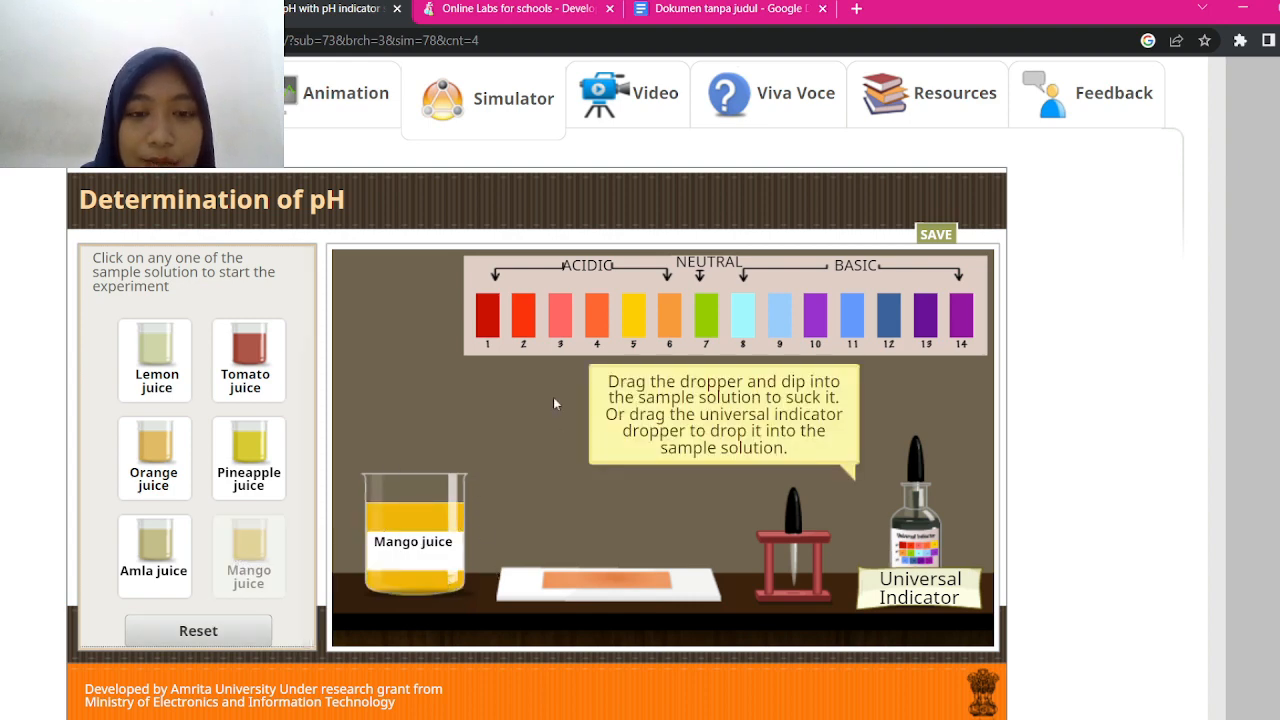
left_click_drag(922, 467, 442, 364)
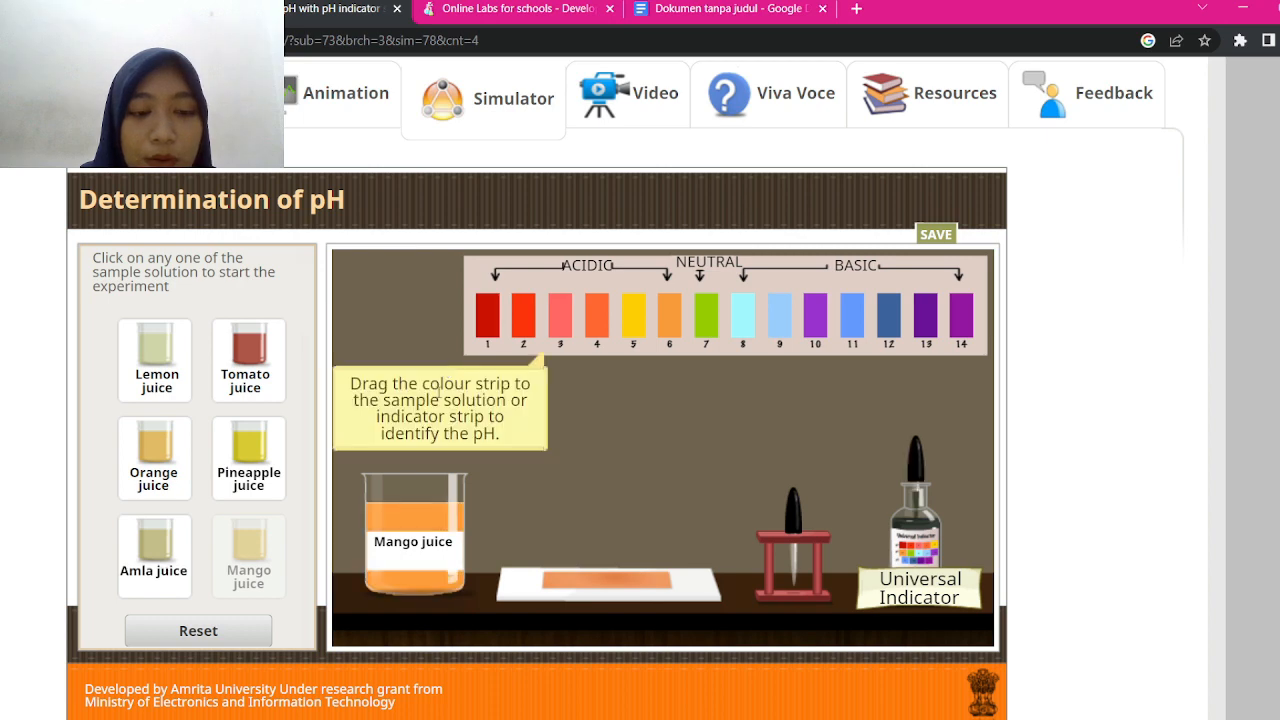
left_click_drag(667, 334, 488, 530)
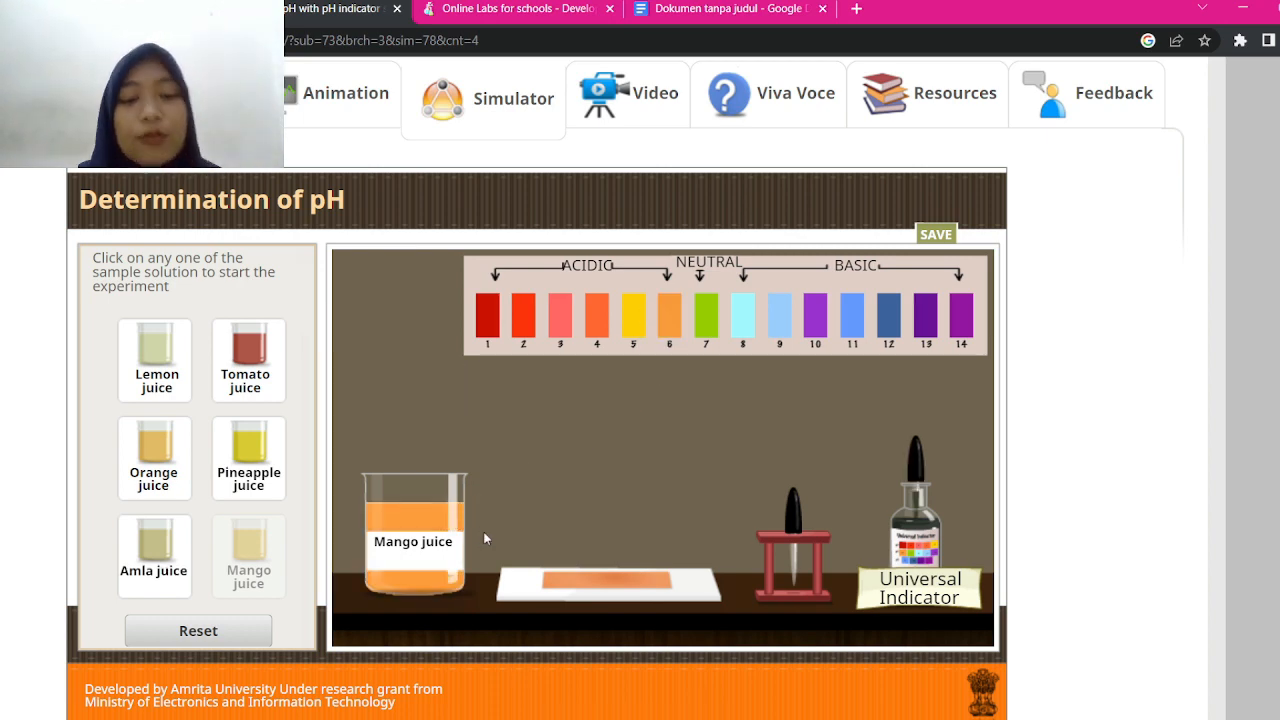
left_click_drag(662, 314, 491, 514)
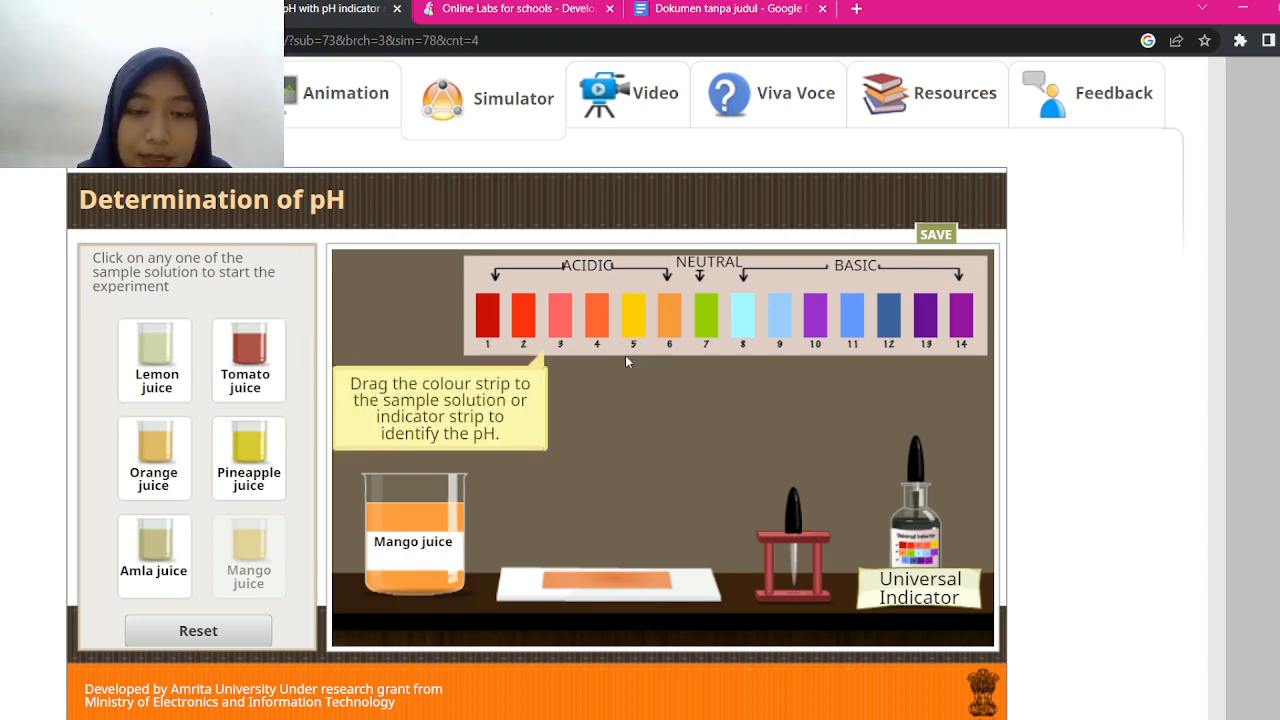
left_click_drag(675, 328, 495, 527)
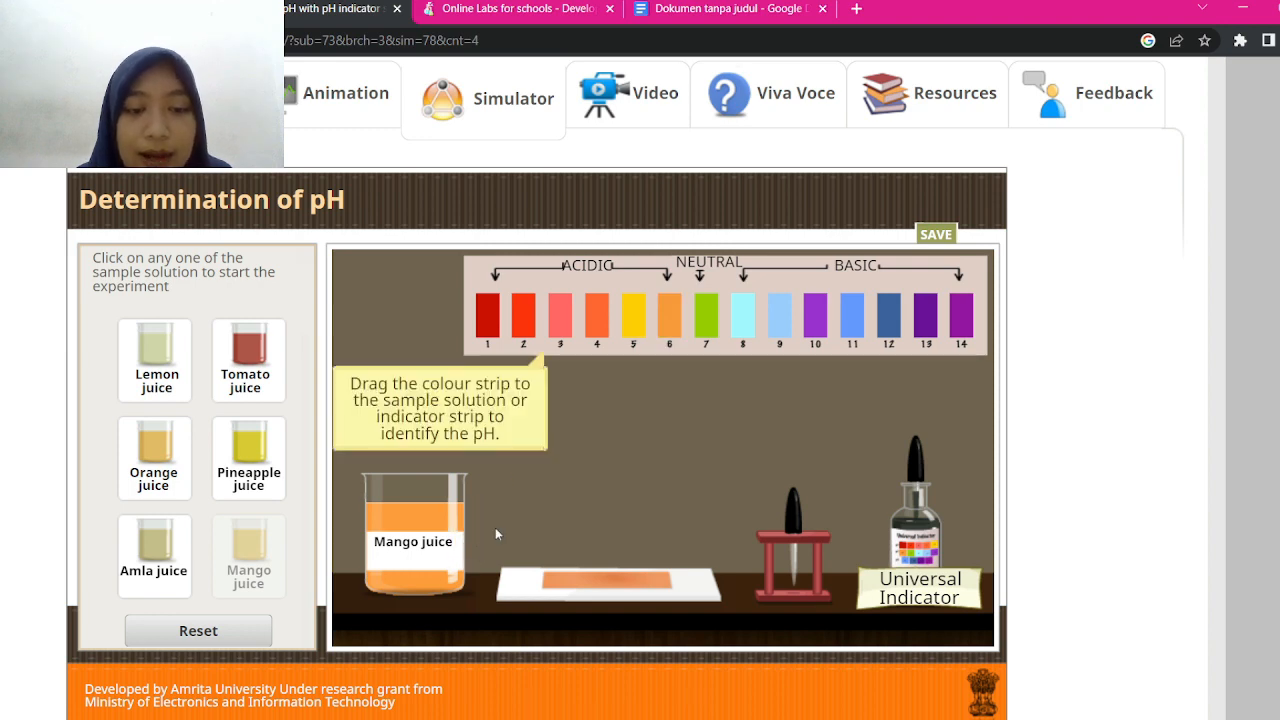
left_click_drag(672, 322, 536, 511)
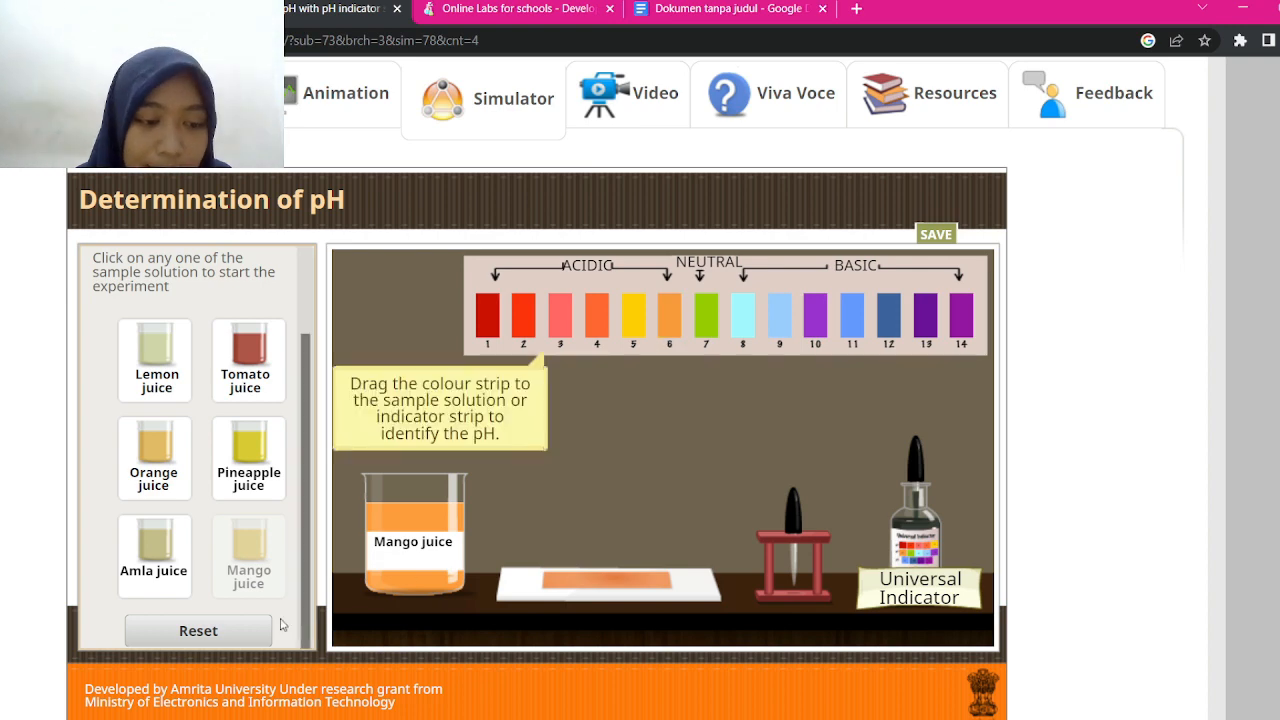
Reset the experiment and place a common salt beaker from the household items set on the bench
left_click(198, 631)
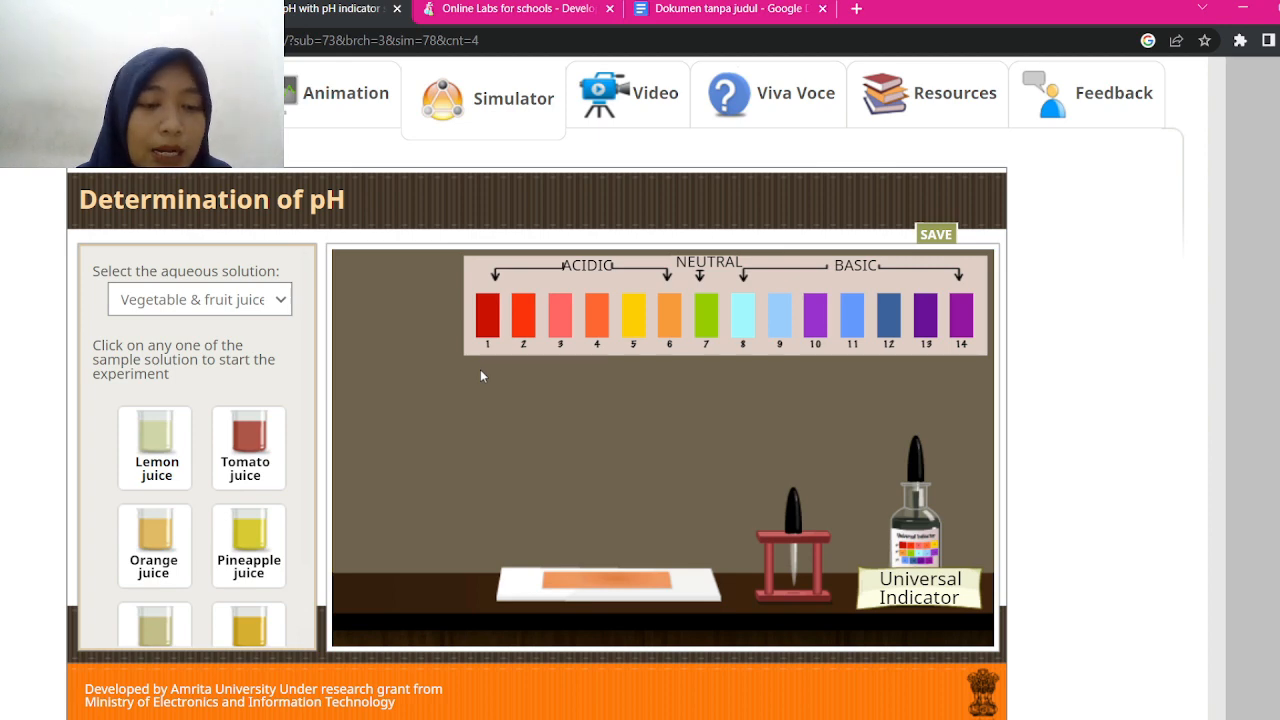
scroll(313, 531, "down", 2)
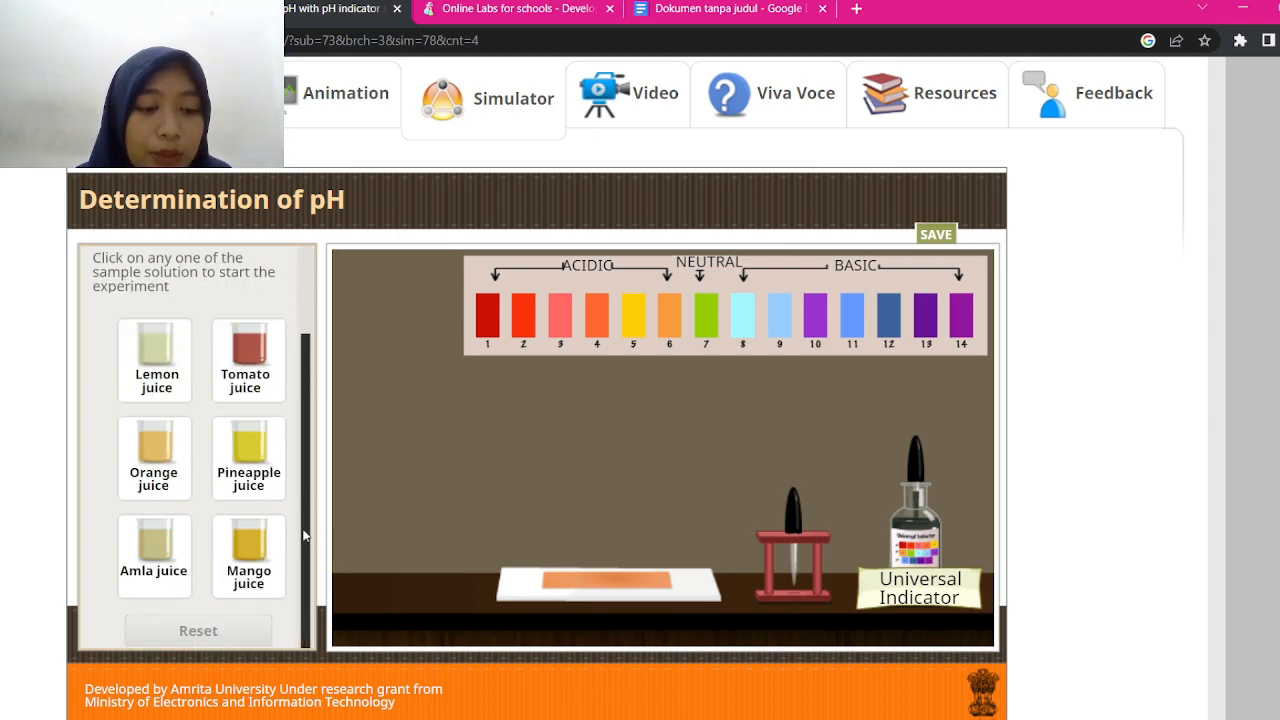
scroll(305, 537, "up", 2)
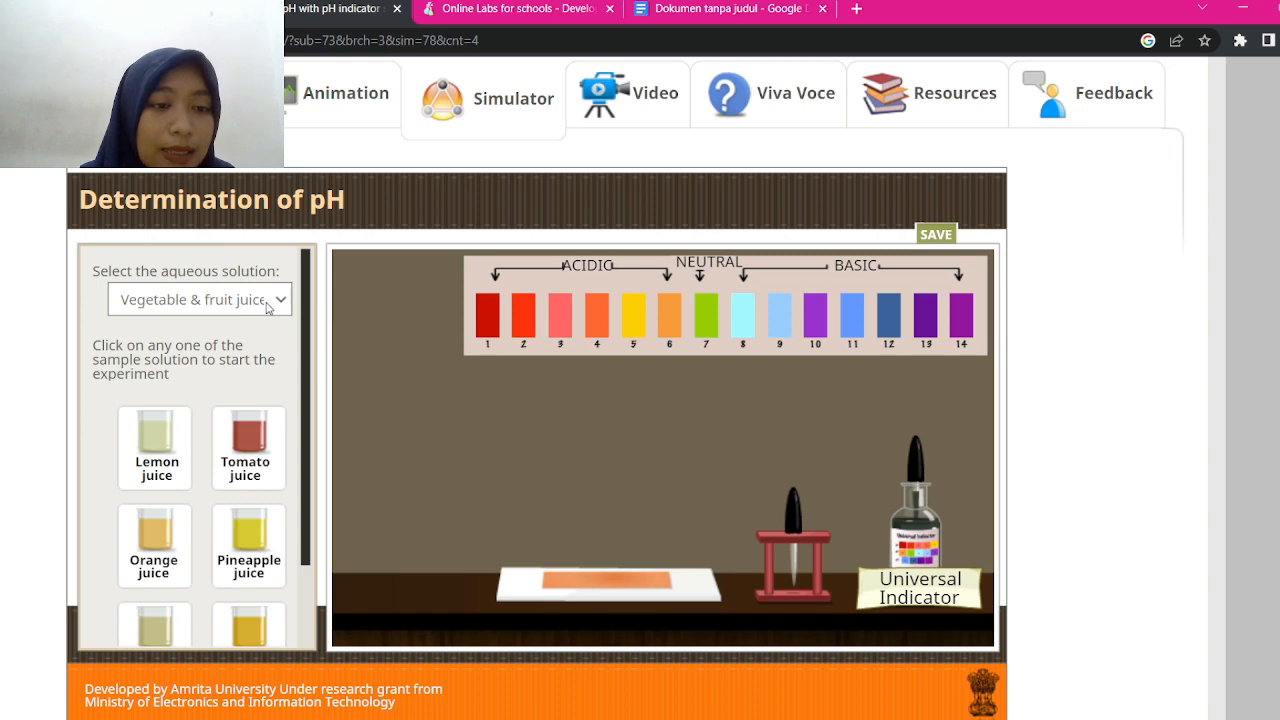
left_click(199, 341)
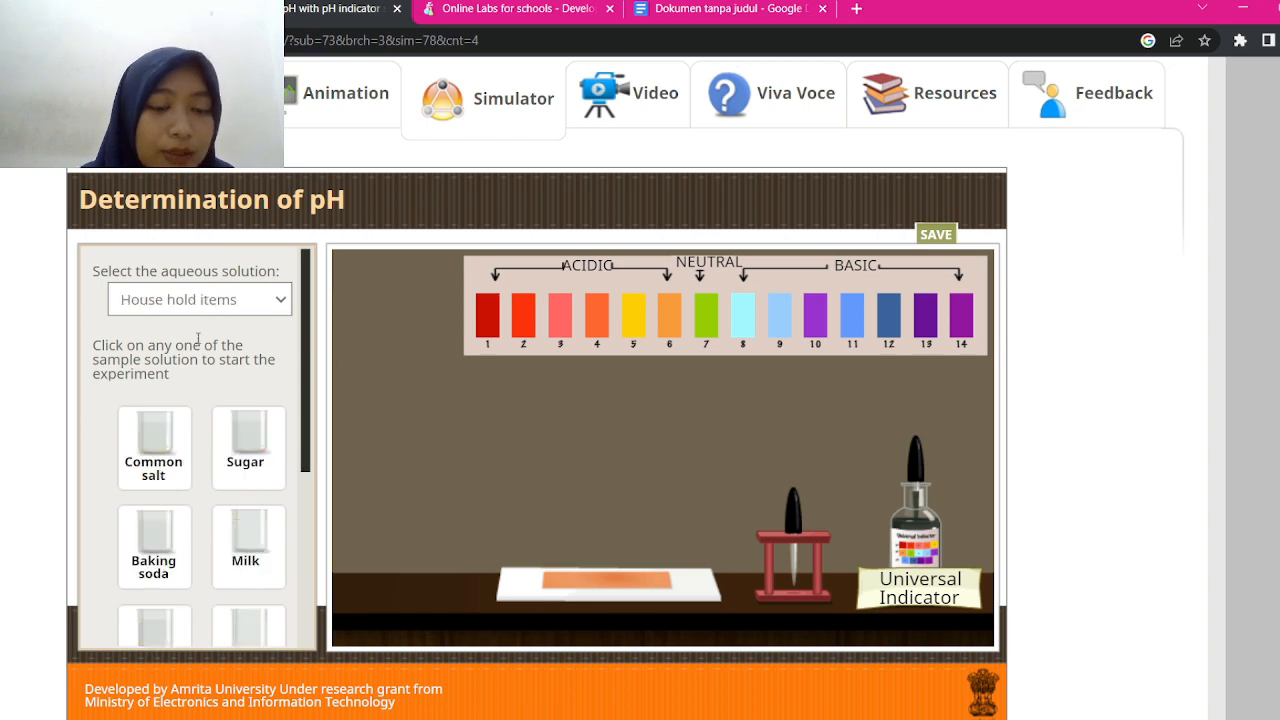
mouse_move(306, 337)
left_mouse_down()
mouse_move(277, 586)
mouse_move(307, 312)
left_mouse_up()
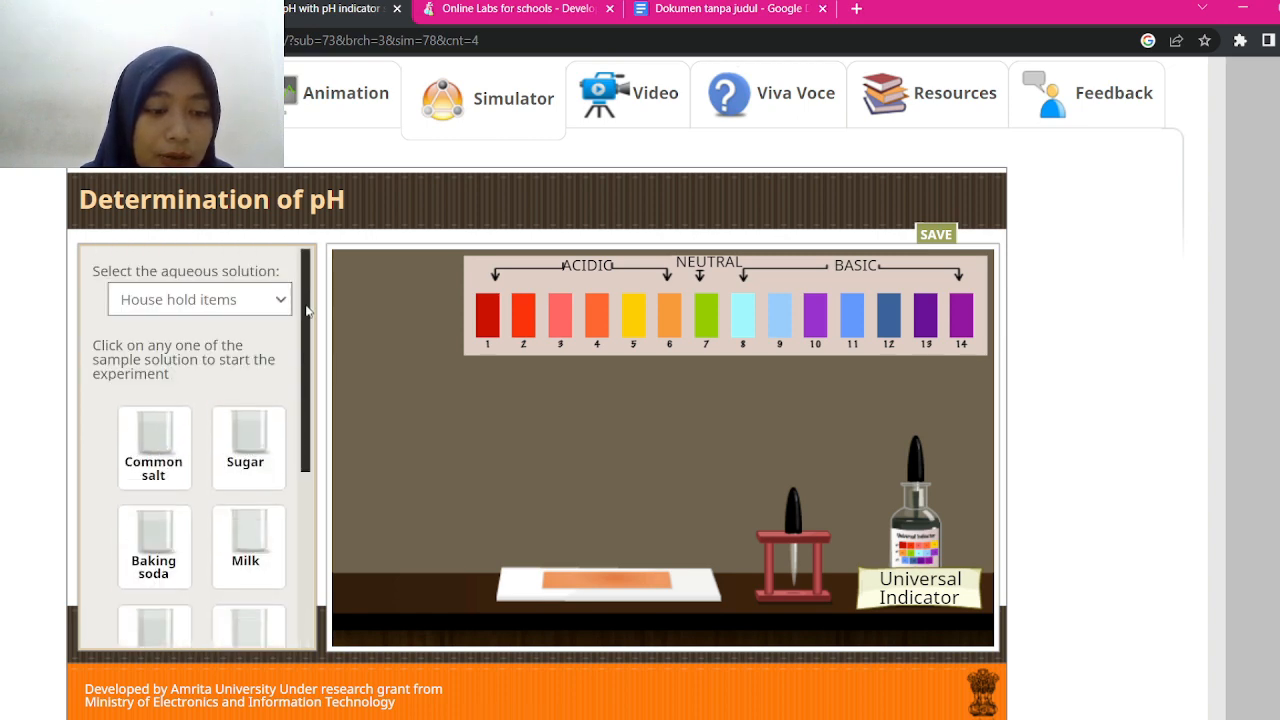
left_click(165, 440)
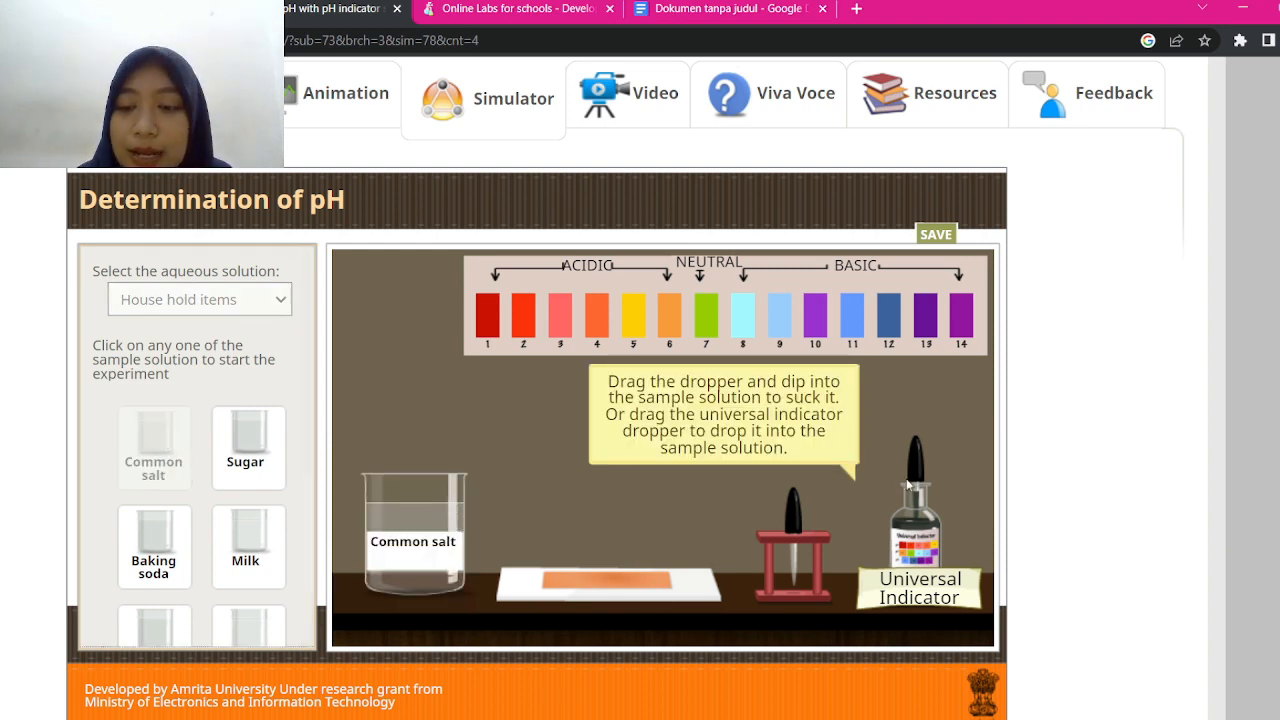
Add universal indicator to the common salt and match its green colour to the pH 7 strip
left_click_drag(908, 485, 441, 396)
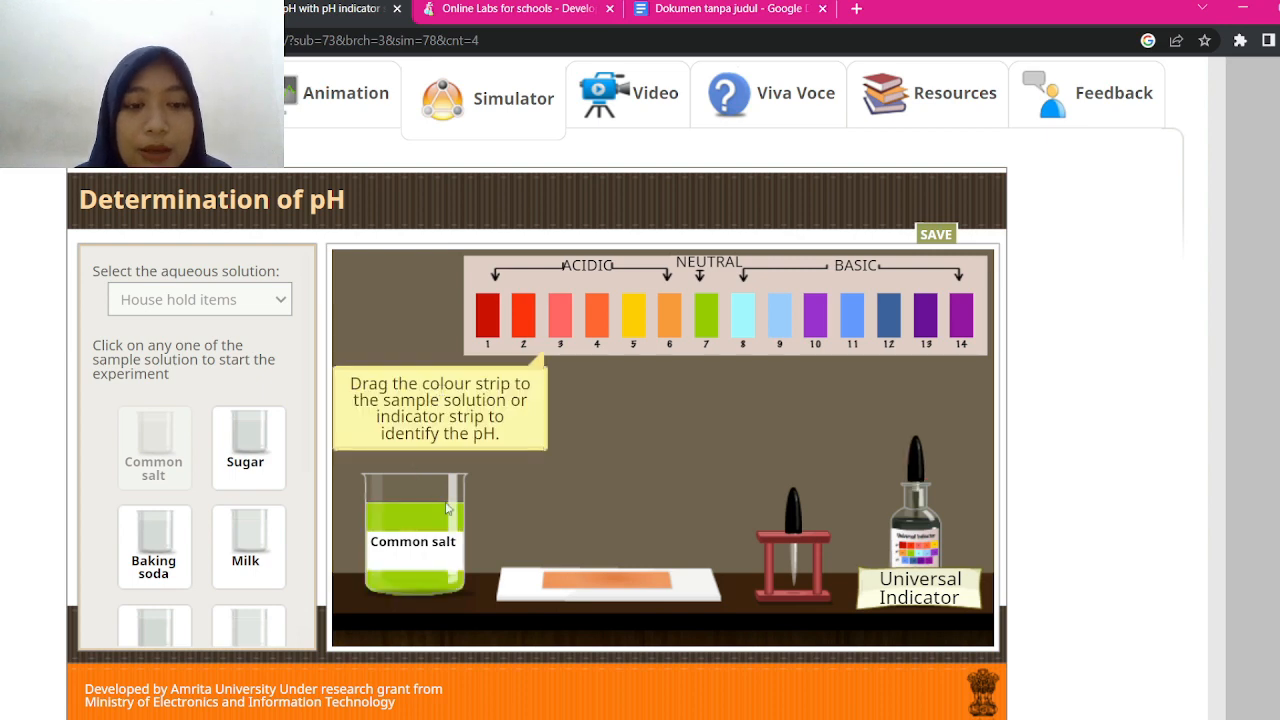
left_click_drag(711, 312, 492, 519)
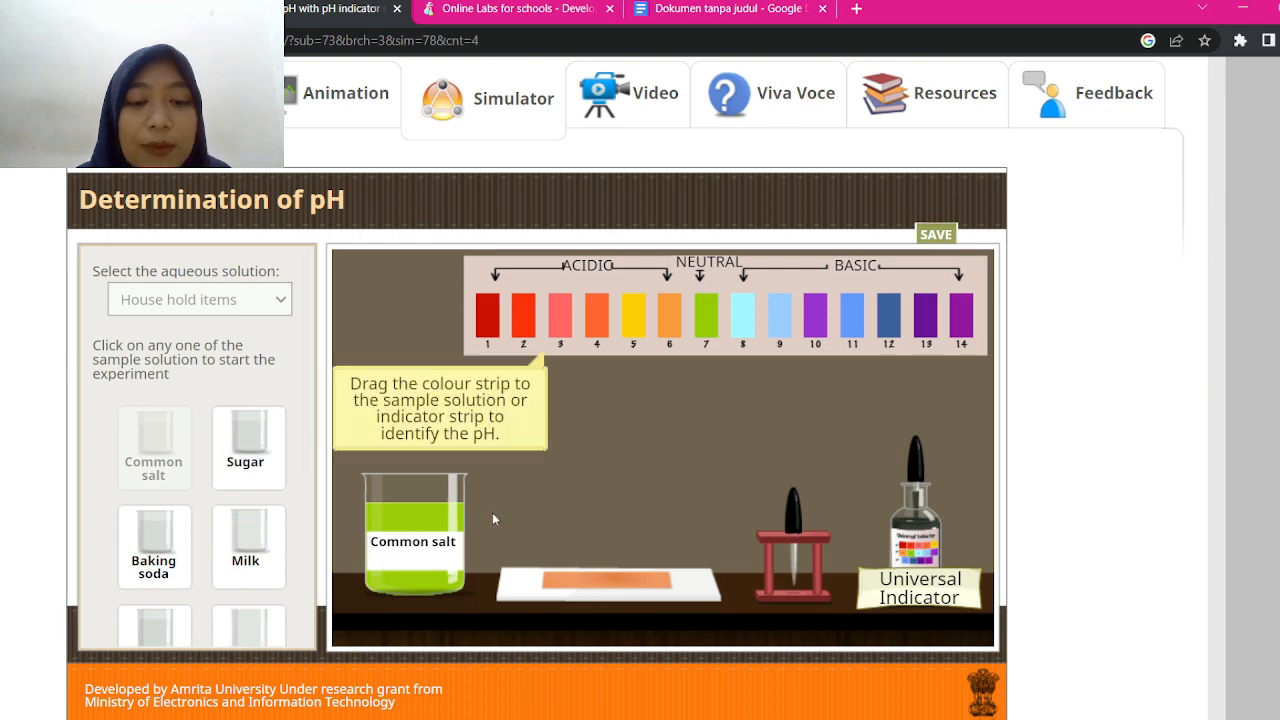
left_click_drag(711, 318, 505, 527)
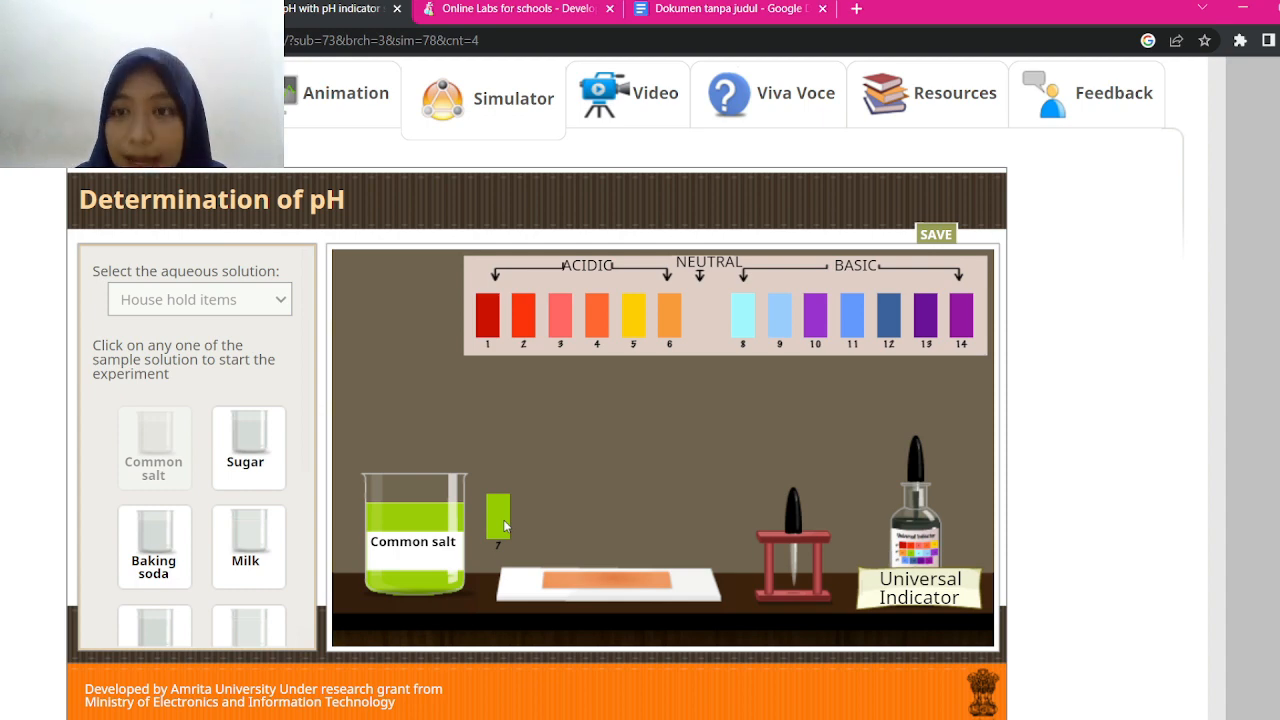
left_click_drag(505, 527, 720, 325)
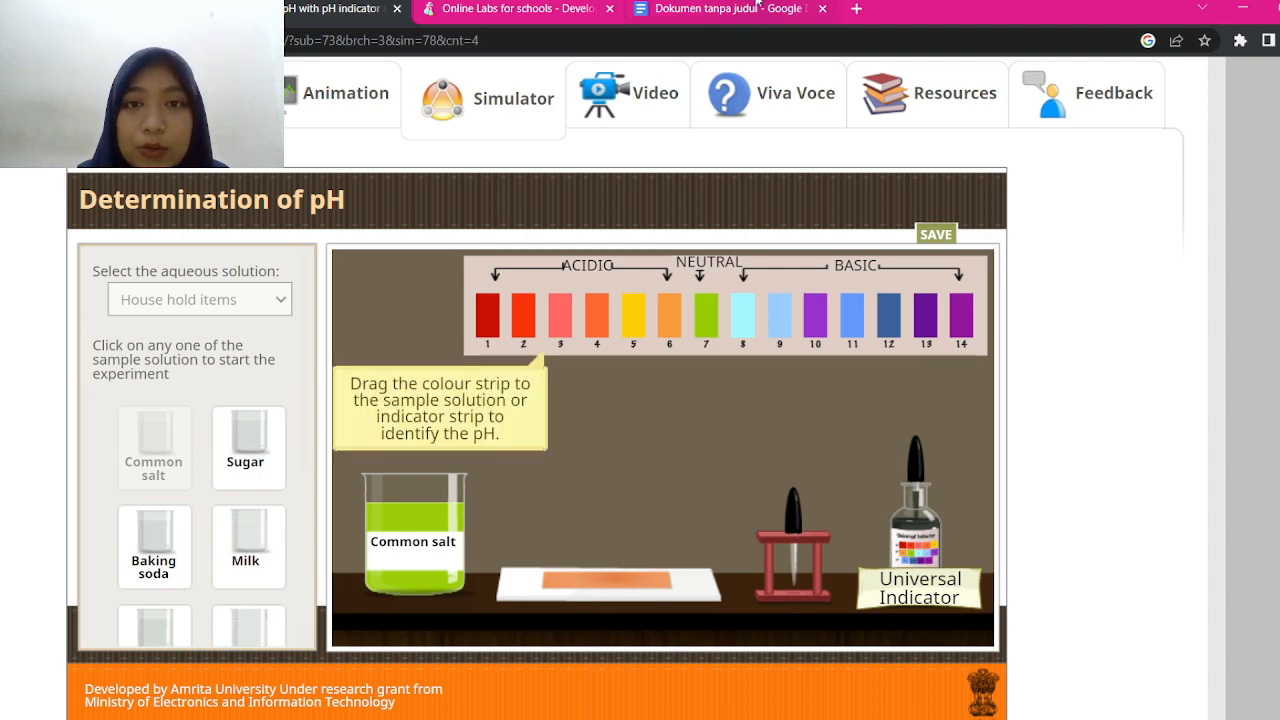
left_click(759, 12)
Enter bening, hijau, 7 and 'Netral/garam' into the Garam dapur row's cells
scroll(640, 440, "down", 5)
scroll(640, 440, "down", 4)
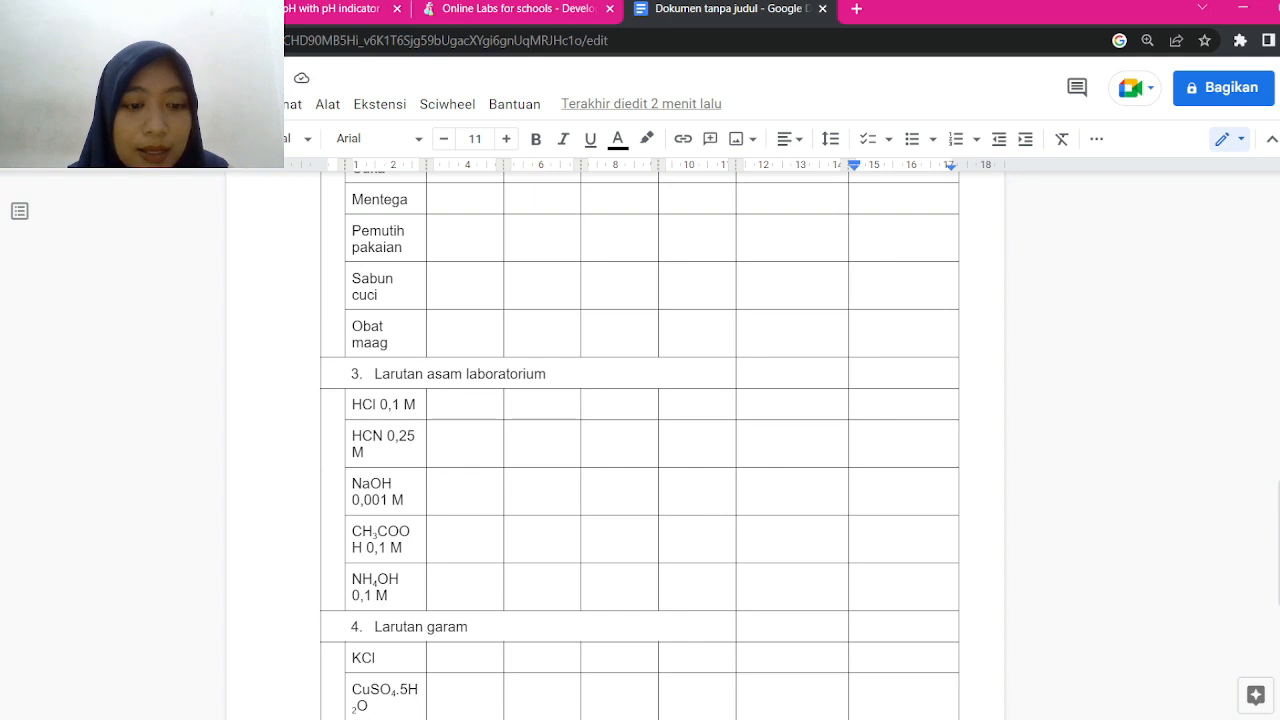
scroll(616, 446, "up", 5)
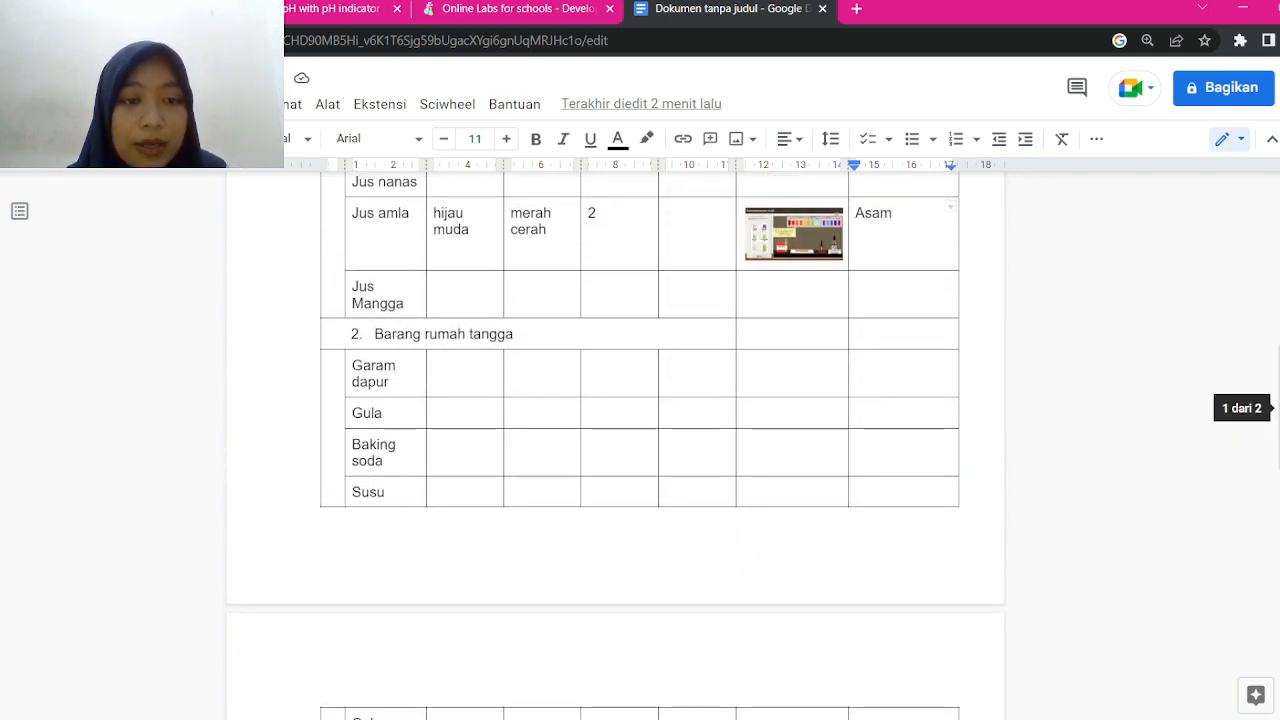
left_click(456, 369)
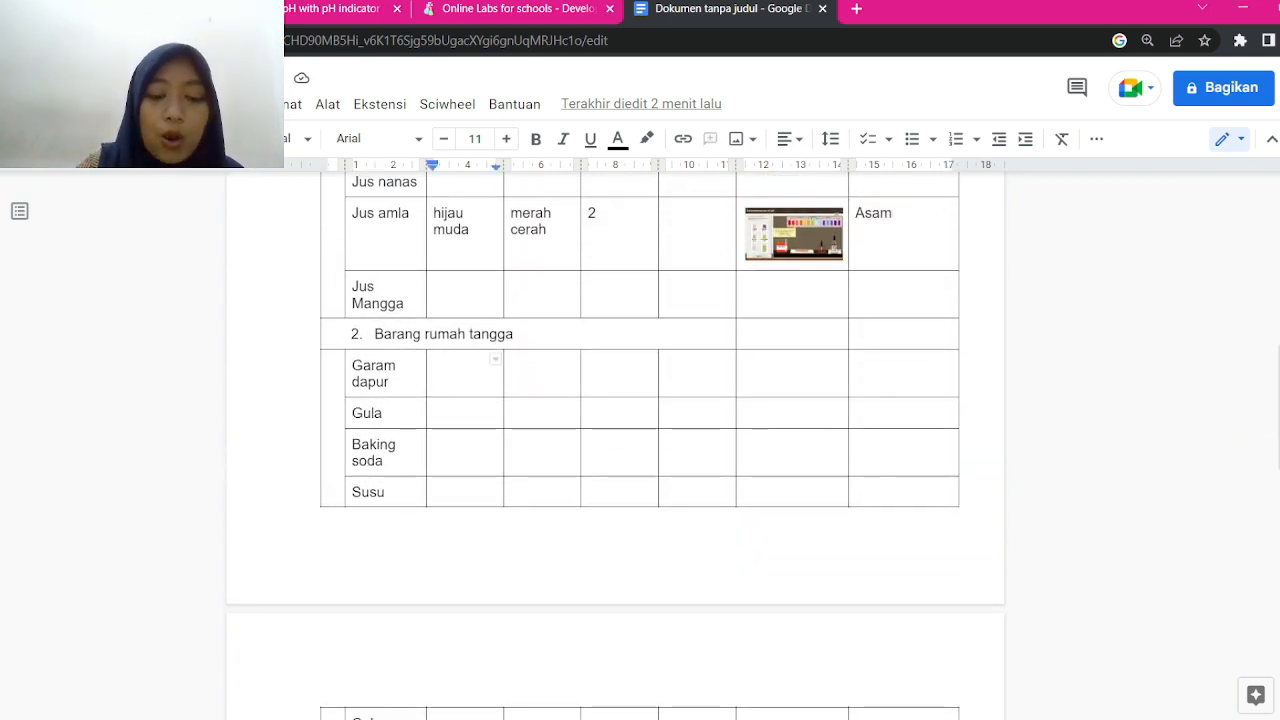
type("bening")
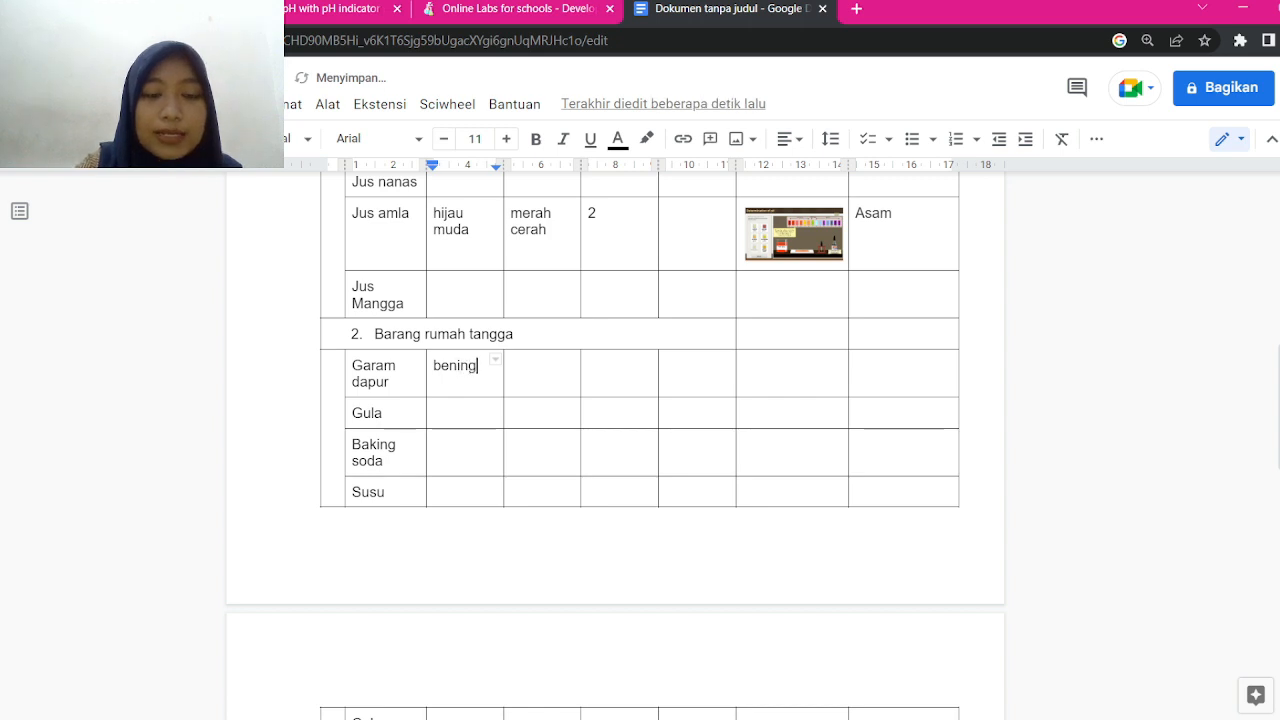
left_click(530, 368)
type("hijau")
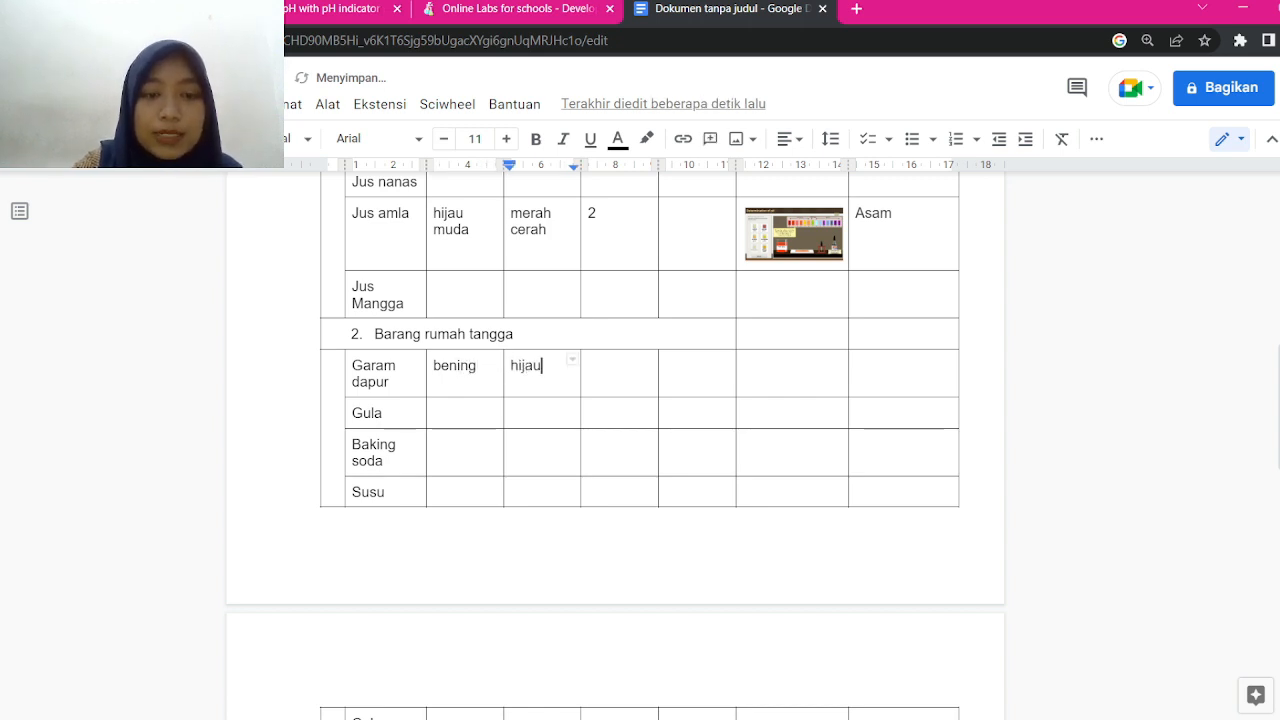
left_click(608, 367)
type("7")
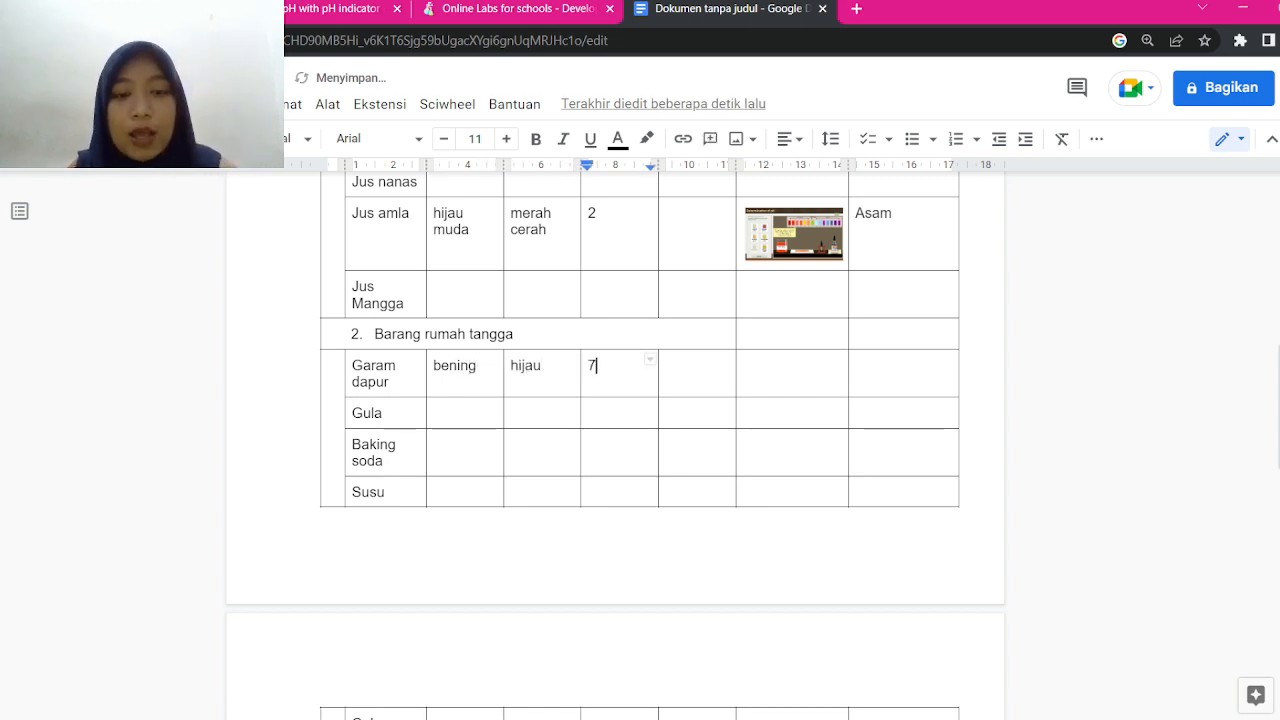
key("Tab")
key("Tab")
key("Tab")
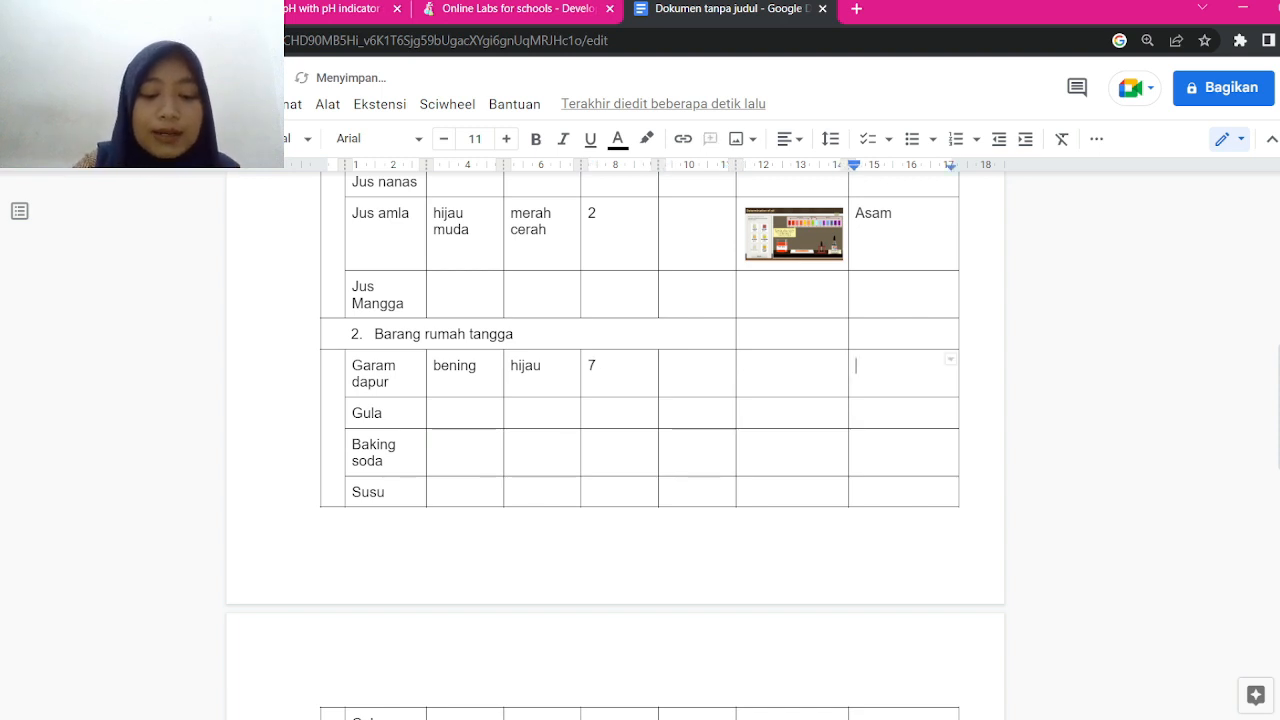
type("Netral")
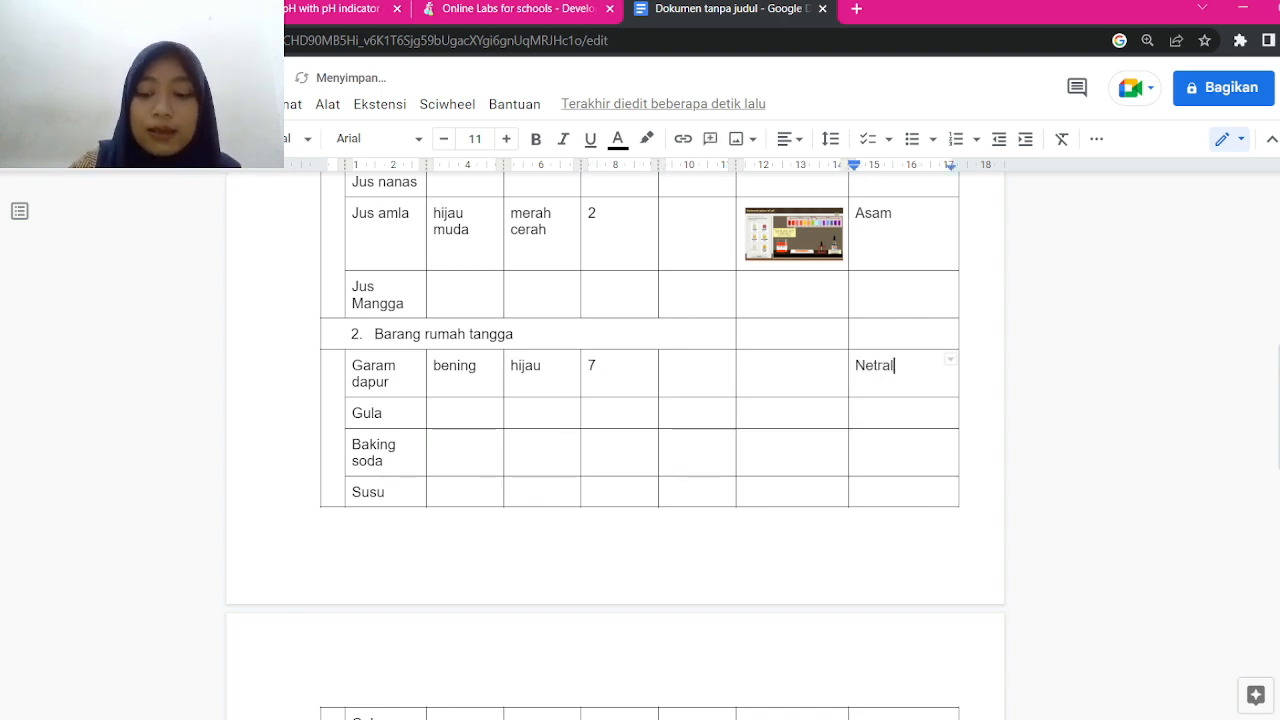
type("/garam")
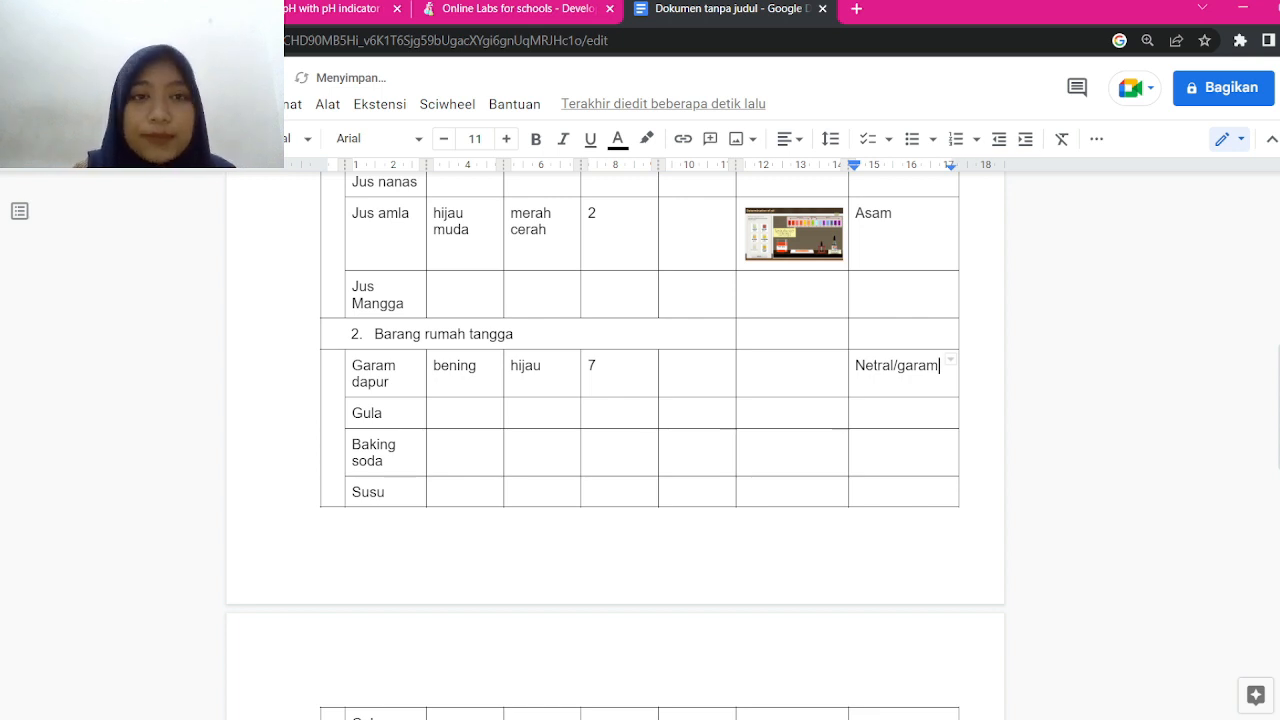
key("ctrl+shift+Tab")
key("ctrl+shift+Tab")
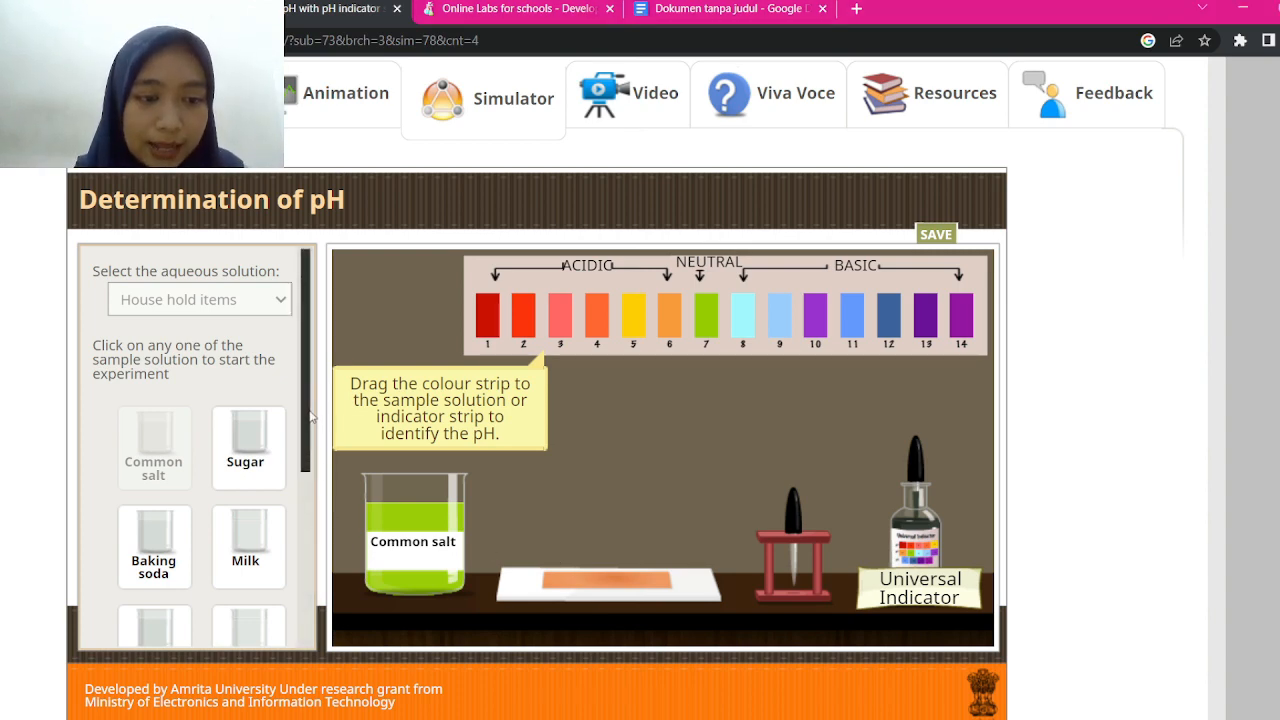
Reset the experiment and put the Sugar sample from House hold items on the bench
scroll(310, 418, "down", 3)
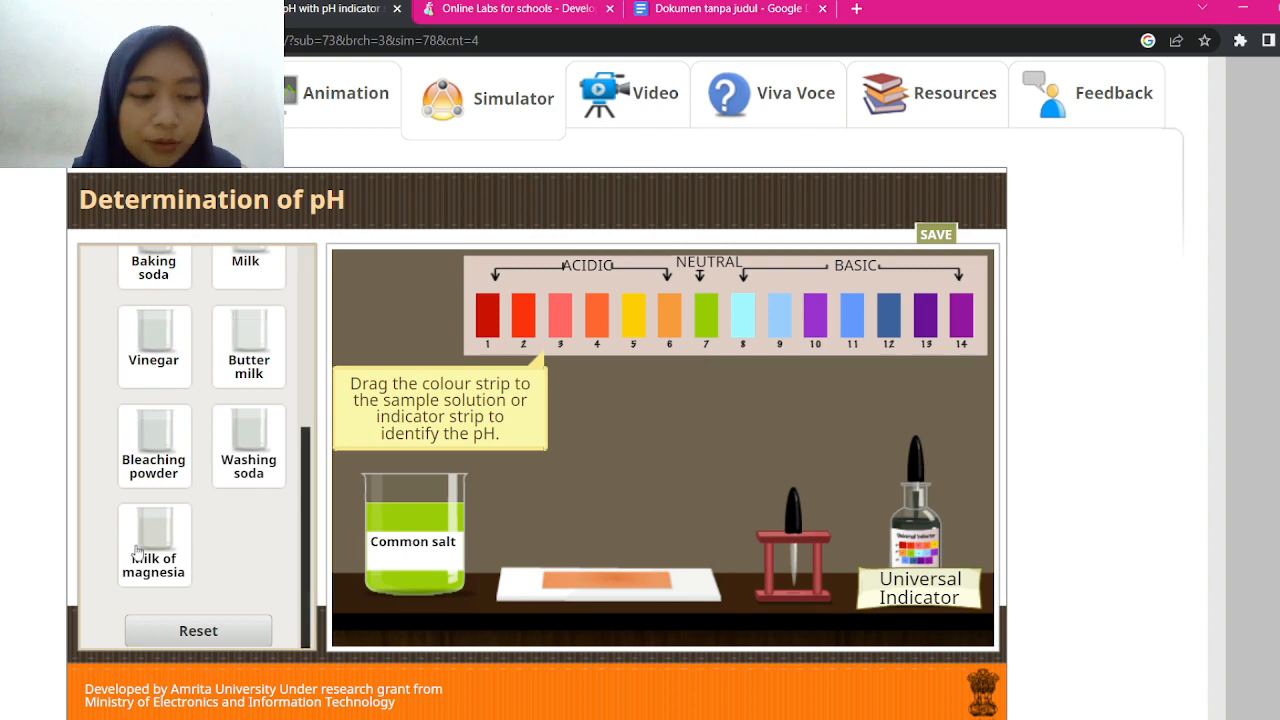
left_click(238, 641)
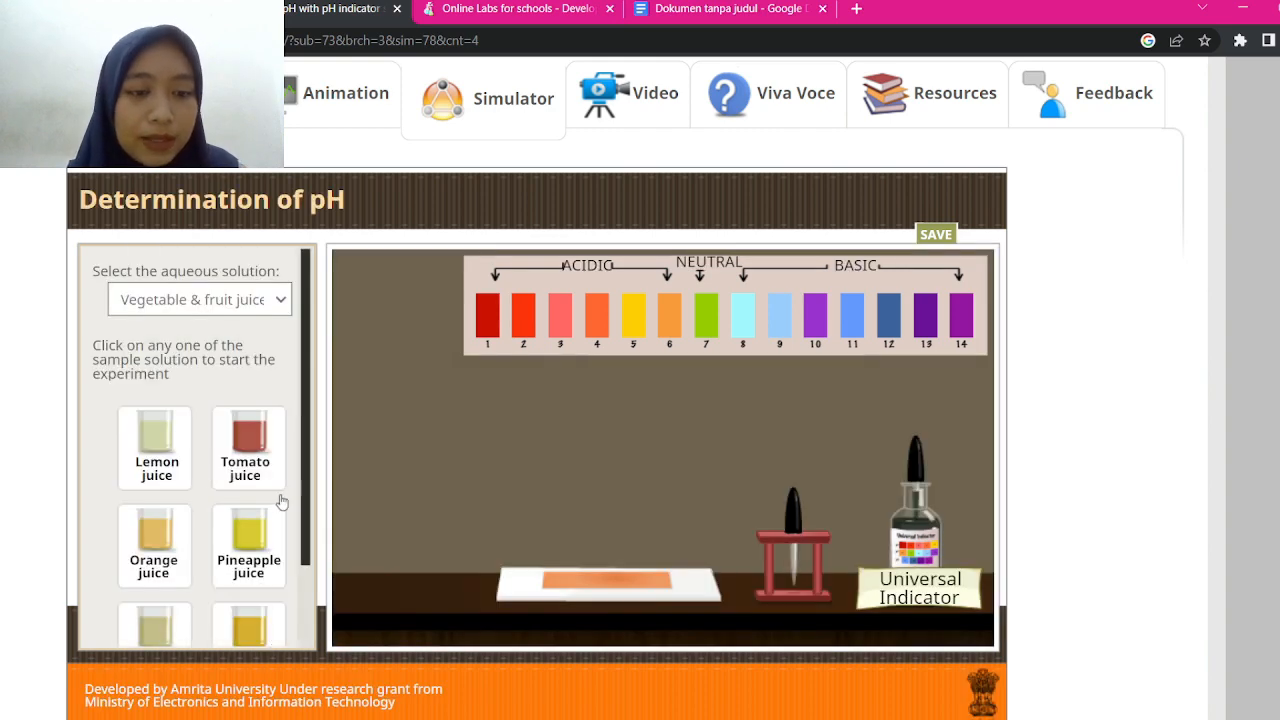
left_click(230, 303)
left_click(205, 338)
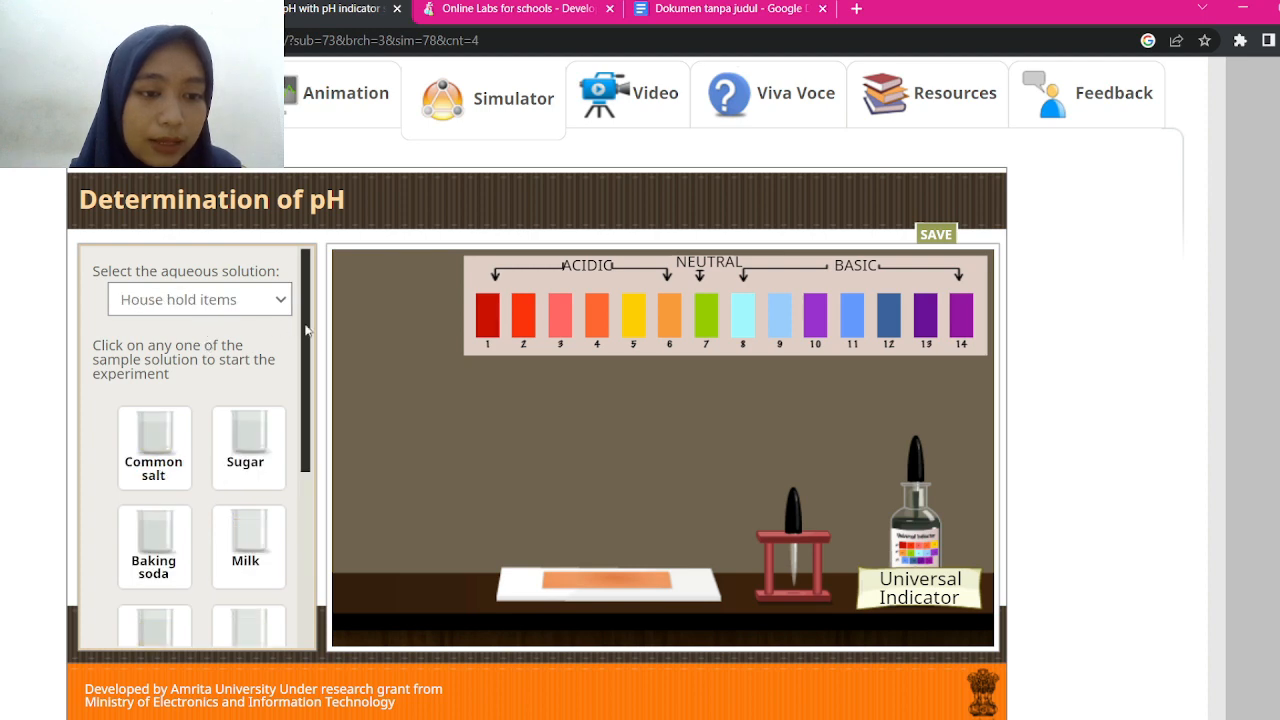
left_click_drag(307, 327, 310, 378)
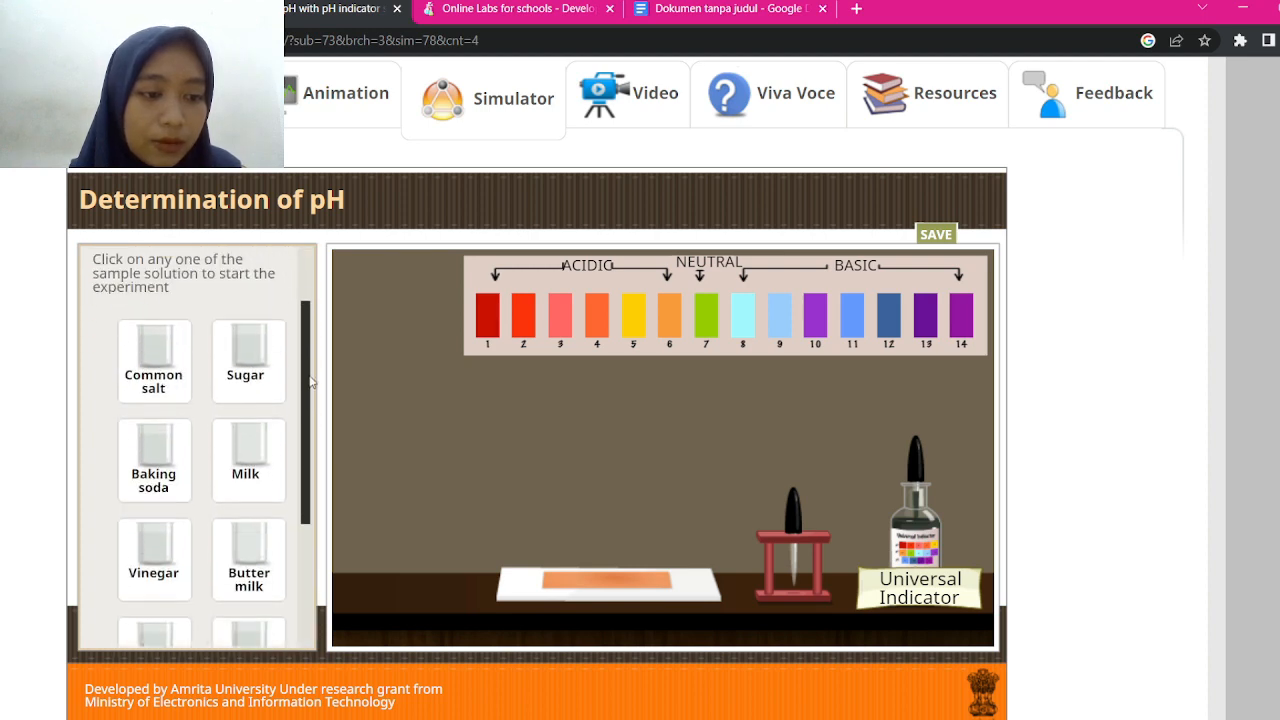
left_click(262, 365)
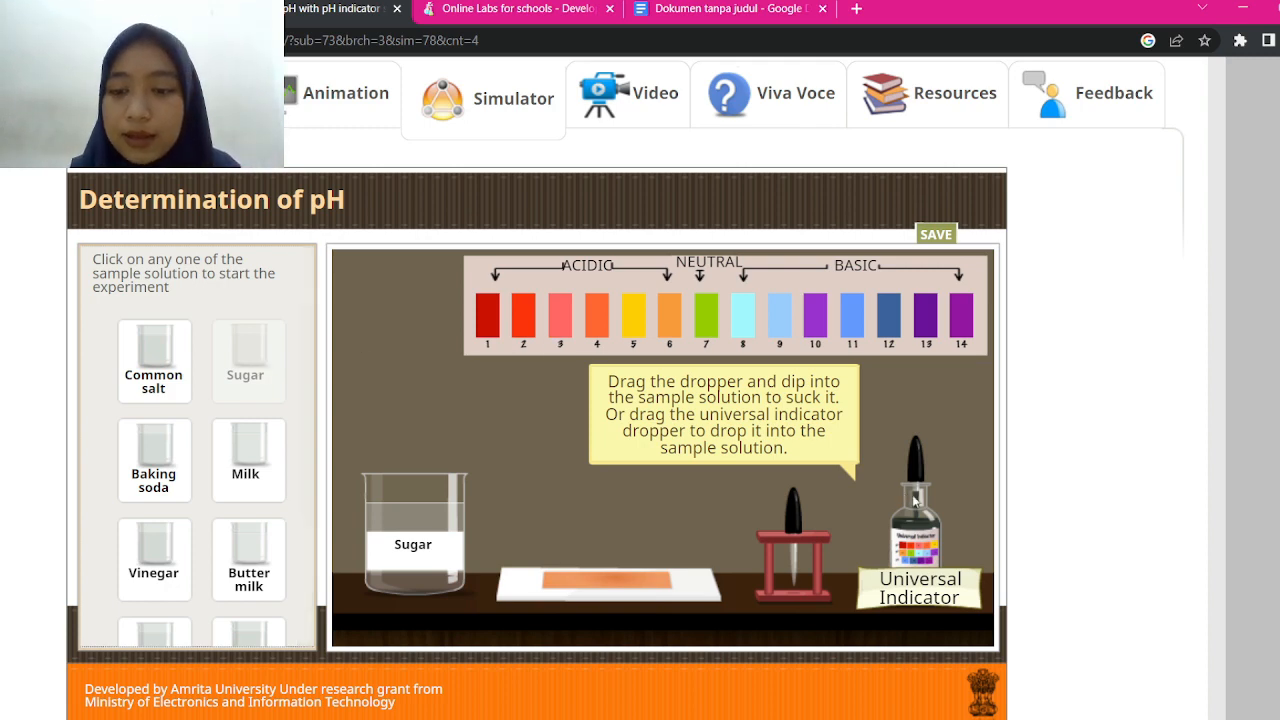
Add universal indicator to the sugar and compare its green colour with the pH 7 strip
left_click_drag(913, 500, 430, 420)
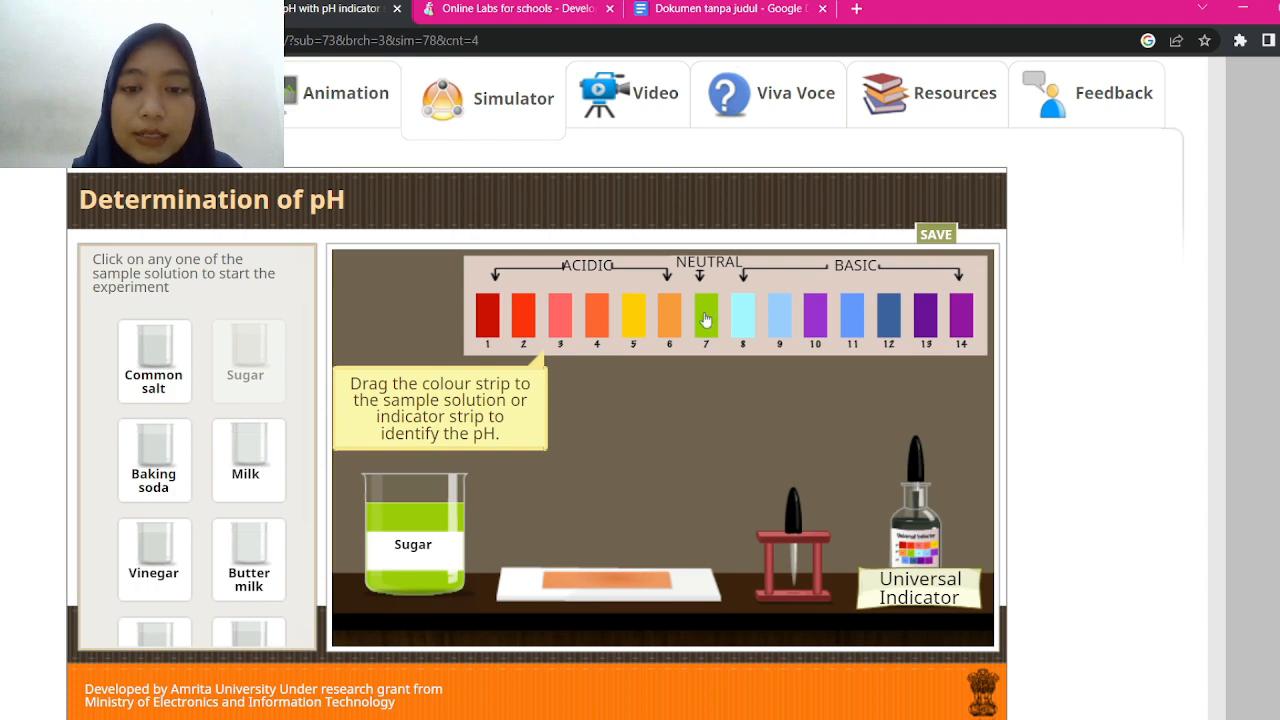
left_click_drag(706, 320, 477, 520)
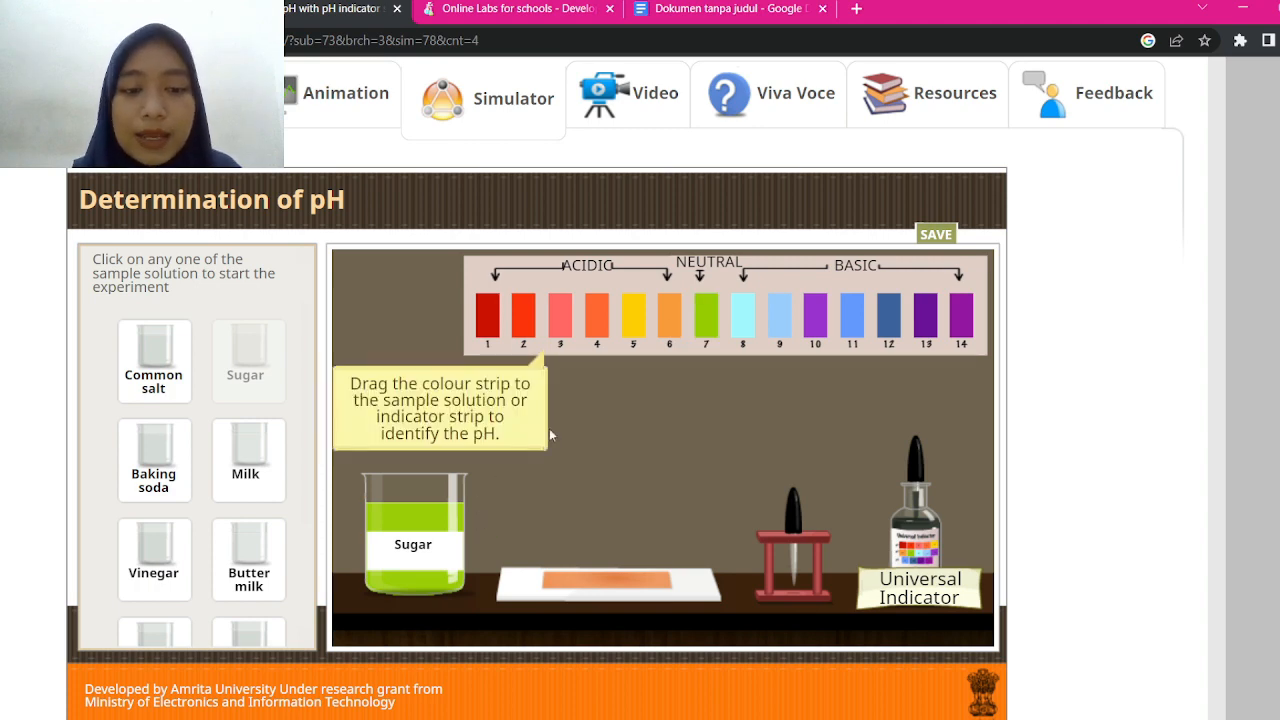
left_click(706, 8)
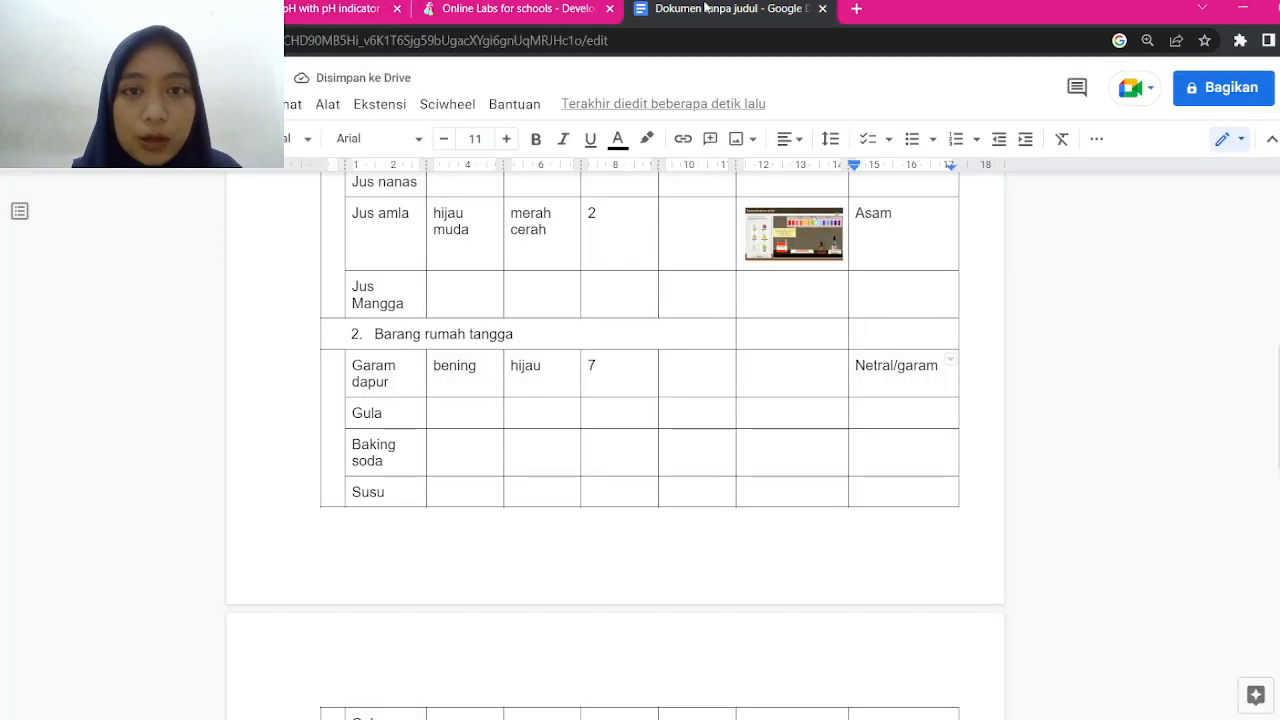
Fill the Gula row's colour cells with 'bening/transparan' and 'hijau'
left_click(455, 405)
type("bening")
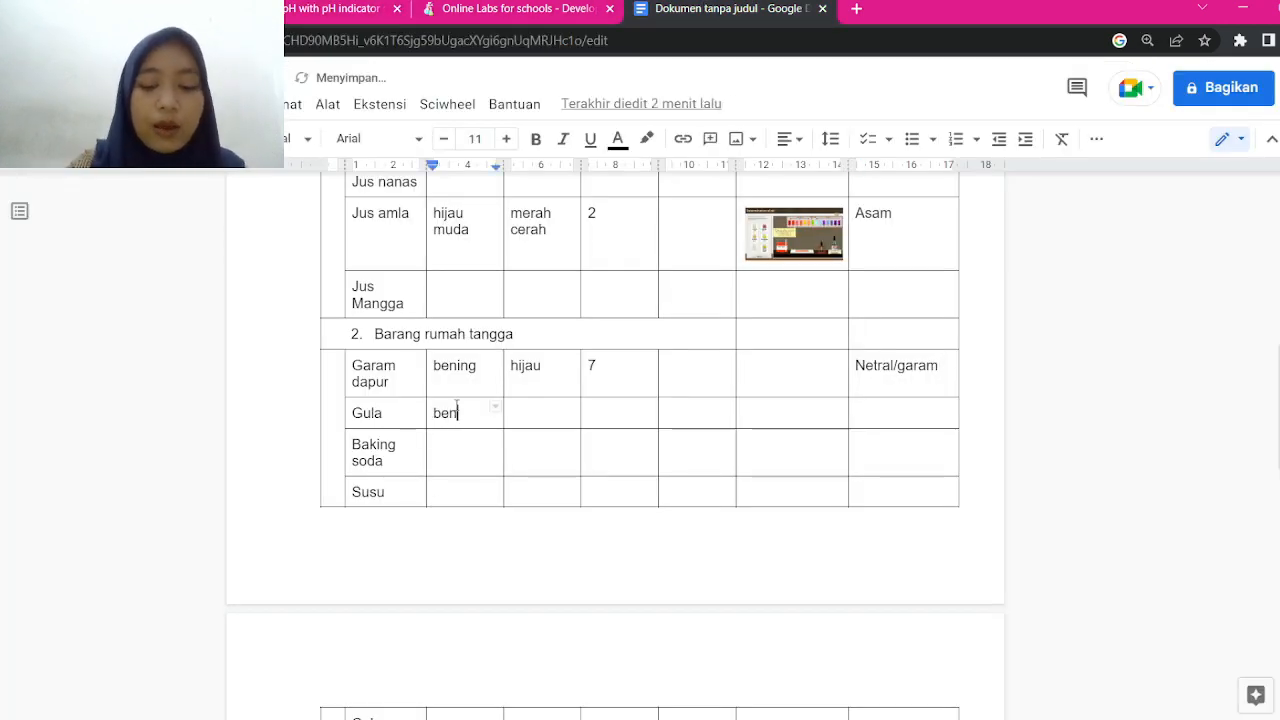
key("Tab")
type("hiaju")
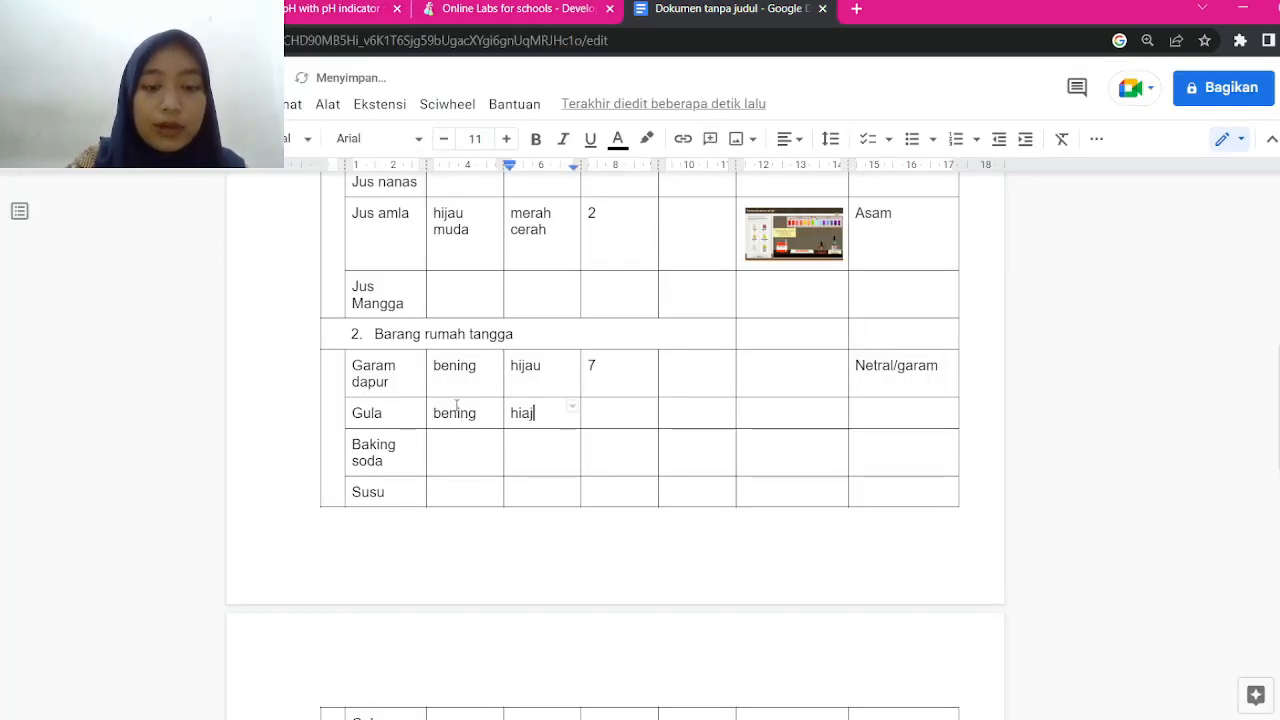
key("BackSpace")
key("BackSpace")
key("BackSpace")
type("jau")
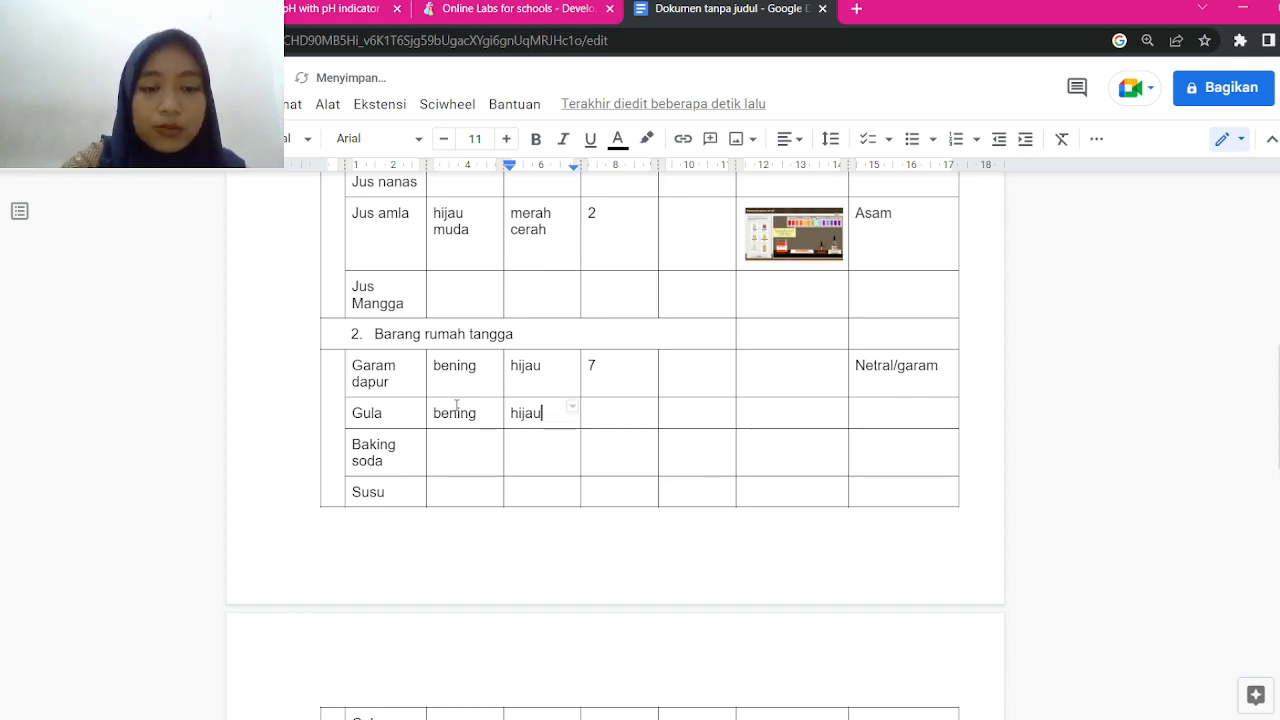
left_click(482, 413)
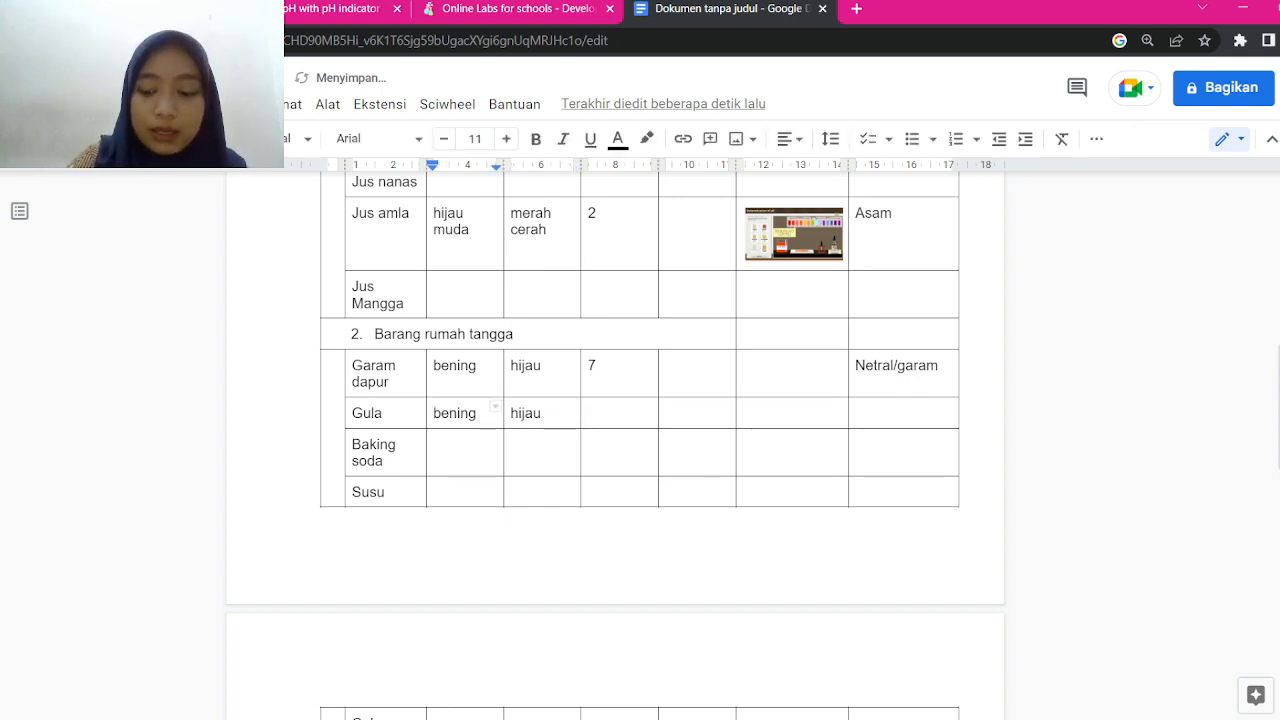
type("/transparan")
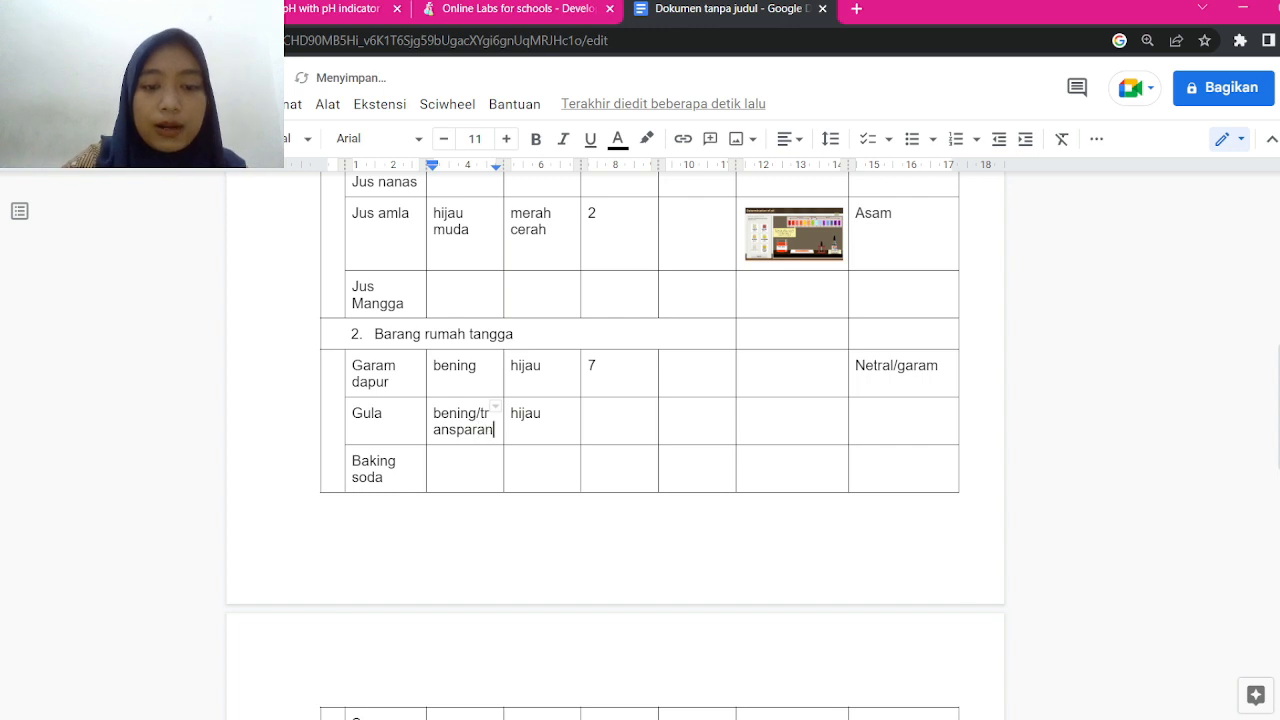
Enter pH 7 and the remark 'Netral/garam' in the Gula row
key("Tab")
type("7")
key("Tab")
key("Tab")
key("Tab")
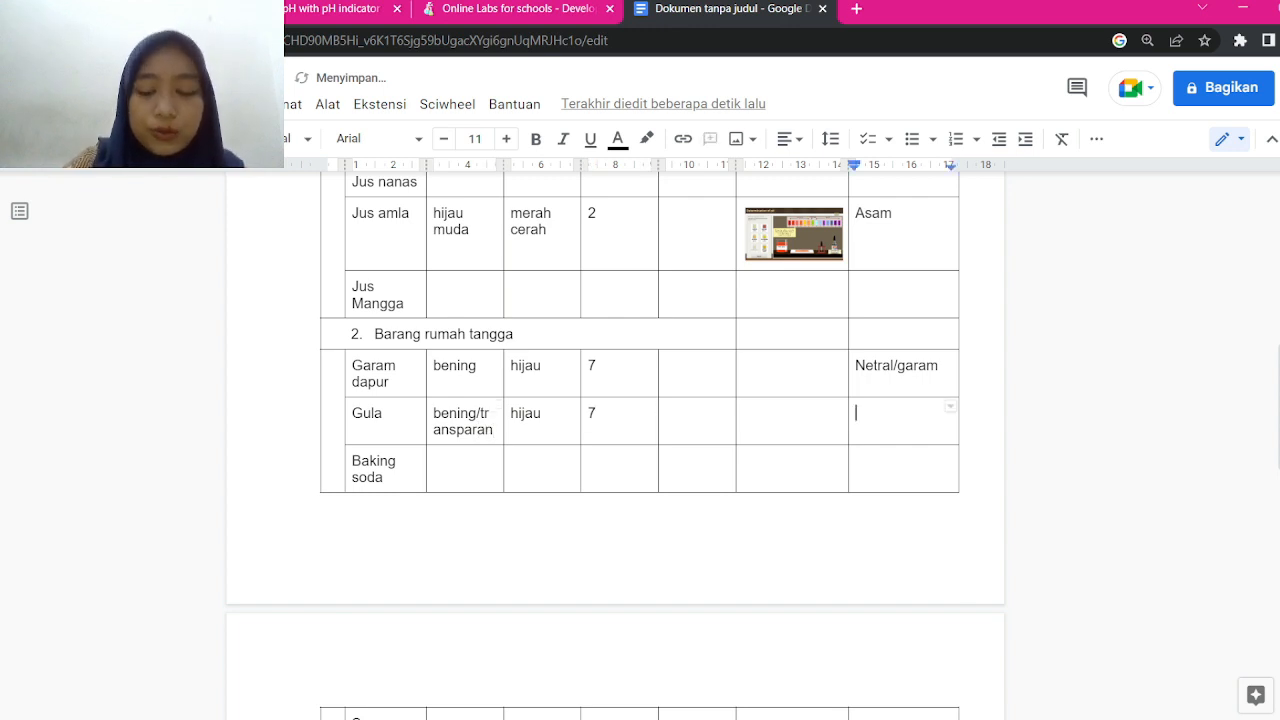
type("Netral")
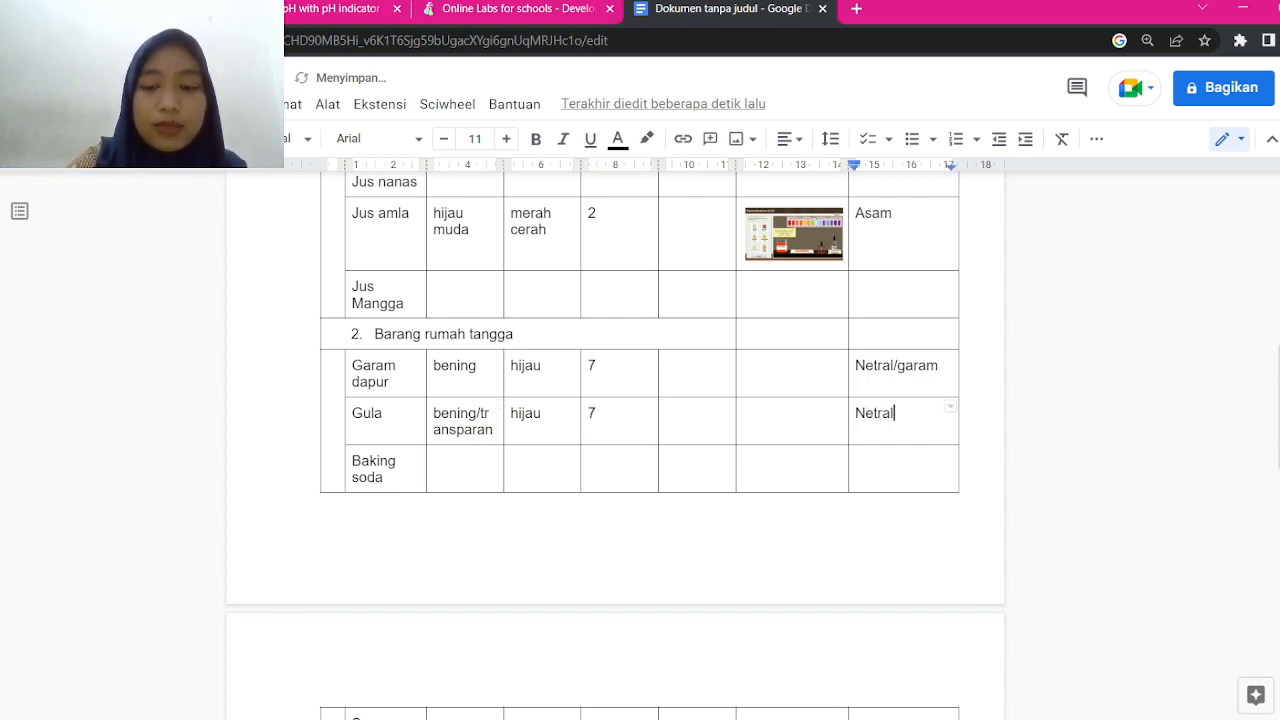
type("/garam")
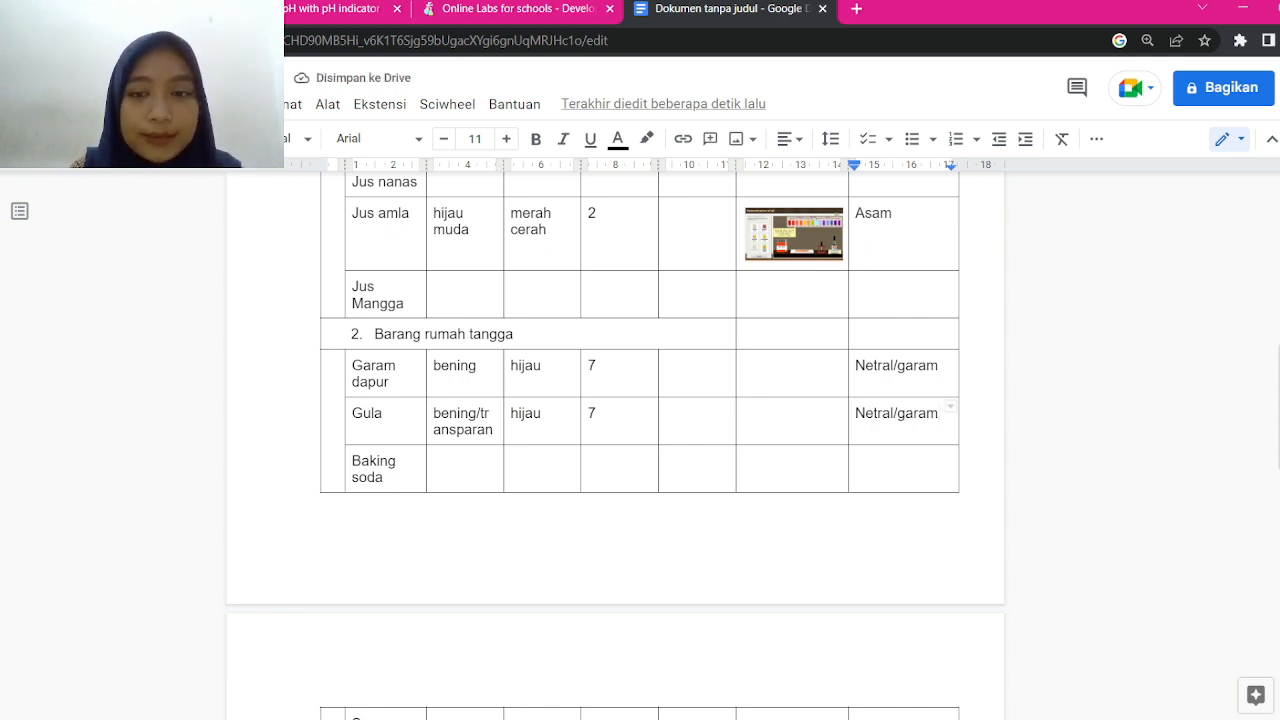
left_click(335, 9)
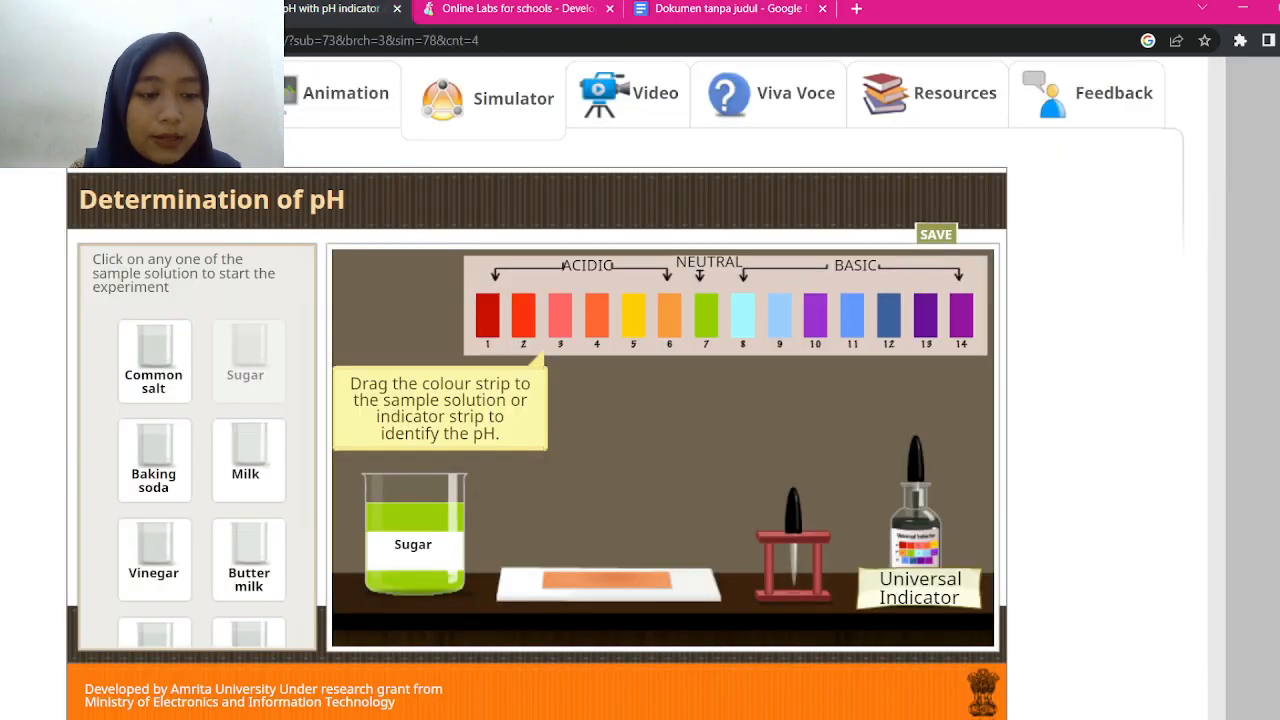
Reset the experiment and put the Baking soda sample from House hold items on the bench
scroll(198, 445, "down", 3)
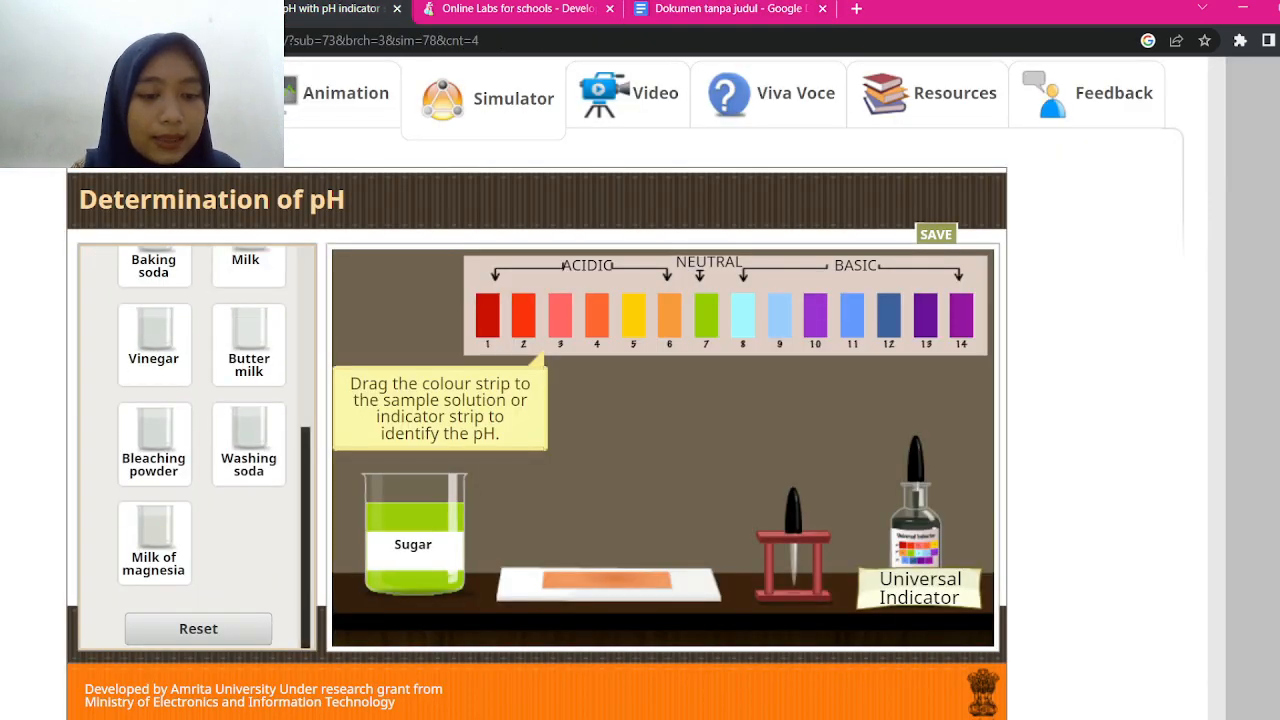
left_click(198, 629)
scroll(198, 447, "up", 1)
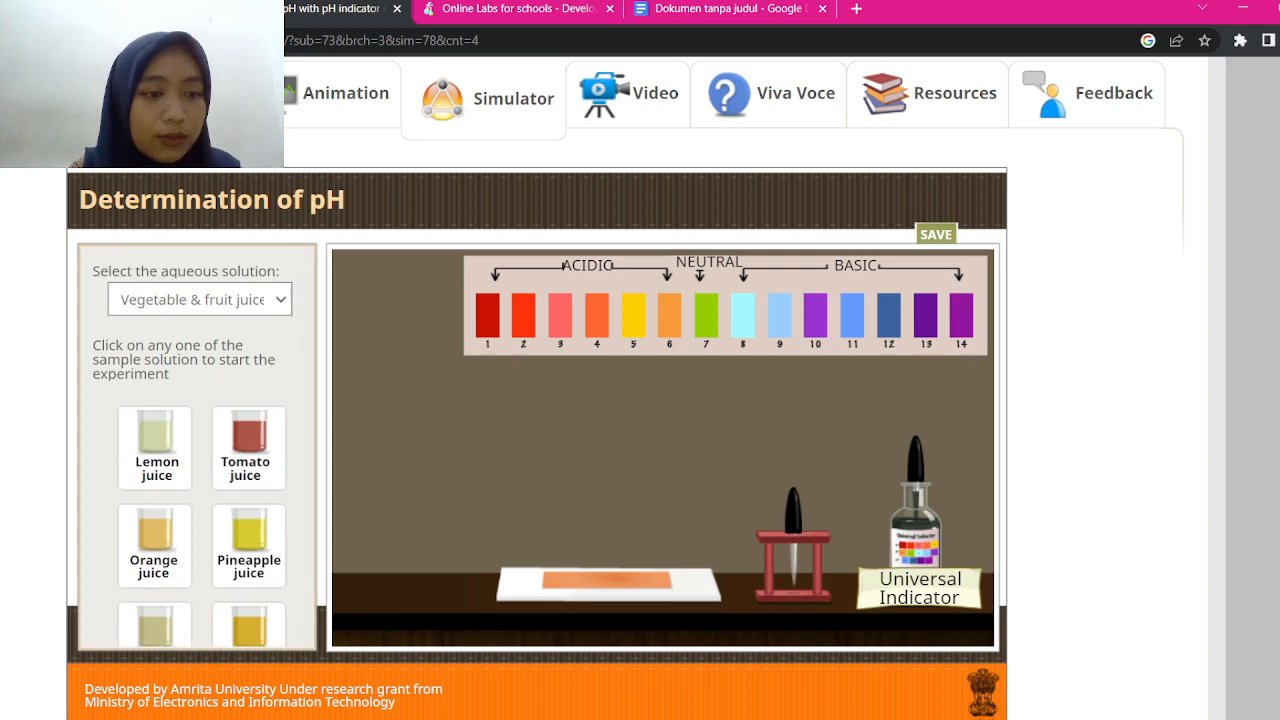
left_click(200, 300)
left_click(190, 350)
scroll(198, 447, "down", 1)
scroll(198, 447, "down", 2)
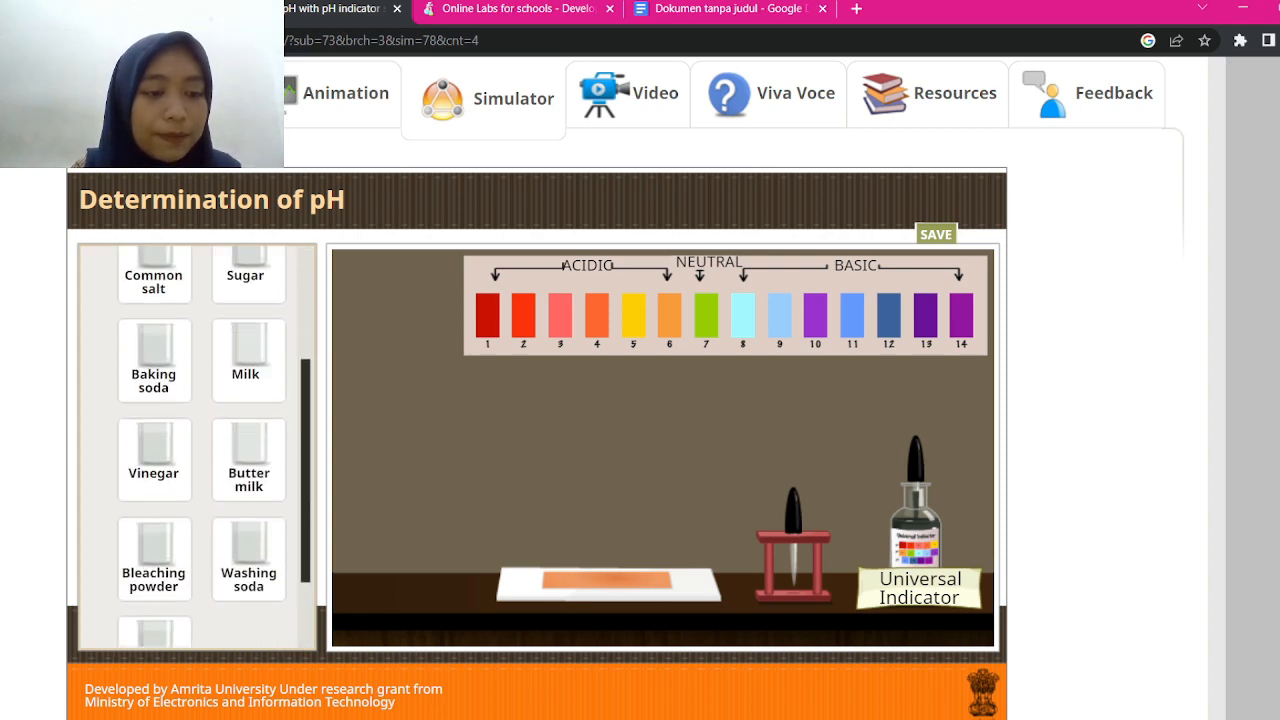
left_click(153, 355)
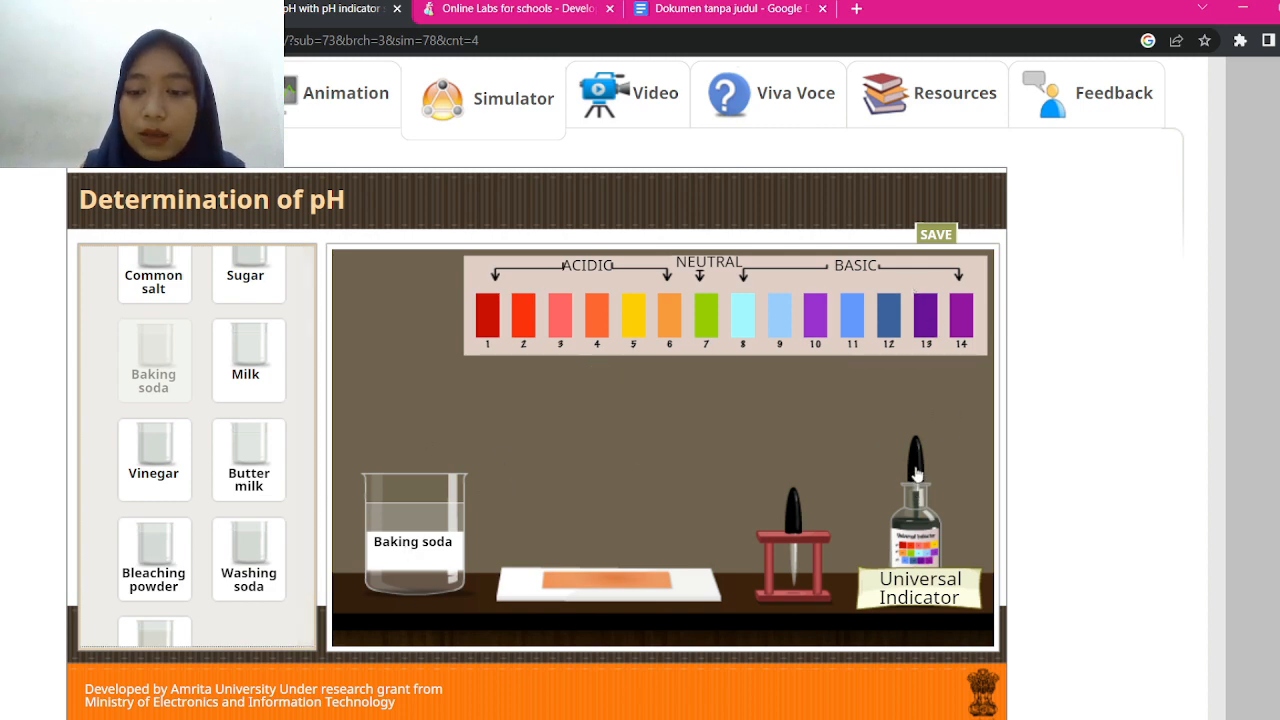
Add universal indicator to the baking soda and compare its light-blue colour with a chart swatch
left_click_drag(915, 458, 436, 349)
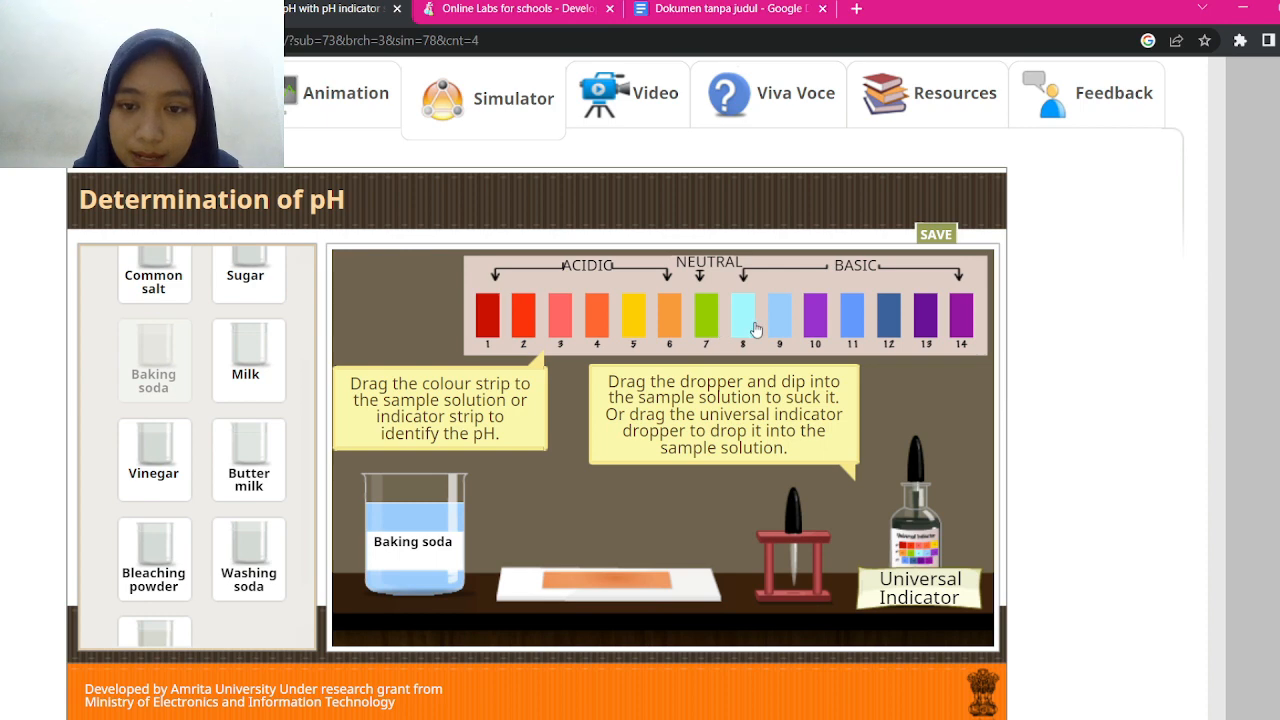
left_click_drag(742, 322, 484, 525)
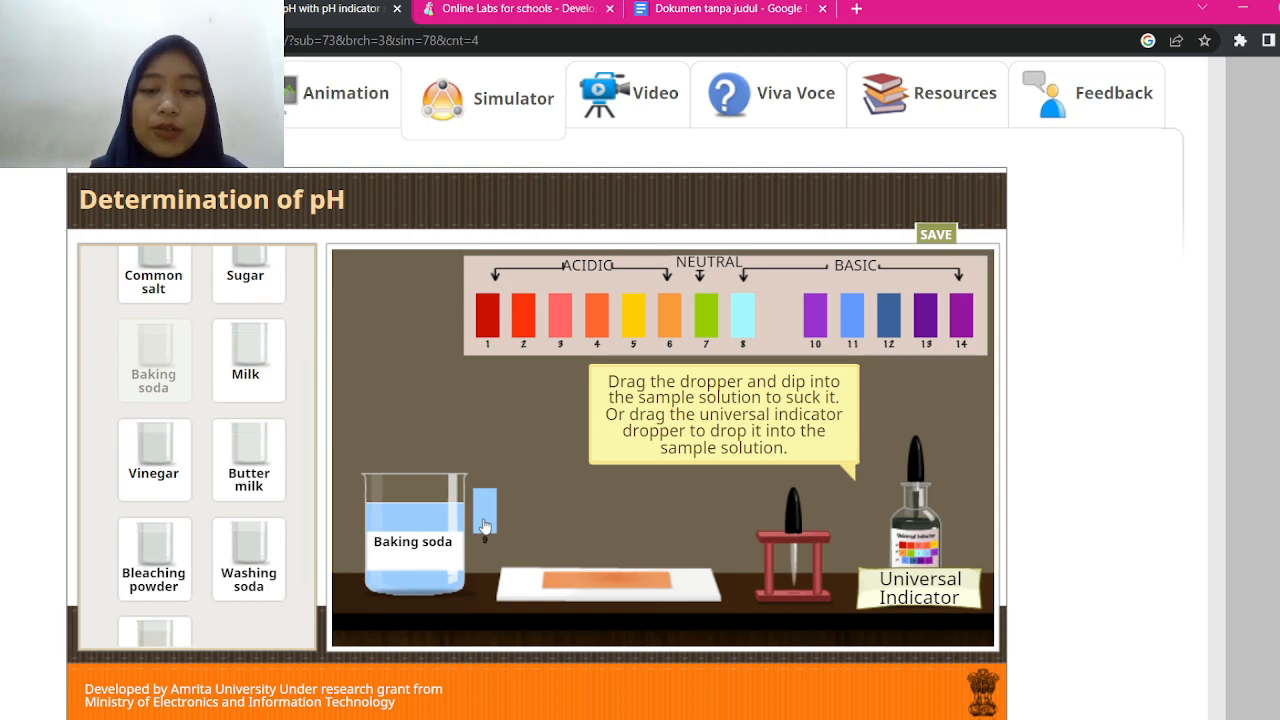
left_click_drag(484, 525, 486, 524)
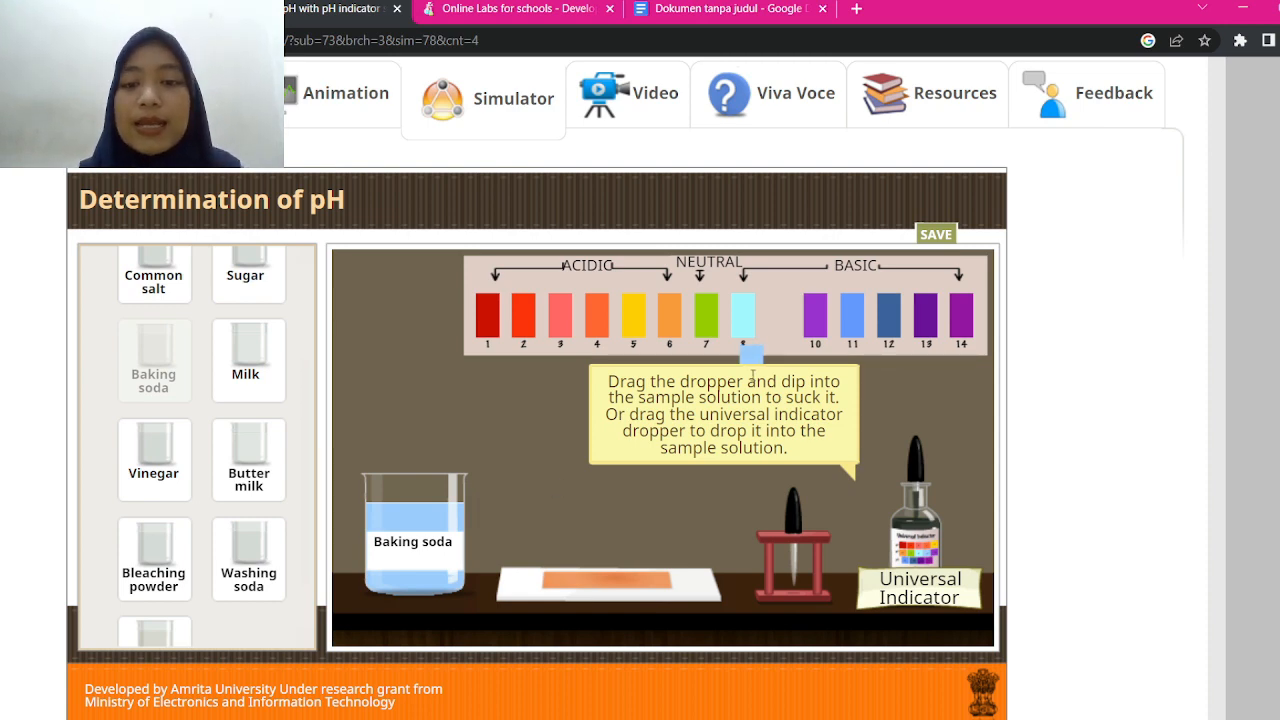
Enter transparan, biru muda and pH 9 into the Baking soda row
left_click(712, 10)
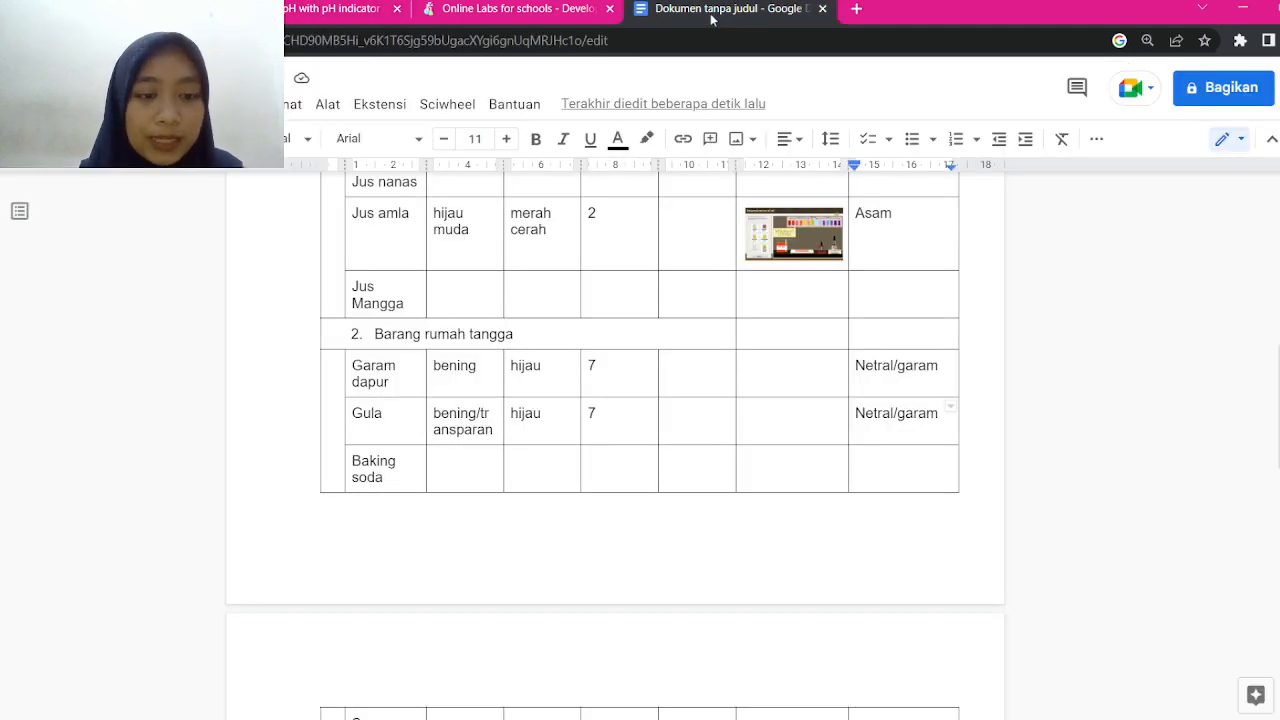
type("transparan")
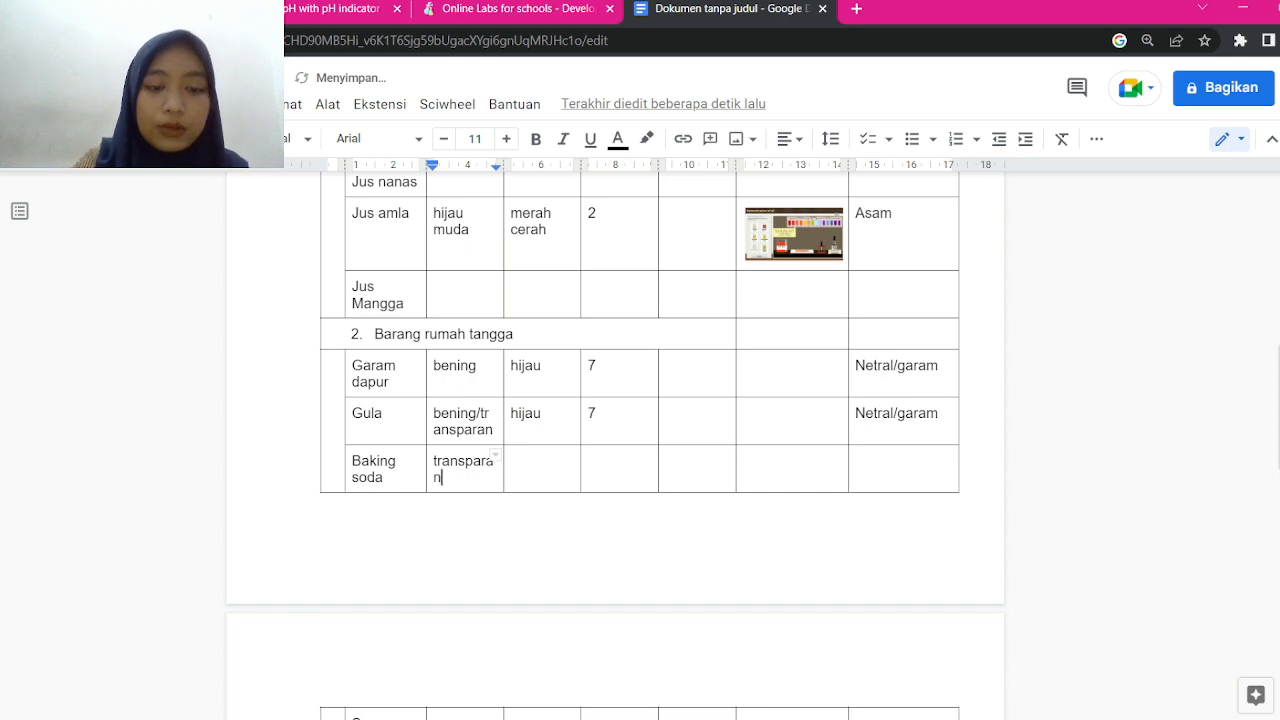
key("Tab")
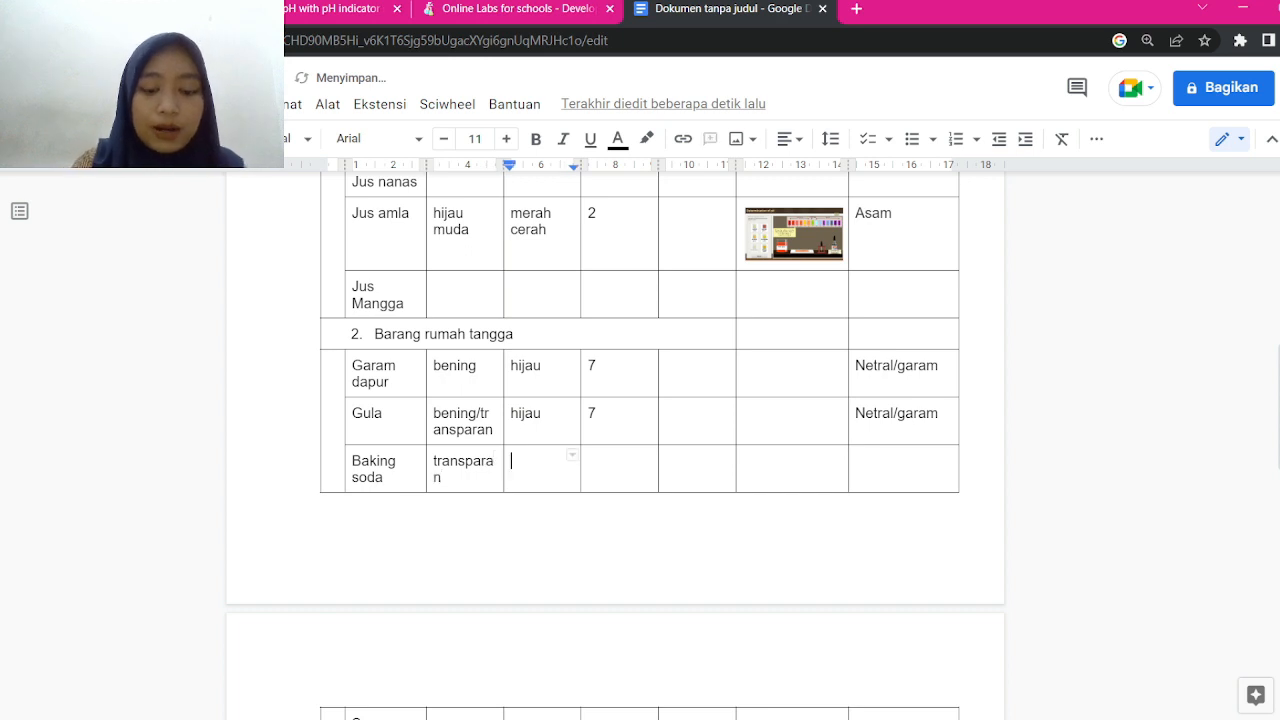
type("biru muda")
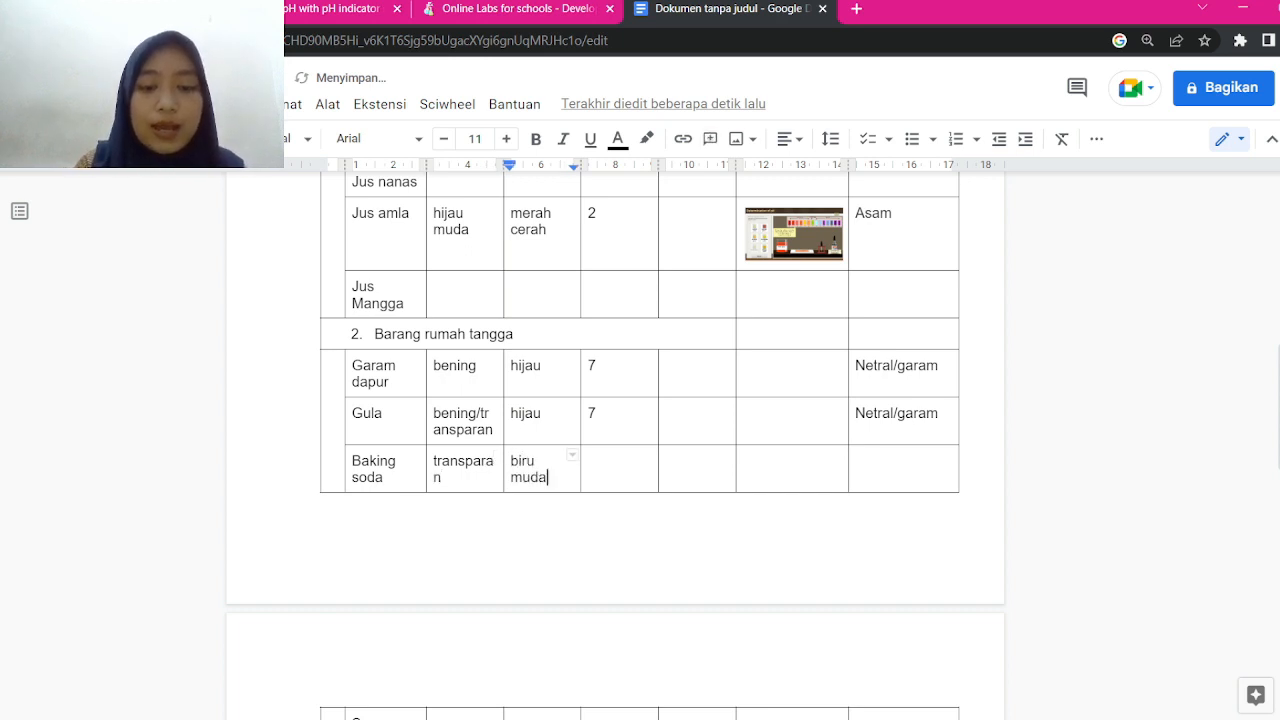
key("Tab")
type("9")
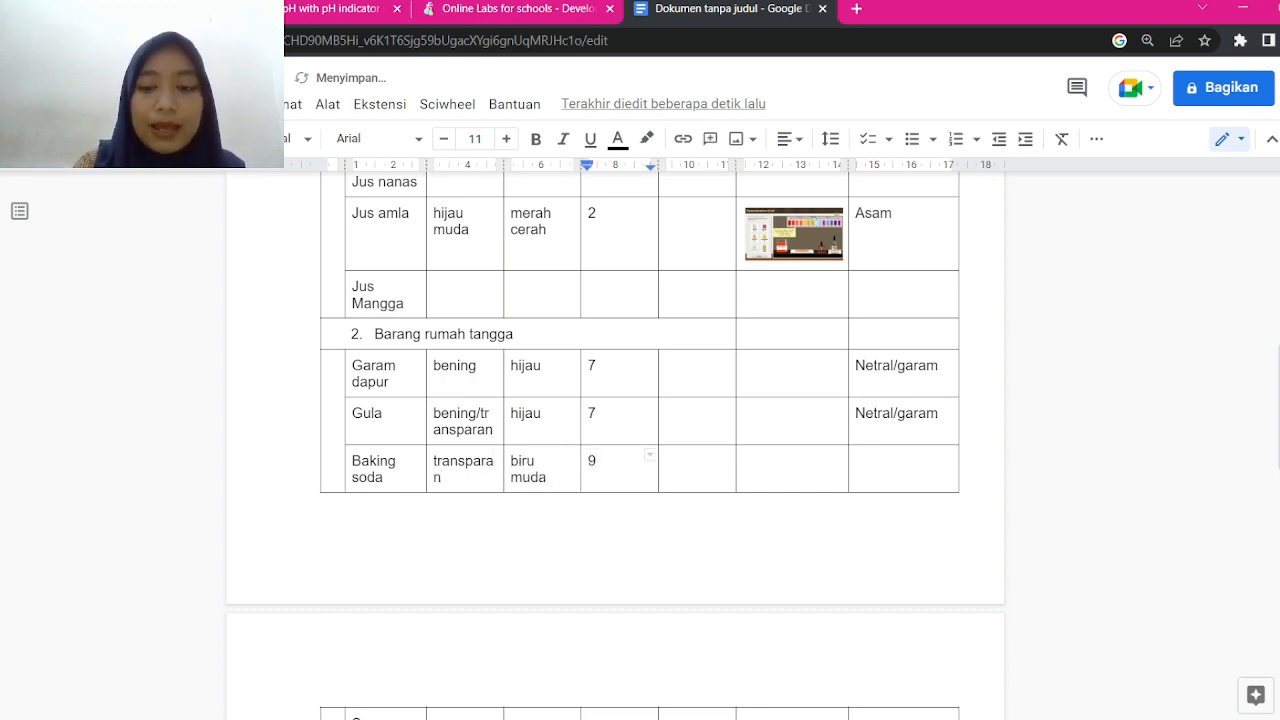
key("Tab")
key("Tab")
Add the remark 'Basa' in the Baking soda row's last column
scroll(616, 426, "down", 1)
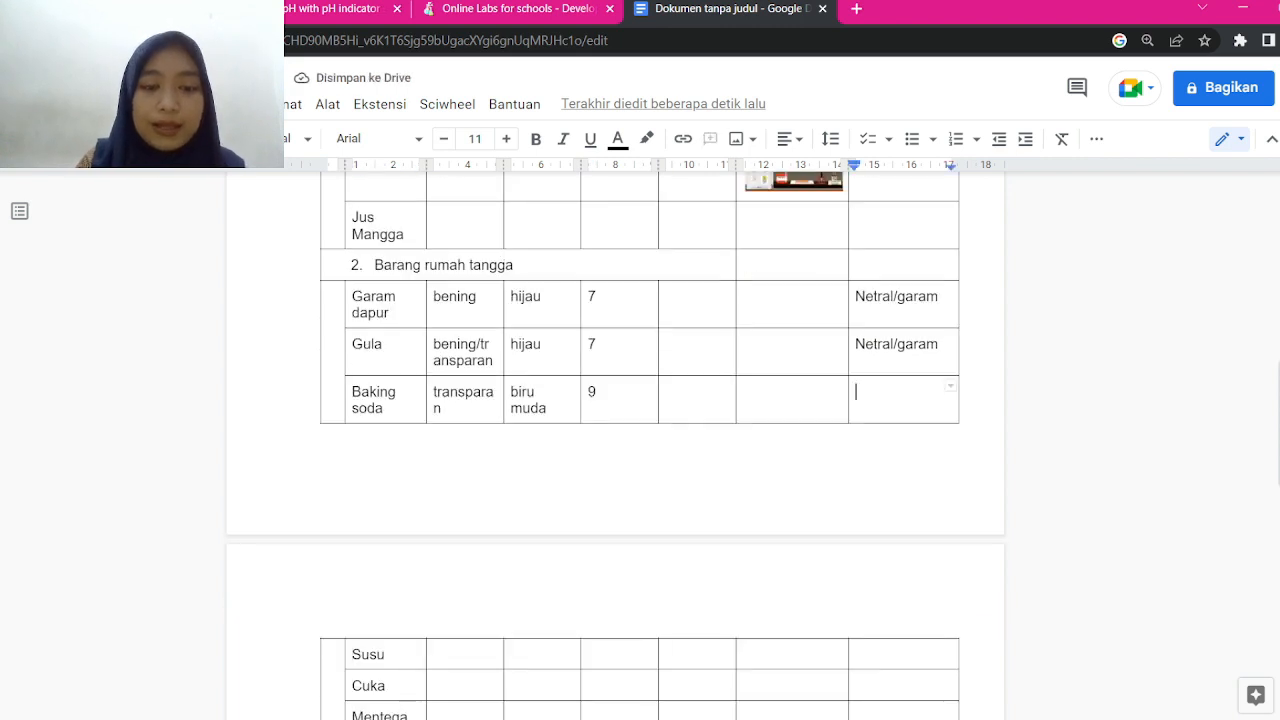
type("Basa")
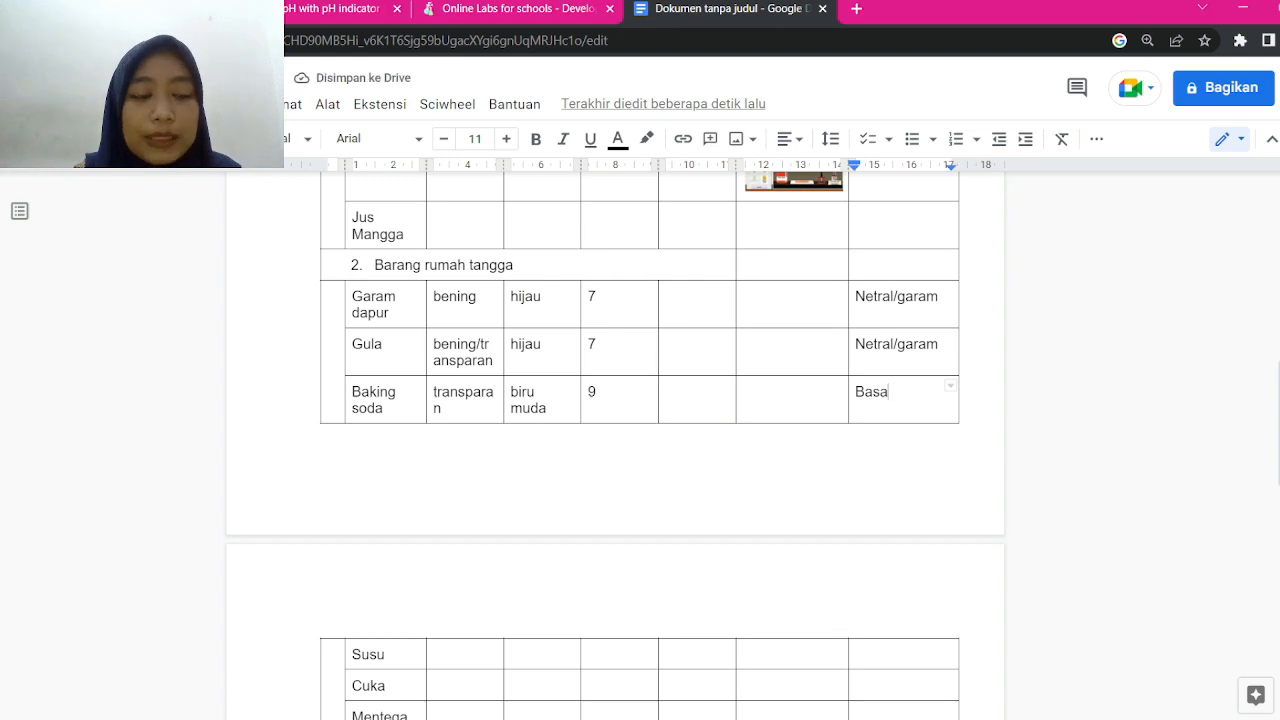
scroll(616, 446, "up", 2)
scroll(616, 446, "down", 11)
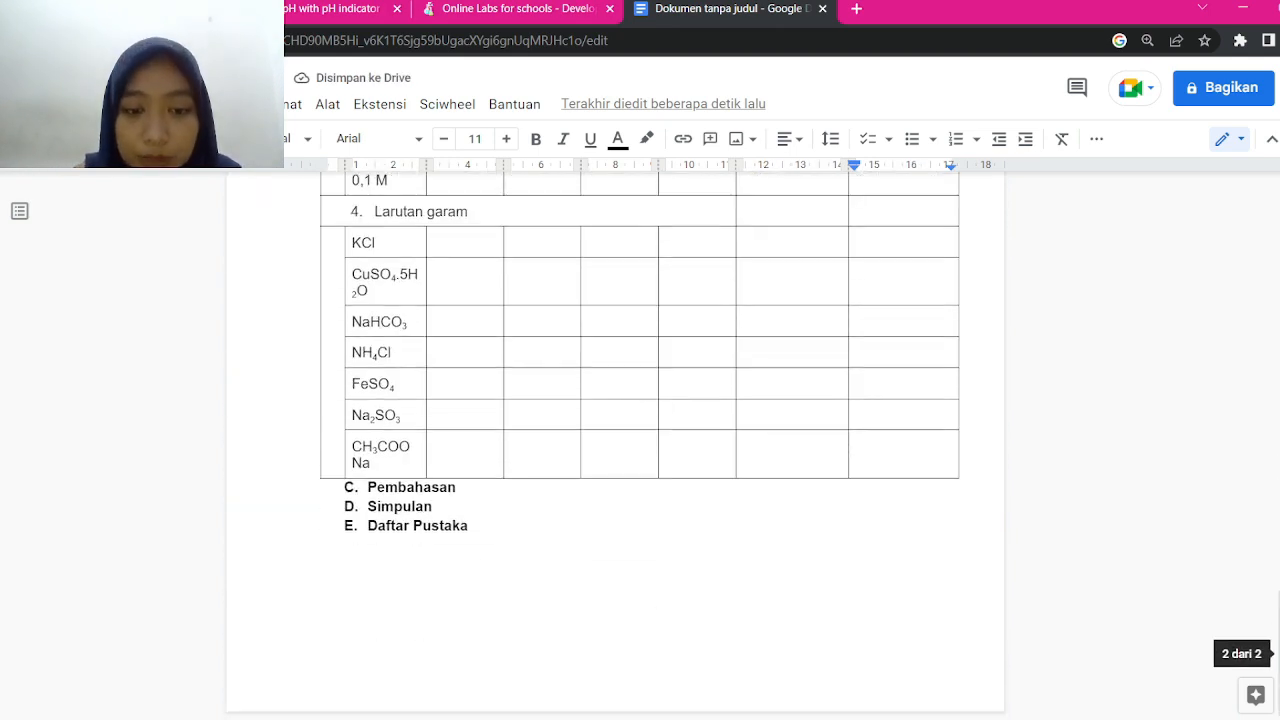
scroll(616, 446, "up", 4)
scroll(616, 446, "up", 8)
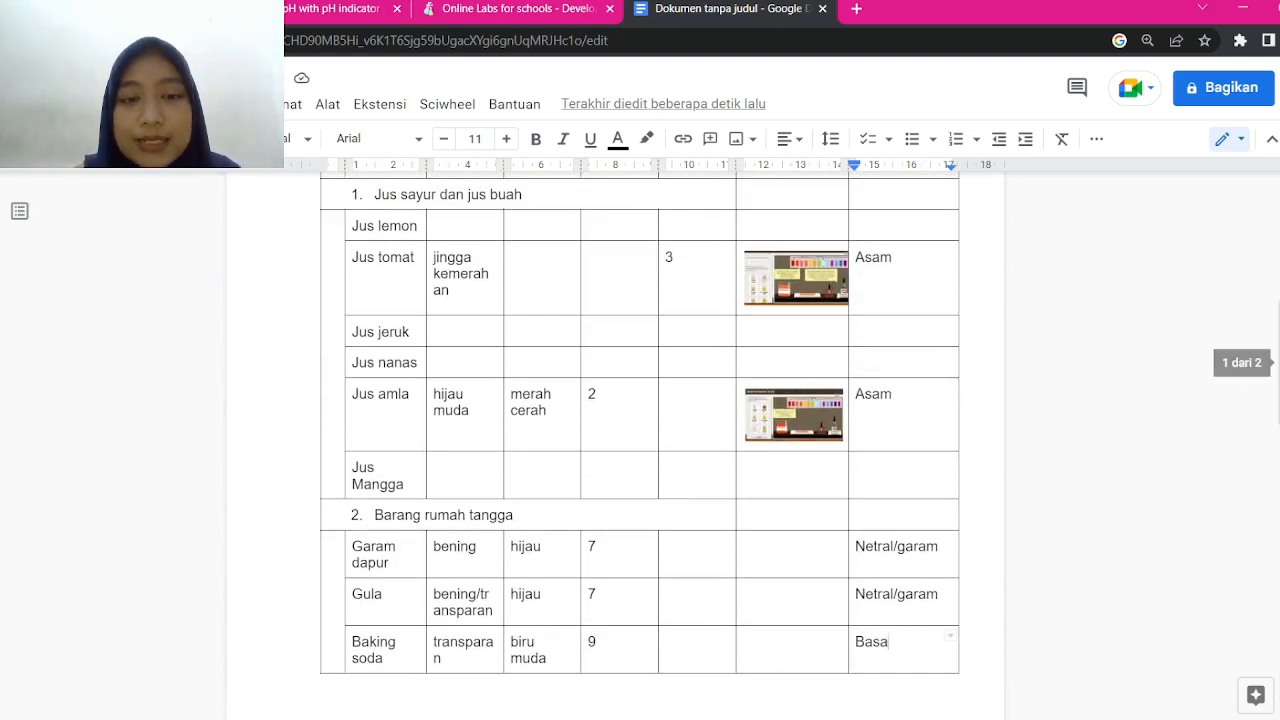
scroll(616, 446, "down", 3)
scroll(616, 446, "down", 1)
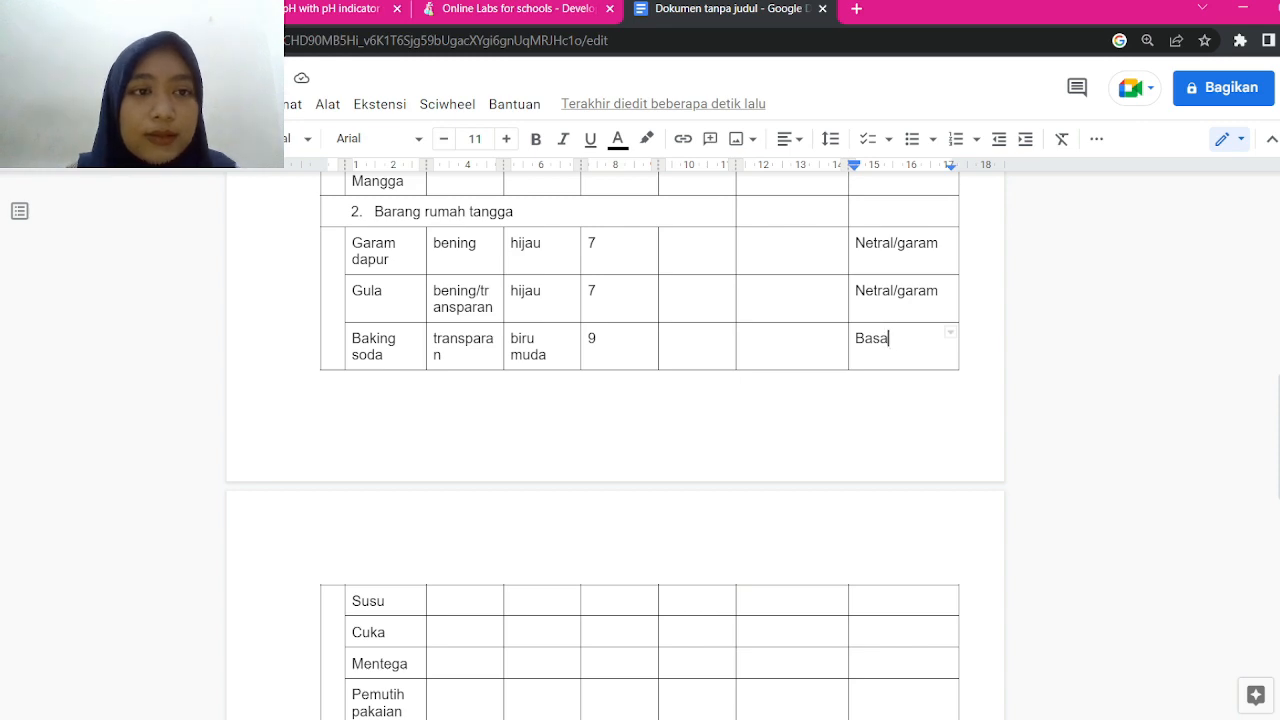
left_click(335, 9)
Reset the simulator and choose Butter milk from the House hold items samples
scroll(198, 450, "down", 1)
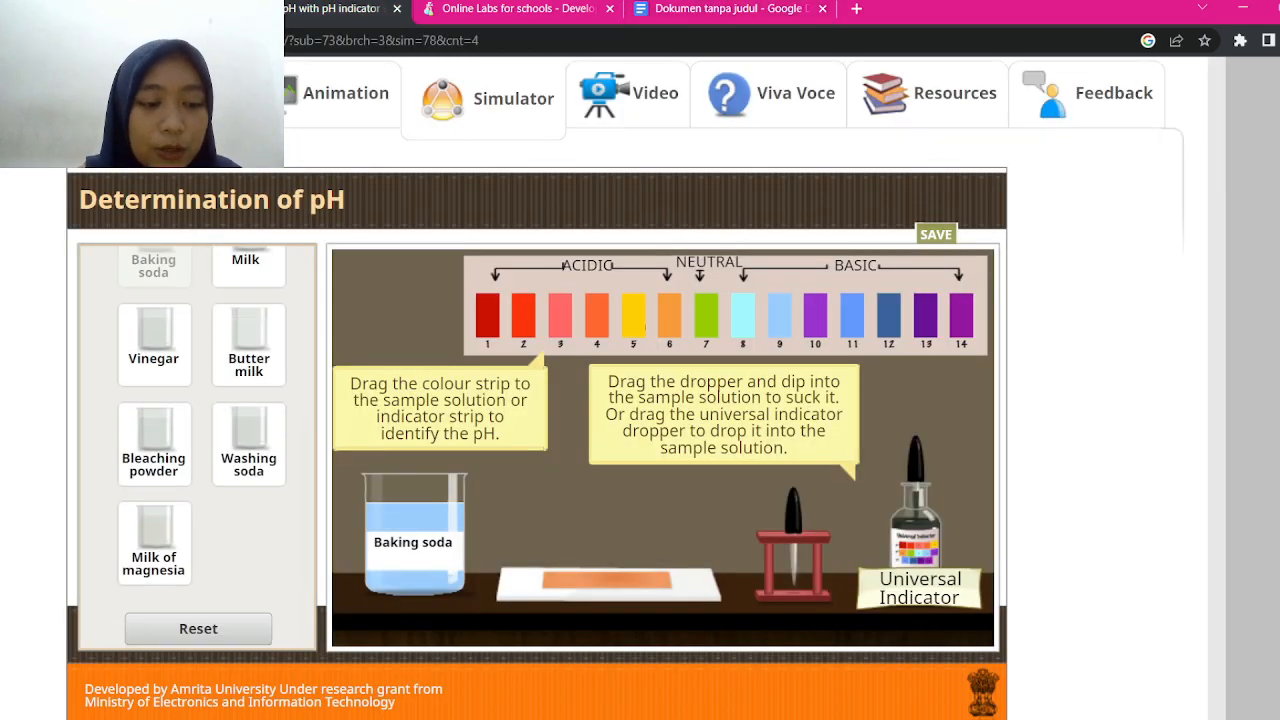
left_click(198, 629)
scroll(198, 450, "down", 1)
scroll(198, 450, "up", 1)
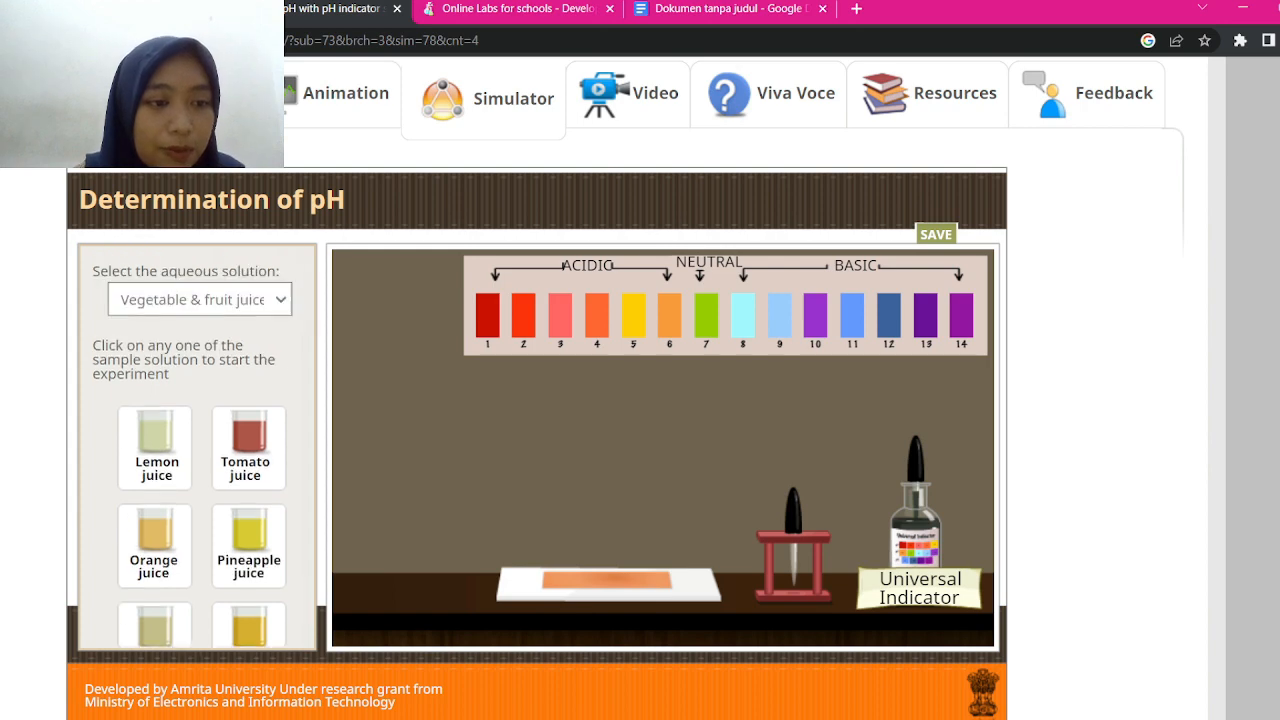
left_click(200, 300)
left_click(180, 345)
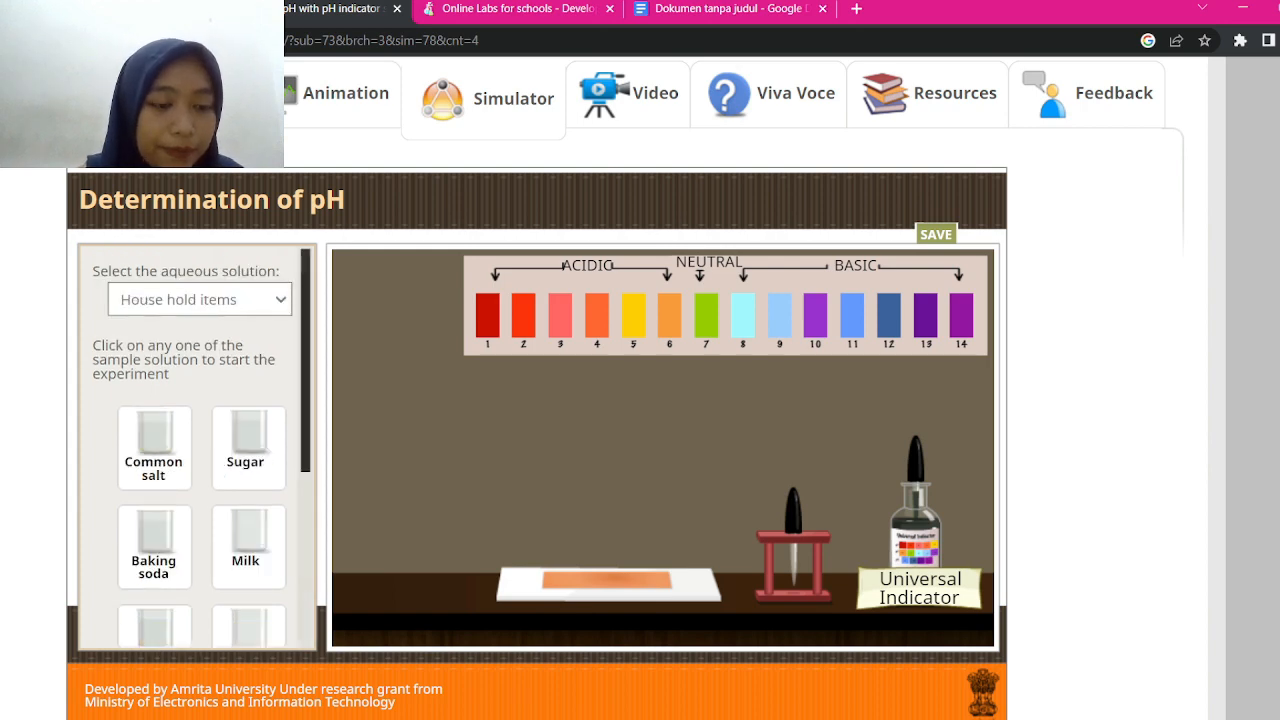
scroll(198, 450, "down", 2)
left_click(249, 345)
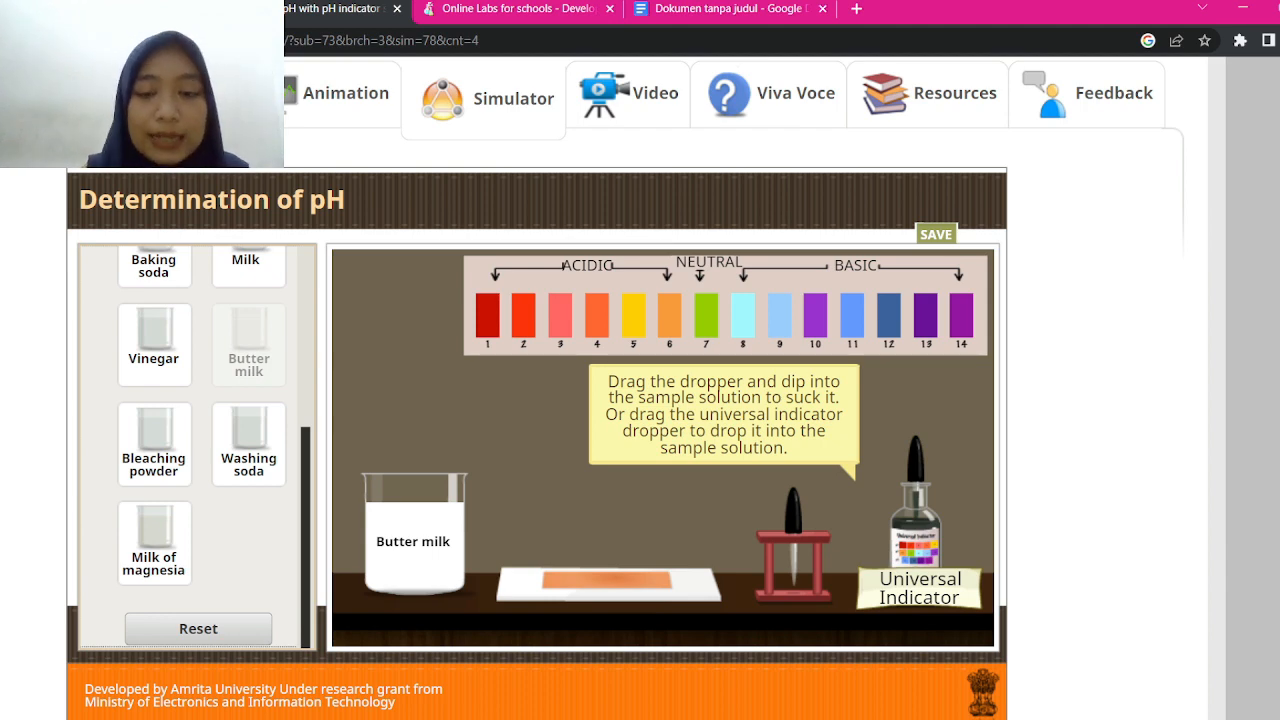
Add universal indicator to the butter milk and match its yellow colour to the pH 5 strip
left_click_drag(921, 471, 463, 363)
left_click(916, 468)
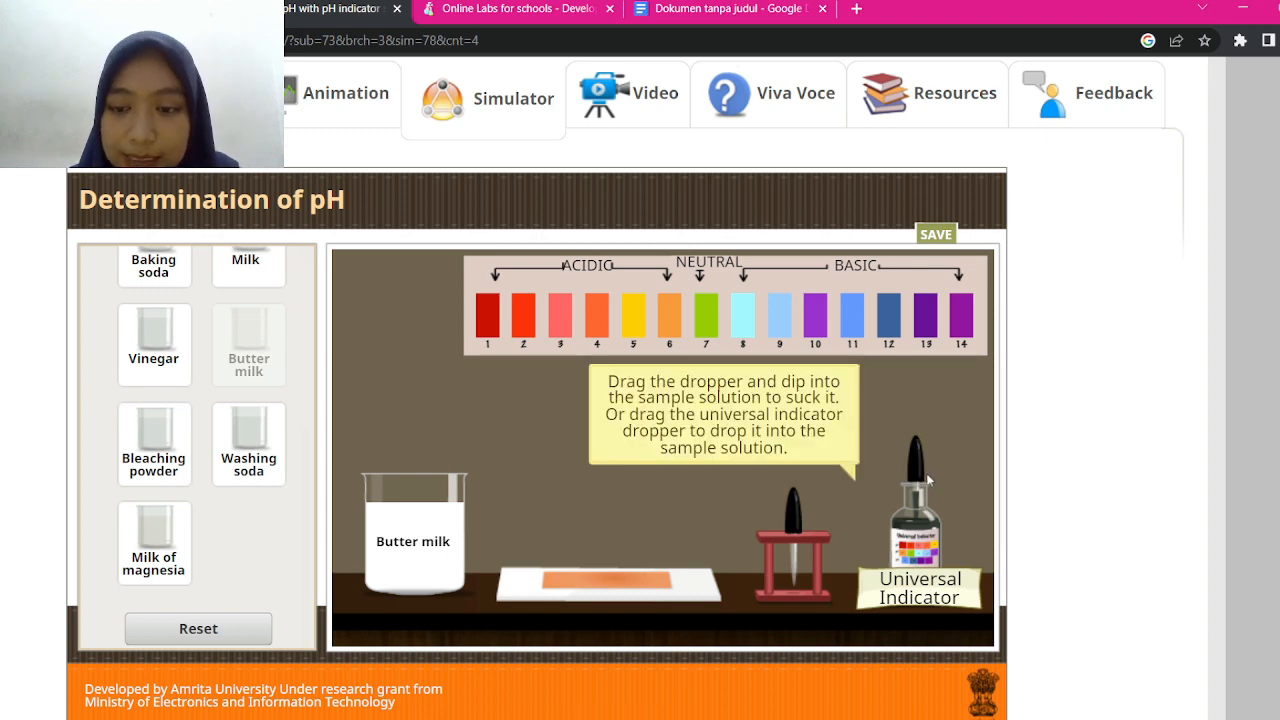
left_click_drag(916, 466, 416, 382)
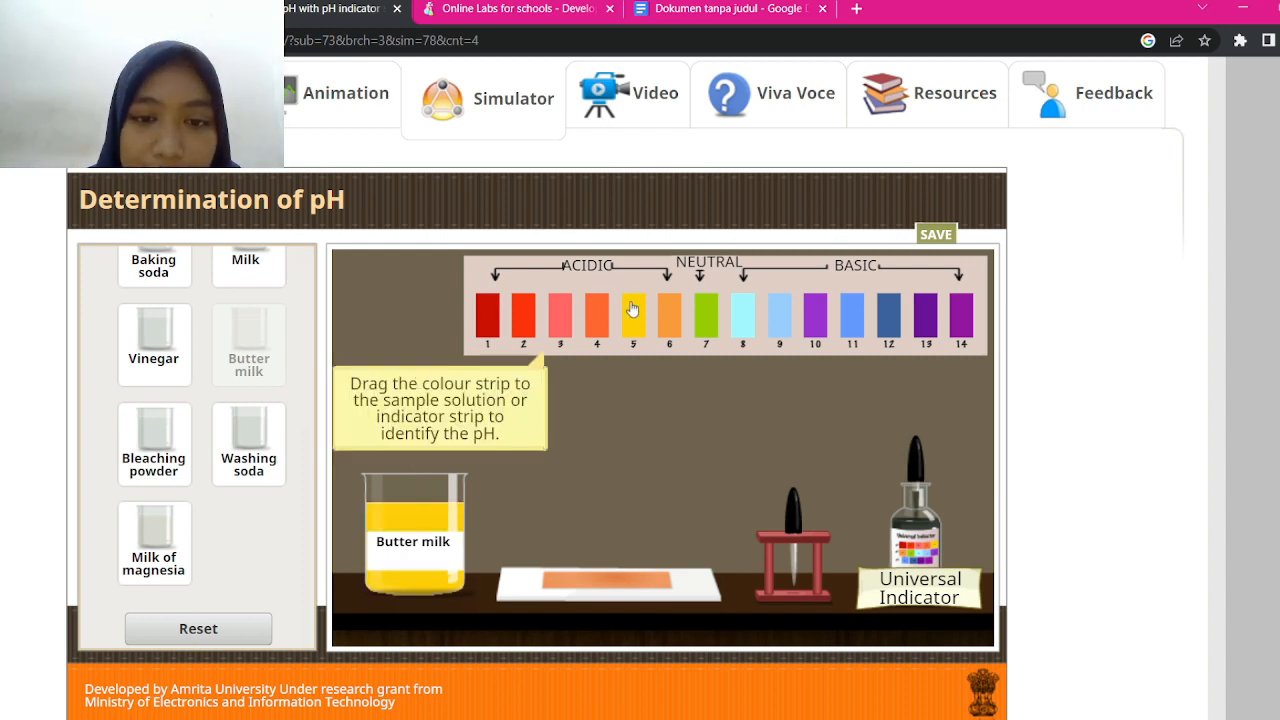
left_click_drag(630, 322, 491, 519)
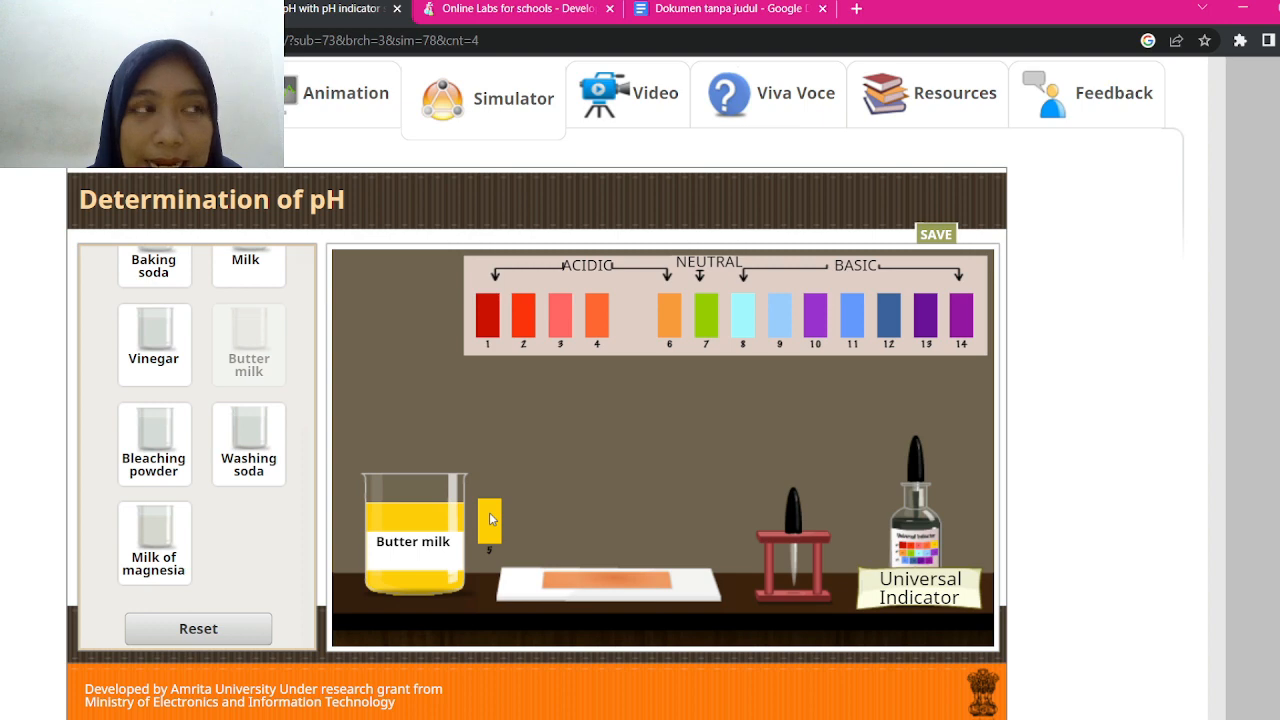
left_click_drag(491, 519, 641, 318)
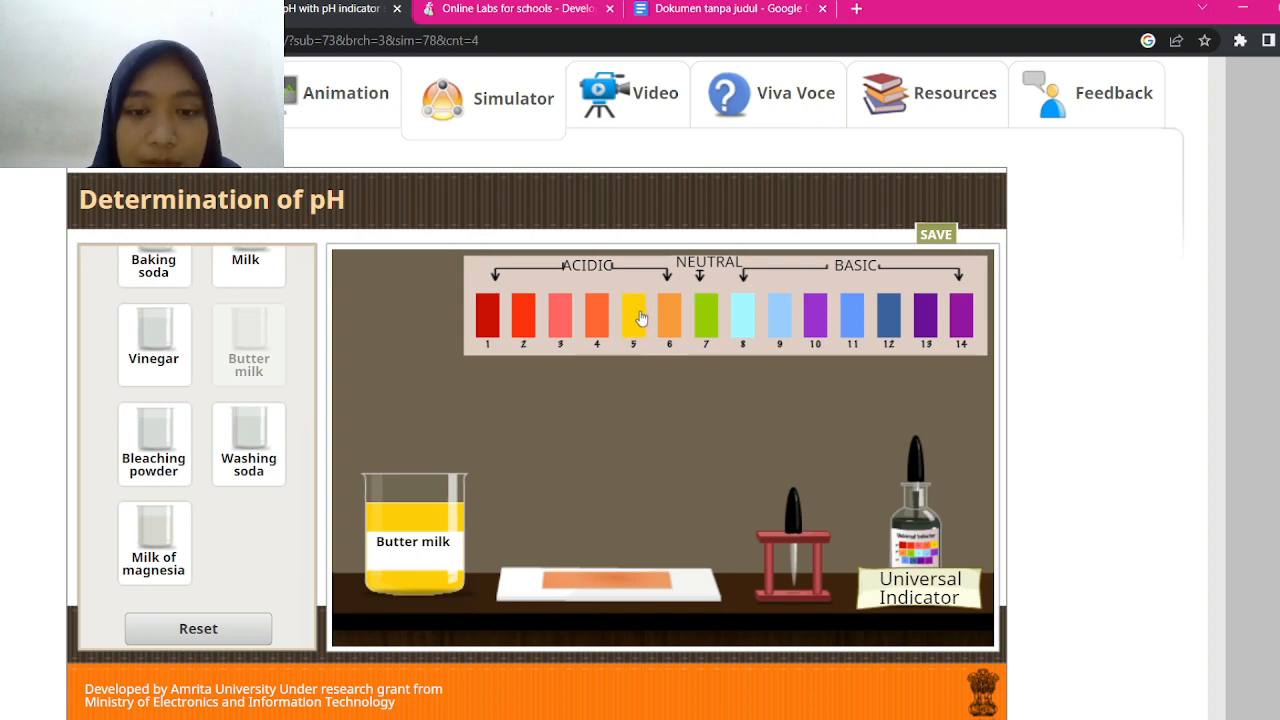
left_click(729, 10)
Enter putih, kuning, 5 and Asam into the Mentega row's cells
scroll(615, 445, "down", 1)
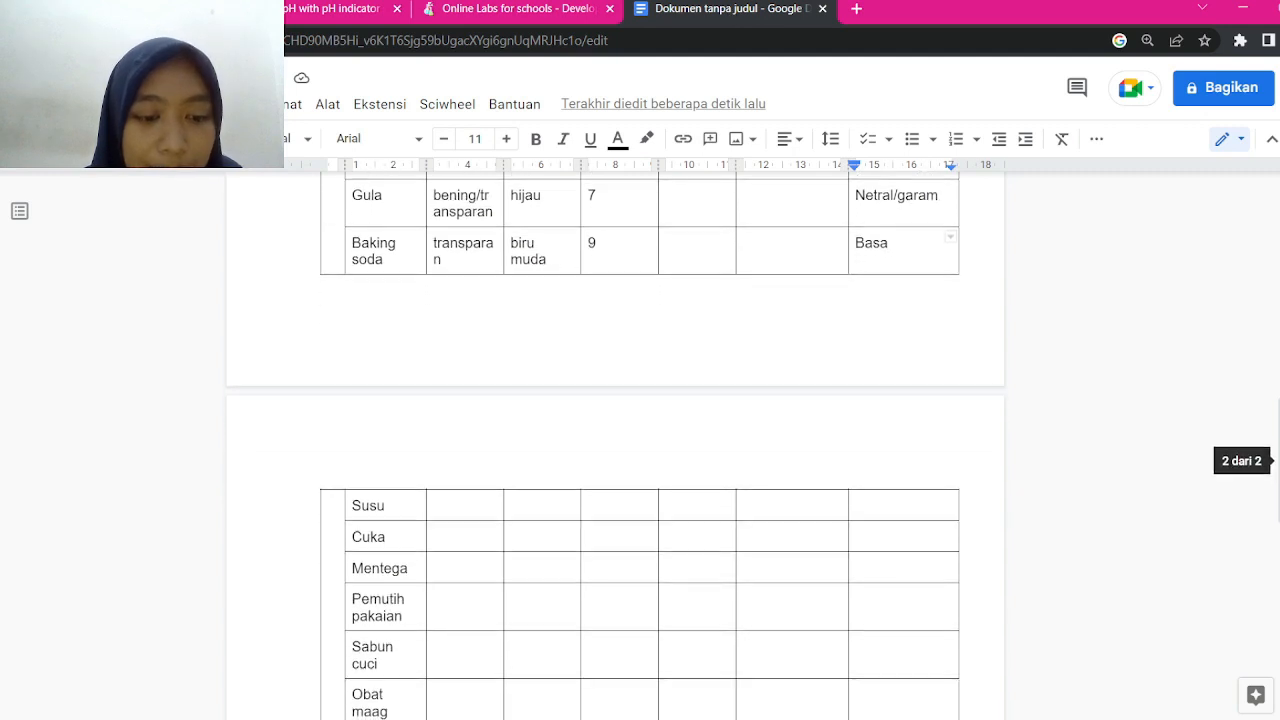
left_click(452, 568)
type("putih")
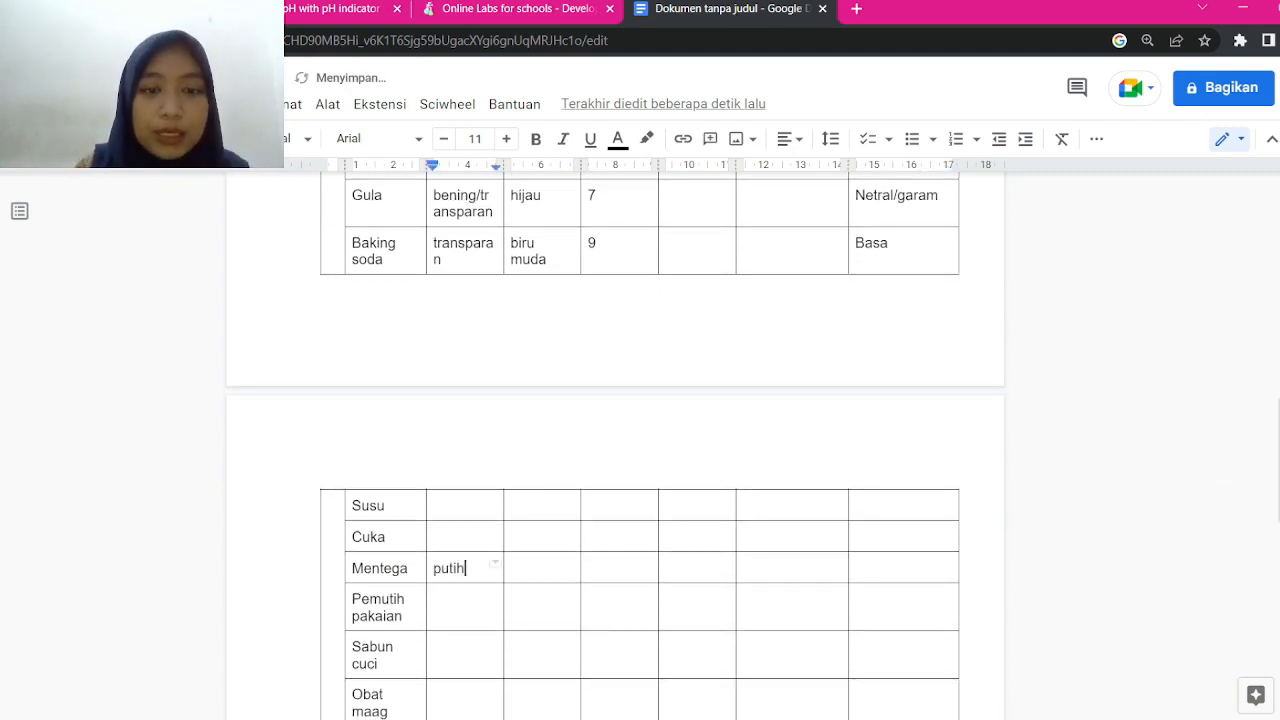
key("Tab")
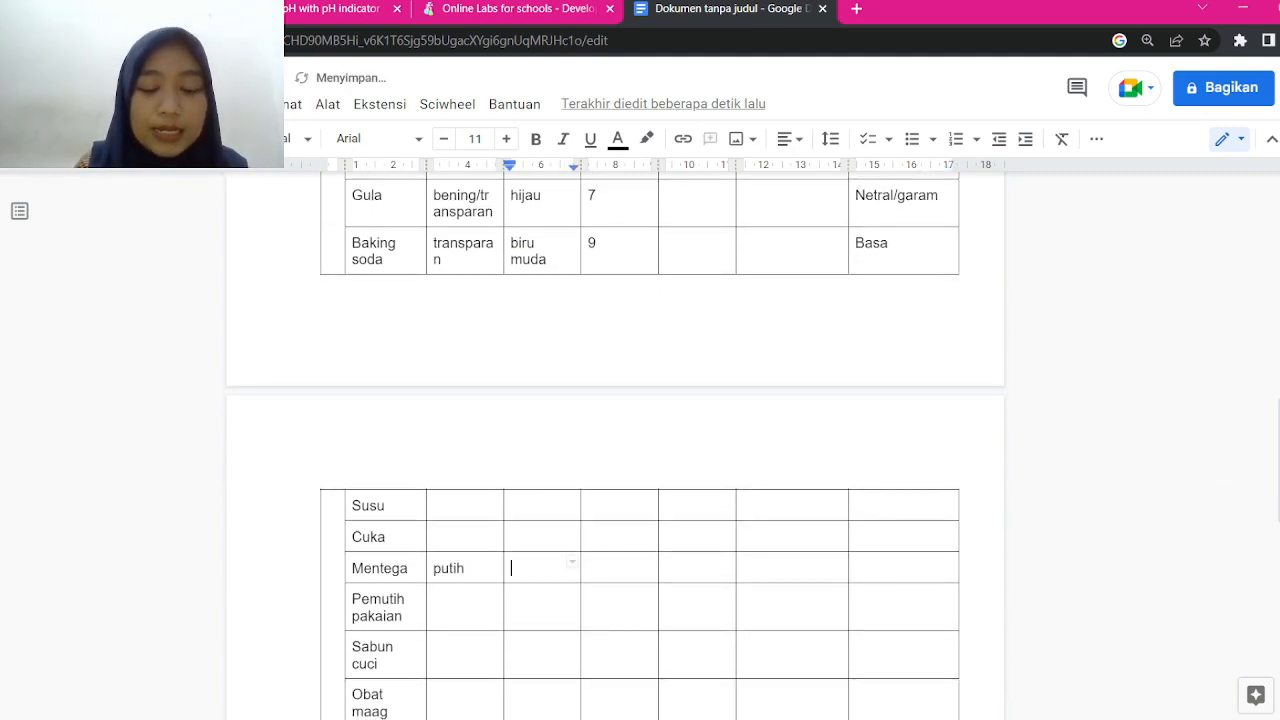
type("kun")
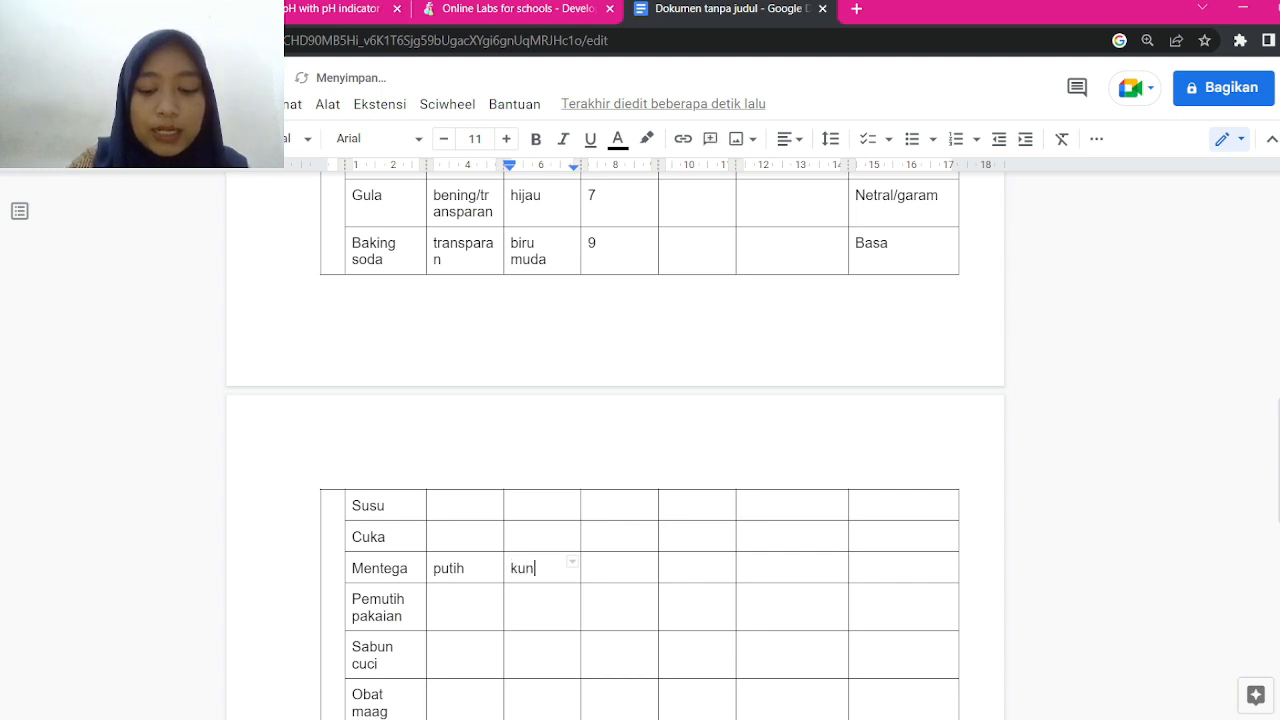
type("ing")
key("Tab")
type("5")
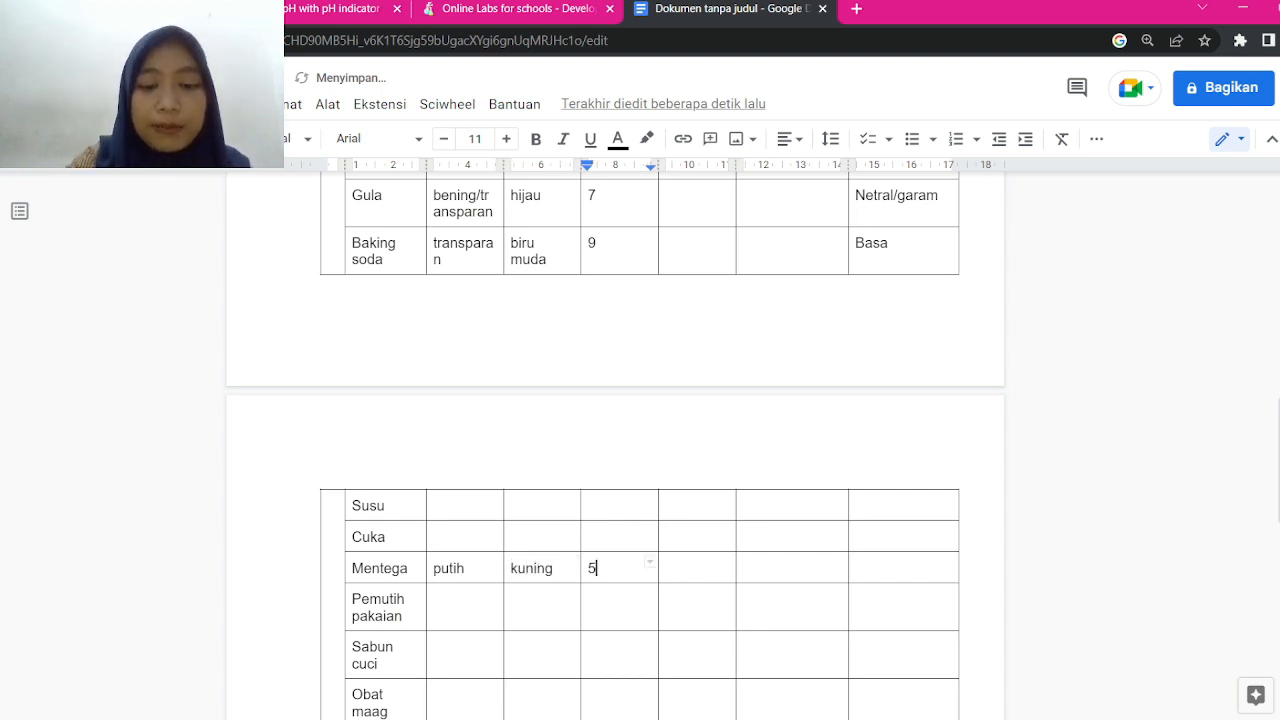
key("Tab")
key("Tab")
key("Tab")
type("Asam")
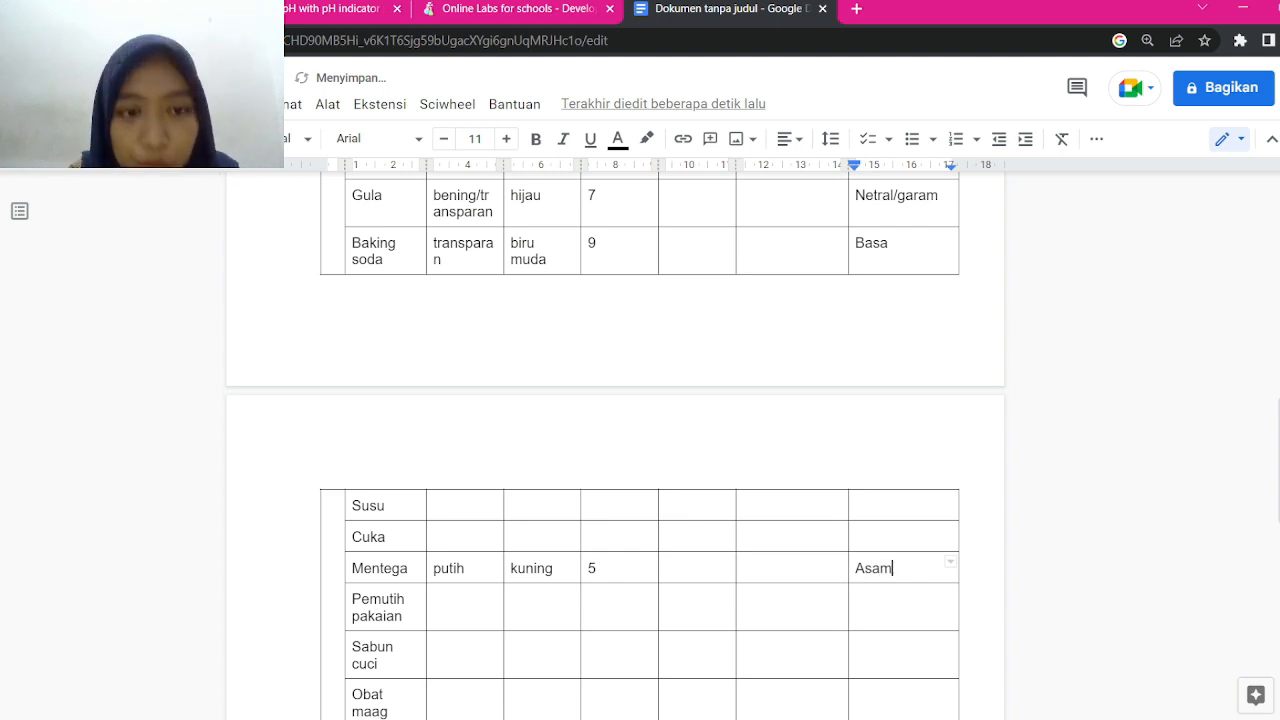
scroll(616, 446, "up", 4)
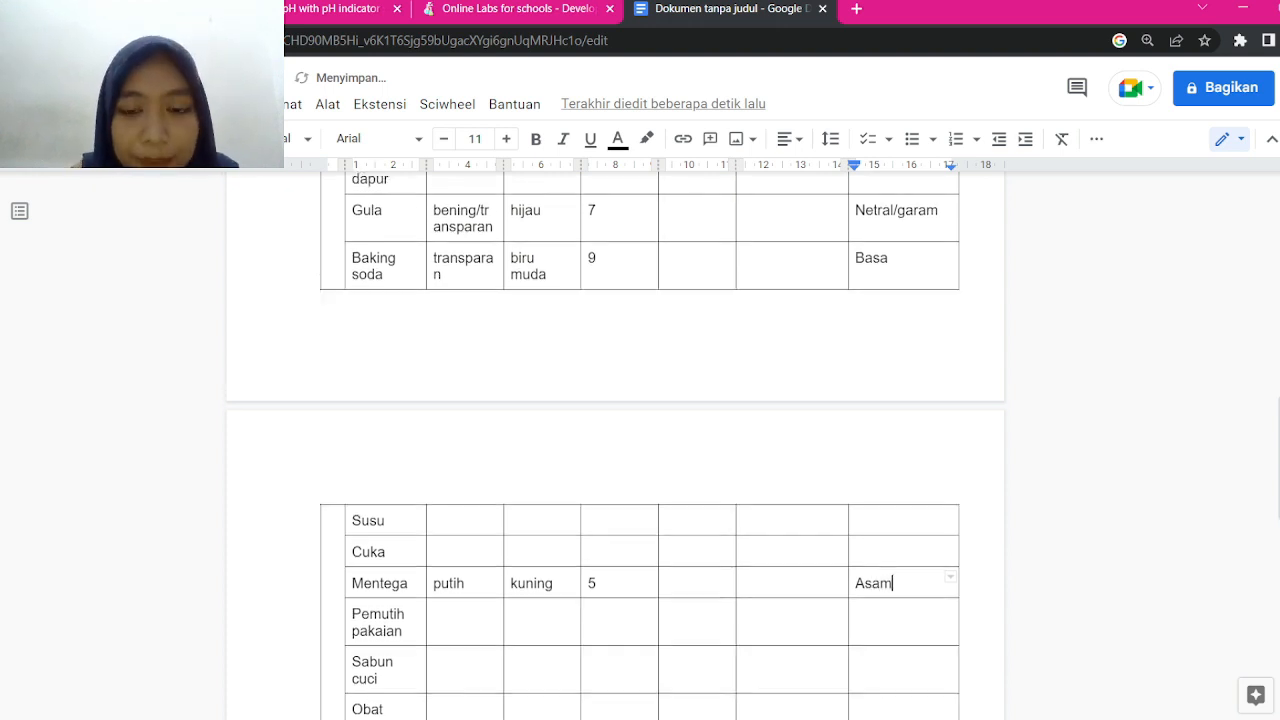
scroll(616, 446, "down", 4)
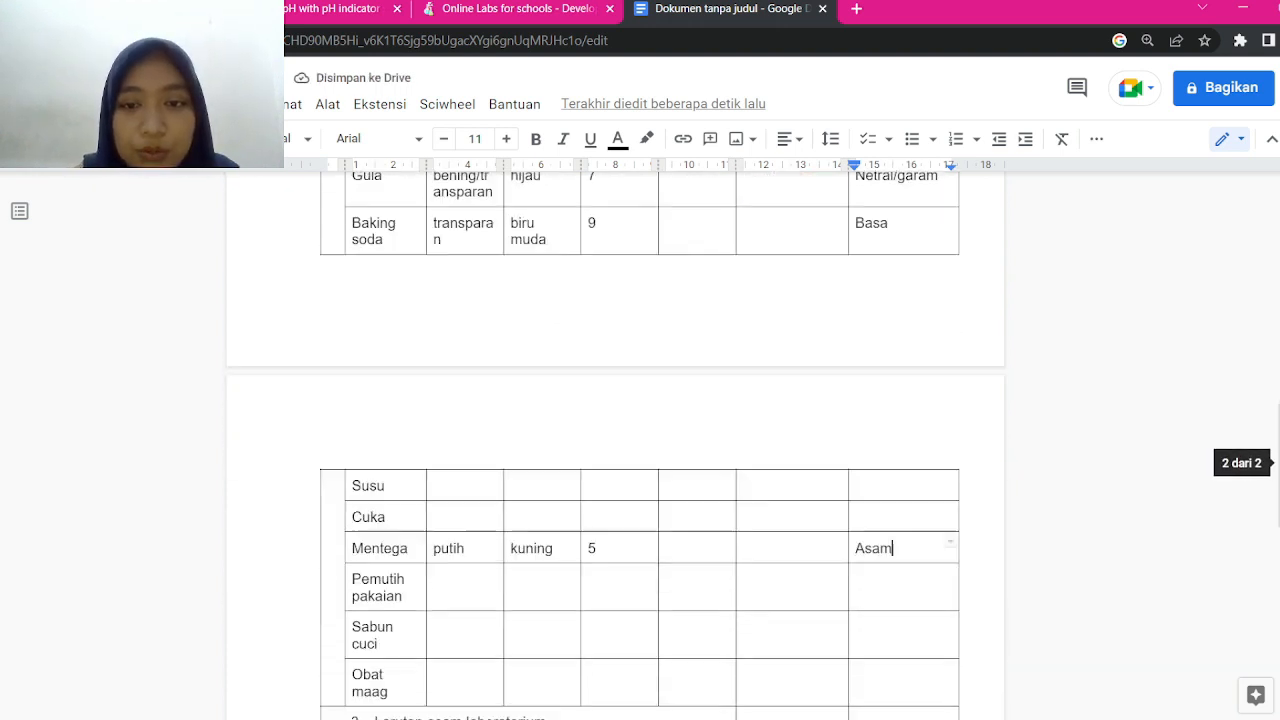
left_click(333, 9)
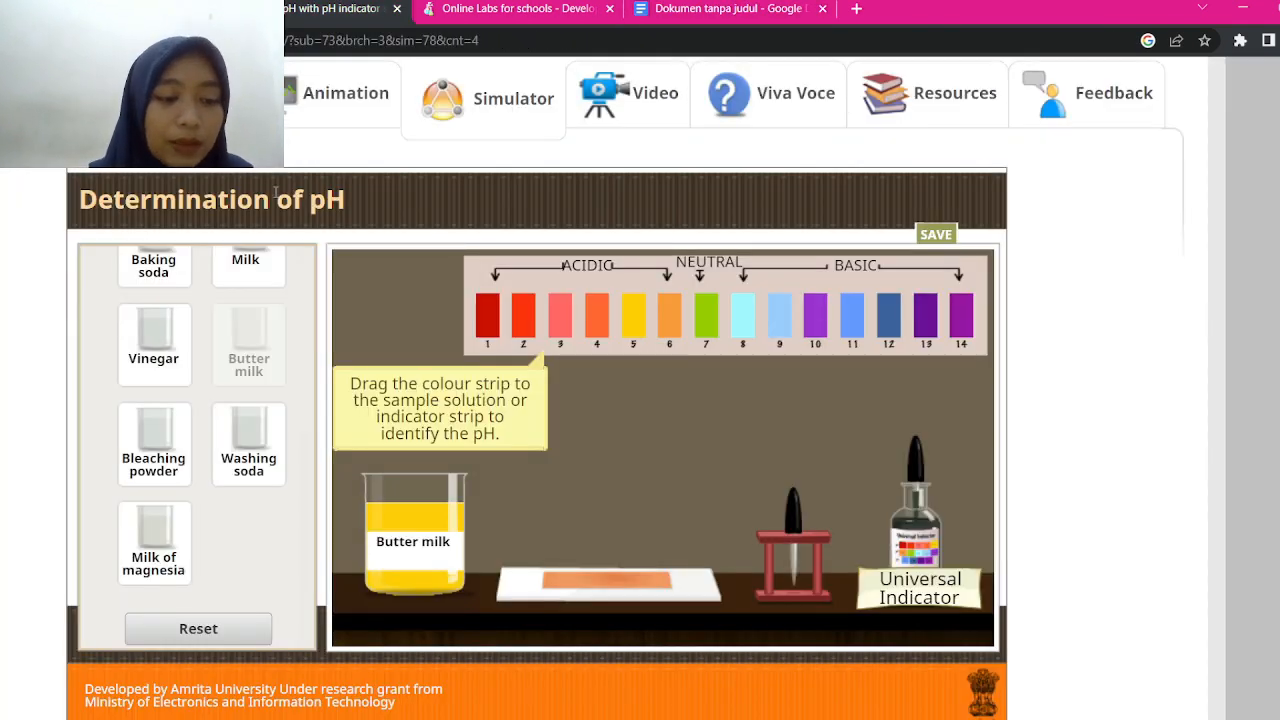
Reset the simulator and put the Milk sample from House hold items on the bench
left_click(198, 628)
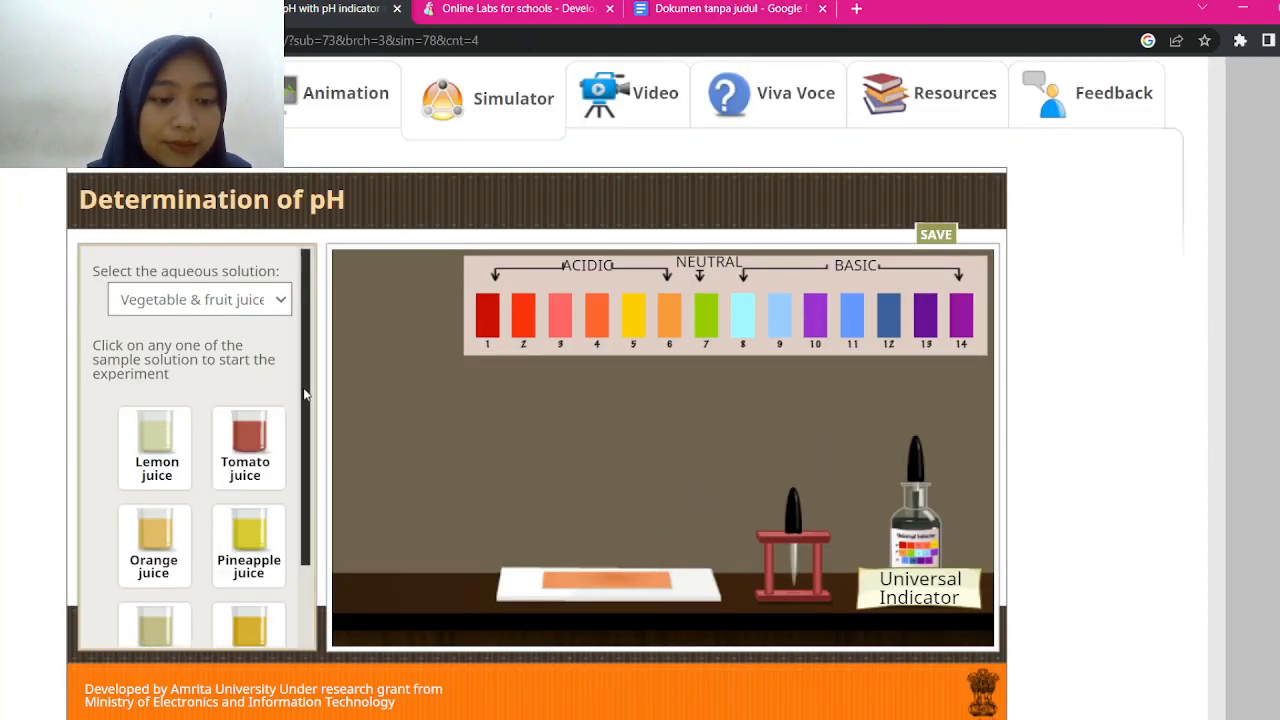
scroll(305, 400, "down", 2)
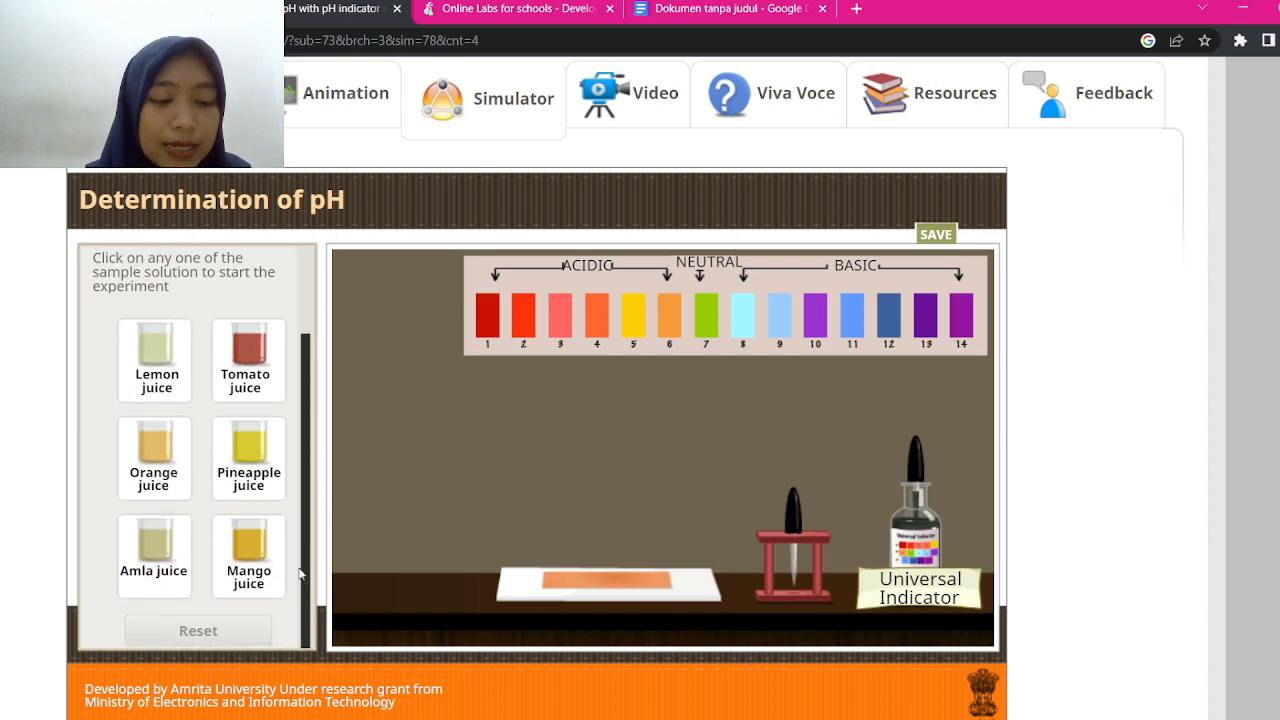
scroll(253, 332, "up", 2)
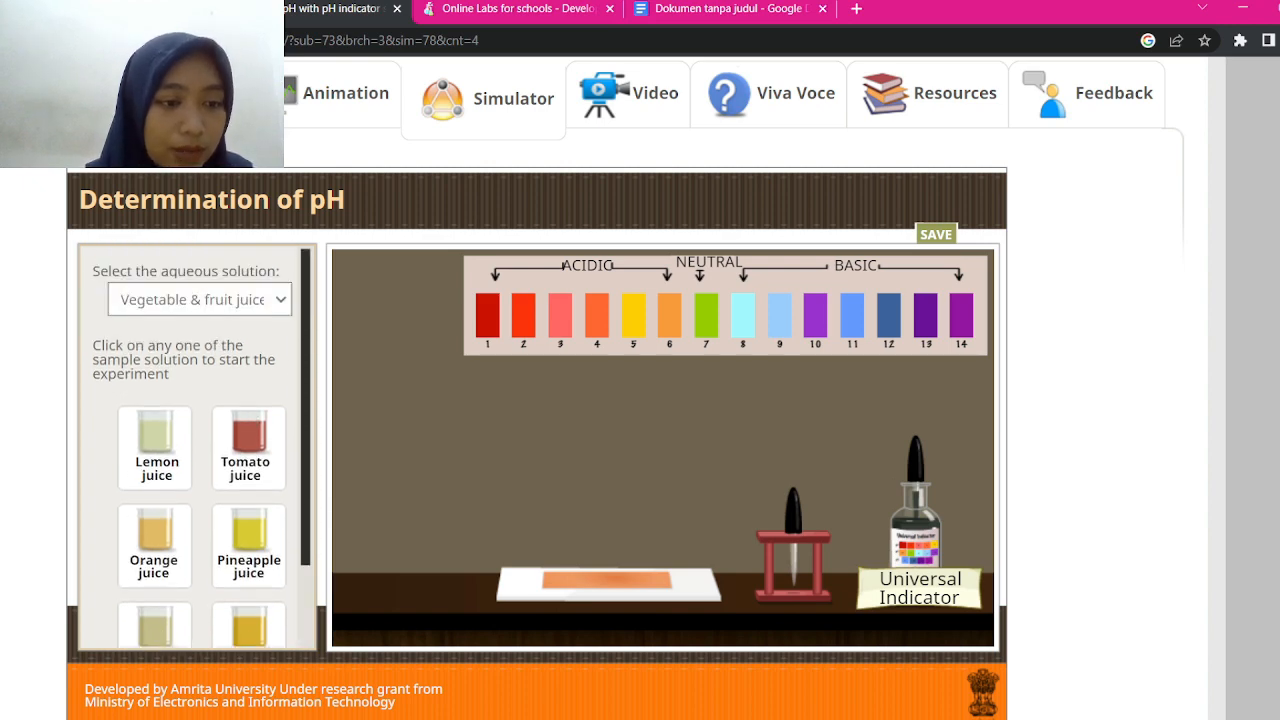
left_click(180, 346)
scroll(195, 440, "down", 1)
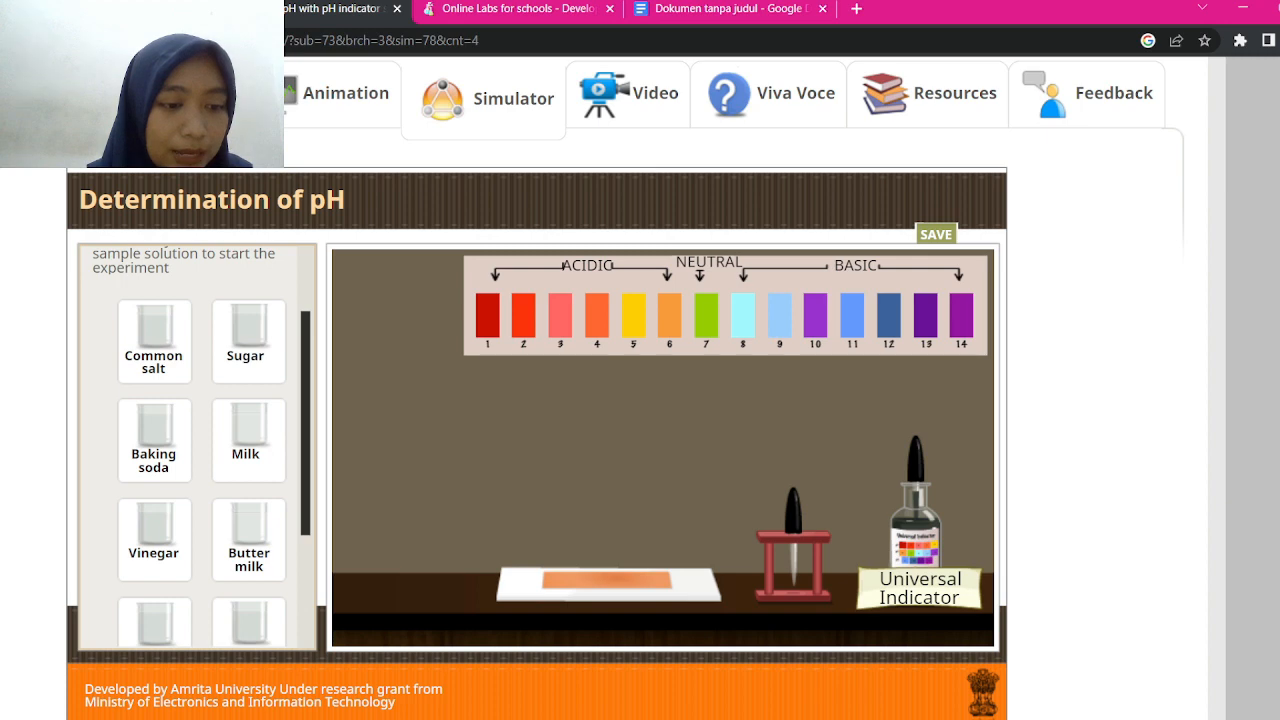
scroll(195, 440, "down", 1)
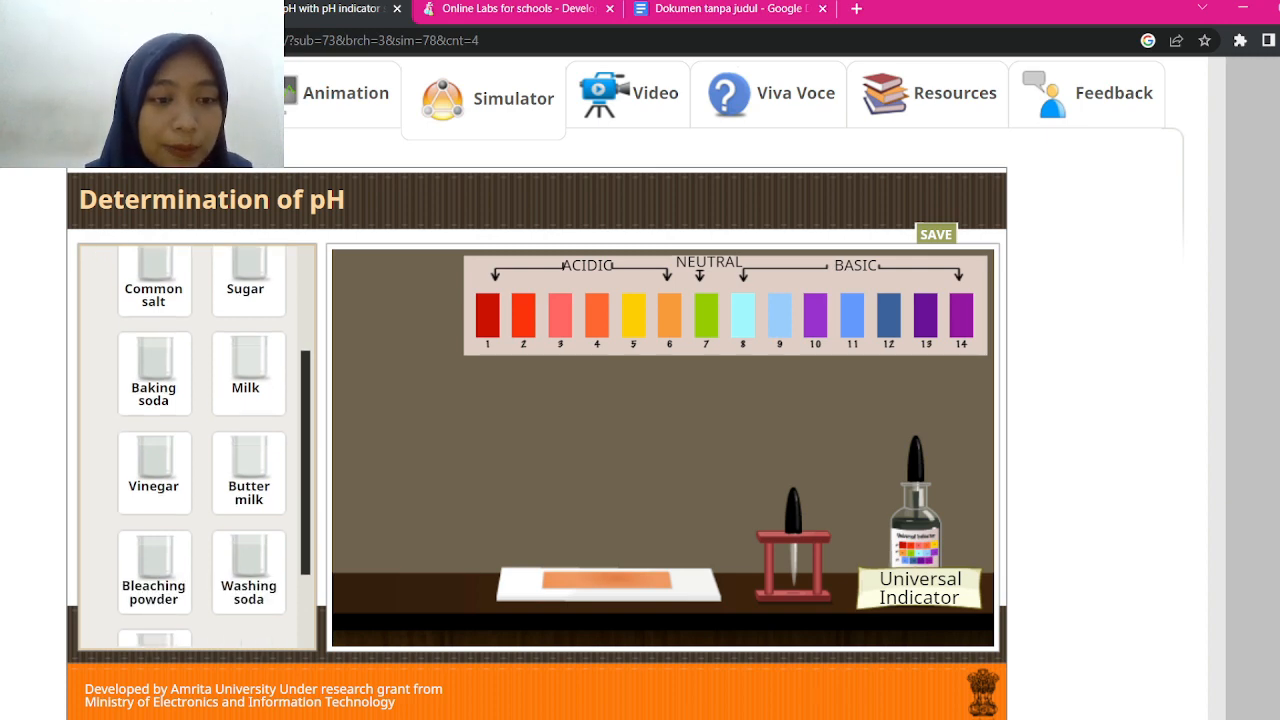
left_click(245, 372)
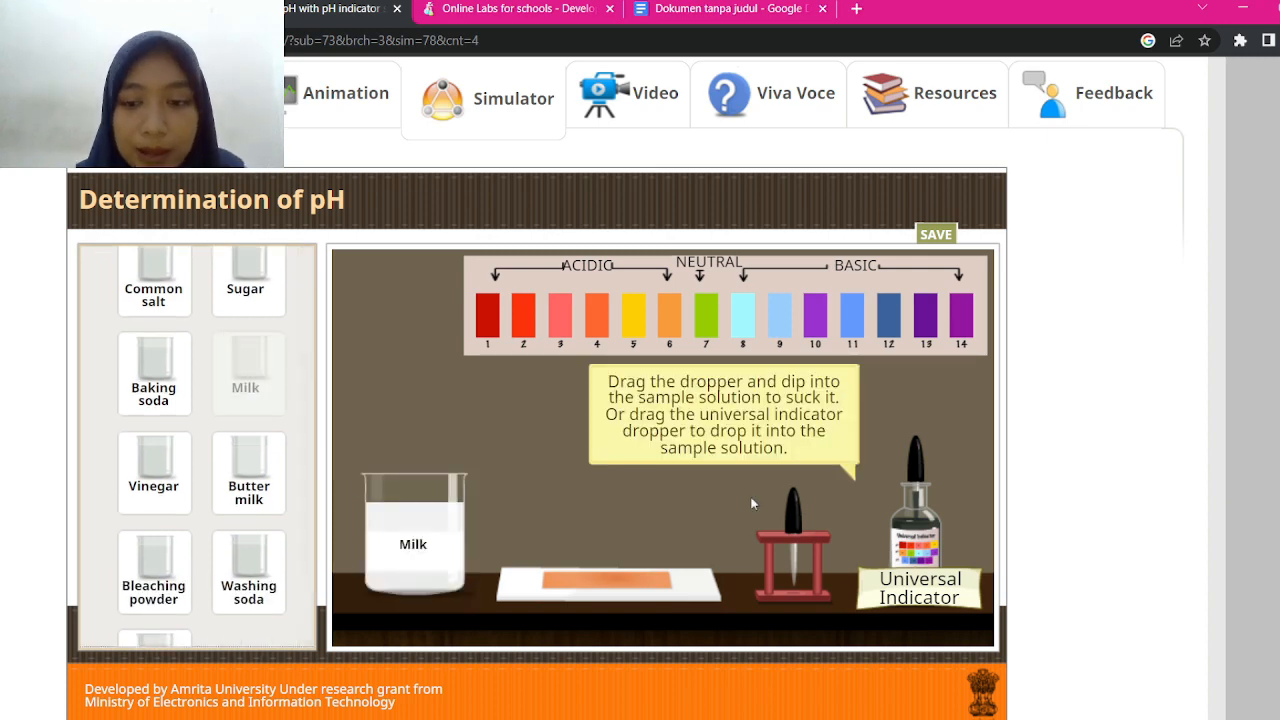
Add universal indicator to the milk and compare its orange colour with the pH 6 strip
left_click(922, 470)
left_click_drag(922, 470, 425, 338)
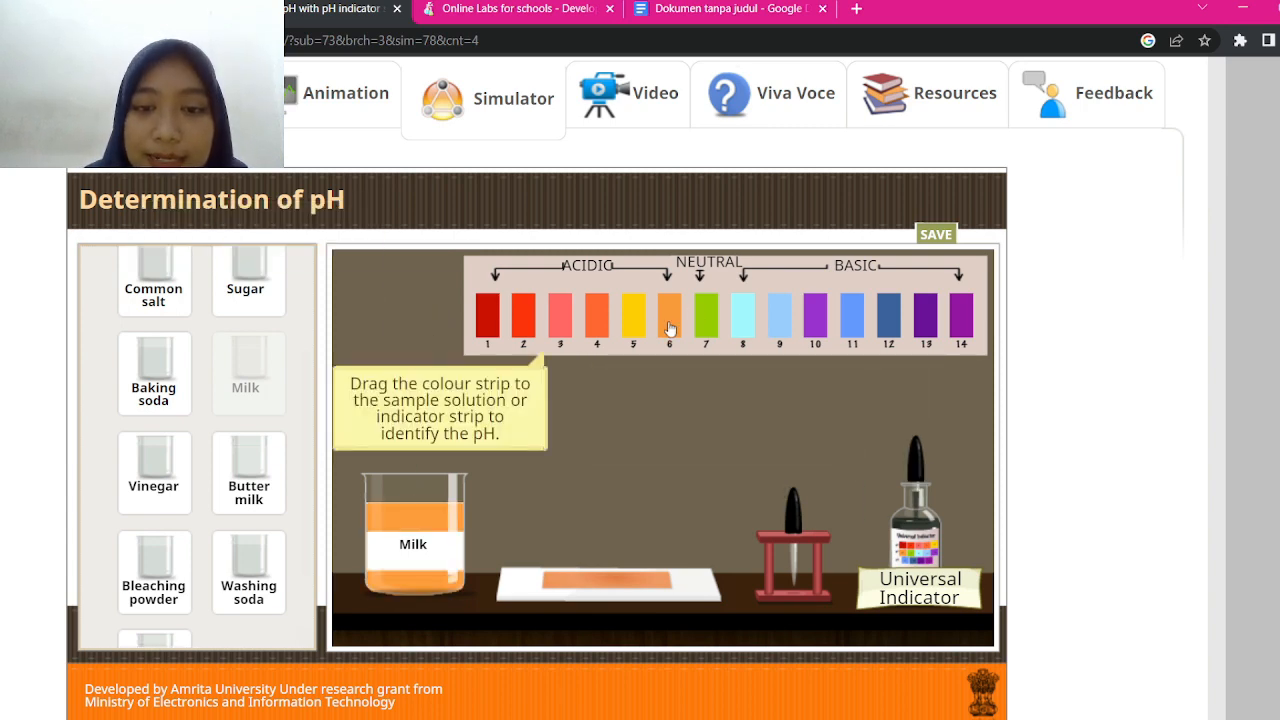
left_click_drag(669, 316, 488, 543)
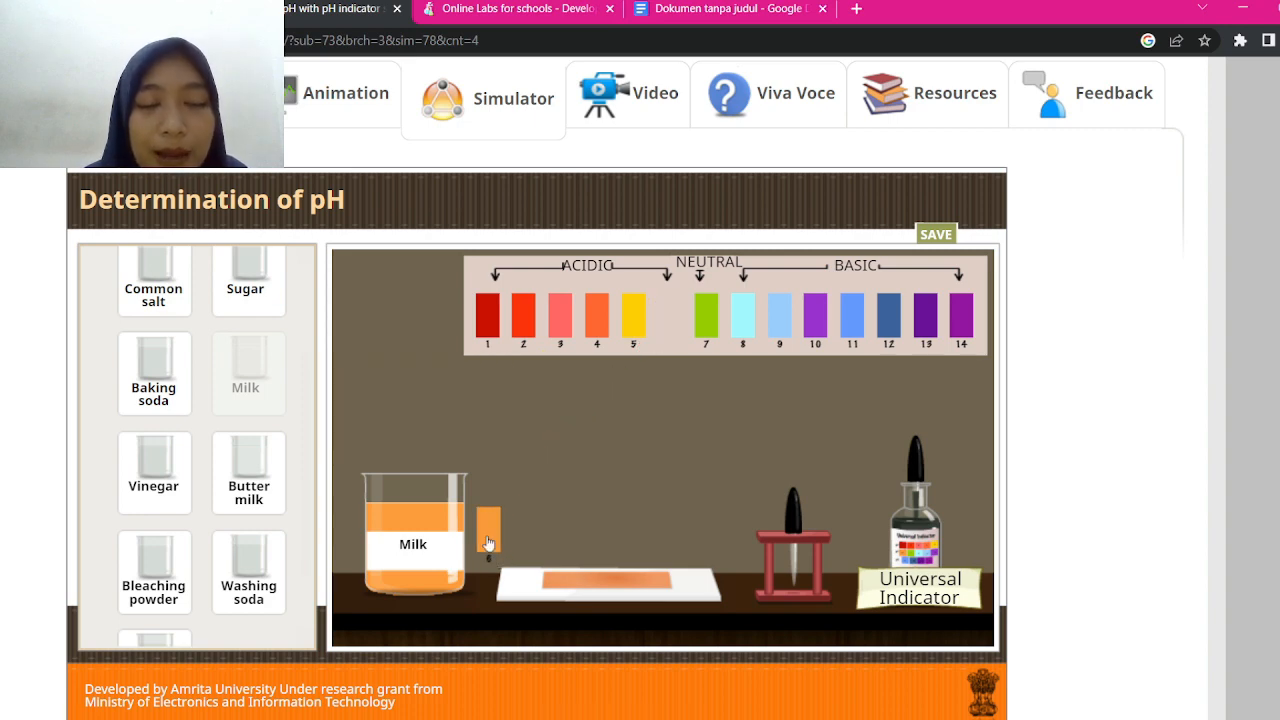
left_click_drag(488, 543, 488, 543)
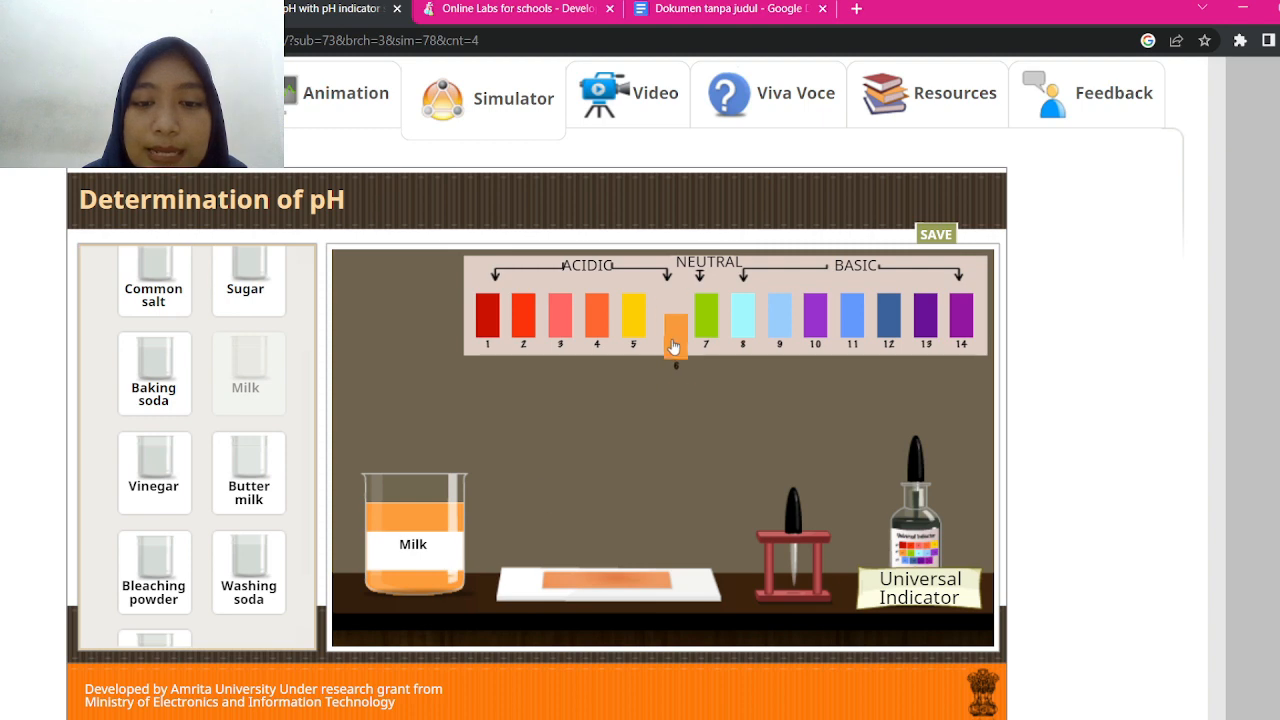
left_click(676, 14)
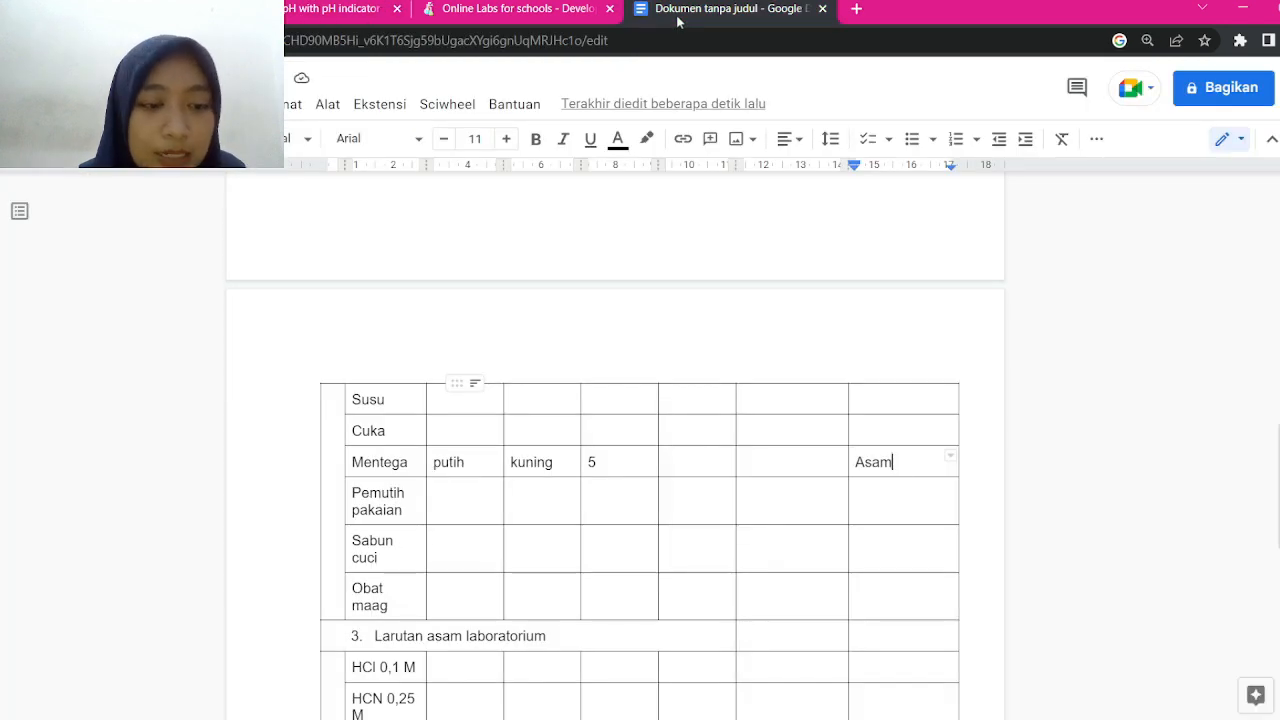
Enter putih, jingga, 6 and Asam into the Susu row's cells
left_click(461, 400)
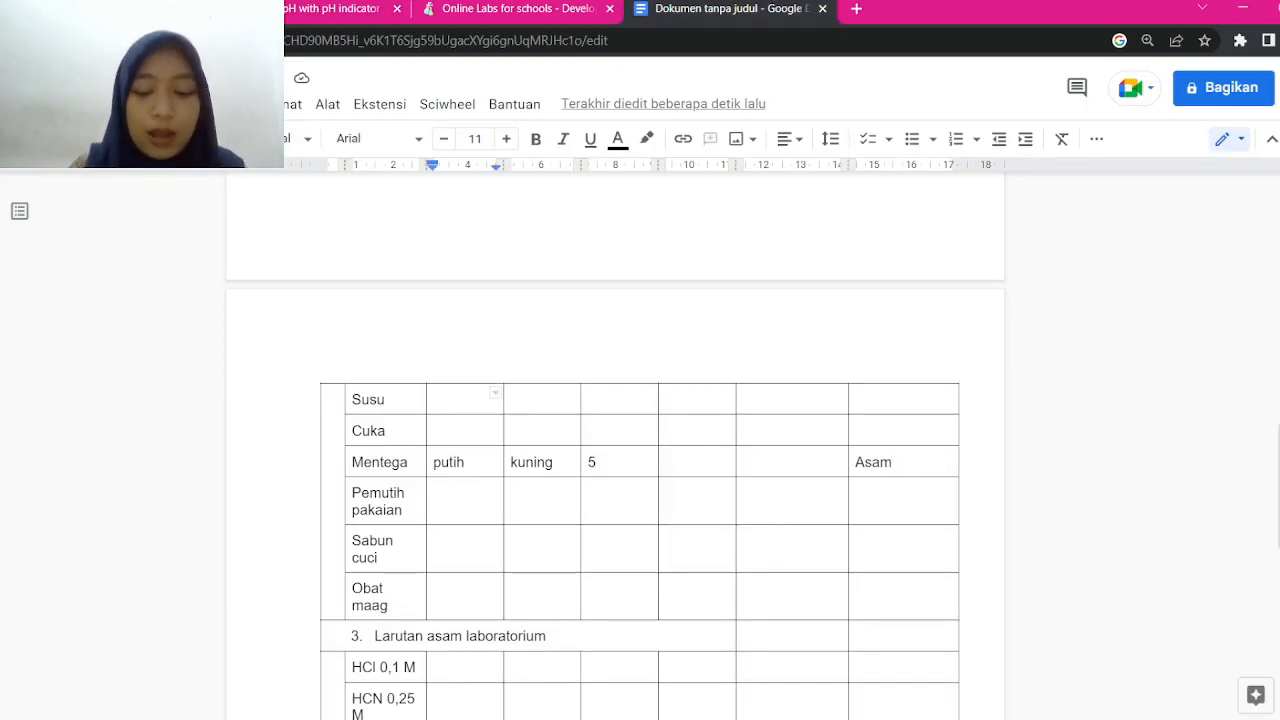
type("putih")
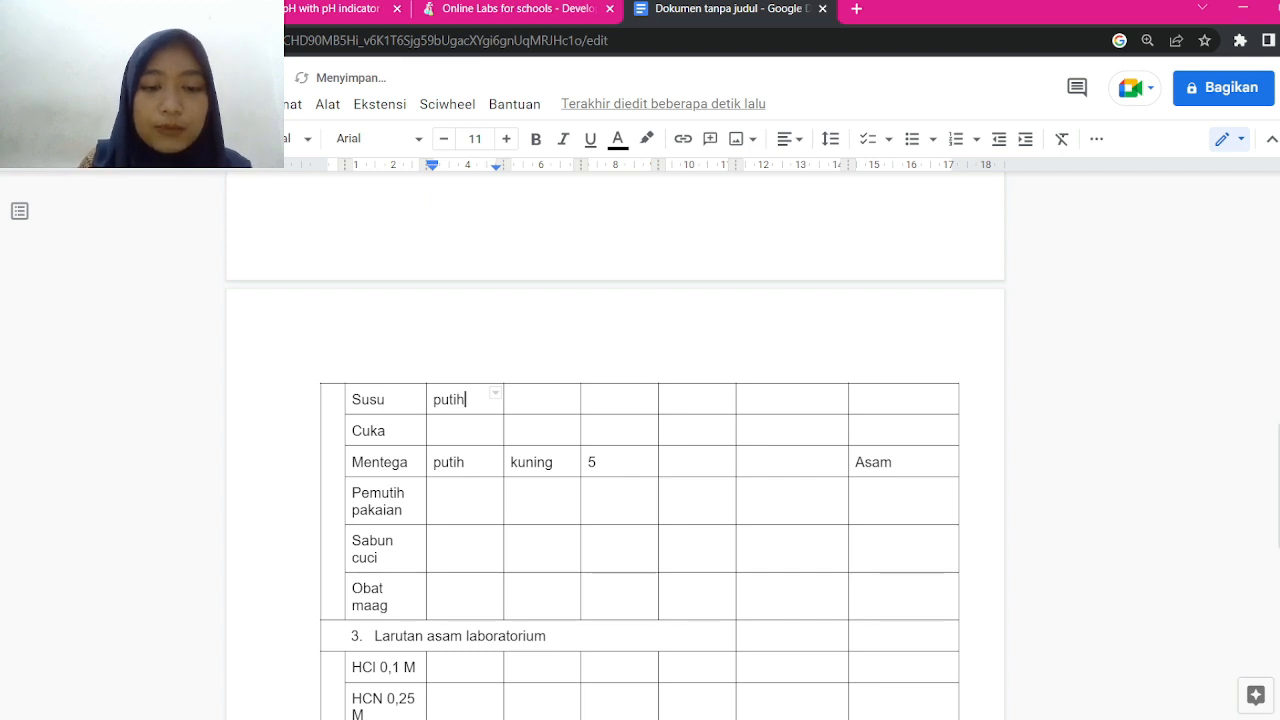
key("Tab")
type("jingga")
key("Tab")
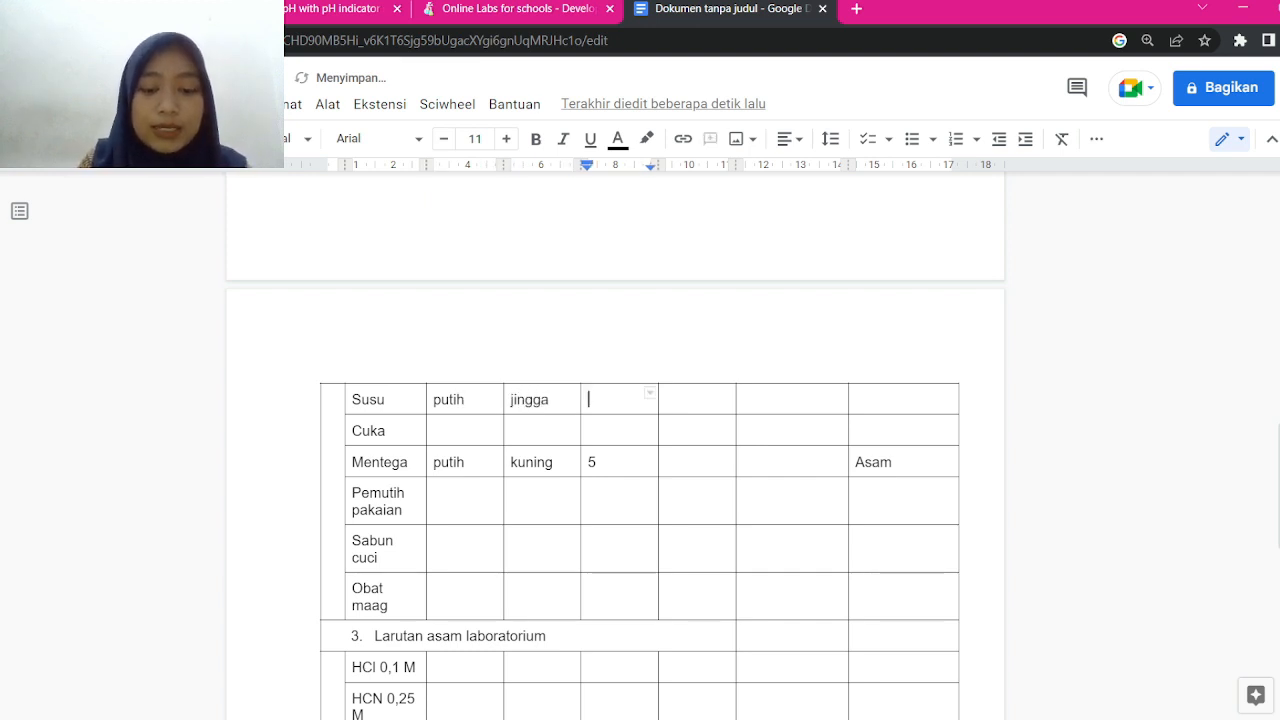
type("6")
key("Tab")
key("Tab")
key("Tab")
key("Tab")
key("Left")
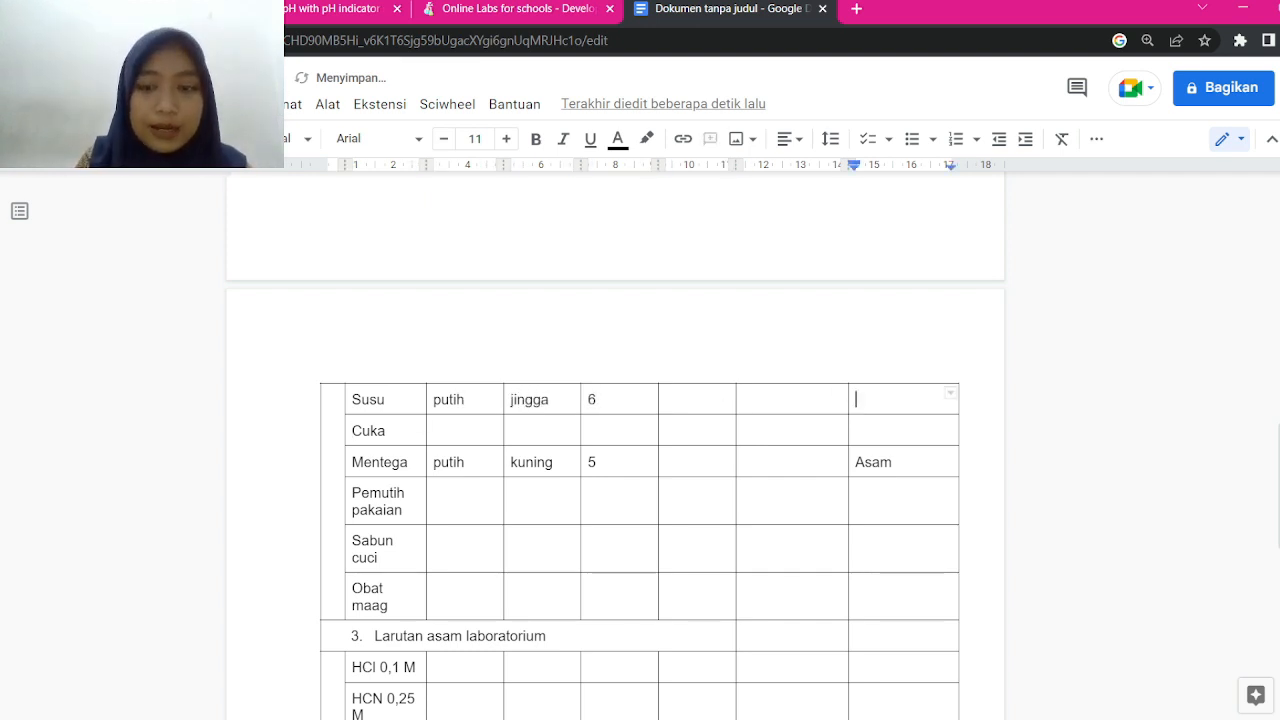
type("Asam")
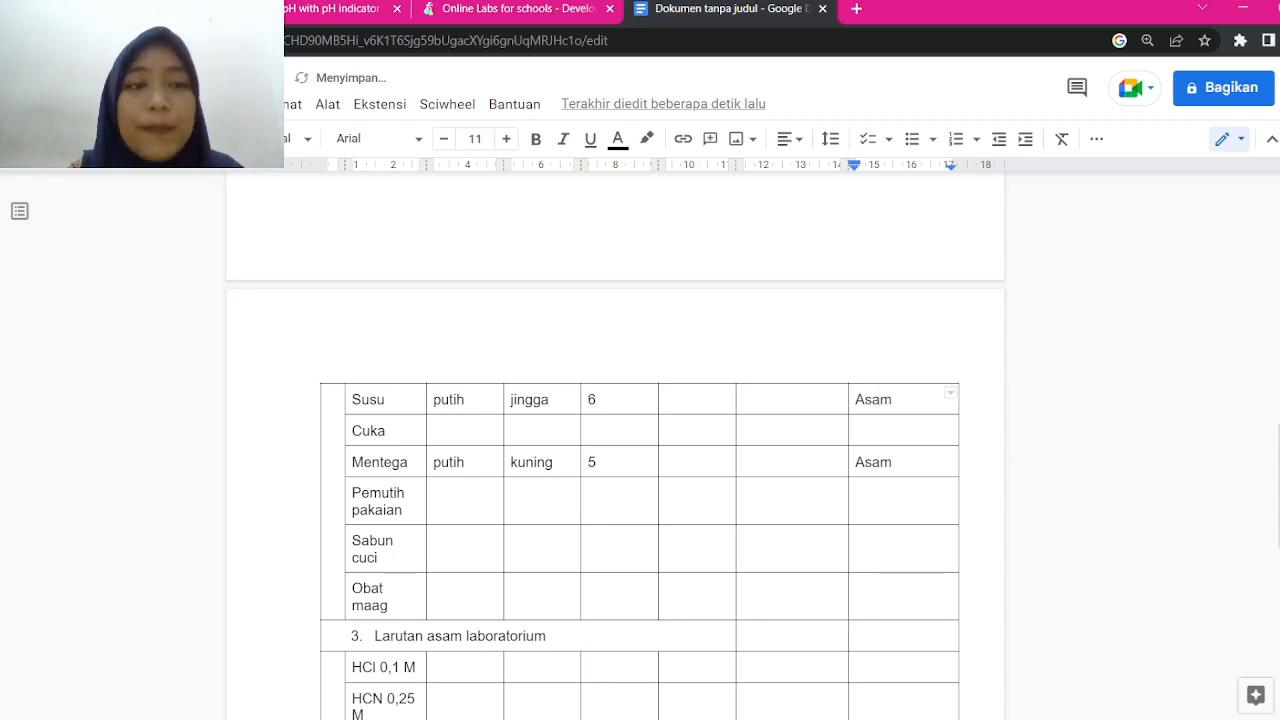
left_click(332, 9)
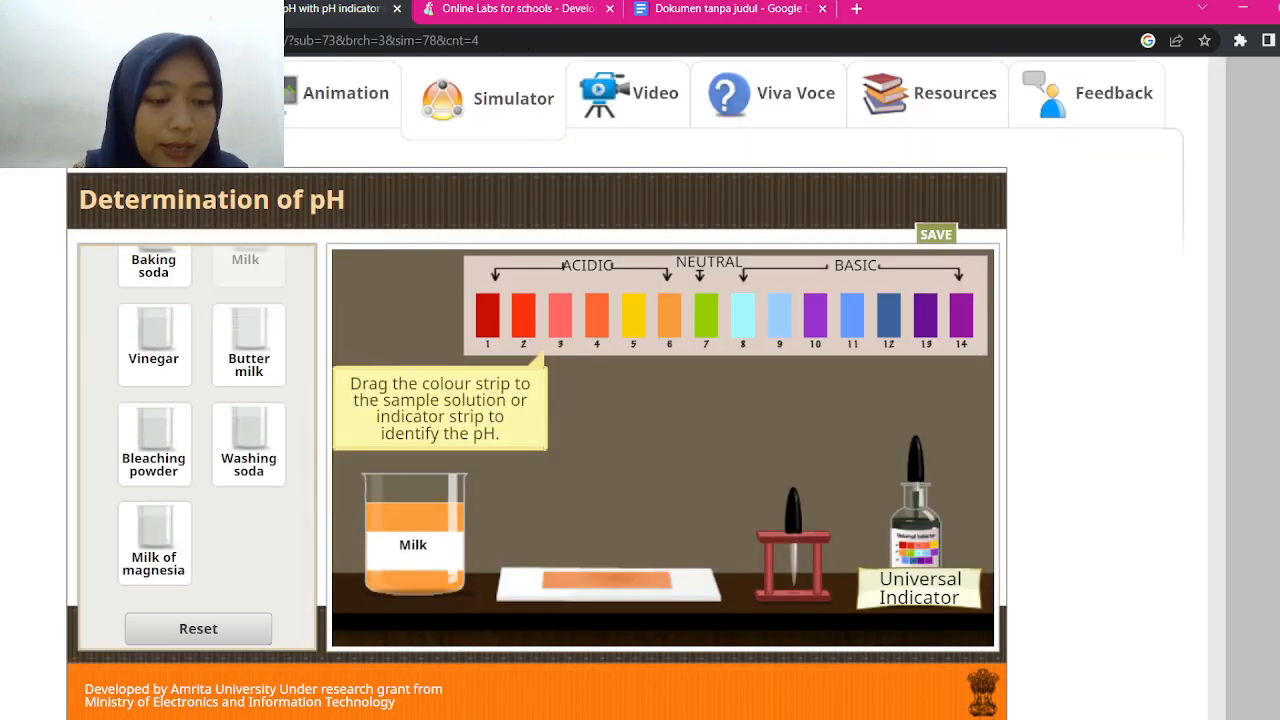
Reset the simulator and place the Vinegar sample from House hold items on the bench
left_click(198, 628)
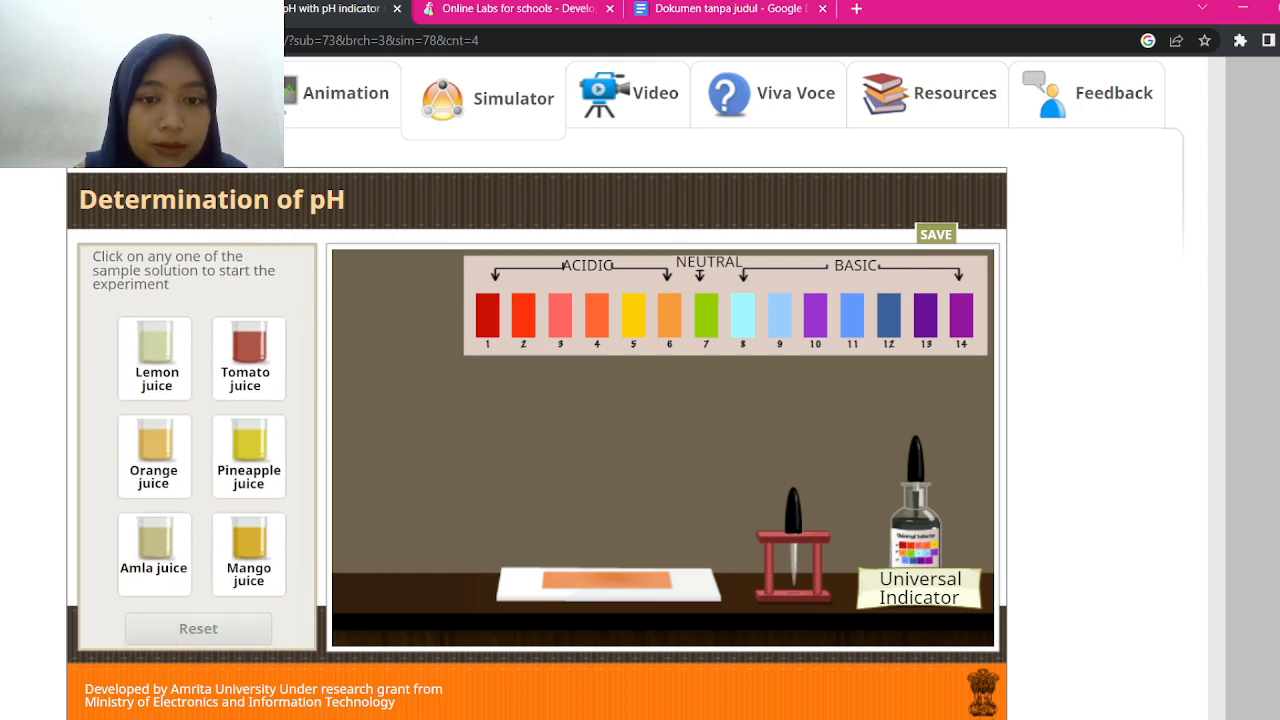
scroll(198, 448, "up", 2)
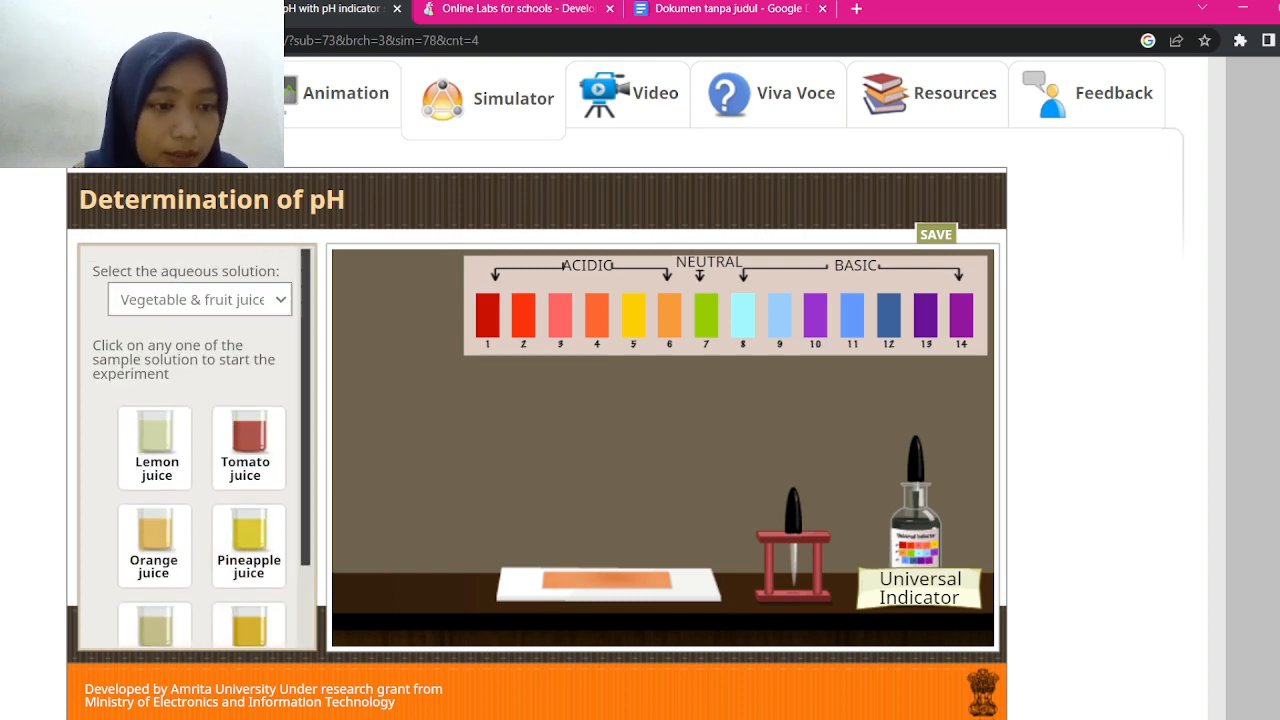
left_click(190, 345)
scroll(198, 448, "down", 2)
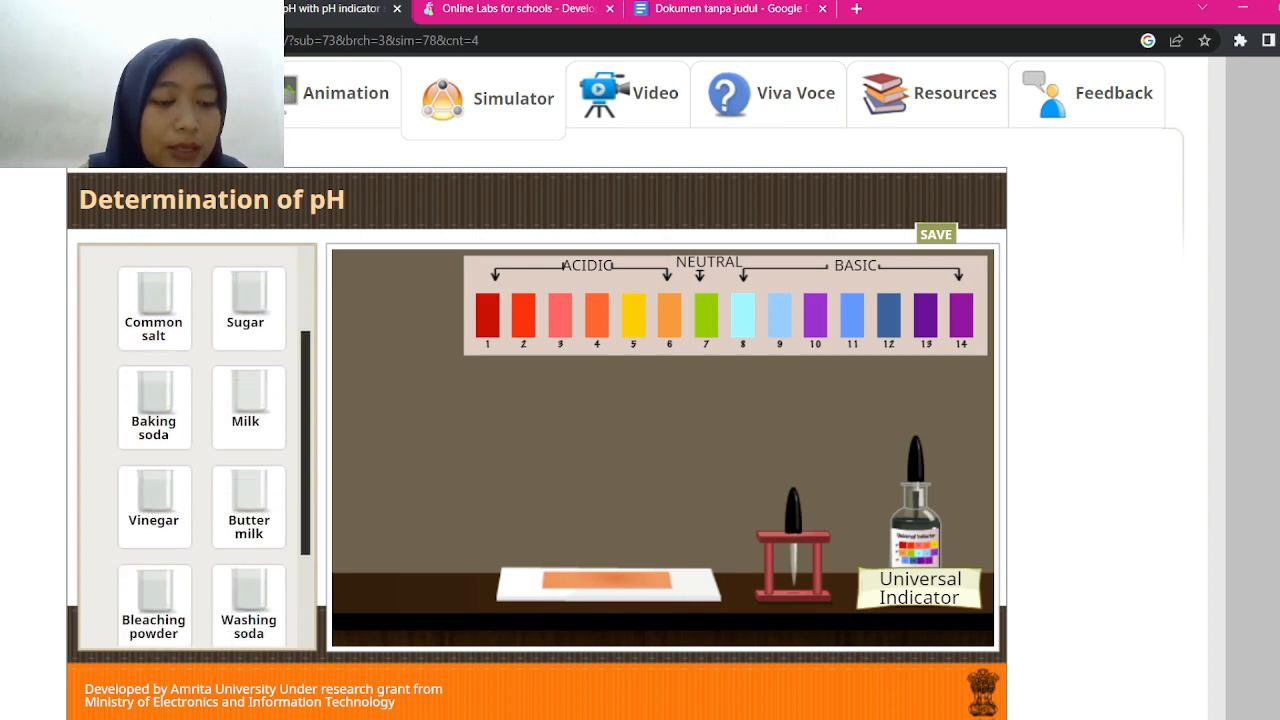
scroll(198, 448, "down", 1)
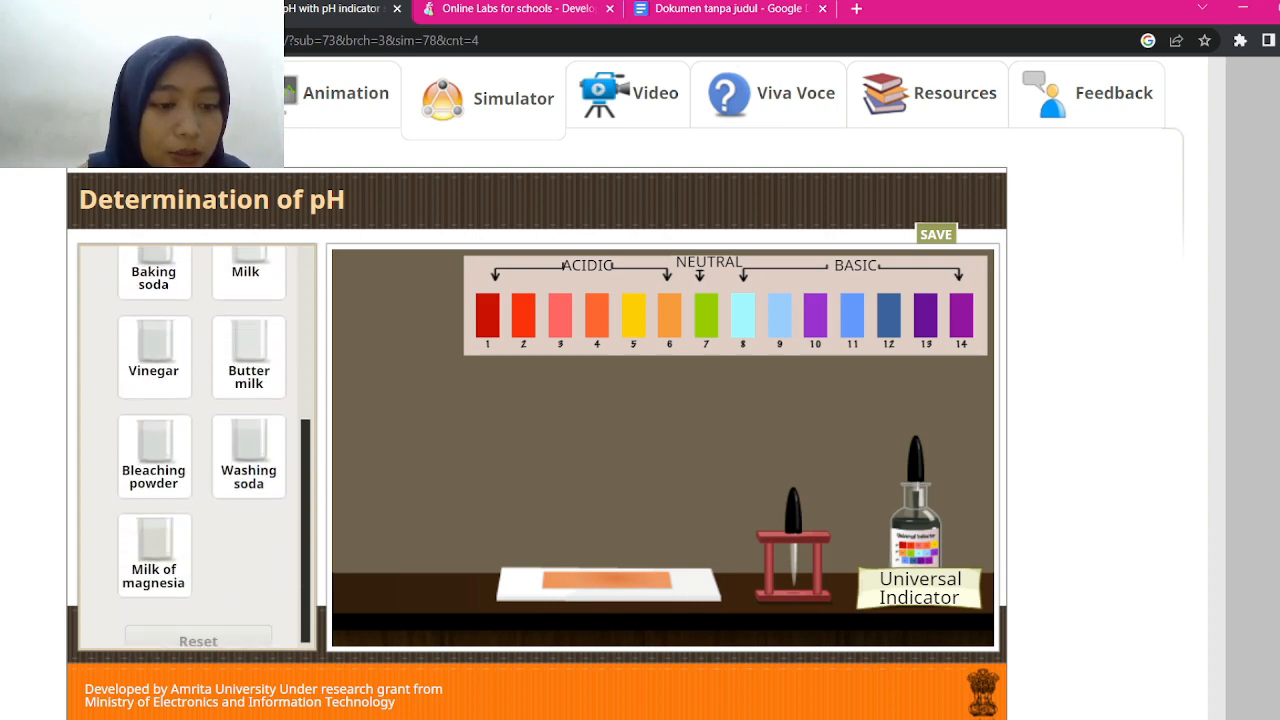
left_click(153, 355)
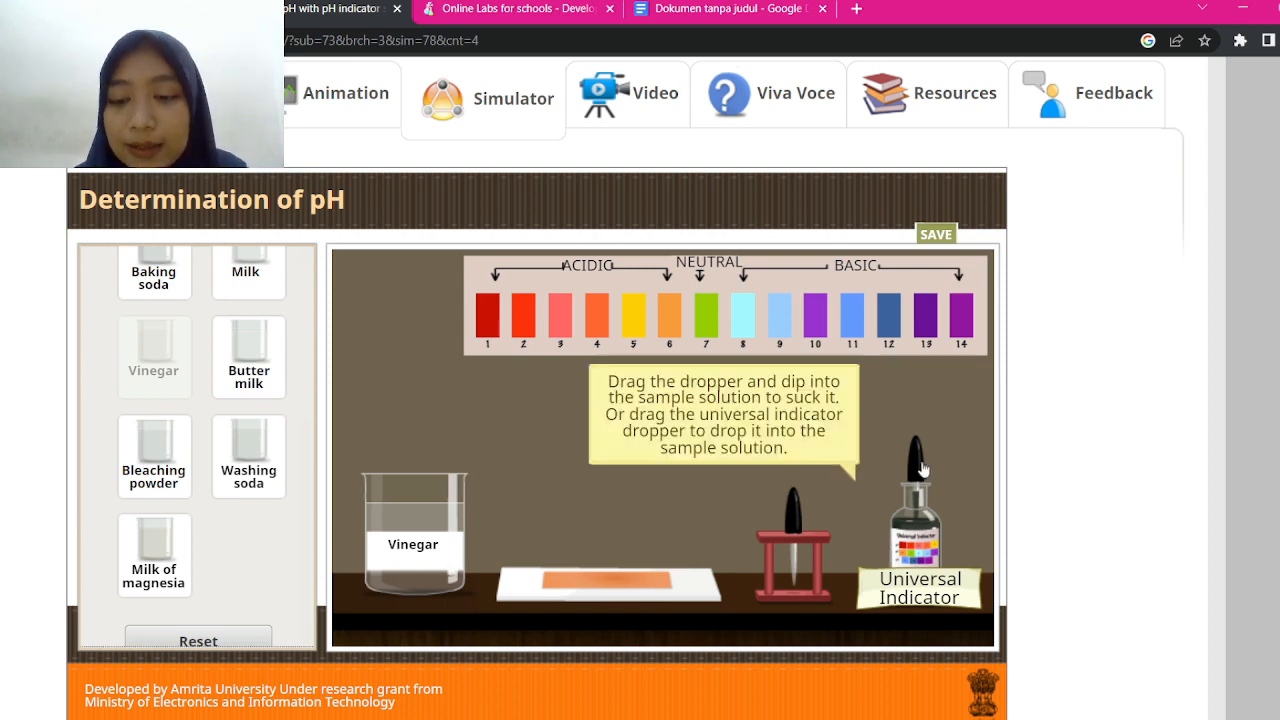
Add universal indicator to the vinegar, turning it pink, and match it to the pH 3 strip
mouse_move(916, 467)
left_click_drag(916, 467, 419, 362)
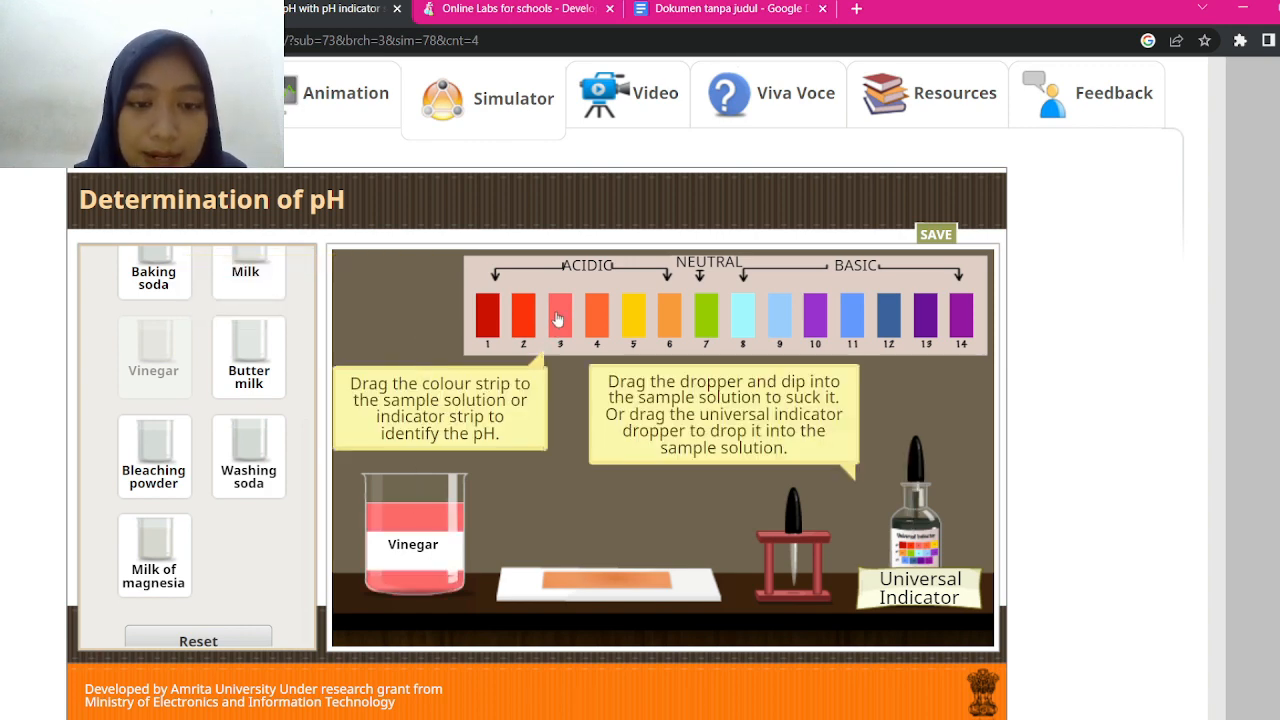
left_click_drag(558, 318, 477, 510)
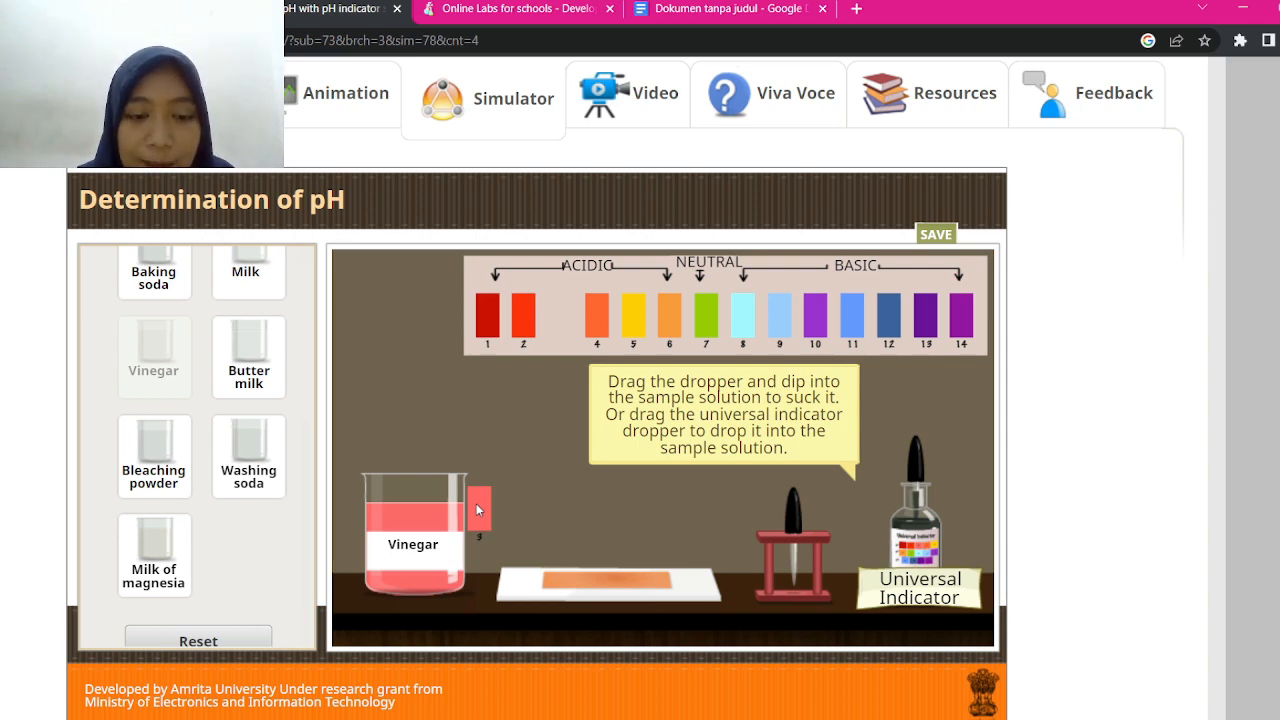
left_click_drag(476, 507, 555, 308)
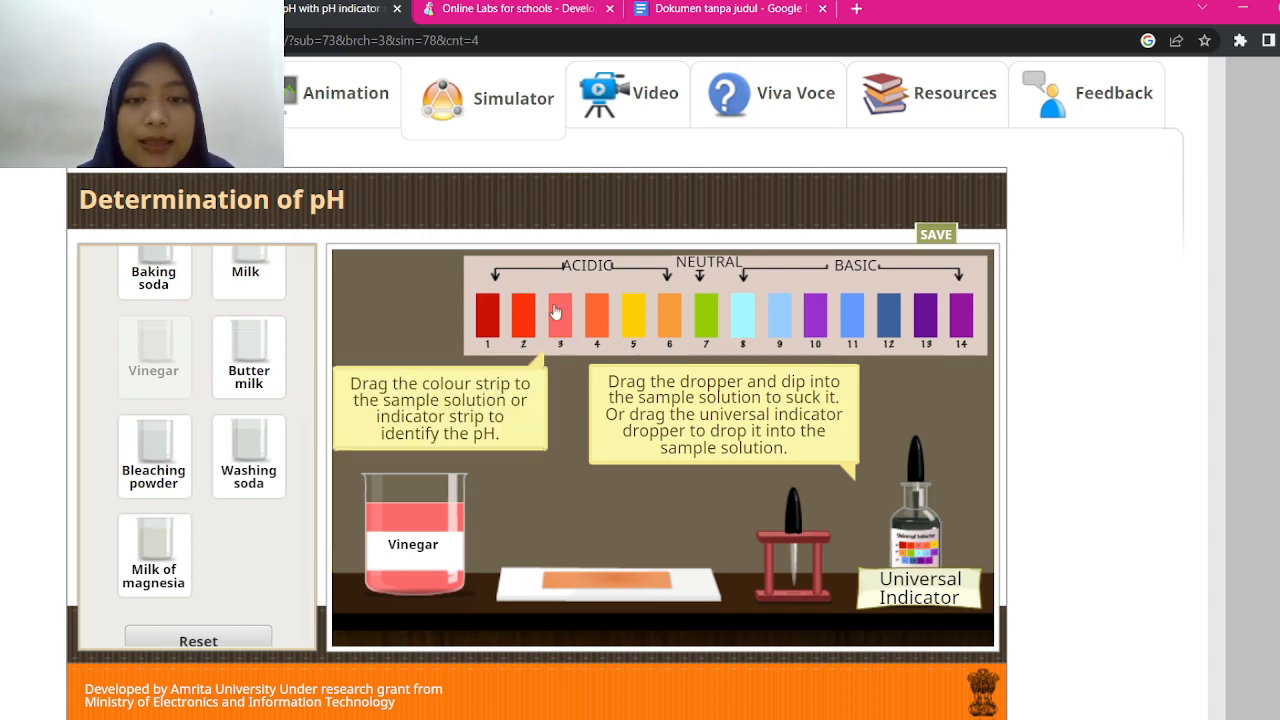
left_click(738, 9)
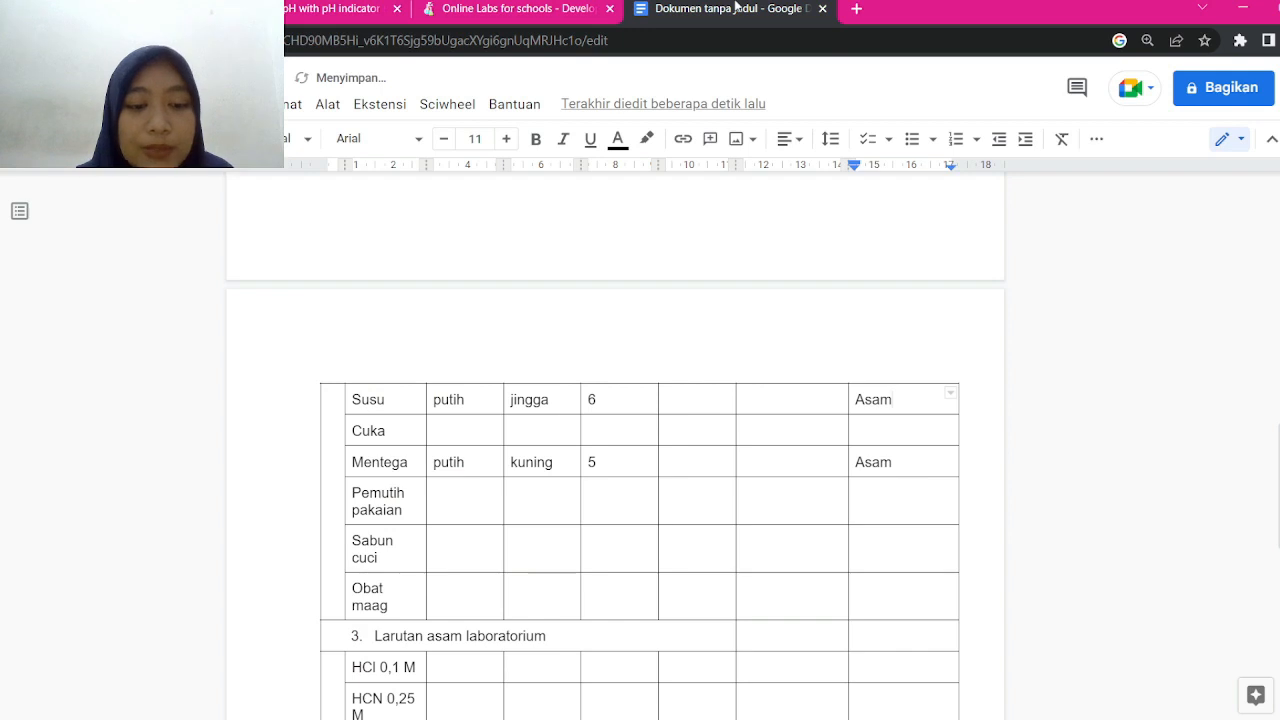
Fill the Cuka row with transparan, merah cerah/pink, pH 3 and Asam, then reset the simulator
left_click(457, 418)
left_click(455, 430)
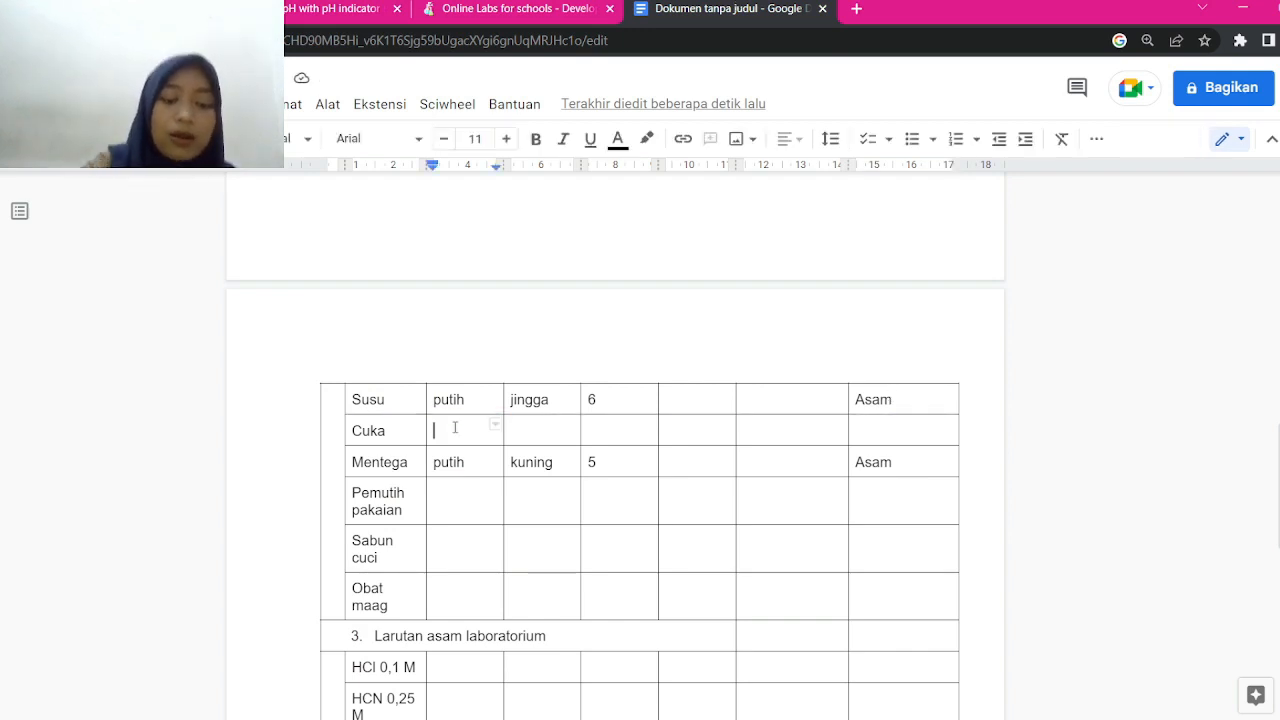
type("transparan")
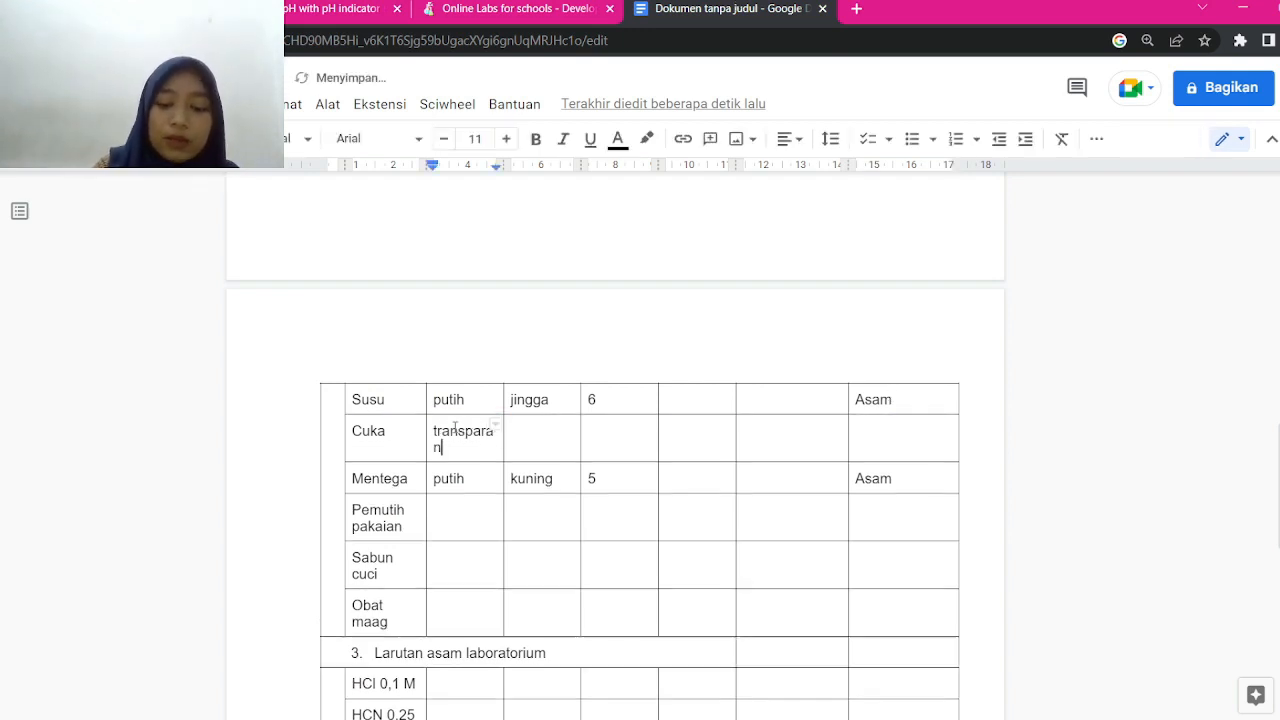
key("Tab")
type("m")
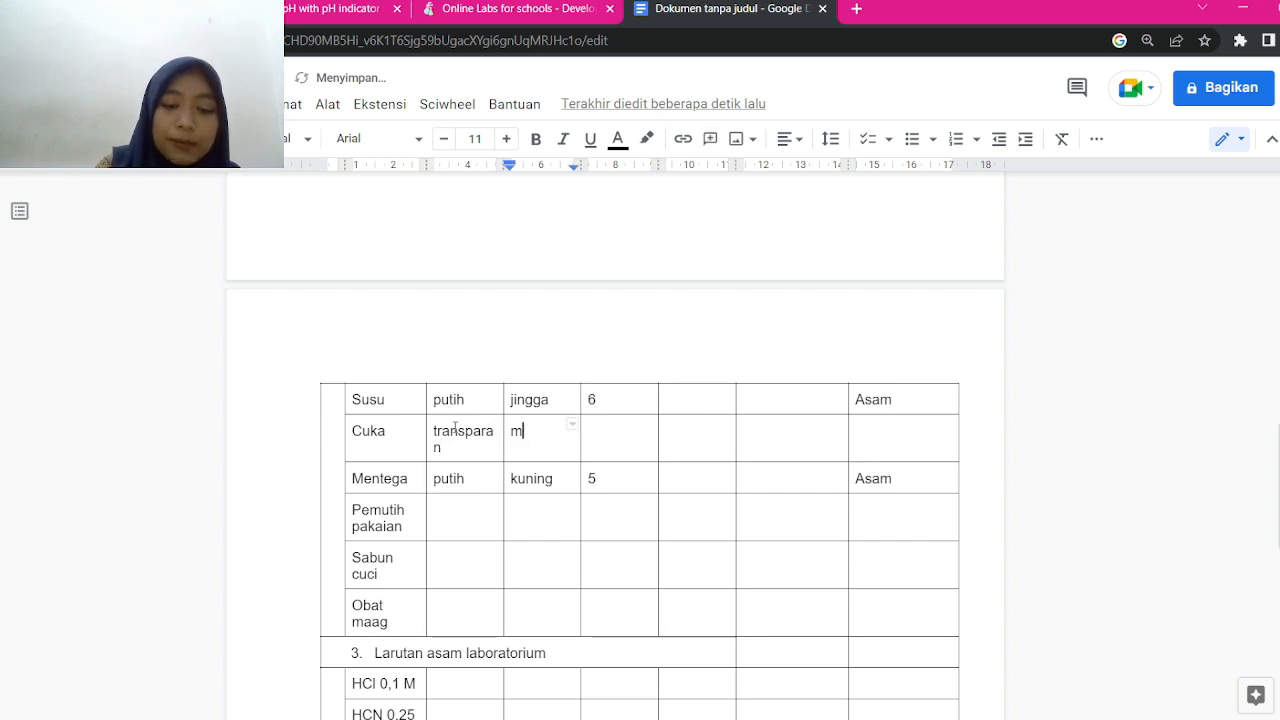
type("erah cerah")
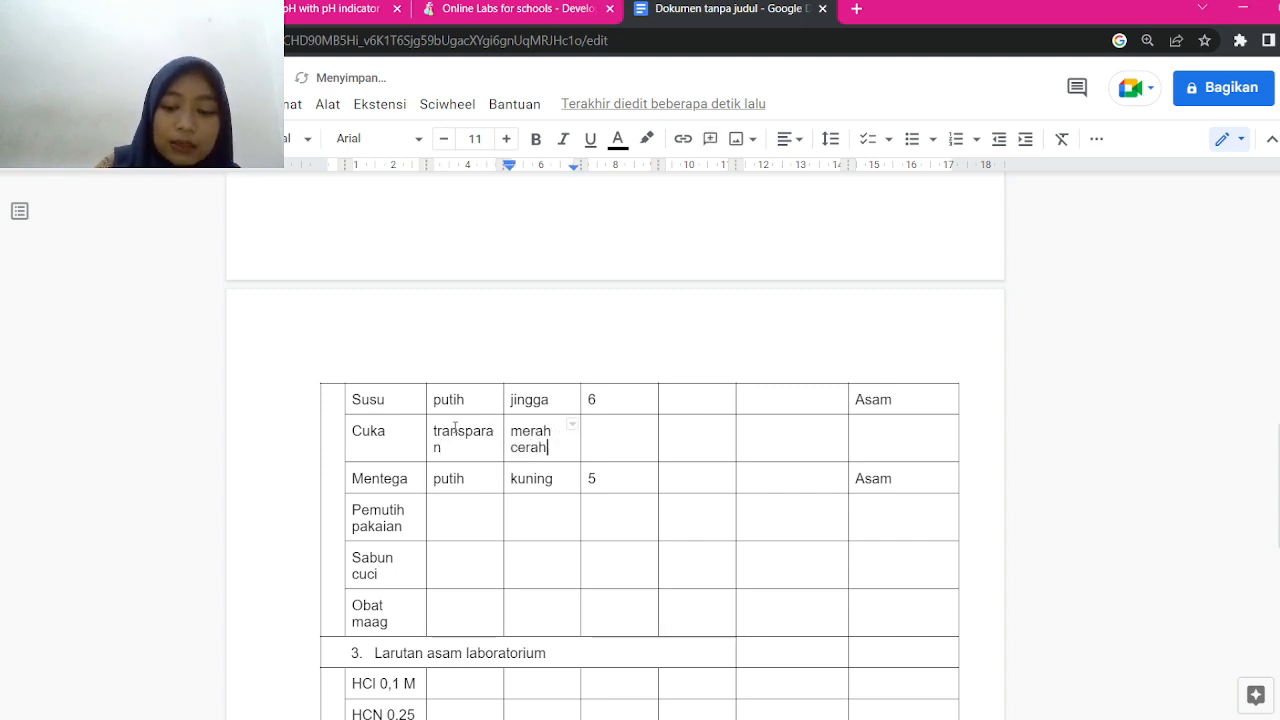
type("/pink")
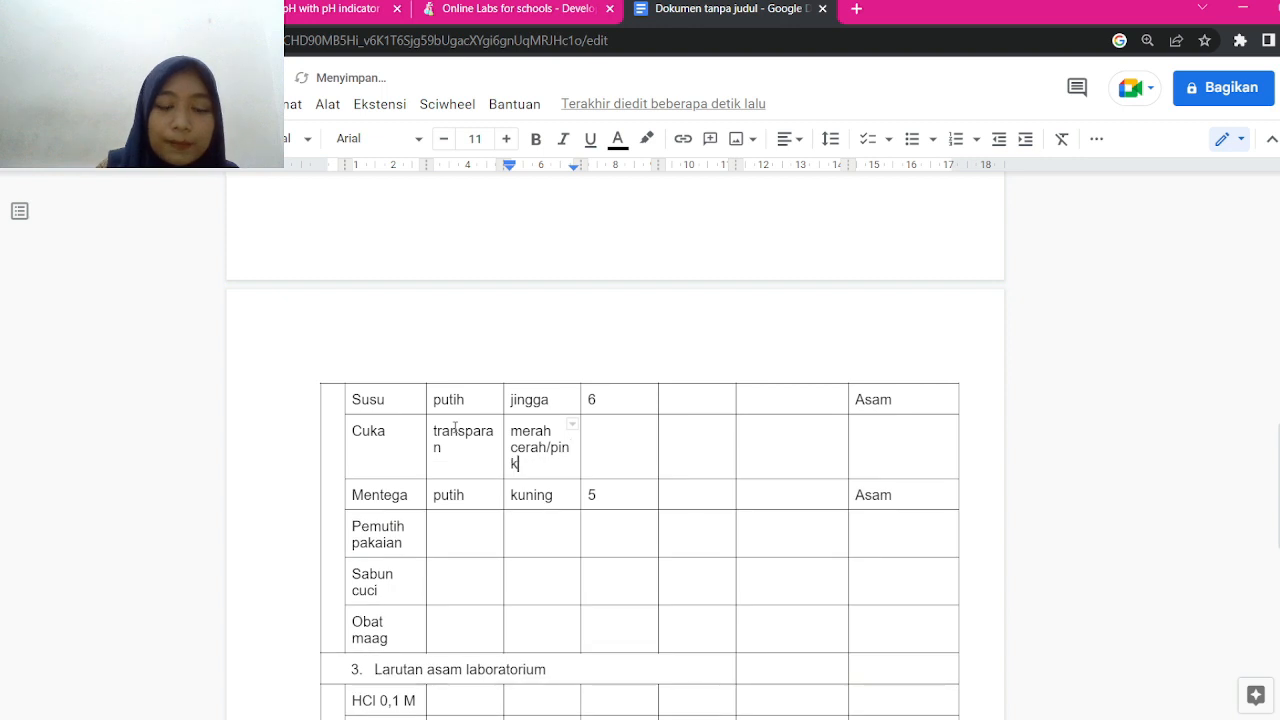
key("Tab")
type("3")
key("Tab")
key("Tab")
key("Tab")
type("A")
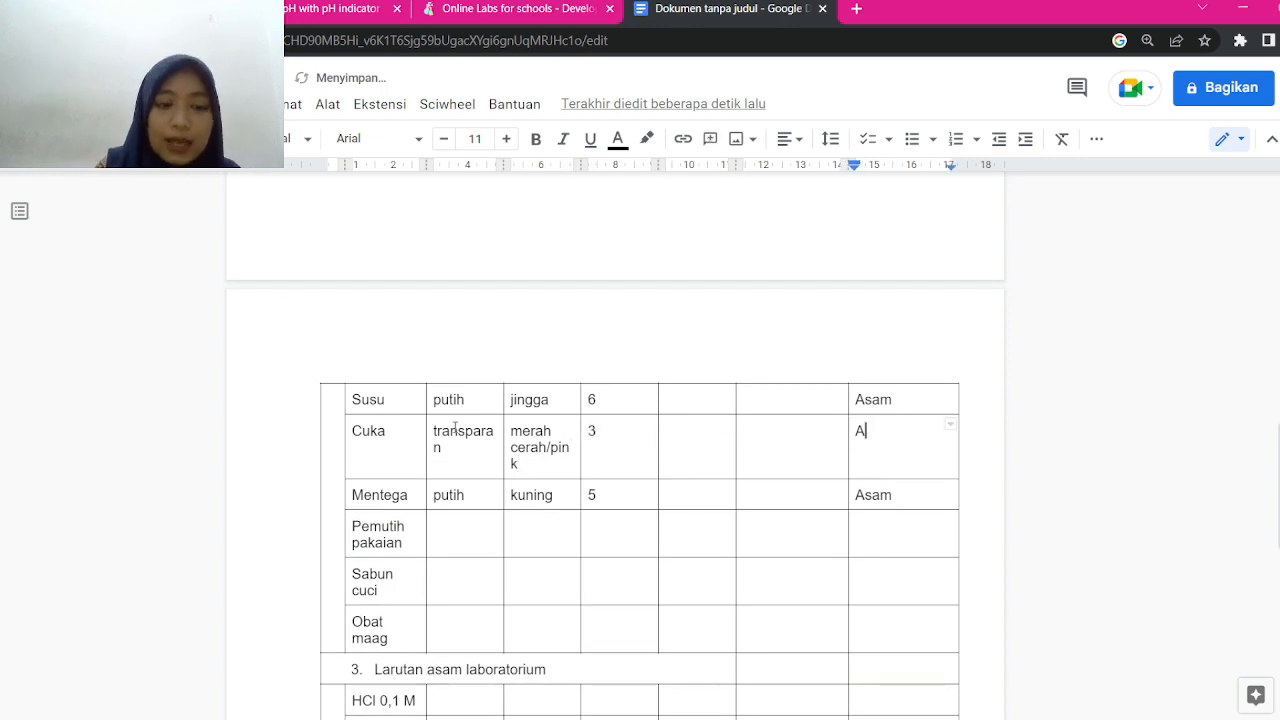
type("sam")
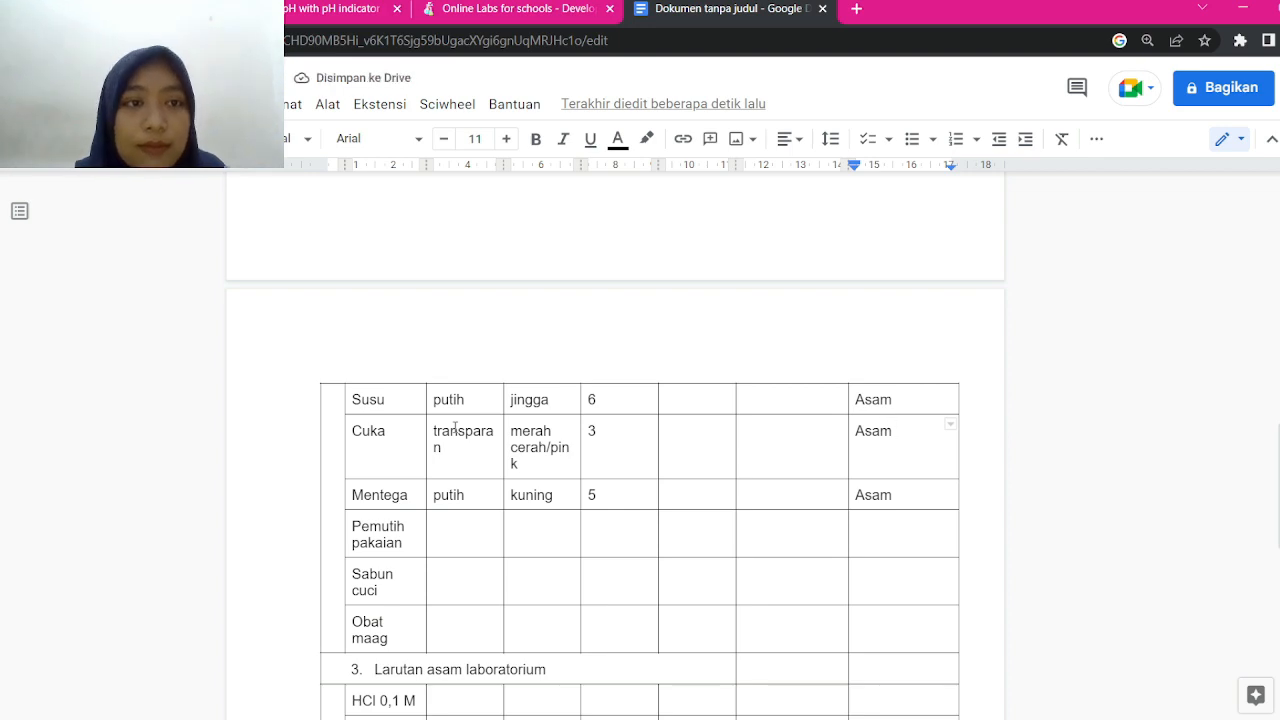
left_click(280, 9)
left_click(198, 638)
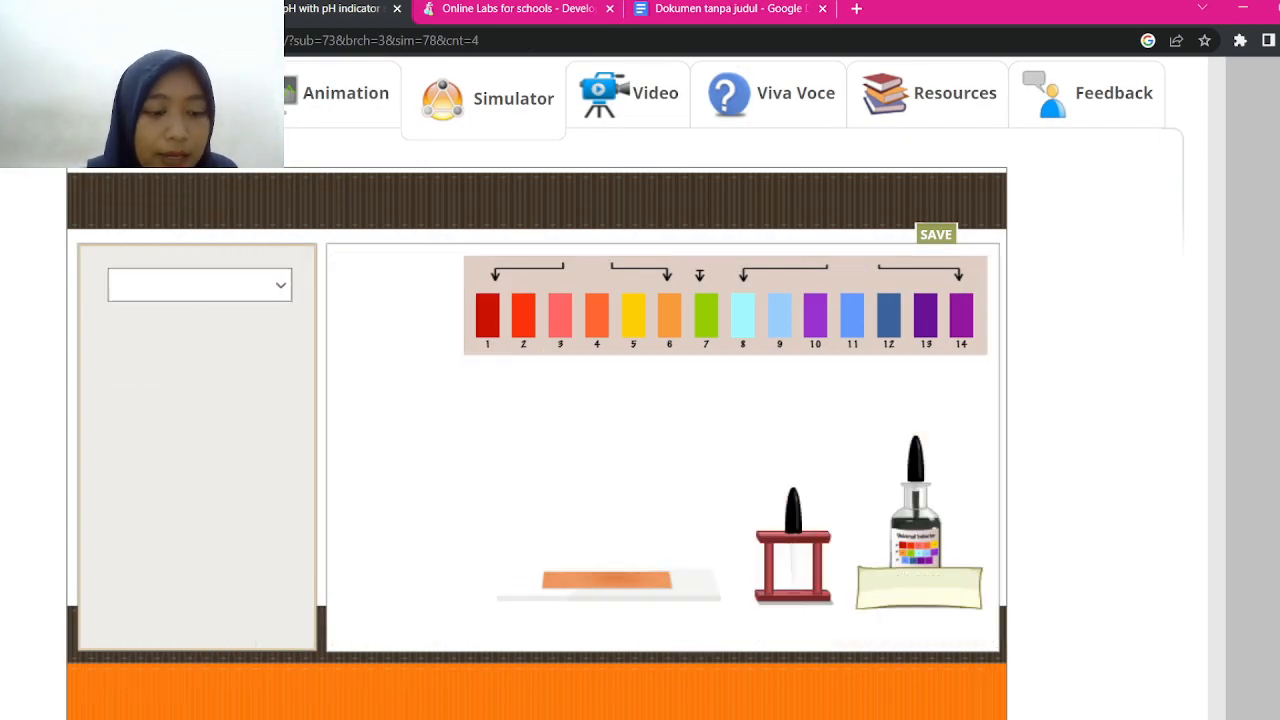
Place the Milk of magnesia sample from House hold items on the bench
scroll(198, 448, "down", 1)
scroll(198, 448, "up", 1)
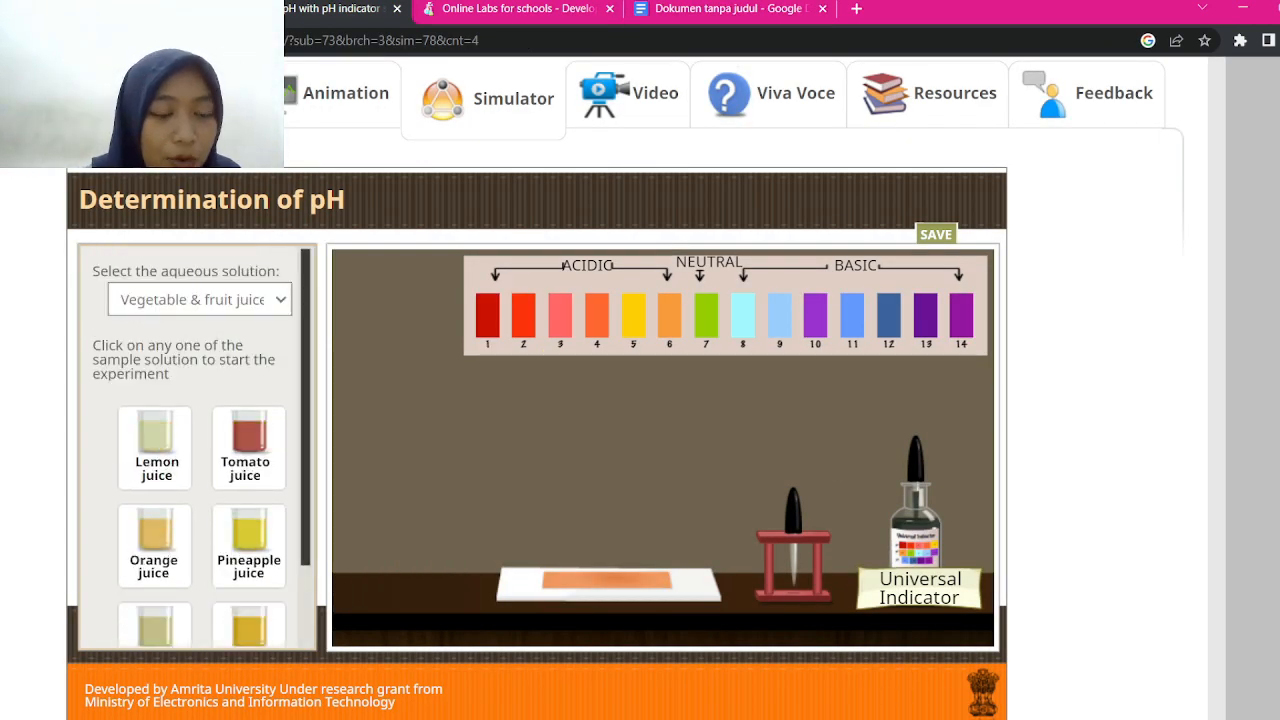
left_click(200, 300)
left_click(180, 345)
scroll(198, 448, "down", 3)
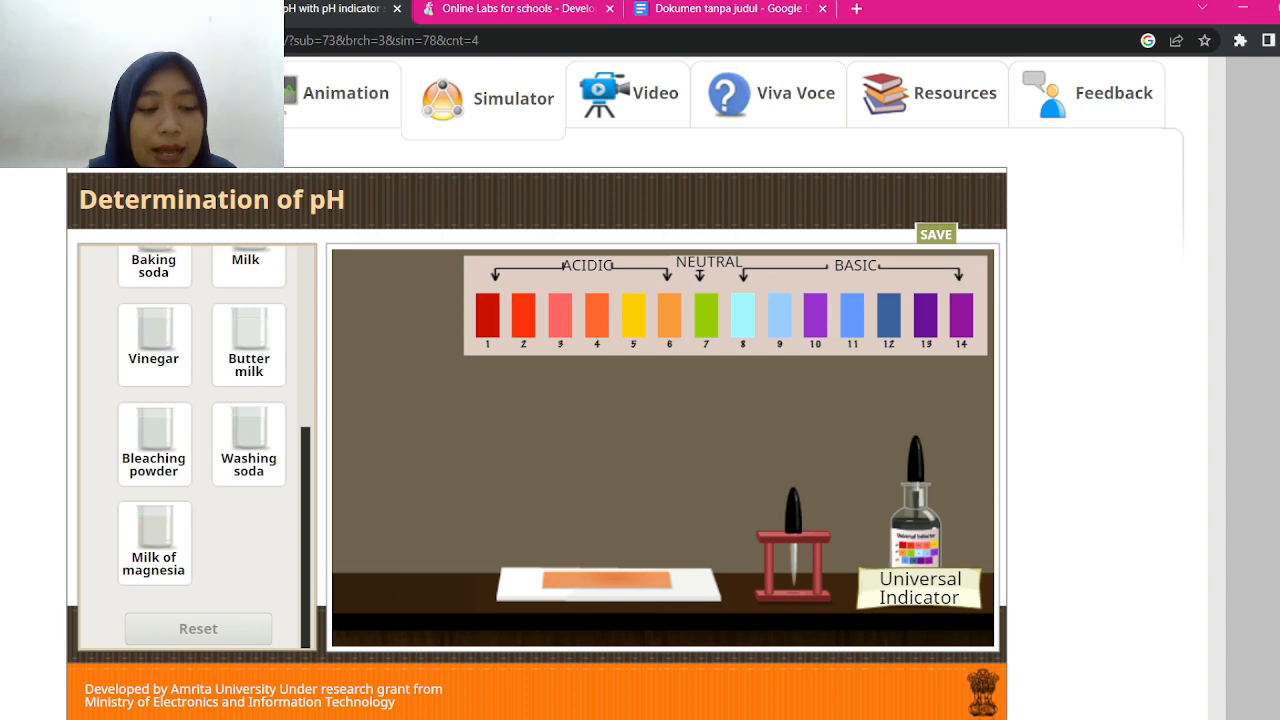
left_click(154, 543)
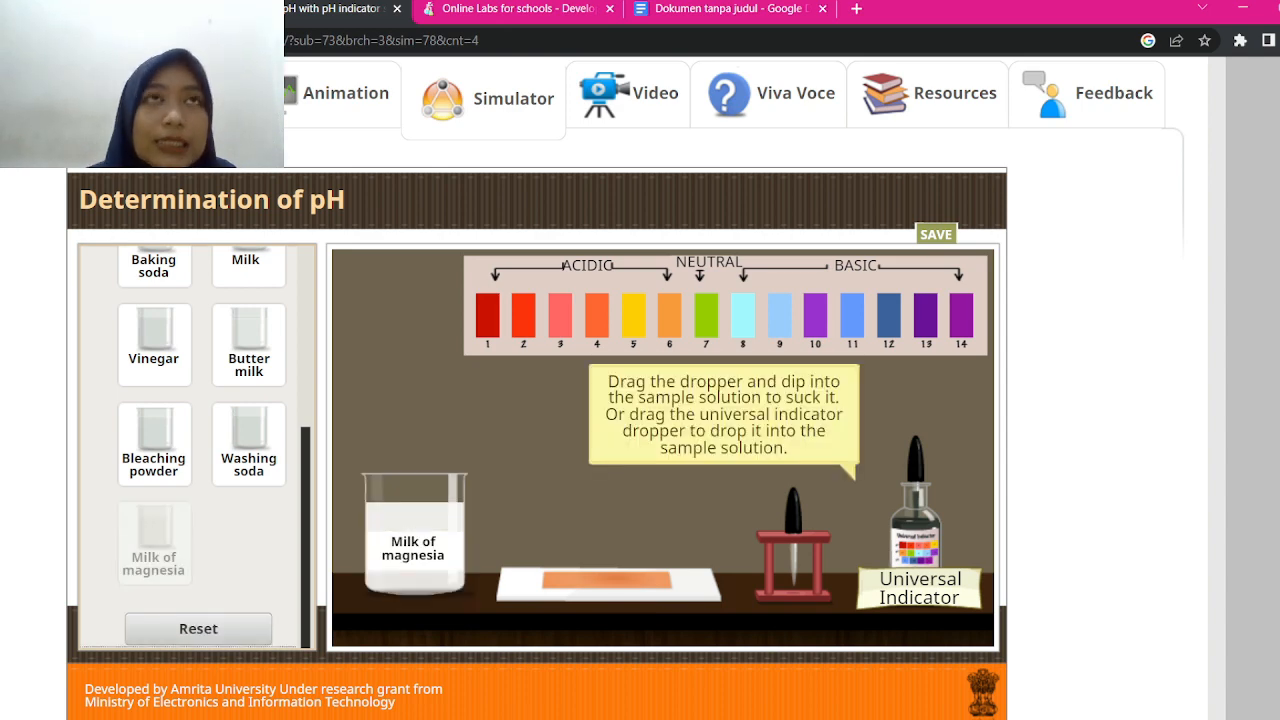
Add universal indicator to turn it purple, compare pH 10, 13 and 14 strips, and match pH 10
left_click(920, 462)
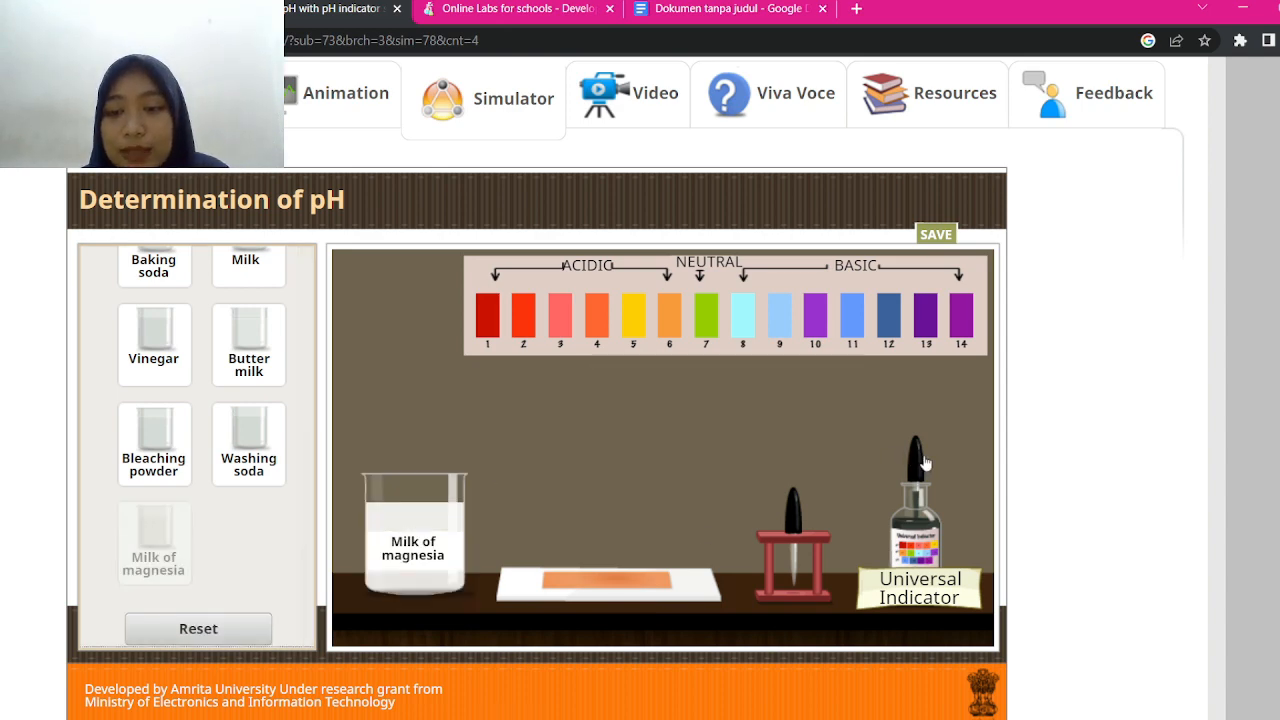
left_click_drag(925, 463, 433, 377)
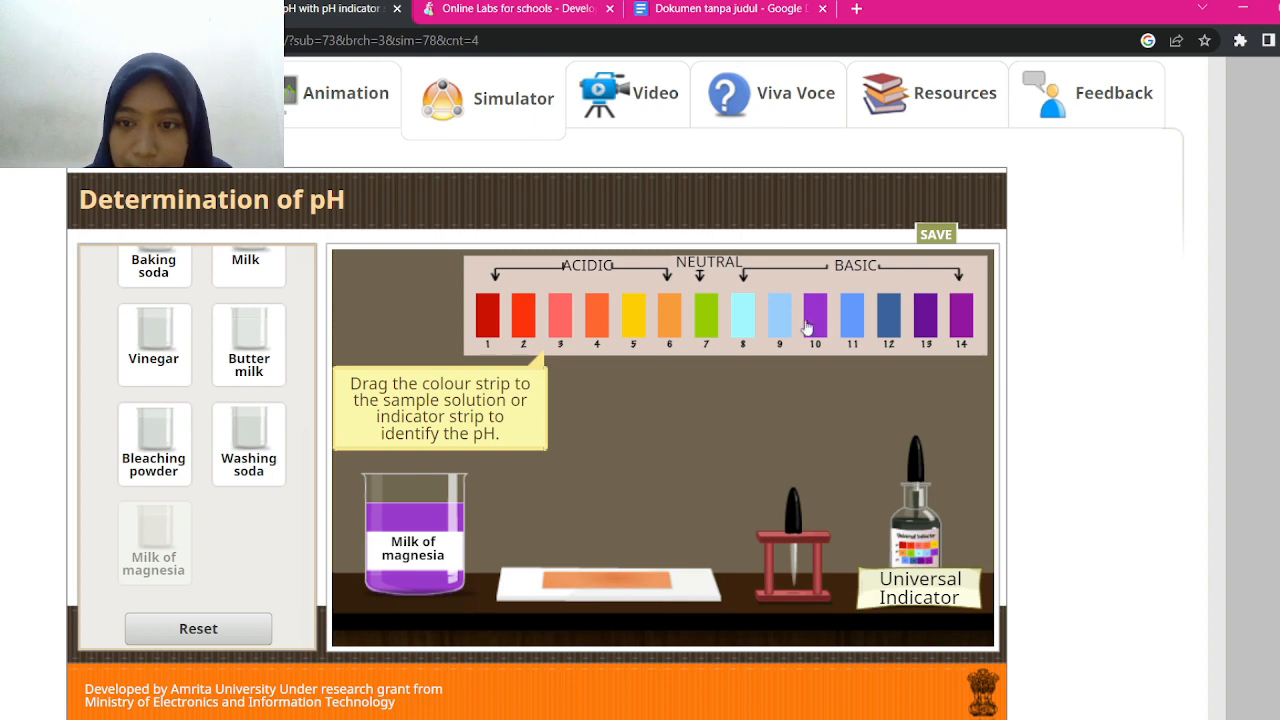
left_click_drag(815, 335, 497, 517)
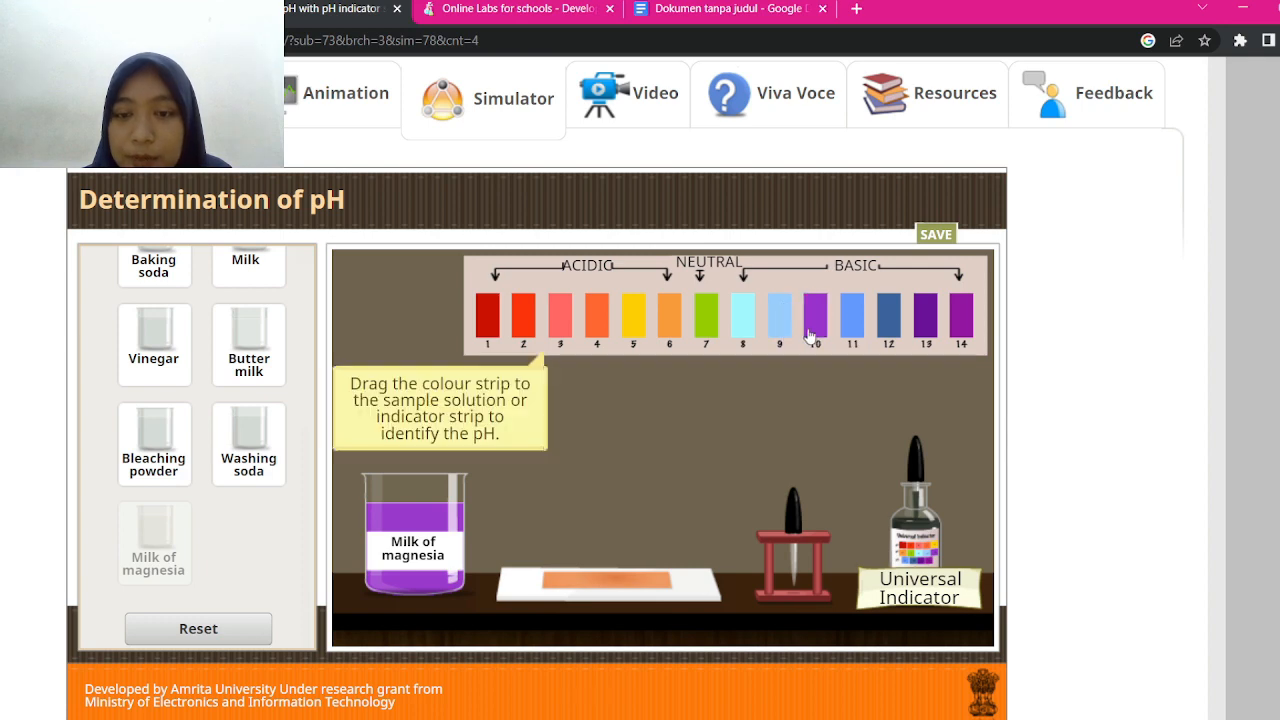
left_click_drag(923, 317, 514, 521)
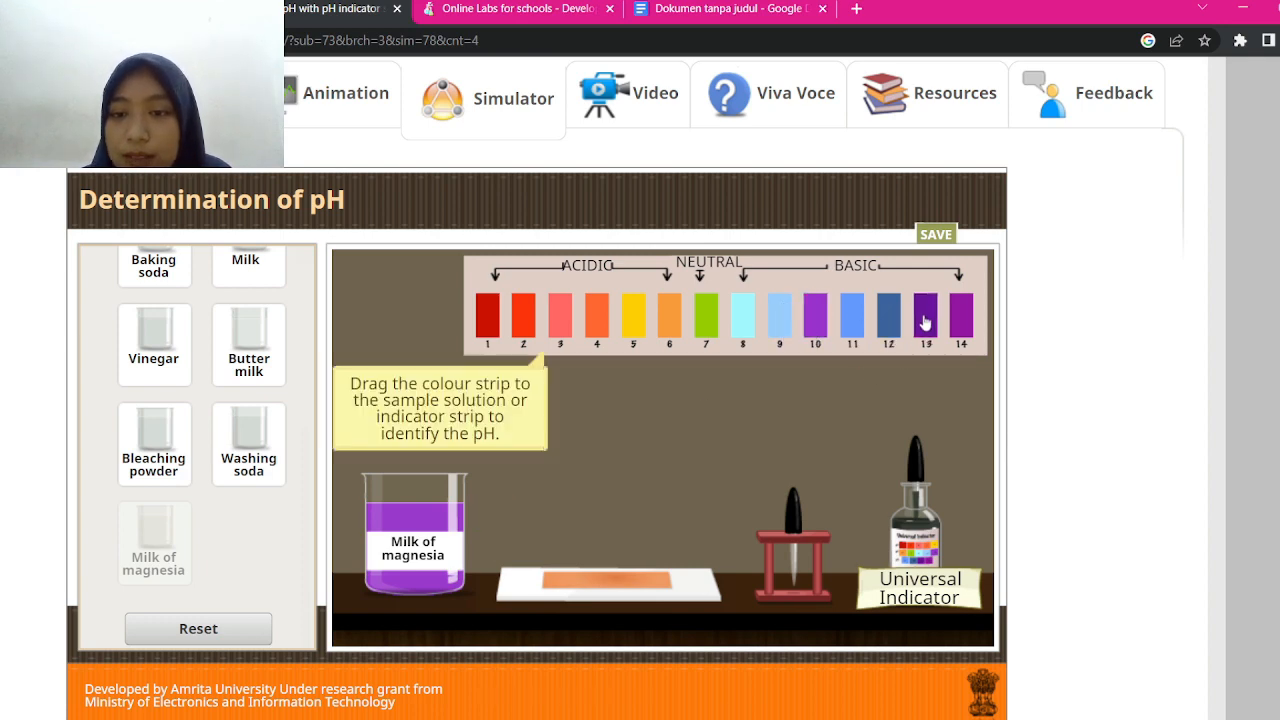
left_click_drag(965, 322, 492, 558)
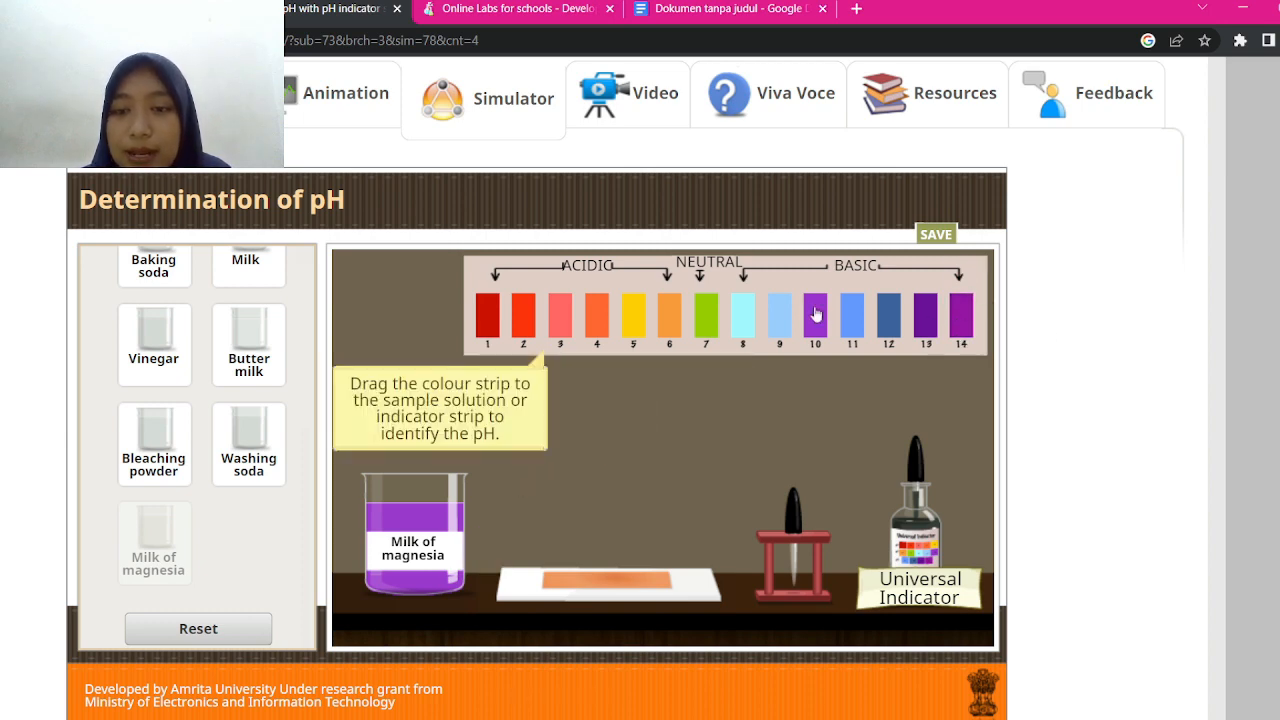
left_click_drag(815, 315, 494, 490)
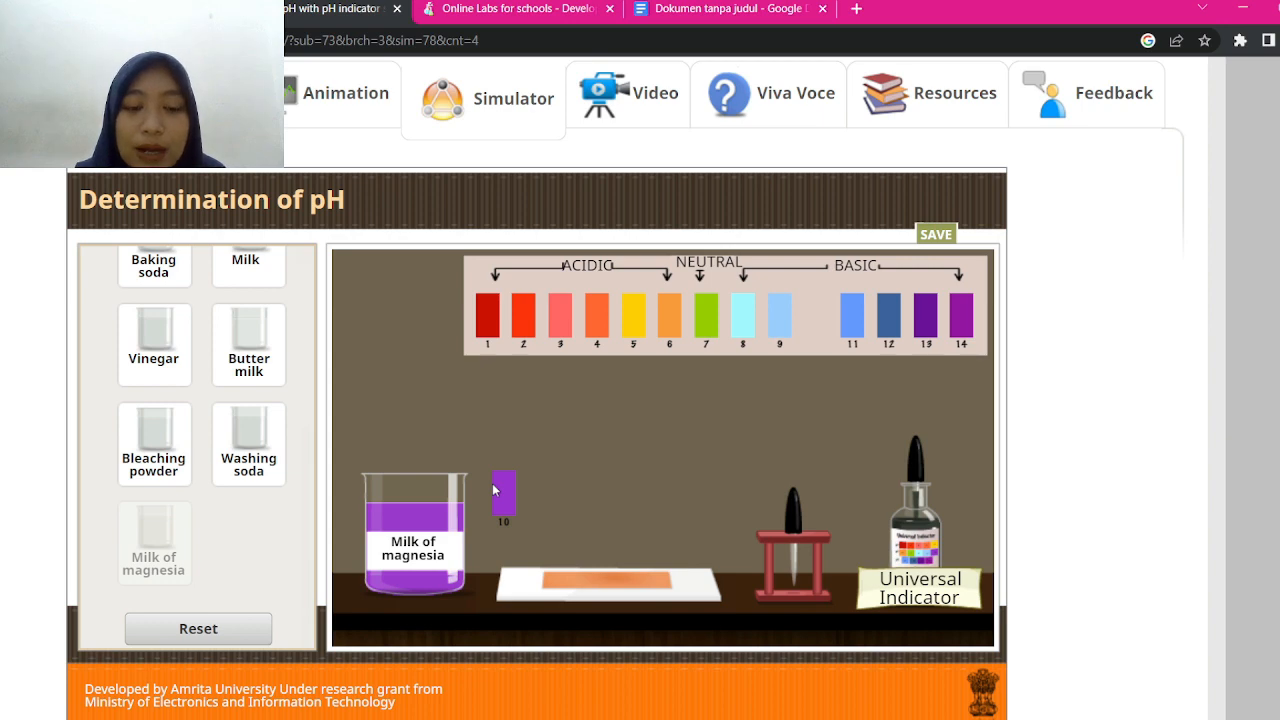
left_click_drag(494, 490, 494, 490)
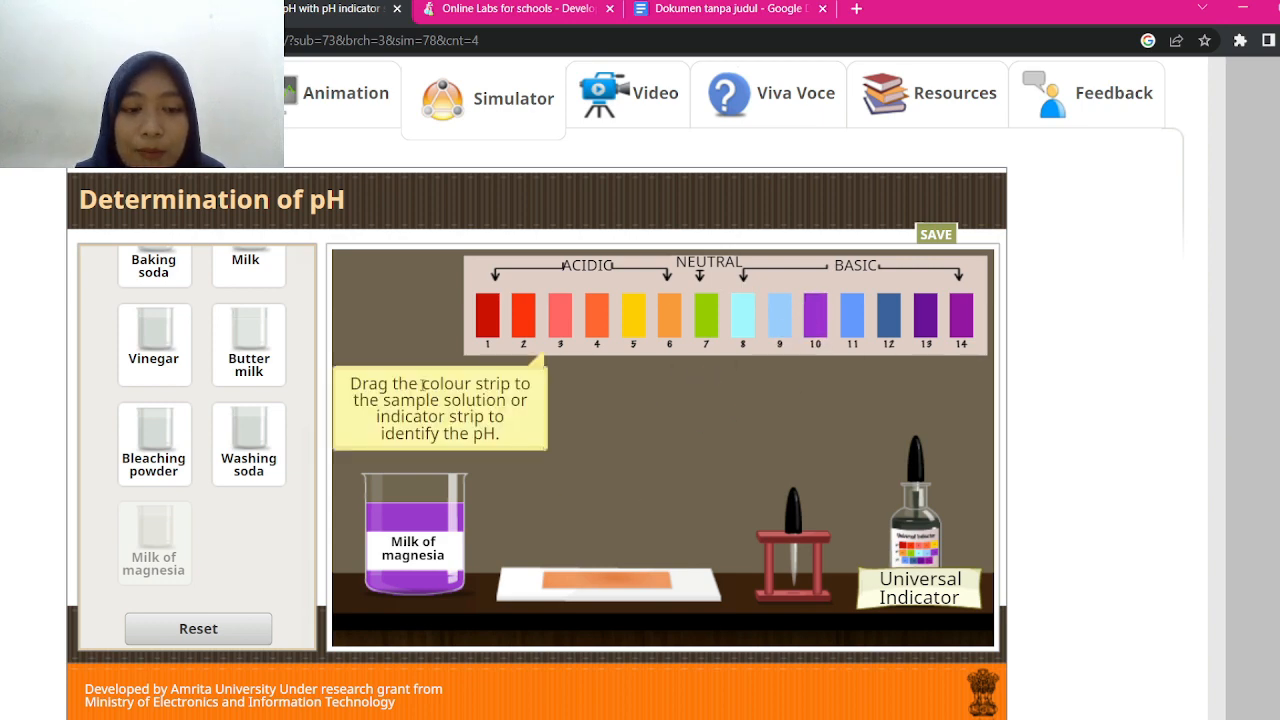
left_click(727, 12)
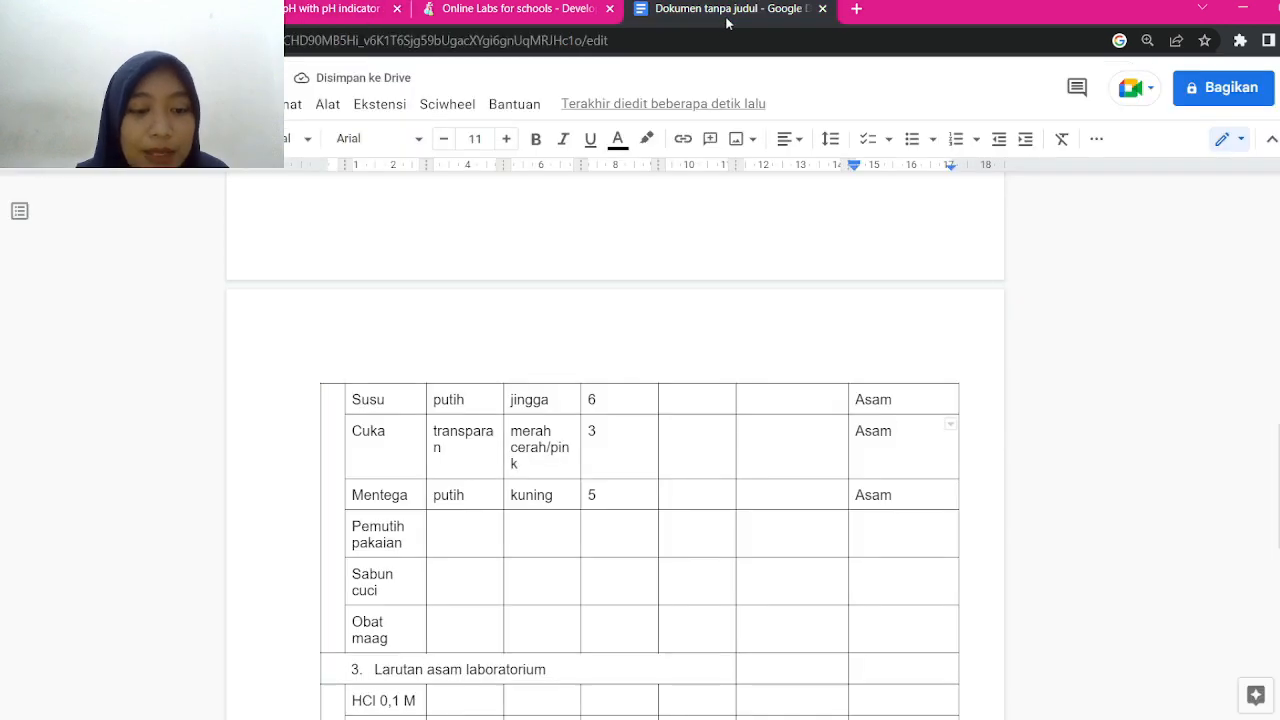
Enter transparan, ungu muda (correcting the 'kuda' typo), 10 and Basa in the Obat maag row
left_click(435, 621)
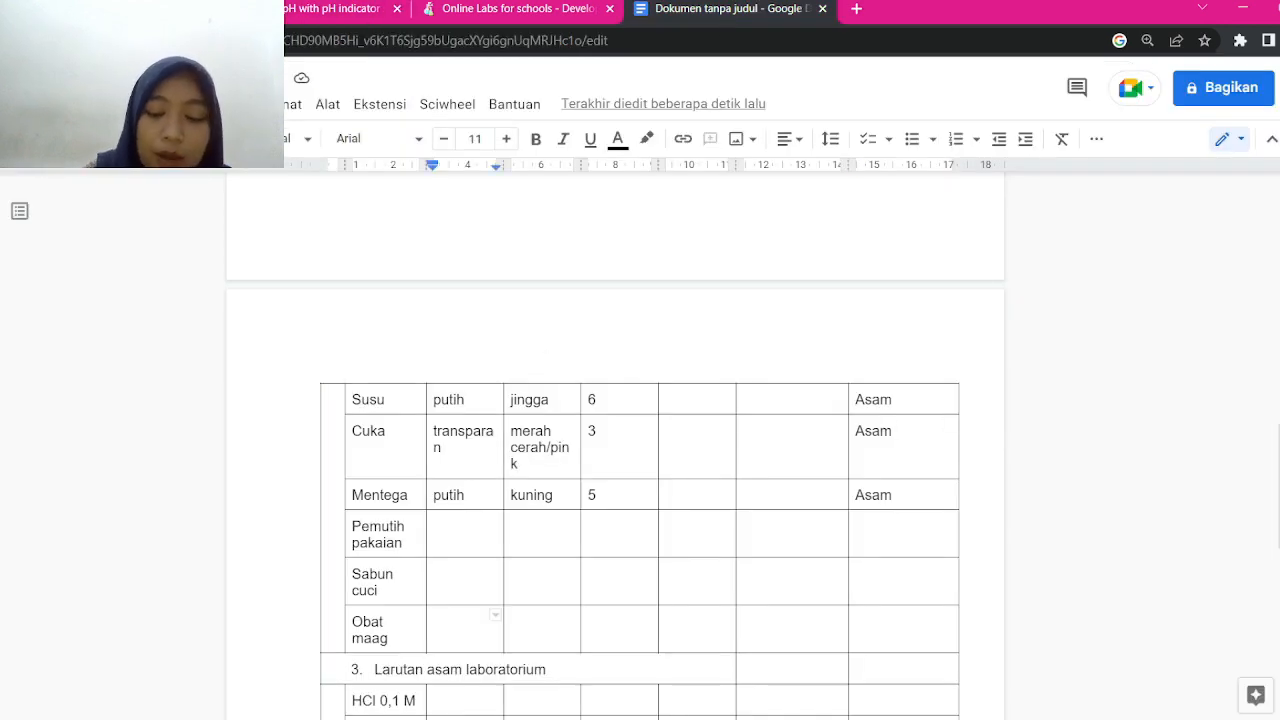
type("transpara")
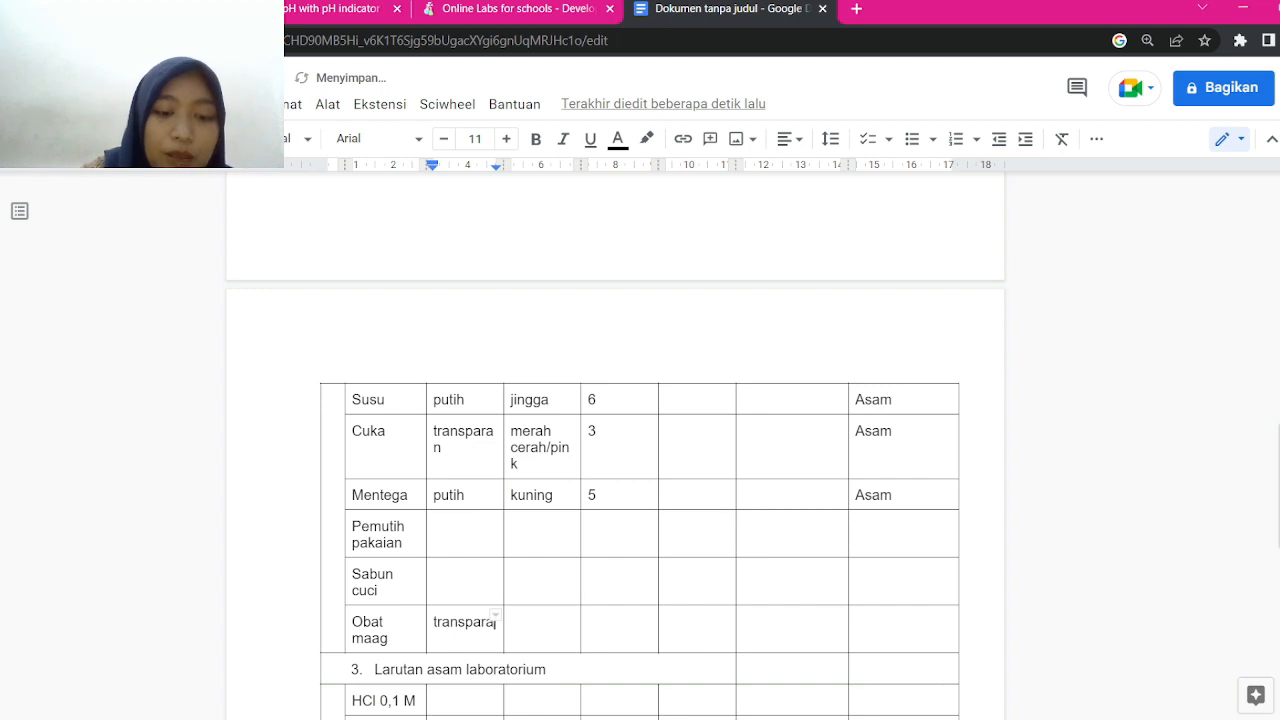
type("n")
key("Tab")
type("ungu")
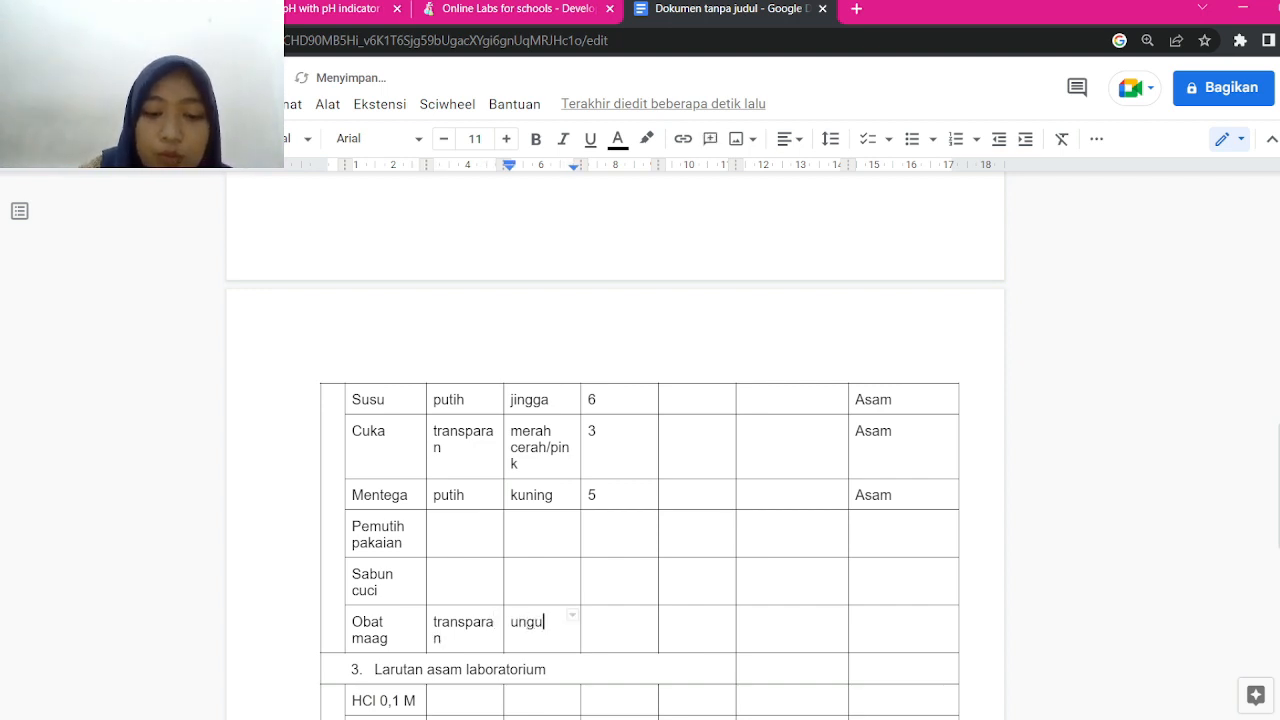
type(" kuda")
key("BackSpace")
key("BackSpace")
key("BackSpace")
key("BackSpace")
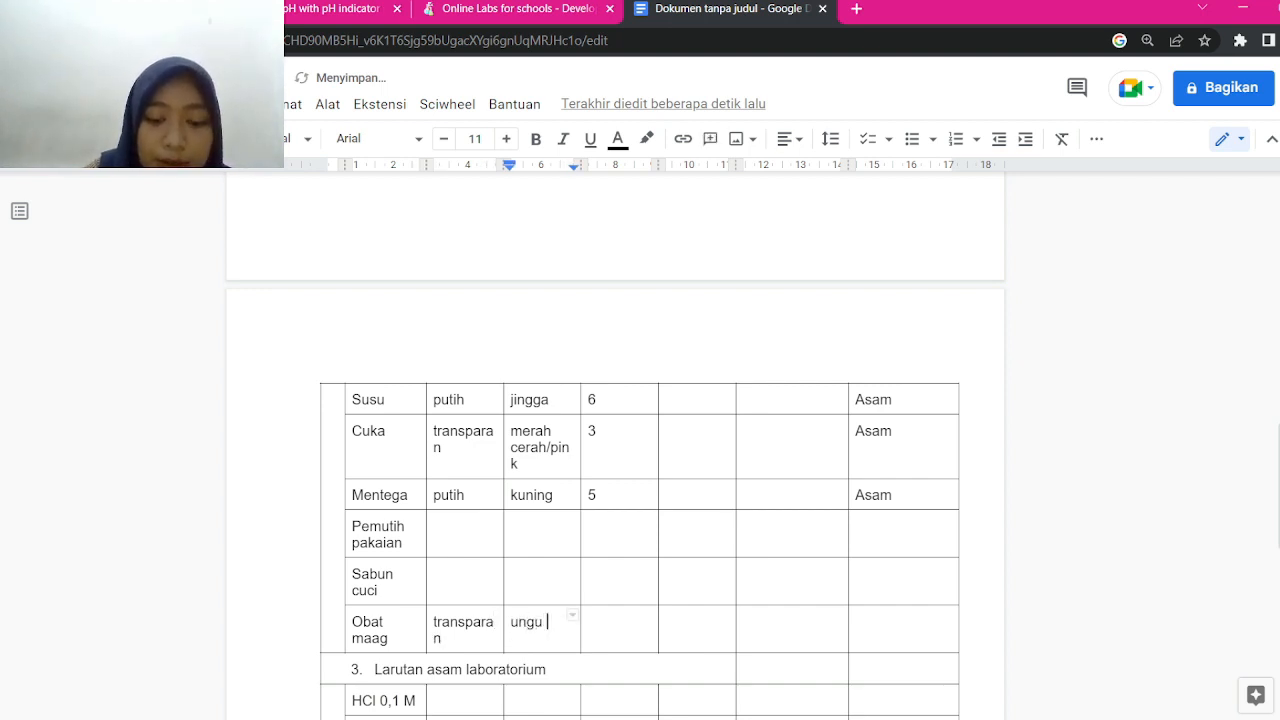
type("muda")
key("Tab")
type("10")
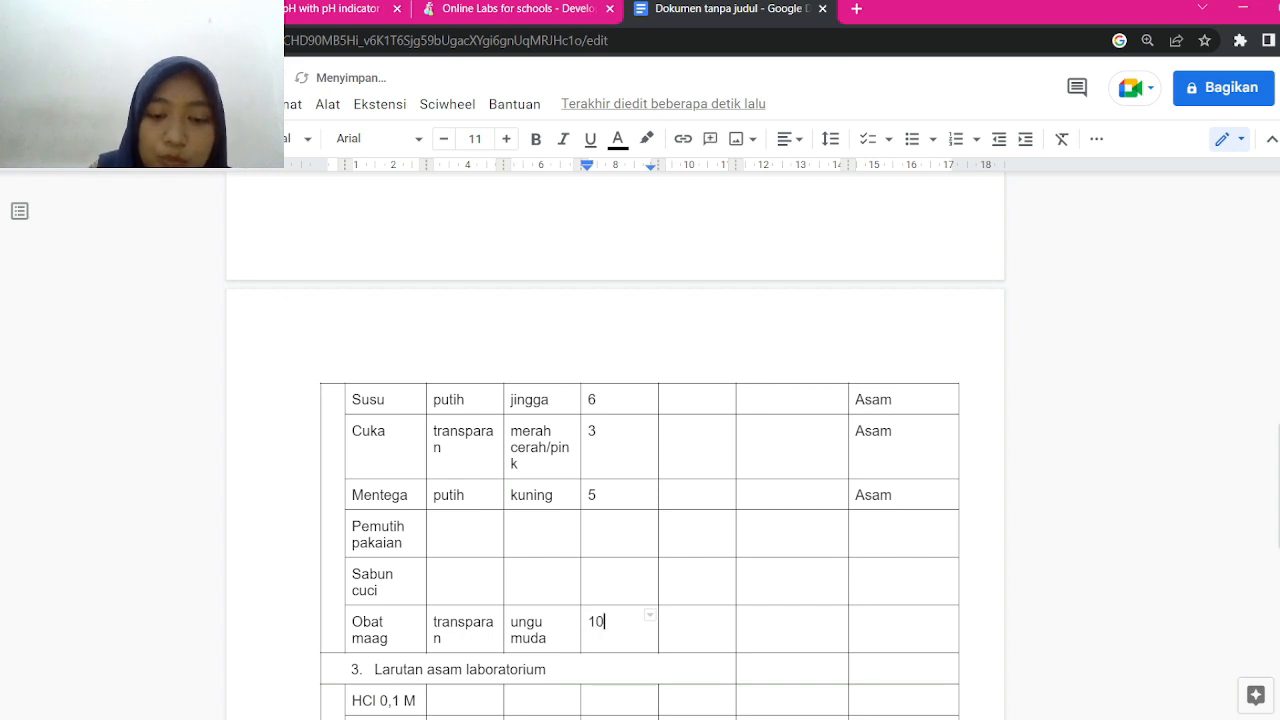
key("Tab")
key("Tab")
key("Tab")
type("Basa")
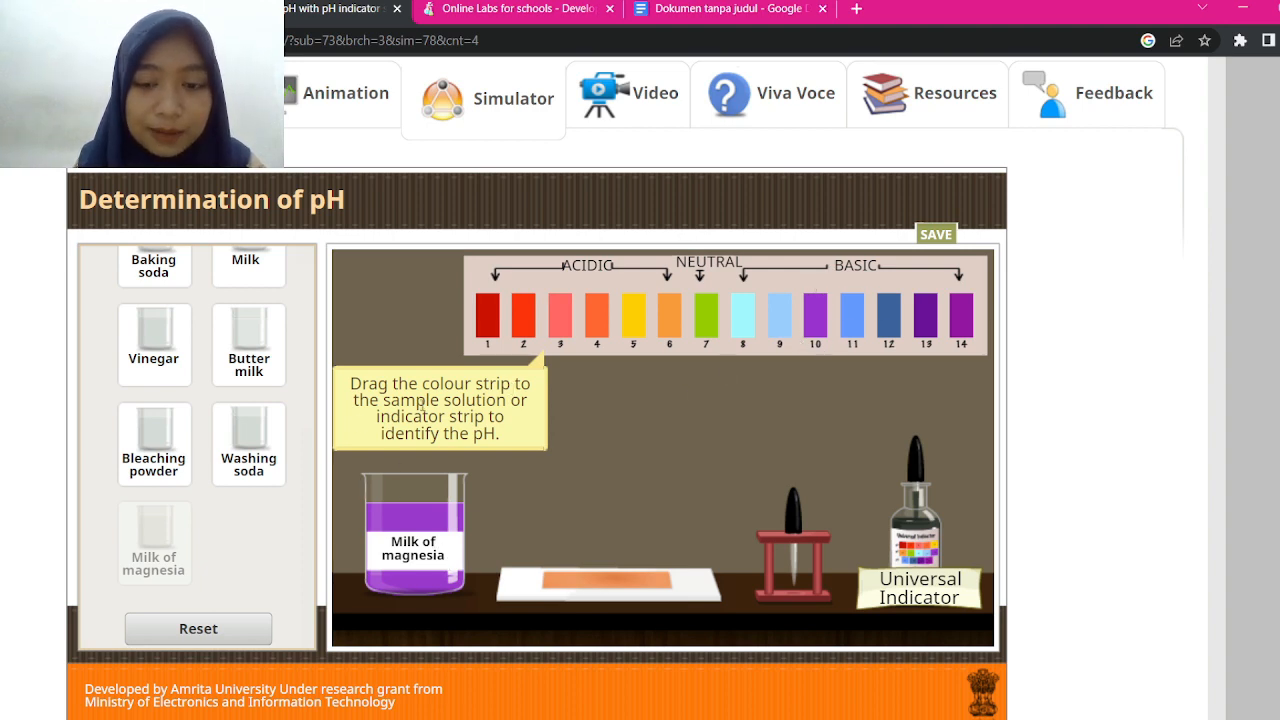
Reset the simulator and place the Bleaching powder sample from House hold items on the bench
left_click(218, 630)
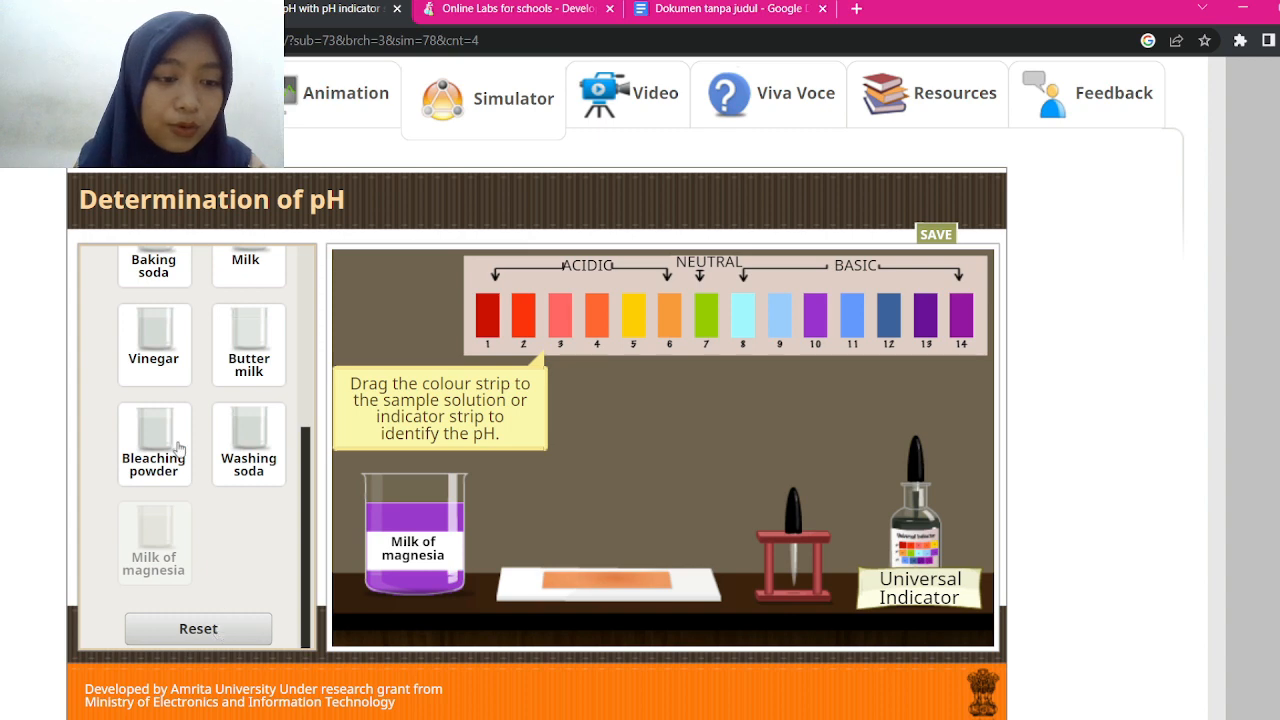
scroll(246, 372, "up", 2)
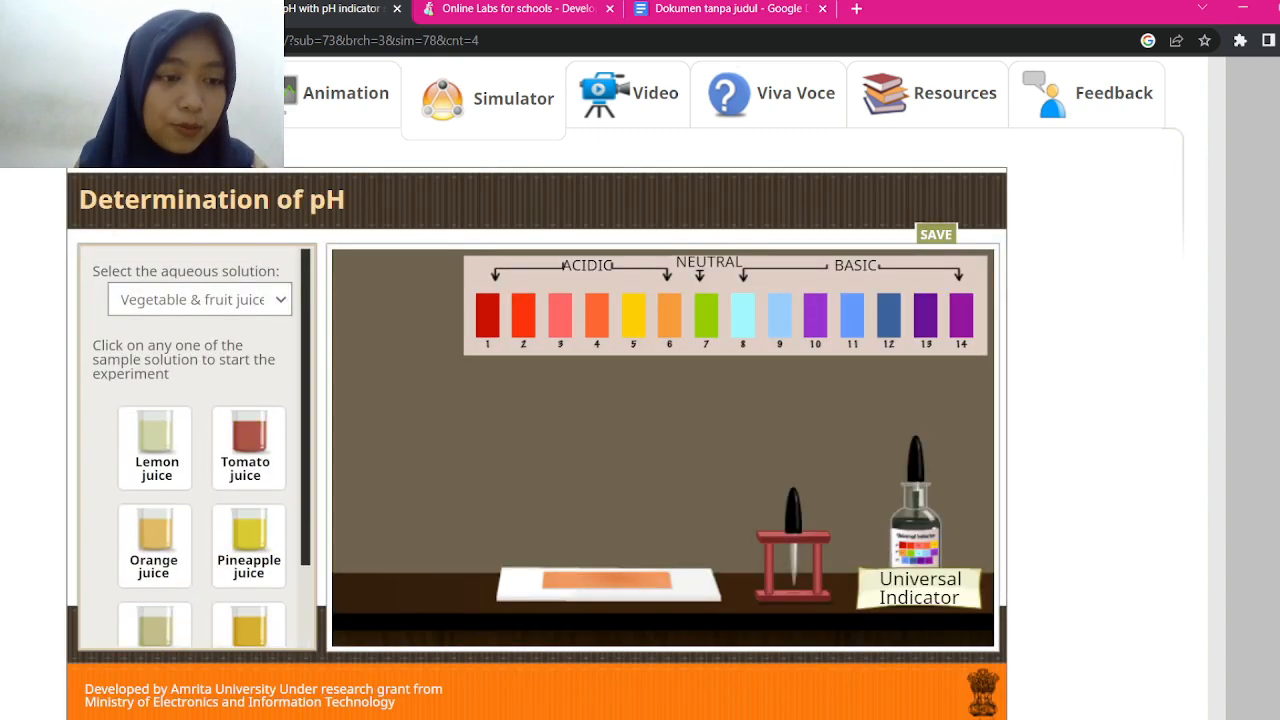
left_click(182, 346)
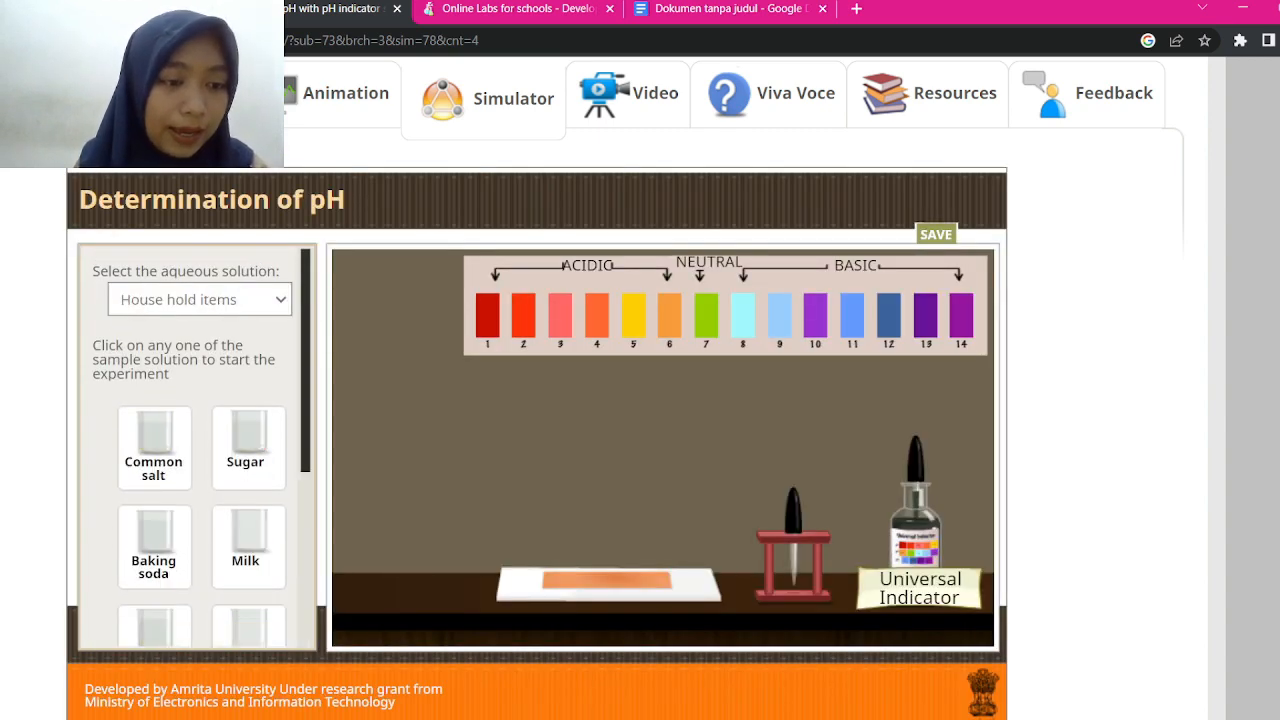
scroll(200, 440, "down", 3)
left_click(153, 445)
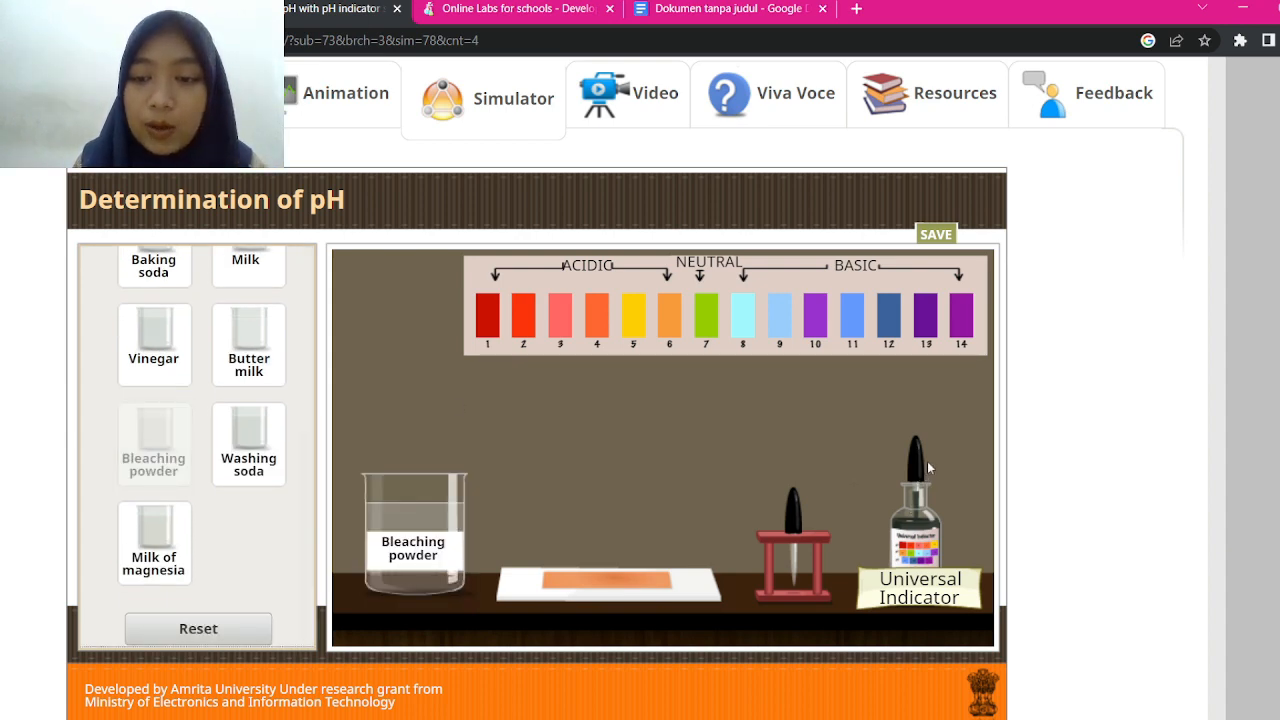
Add universal indicator, turning it light blue, compare it with the pH 8 strip, then reset
left_click_drag(910, 470, 436, 379)
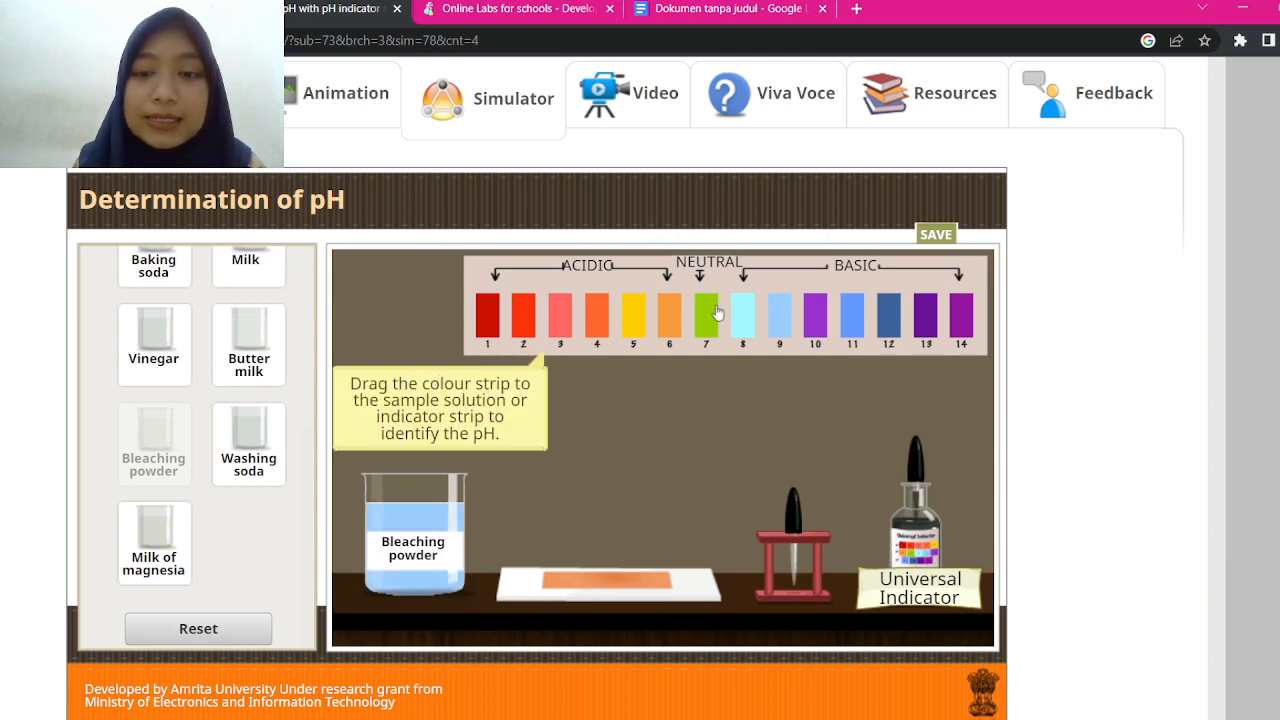
left_click_drag(743, 322, 770, 332)
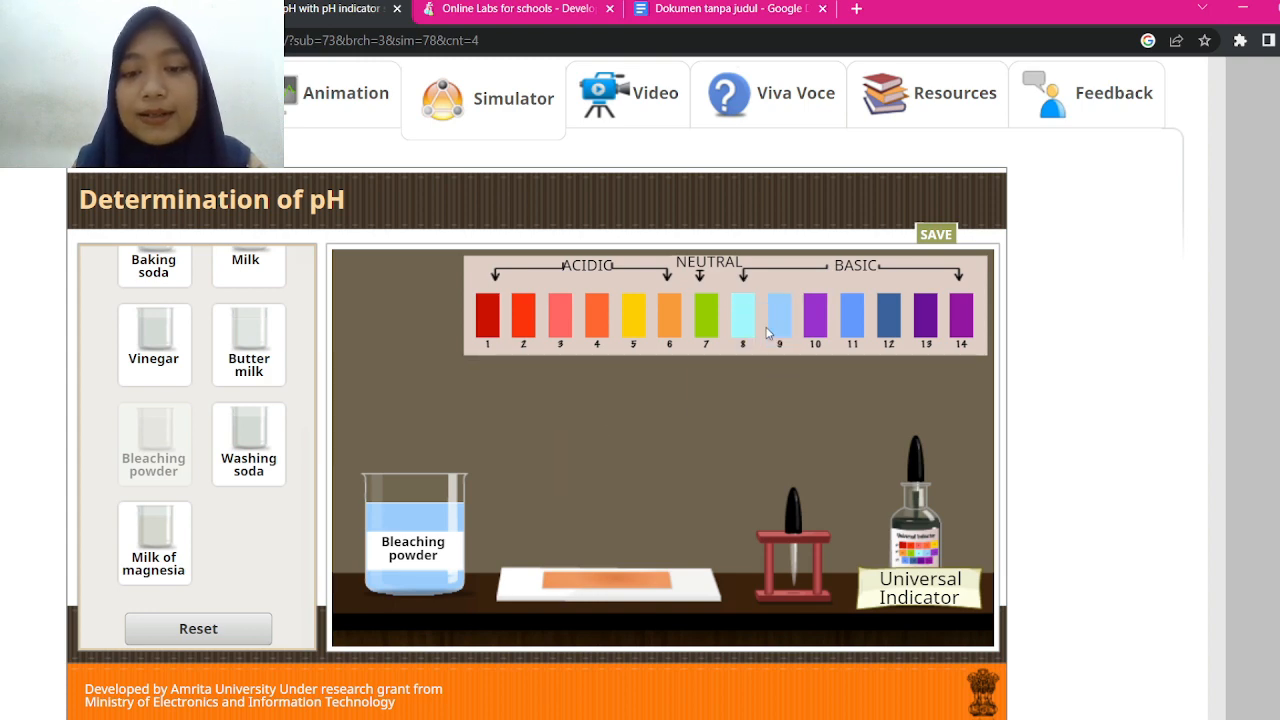
left_click(198, 629)
scroll(198, 600, "up", 2)
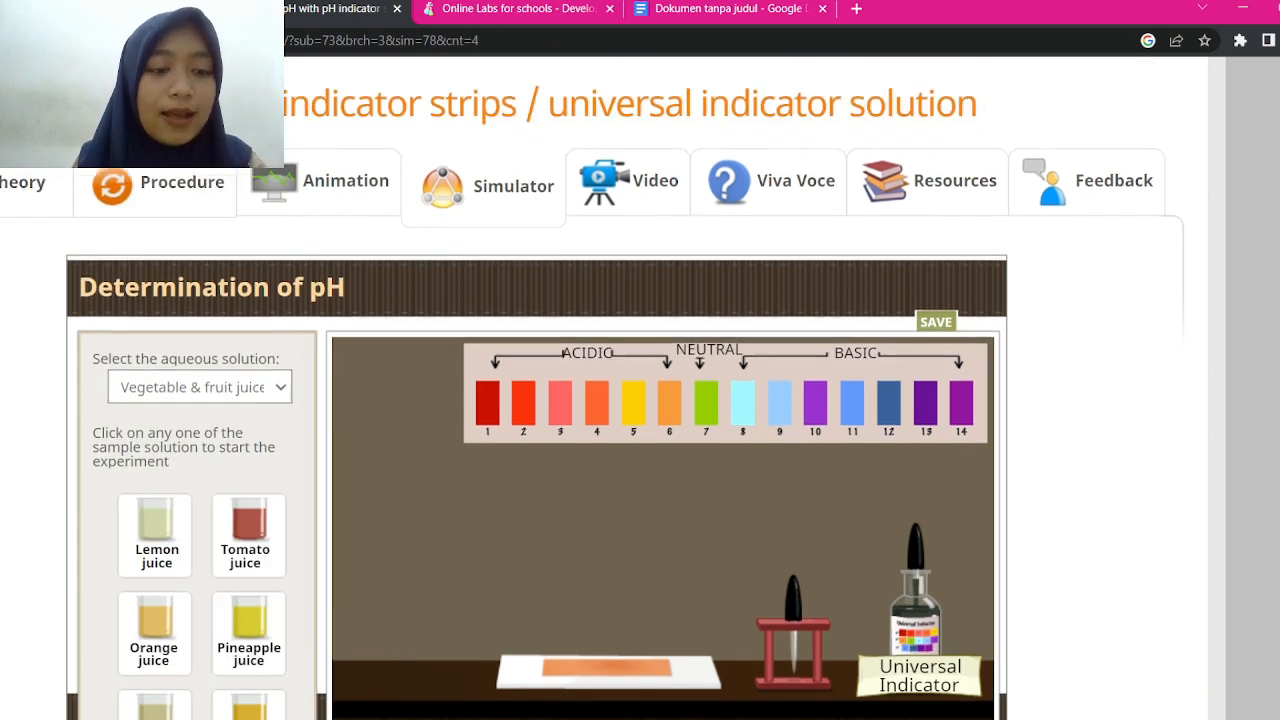